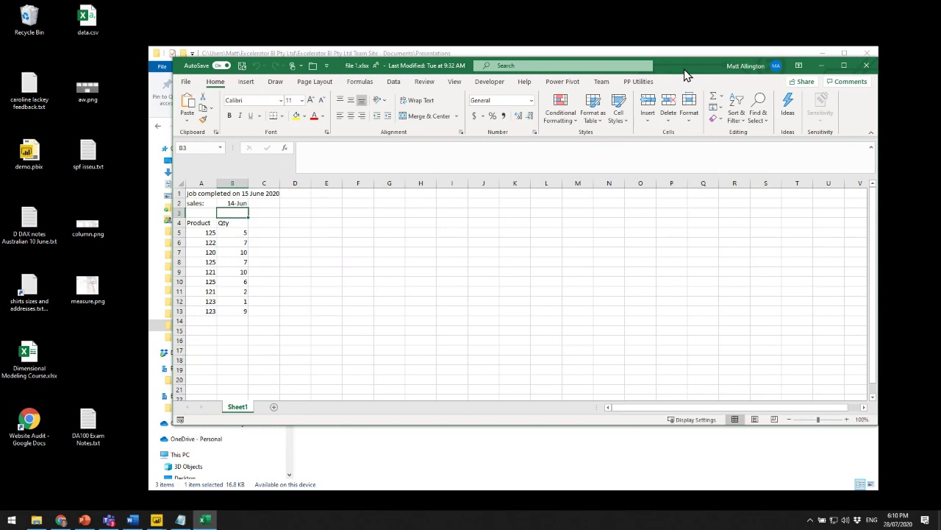
Examine the job title line, the sales date and the Product and Qty table in file 1.xlsx.
click(519, 329)
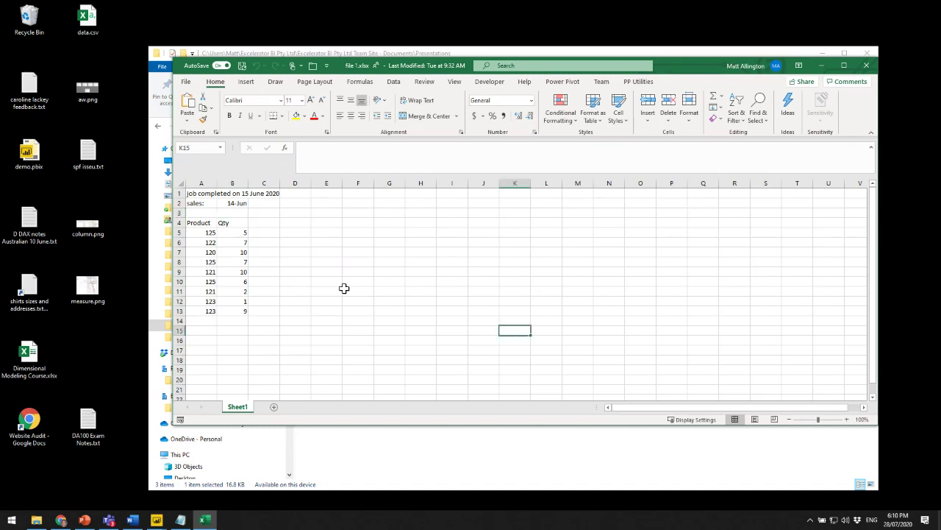
click(201, 195)
click(363, 251)
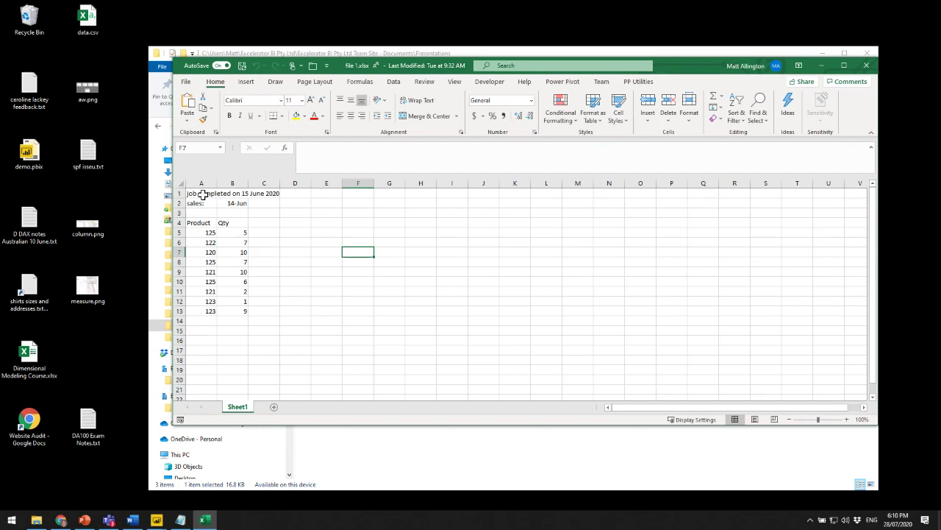
drag(209, 193, 242, 194)
click(300, 231)
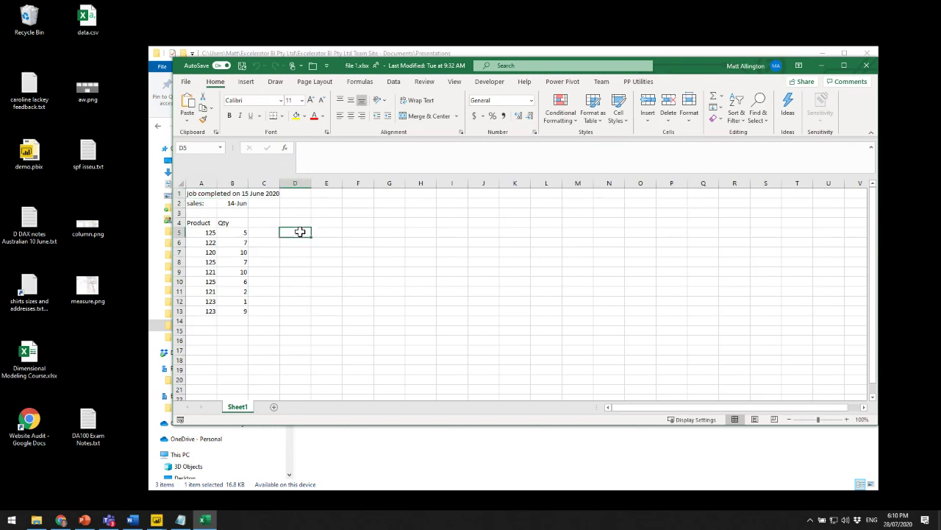
click(203, 204)
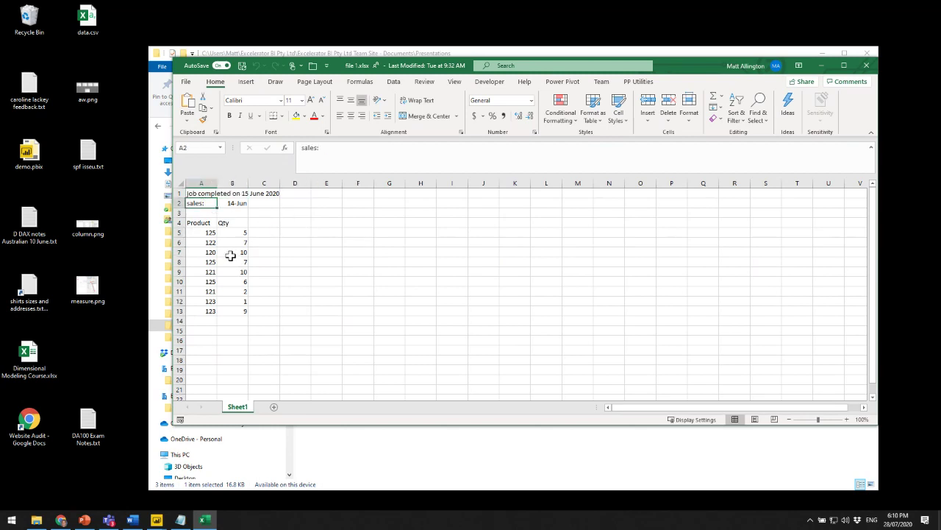
click(236, 204)
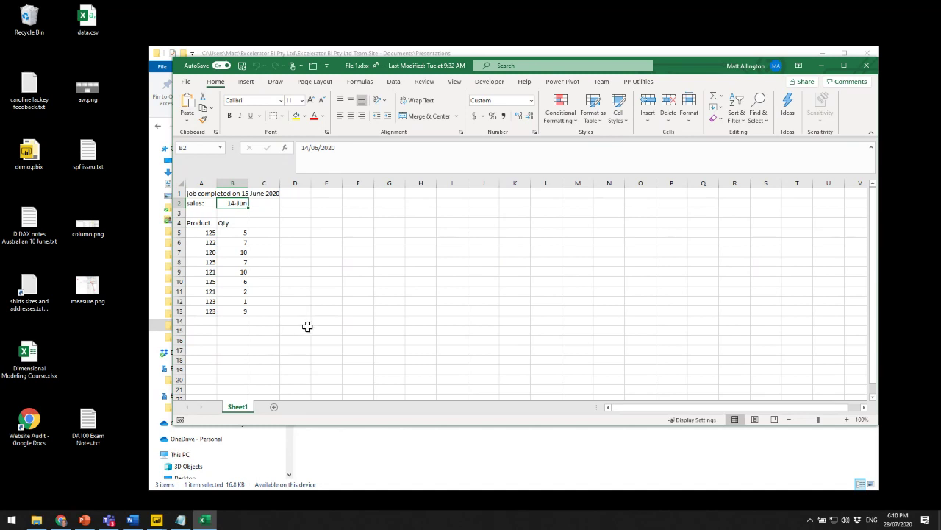
drag(206, 224, 231, 312)
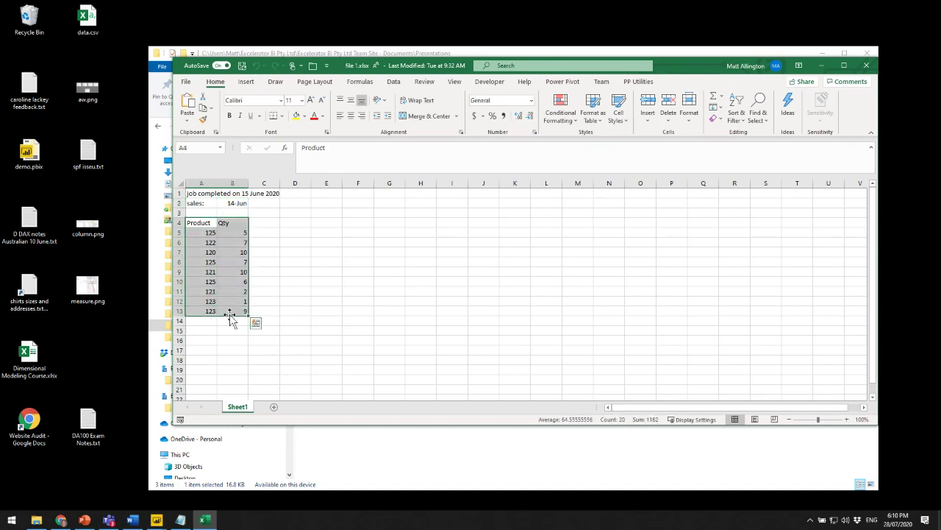
click(243, 223)
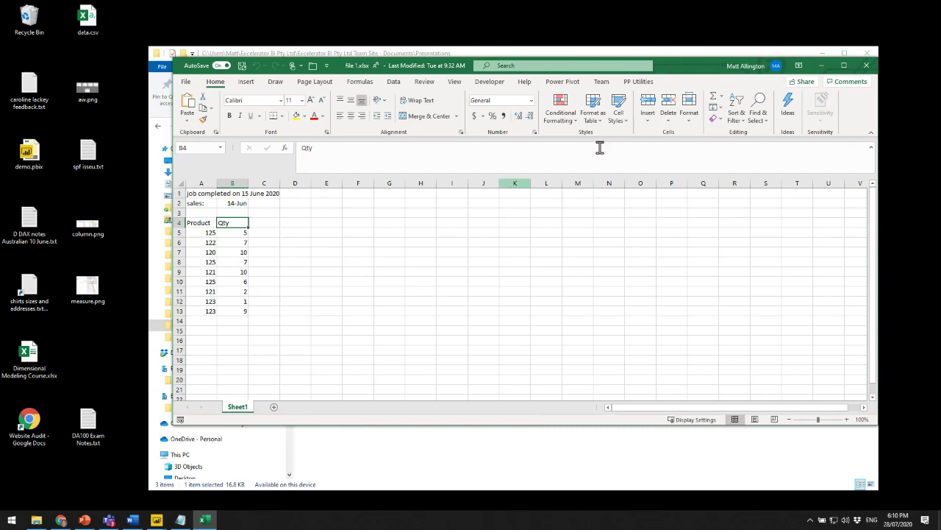
Review the sales date in B2 and the empty cells C4:C13 beside the table, and close file 1.xlsx.
drag(677, 70, 662, 124)
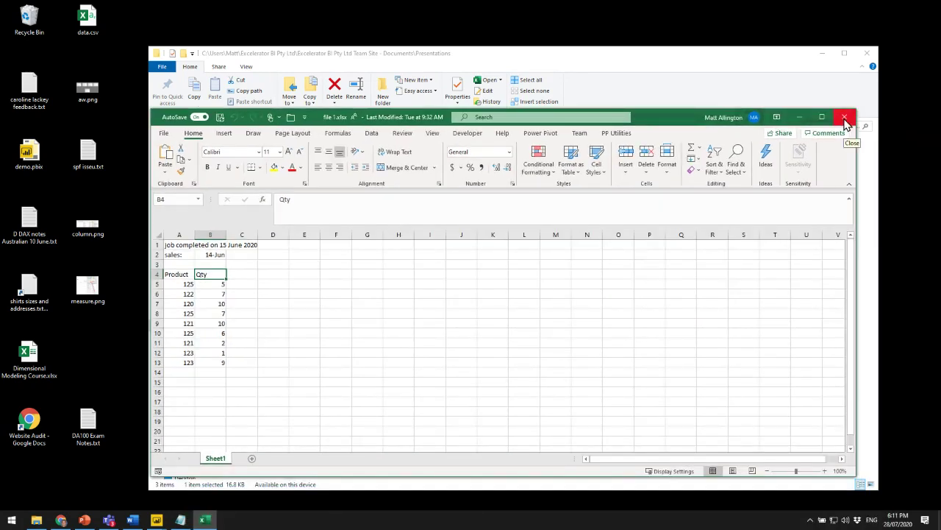
click(215, 252)
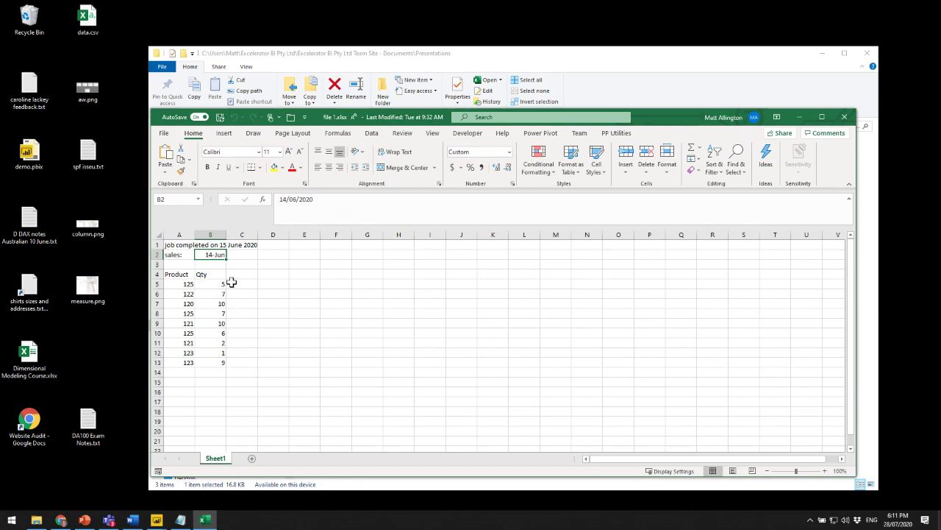
drag(237, 274, 241, 358)
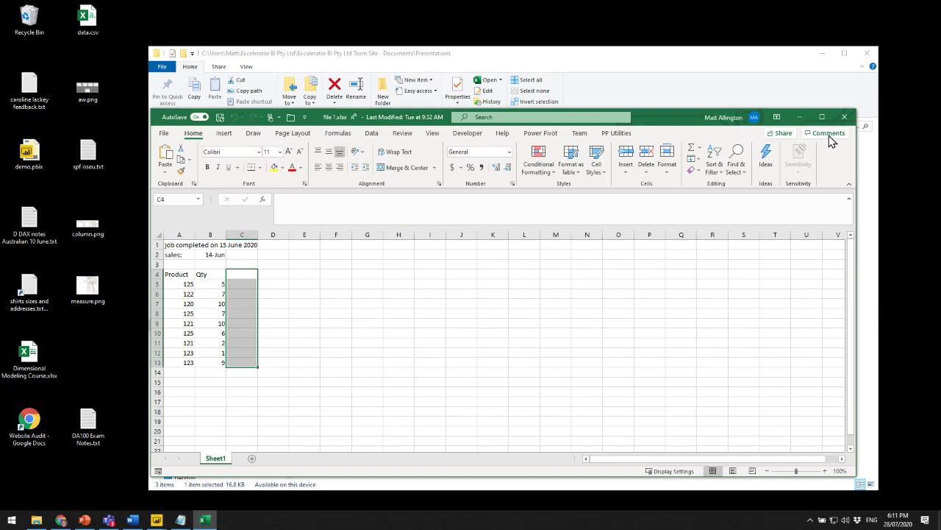
click(844, 117)
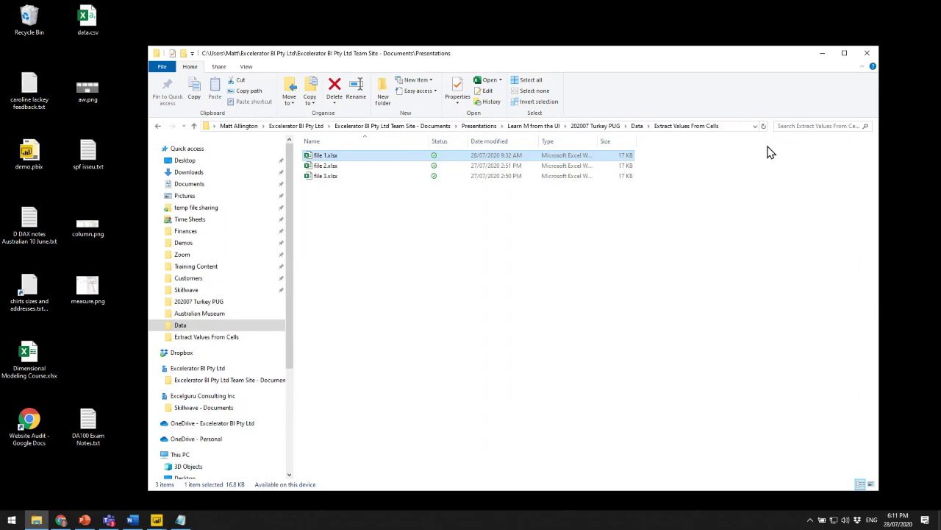
Copy the path of the Extract Values From Cells folder and switch to the blank Power BI Desktop report, maximized.
click(724, 129)
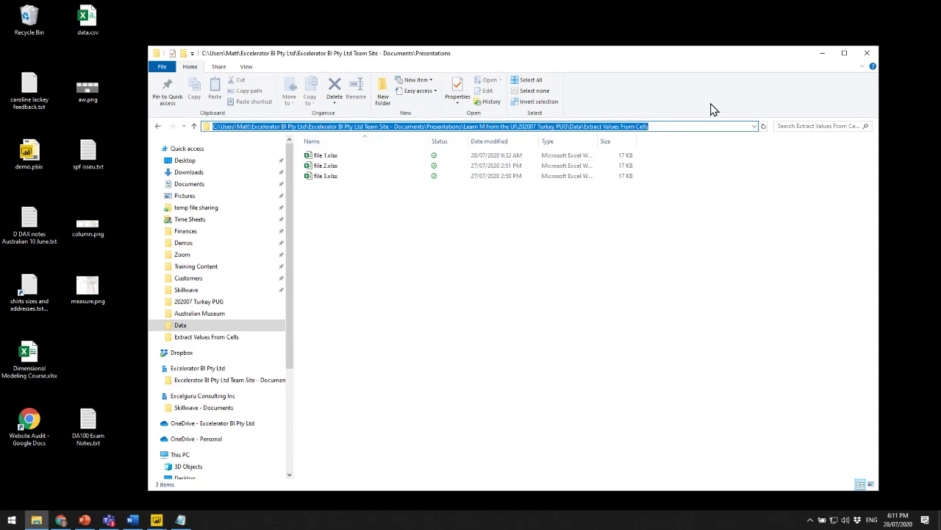
drag(685, 62, 675, 71)
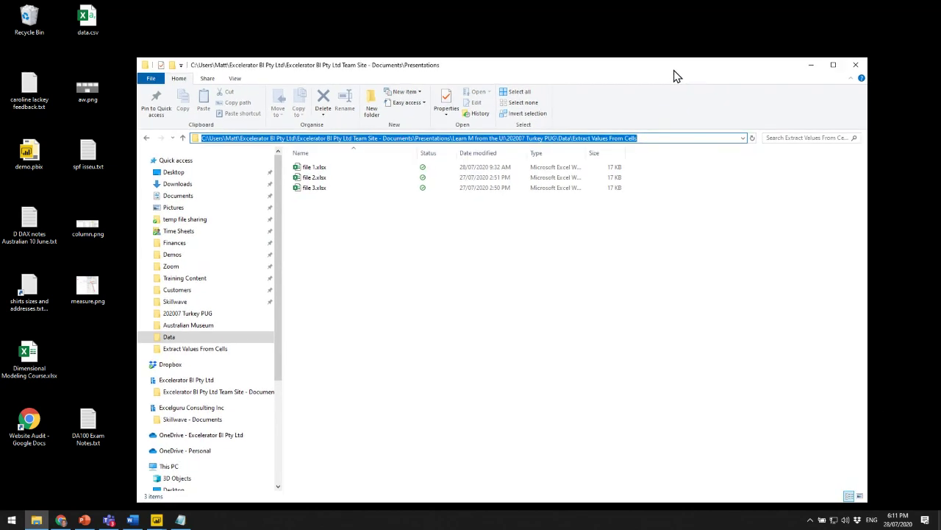
click(159, 521)
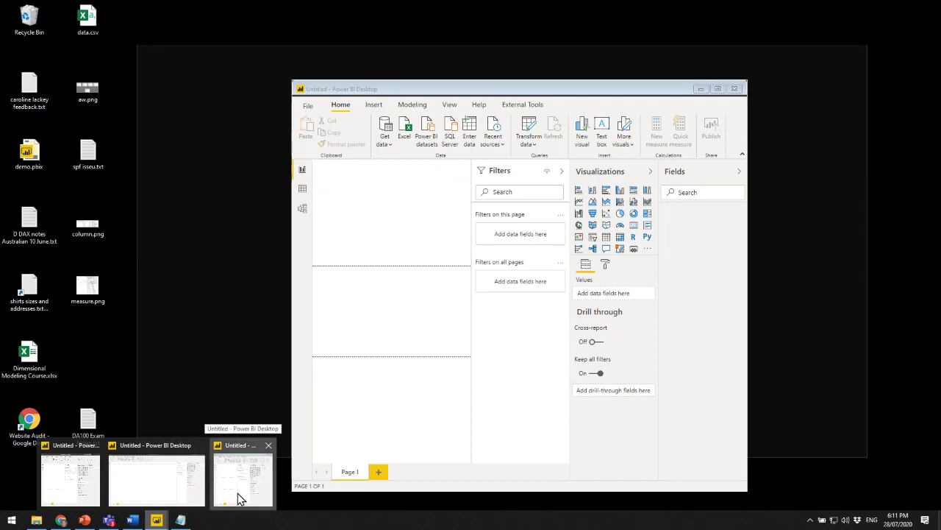
click(238, 494)
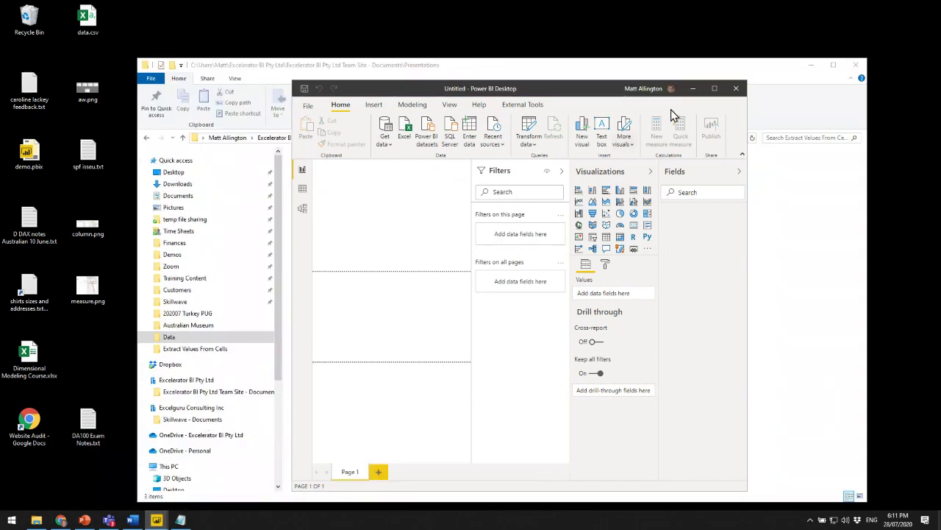
click(716, 88)
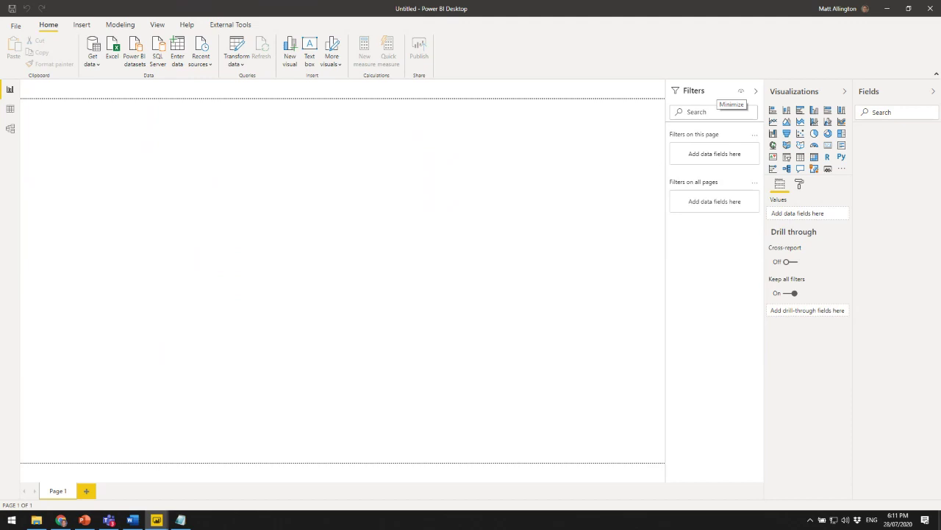
Start a new data connection using the Folder connector.
click(132, 520)
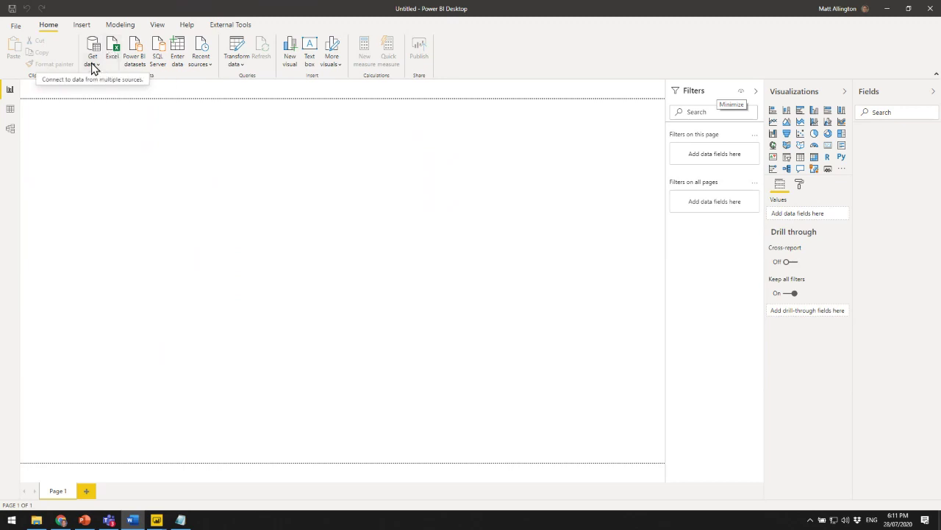
click(93, 65)
click(109, 243)
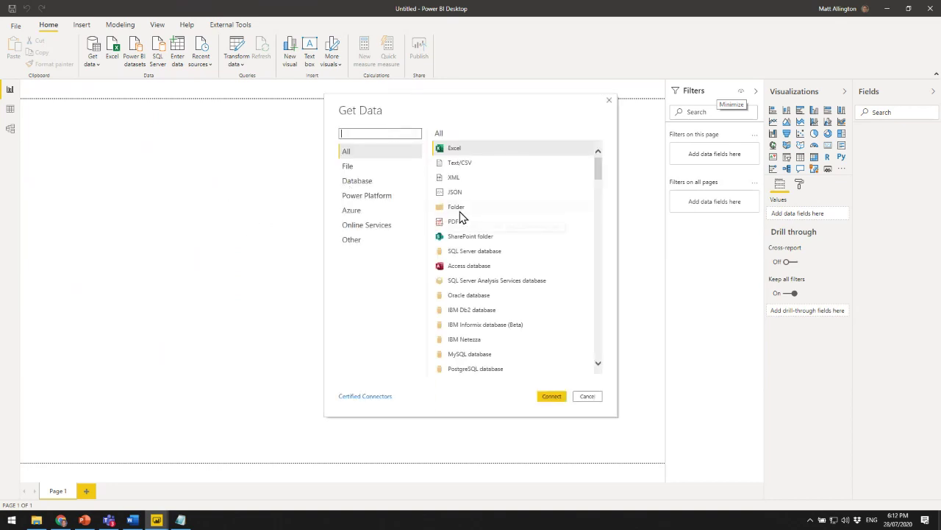
click(461, 210)
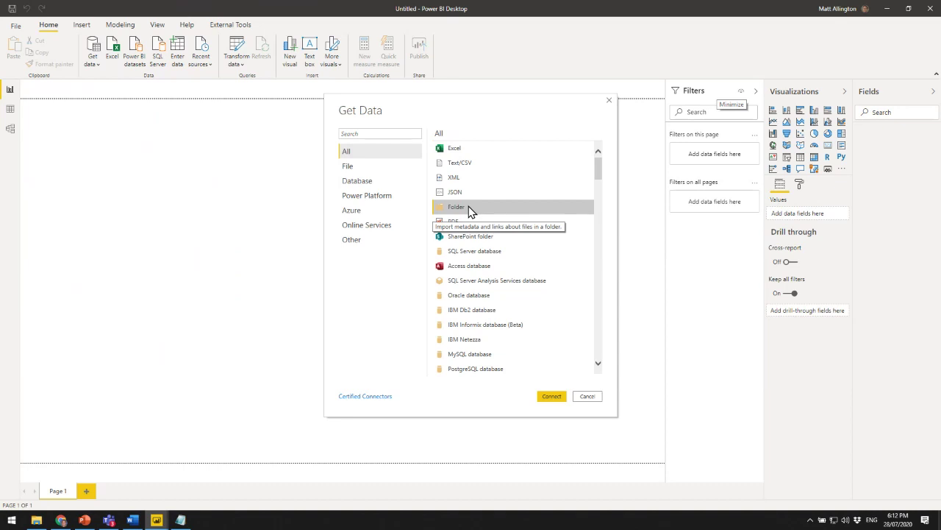
click(560, 401)
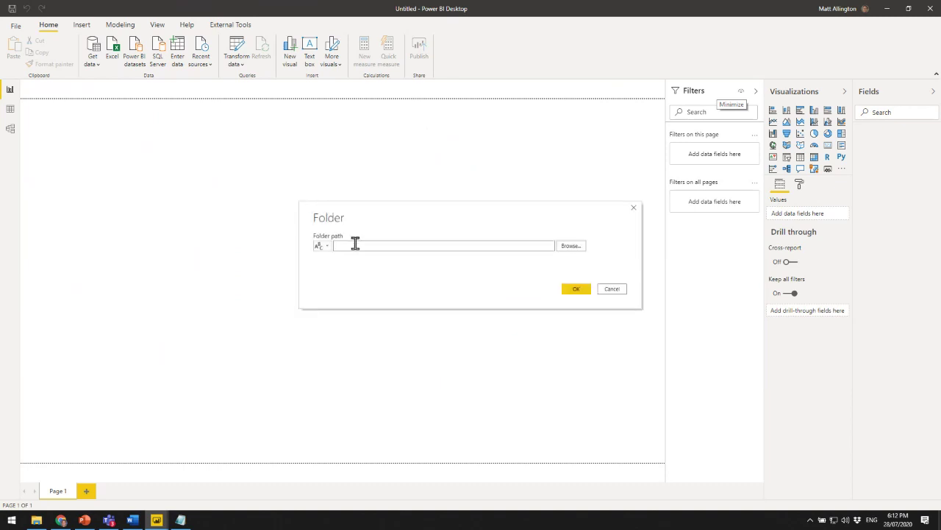
Connect to the copied Extract Values From Cells folder path and choose to combine and transform its files.
click(572, 248)
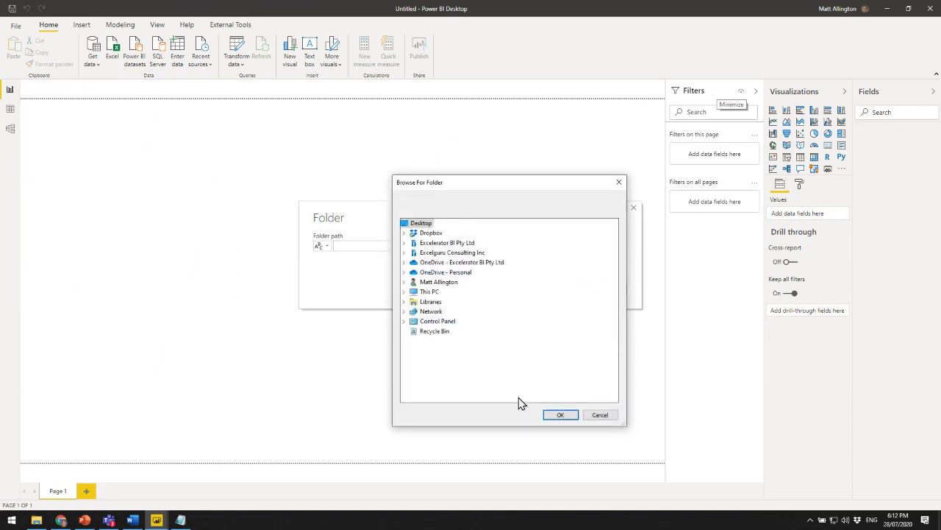
click(600, 414)
click(369, 246)
key(ctrl+v)
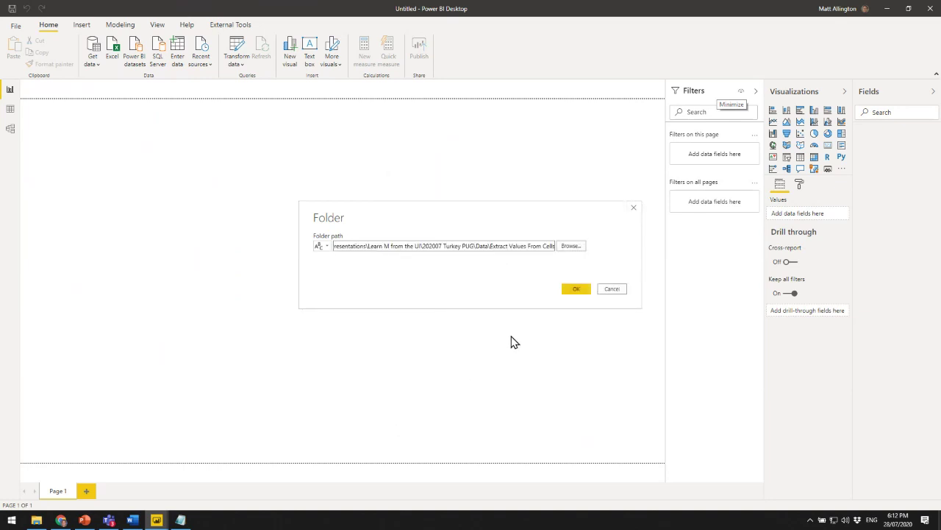
click(580, 290)
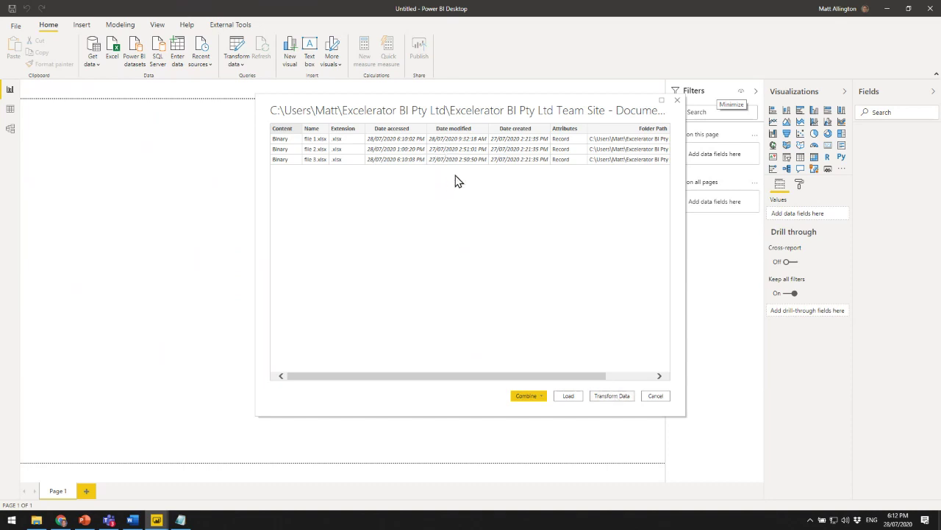
click(542, 396)
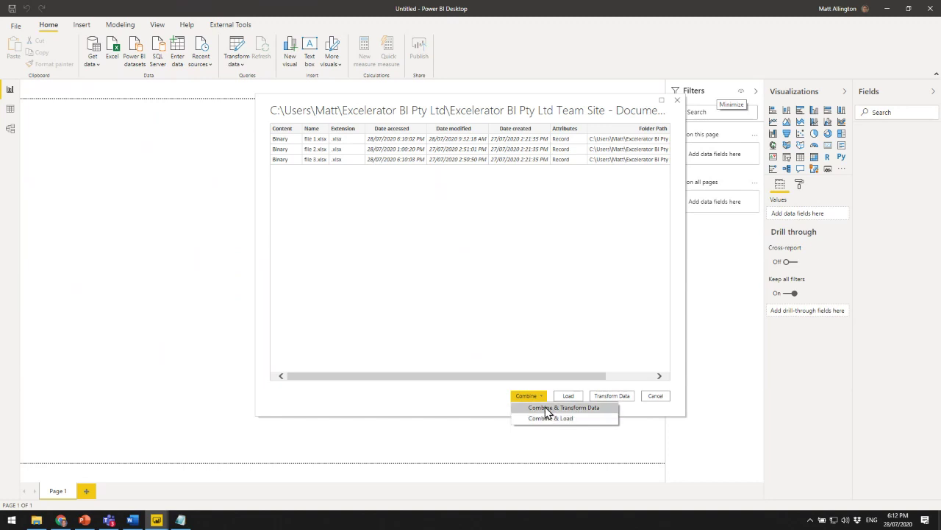
click(547, 408)
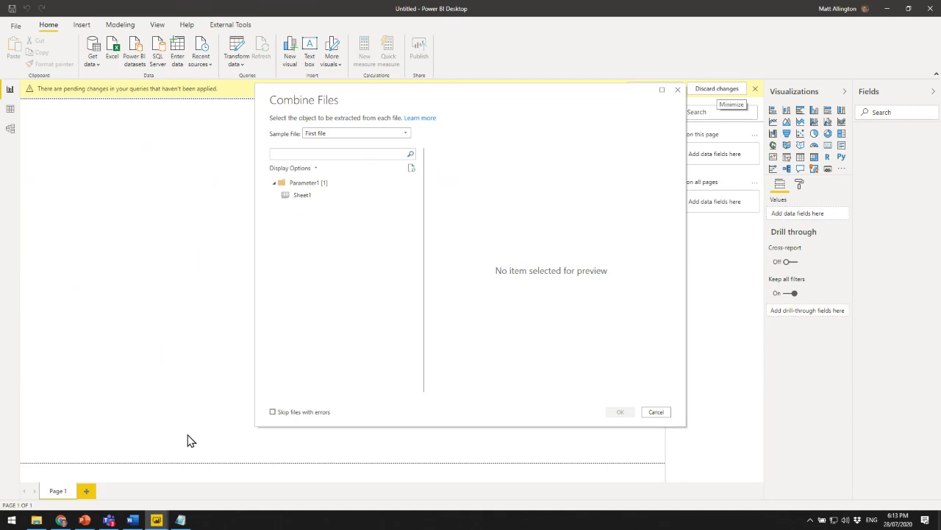
key(Print)
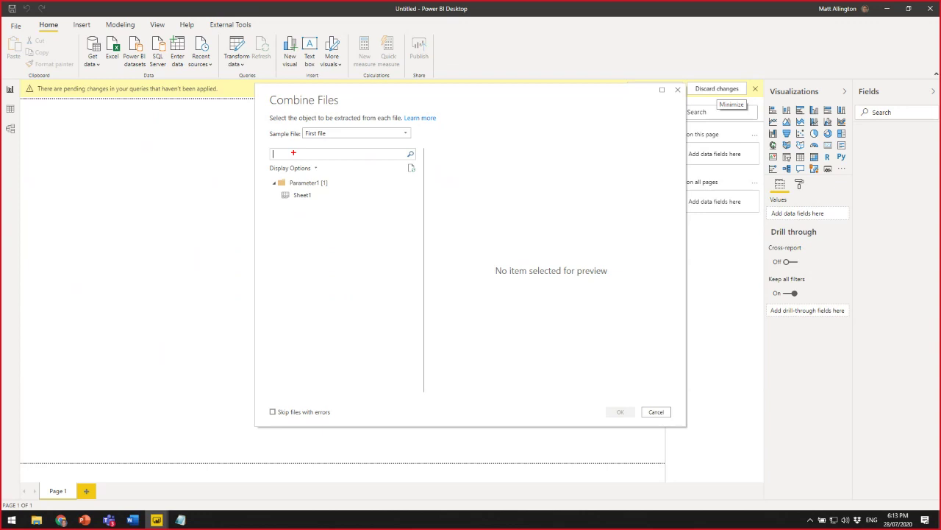
drag(261, 163, 348, 213)
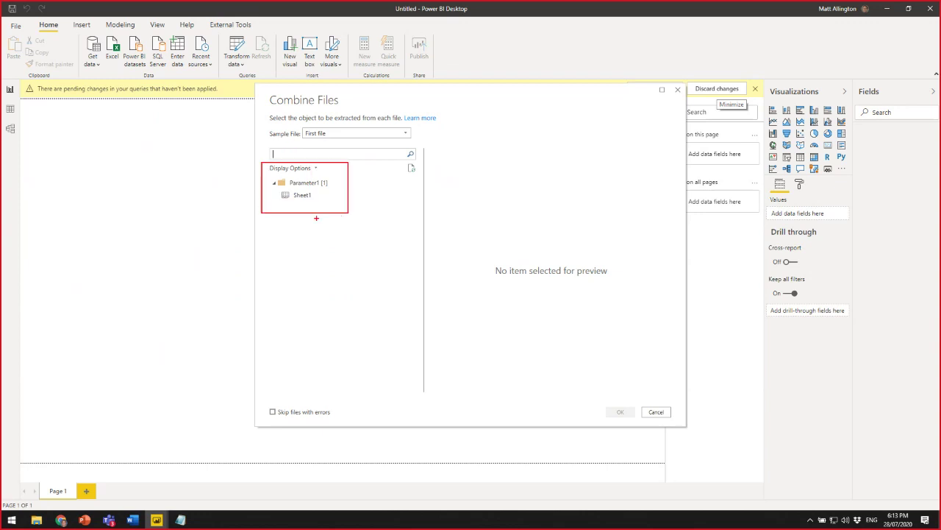
mouse_move(301, 223)
mouse_down()
mouse_move(361, 258)
mouse_move(363, 290)
mouse_up()
drag(333, 318, 392, 341)
drag(350, 357, 402, 380)
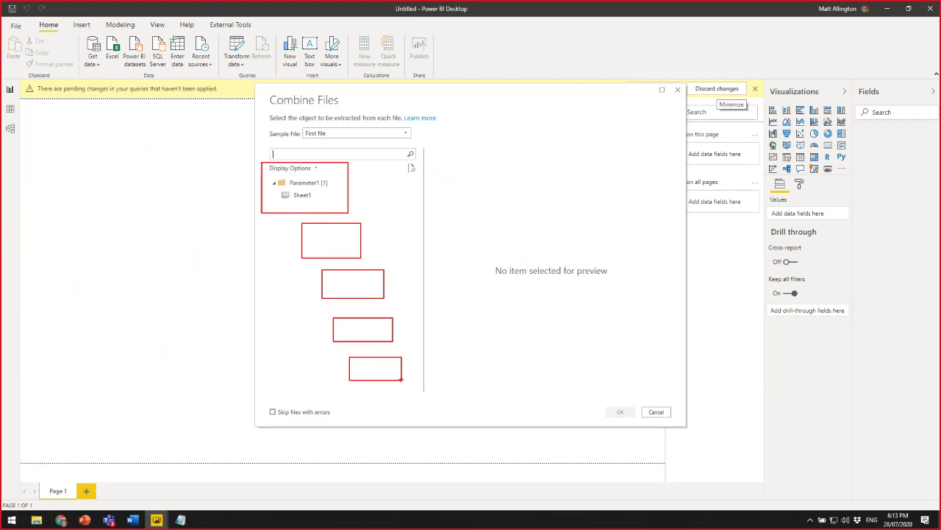
key(Escape)
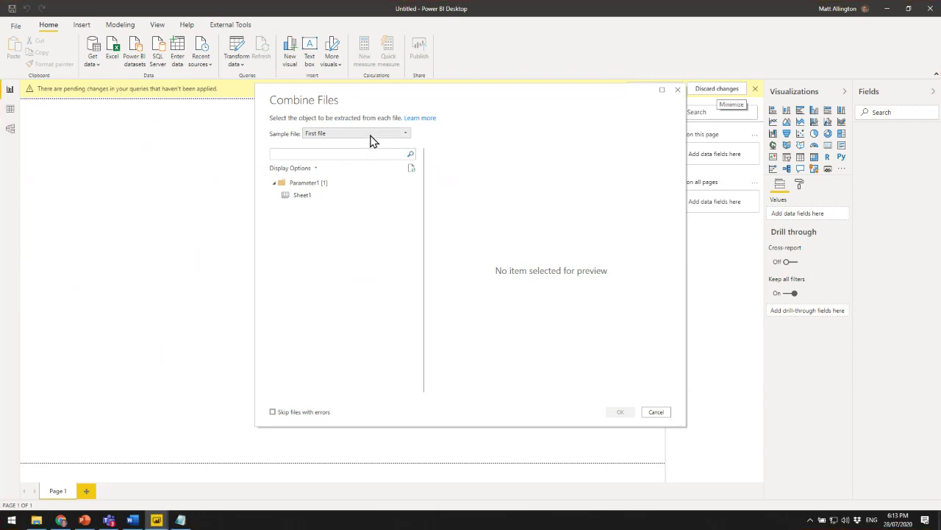
Review the sample file choices, keep First file as the sample, and select Sheet1 as the object to extract.
click(347, 137)
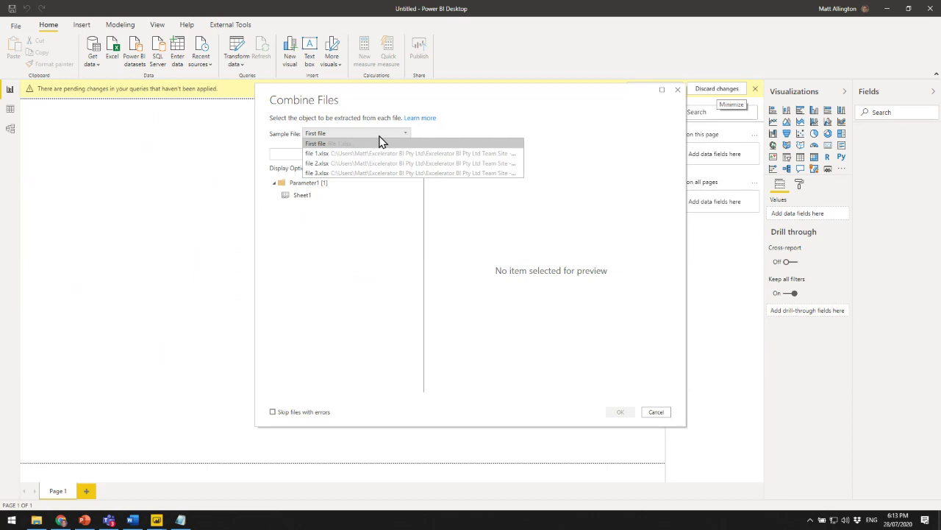
click(331, 137)
click(331, 137)
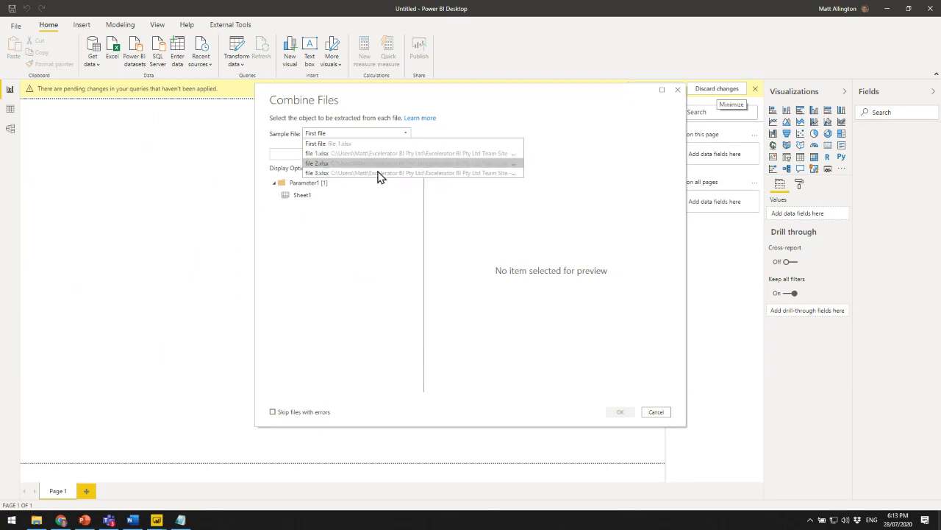
click(323, 134)
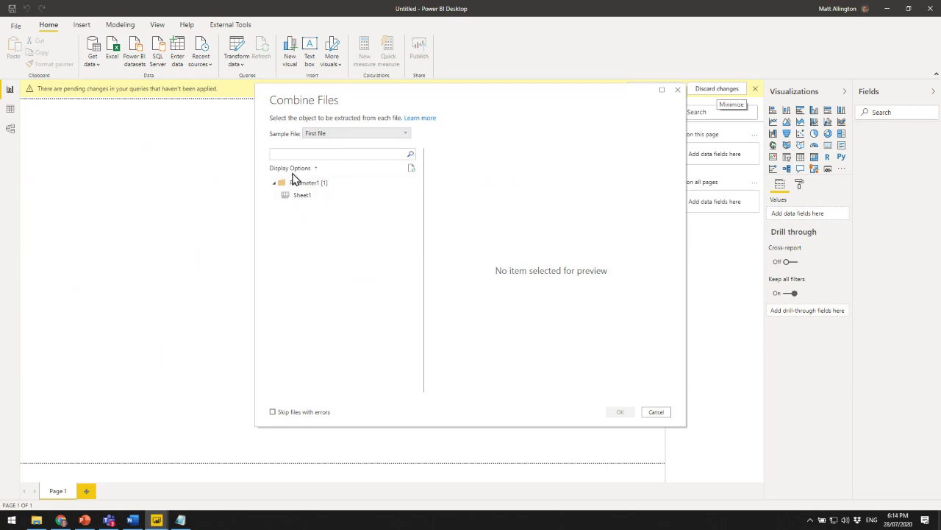
click(312, 197)
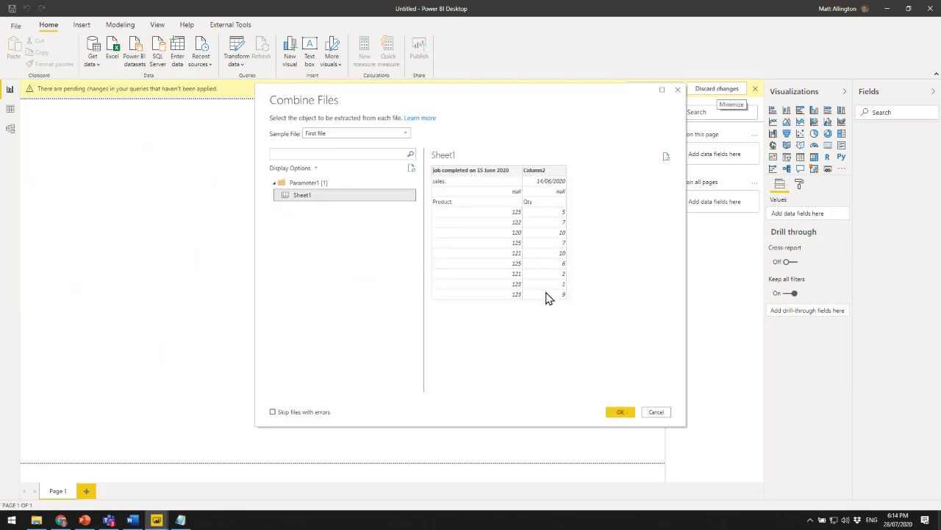
key(ctrl+2)
mouse_move(432, 162)
mouse_down()
mouse_move(544, 178)
mouse_move(629, 170)
mouse_up()
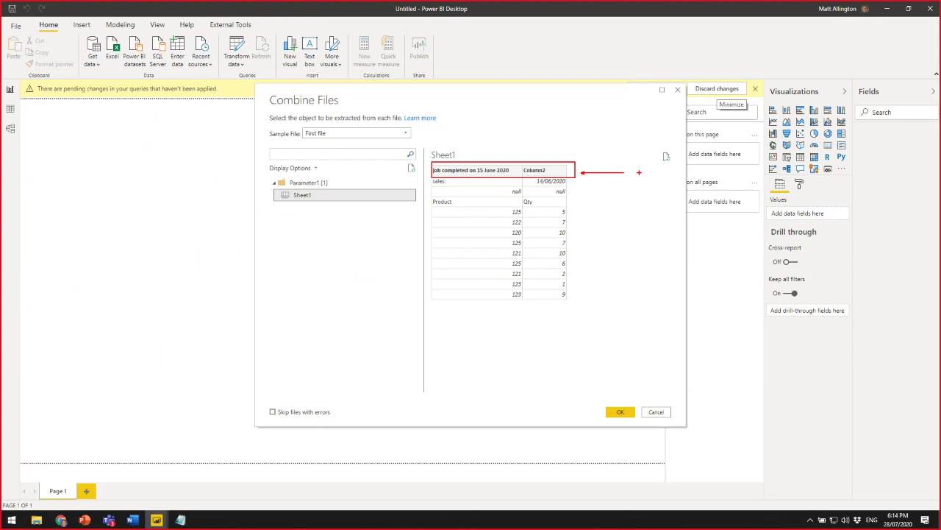
drag(490, 159, 503, 132)
drag(430, 192, 567, 209)
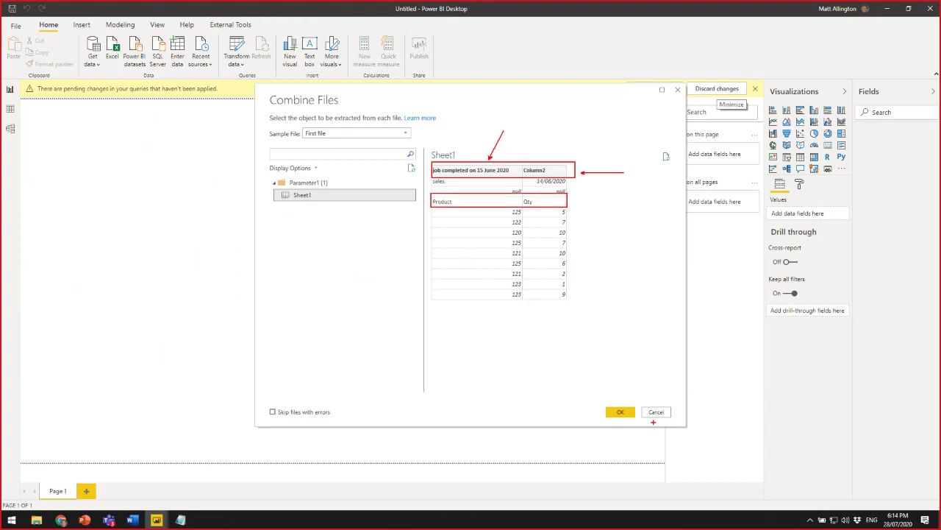
Confirm combining the files with Sheet1 and bring the Power Query Editor window with the combined query to the front.
key(Escape)
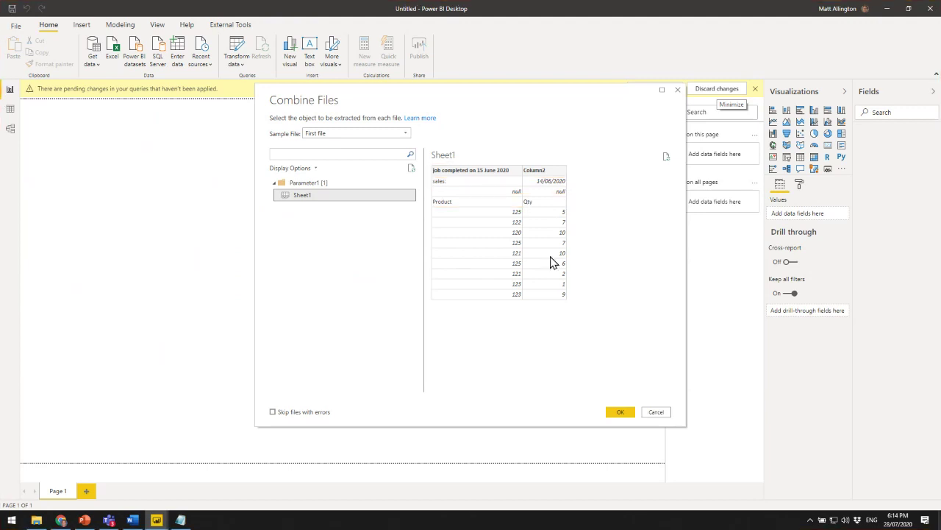
click(626, 414)
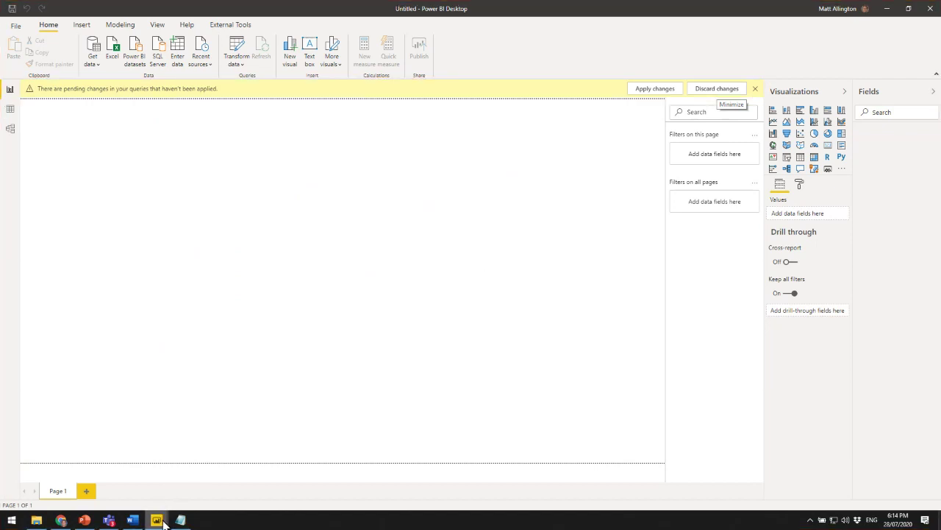
mouse_move(162, 520)
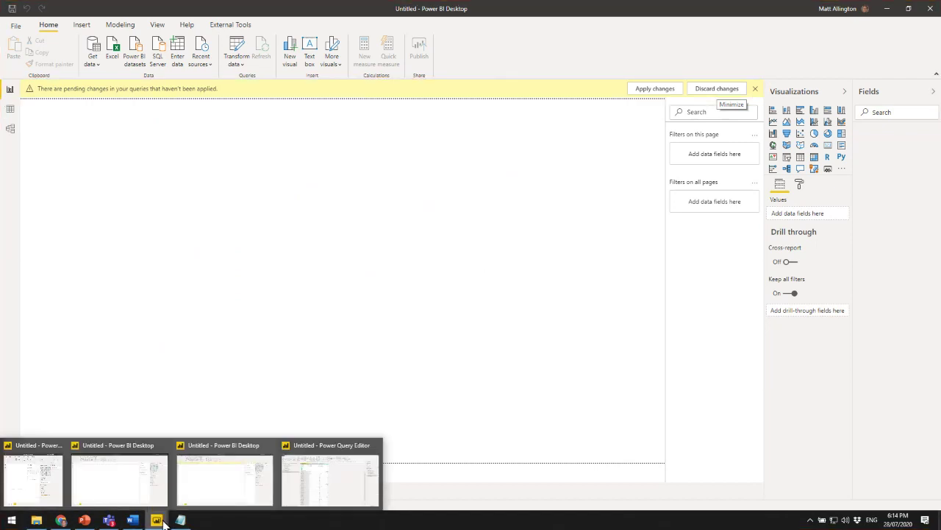
click(320, 477)
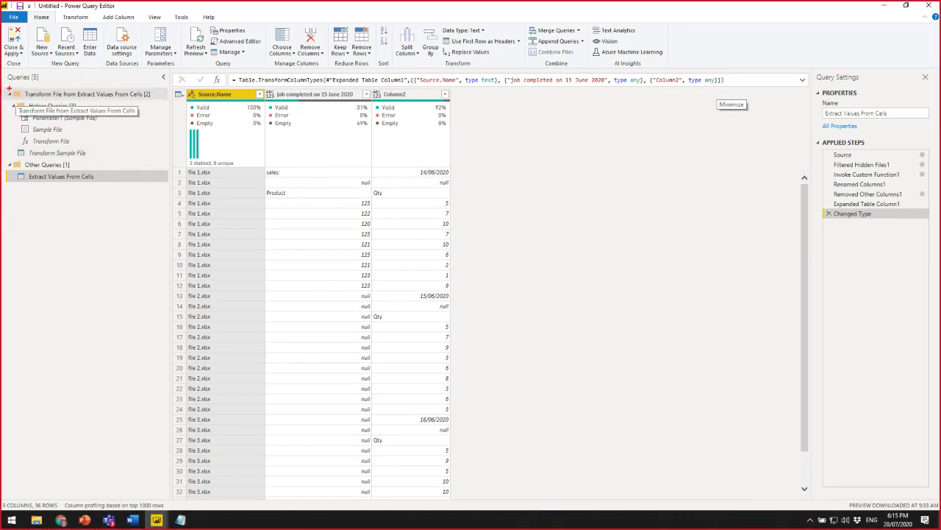
Examine the generated queries, comparing the helper queries and Transform Sample File with the Extract Values From Cells query.
mouse_move(2, 67)
mouse_down()
mouse_move(34, 154)
mouse_move(169, 193)
mouse_up()
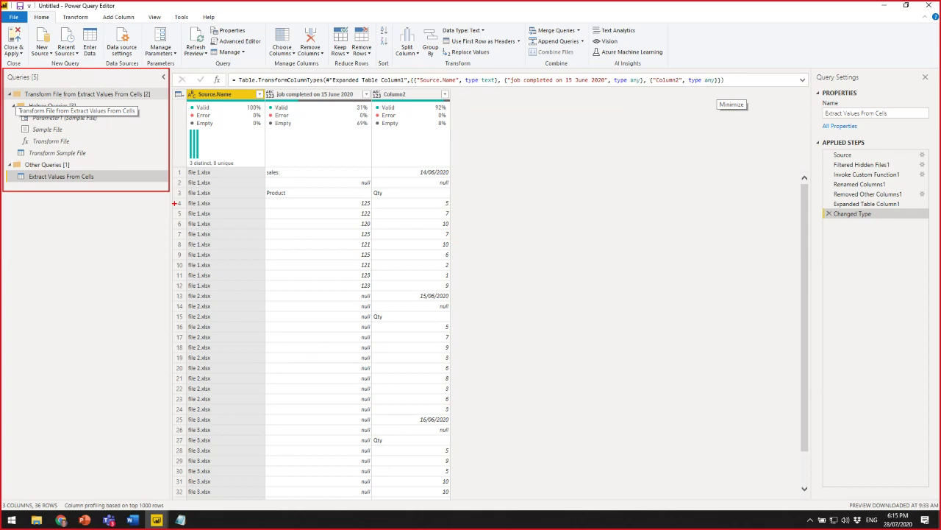
key(Escape)
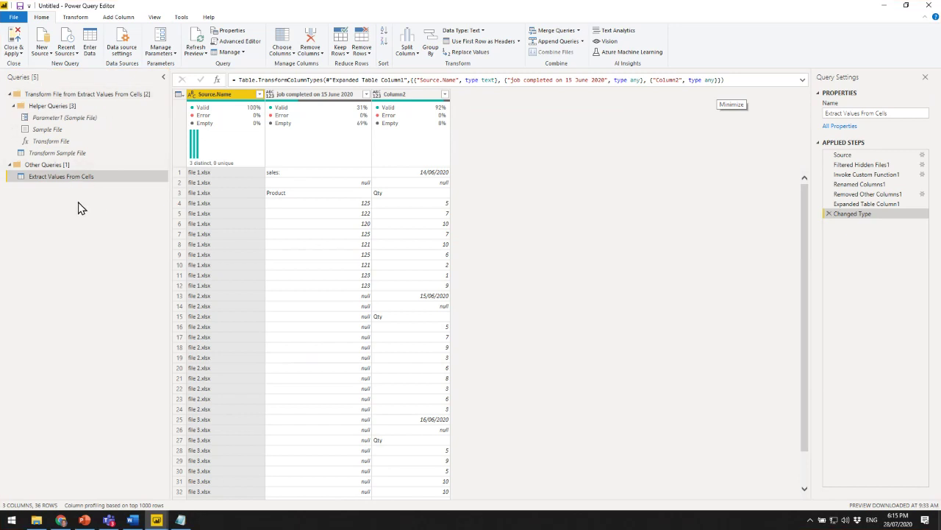
key(ctrl+2)
drag(10, 146, 99, 159)
drag(12, 169, 103, 184)
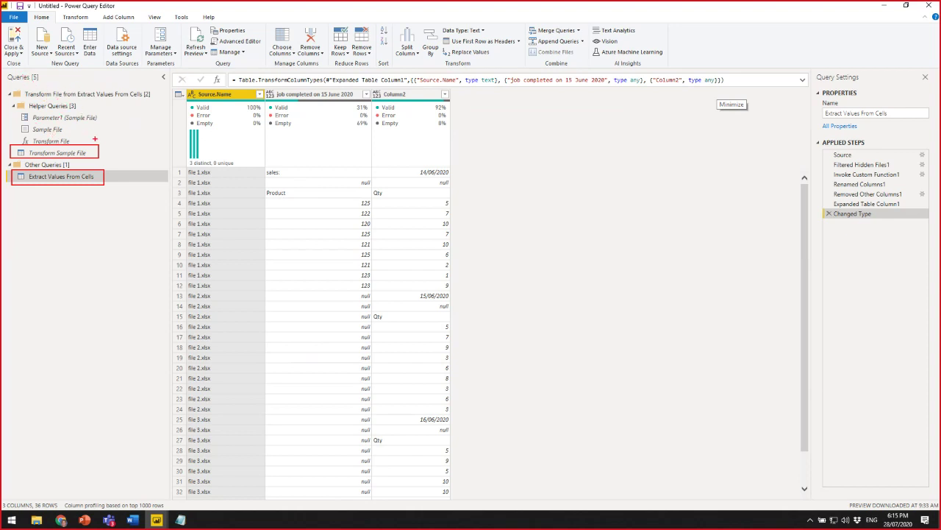
mouse_move(103, 149)
mouse_down()
mouse_move(122, 145)
mouse_move(114, 120)
mouse_up()
drag(35, 186, 27, 208)
drag(65, 142, 66, 111)
drag(29, 146, 16, 117)
drag(94, 159, 131, 175)
key(Escape)
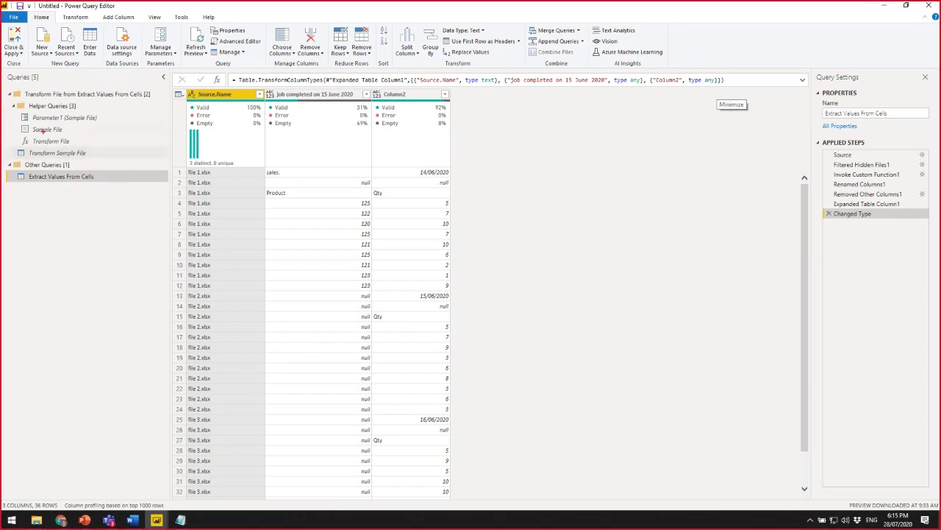
mouse_move(14, 146)
mouse_down()
mouse_move(106, 159)
mouse_move(112, 127)
mouse_up()
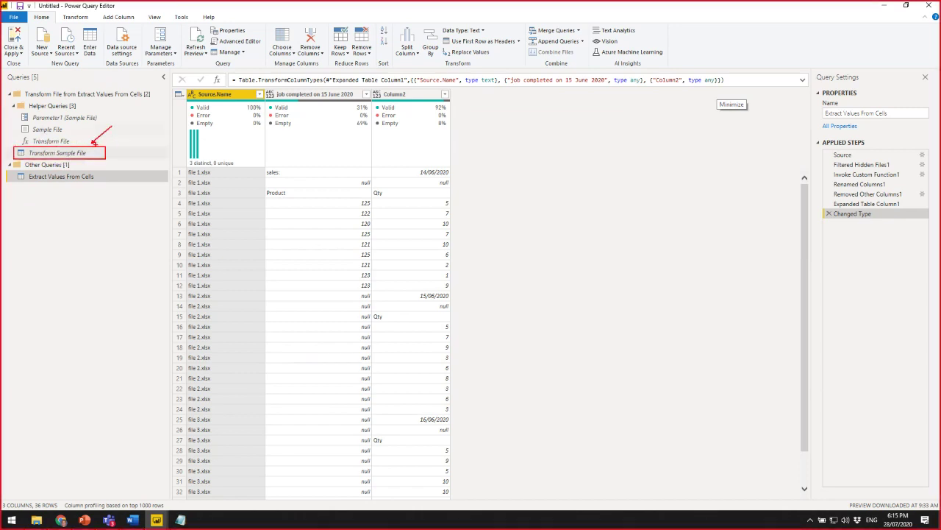
drag(60, 180, 62, 201)
key(Escape)
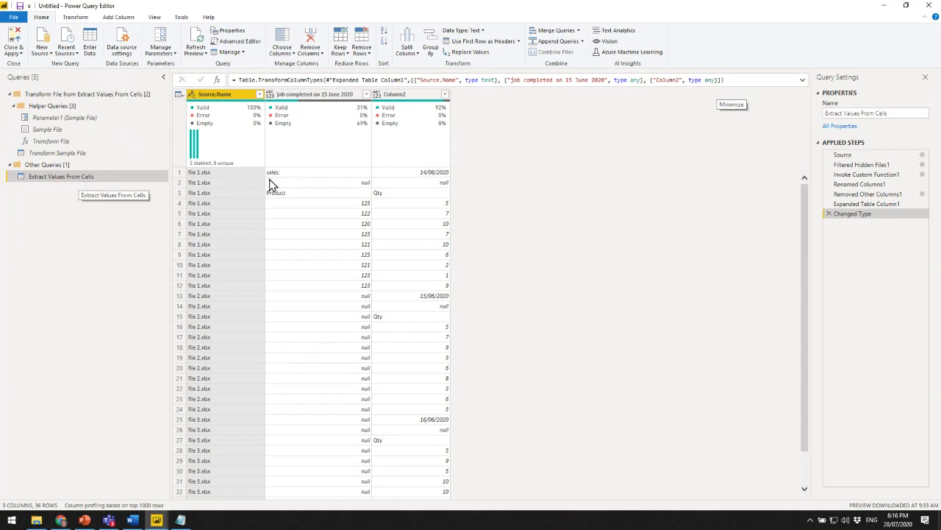
Examine how the rows of each source file line up under the first file's header in the combined table.
key(ctrl+2)
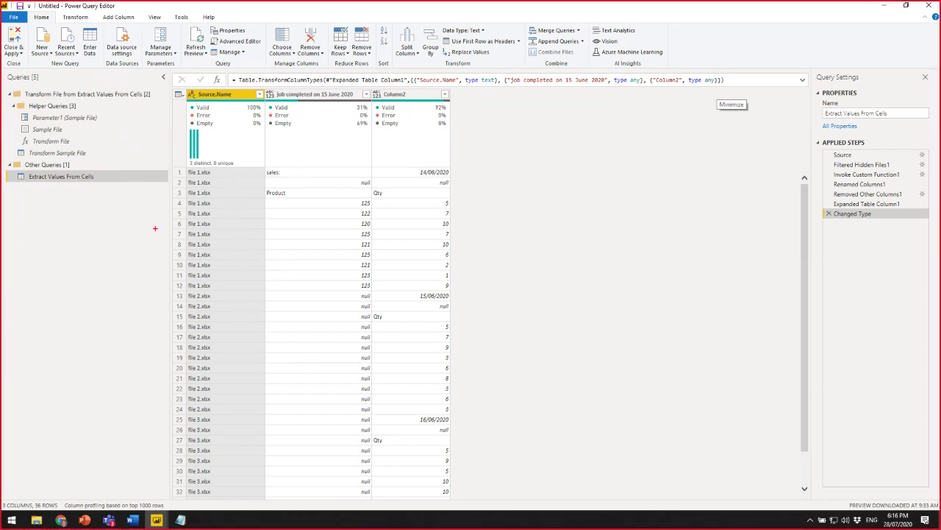
mouse_move(178, 168)
mouse_down()
mouse_move(225, 303)
mouse_move(227, 289)
mouse_move(207, 370)
mouse_move(225, 413)
mouse_up()
key(b)
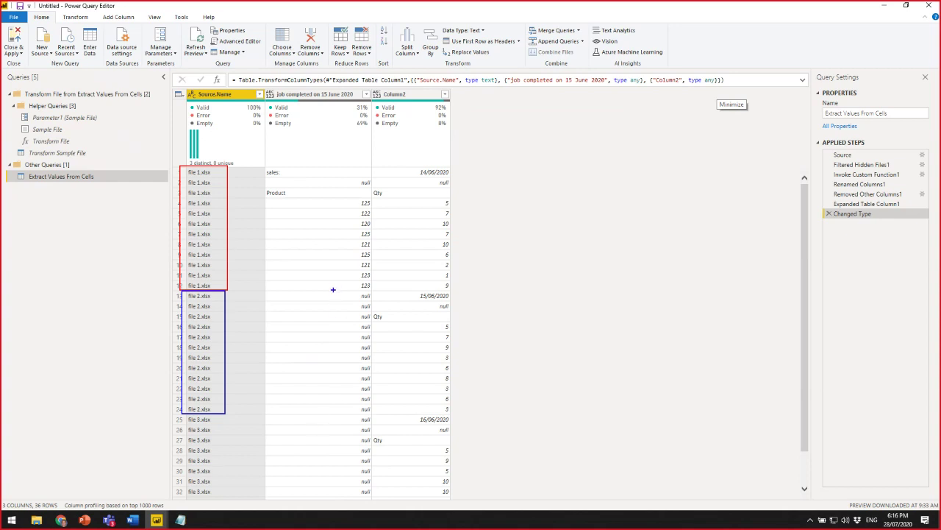
drag(331, 292, 373, 497)
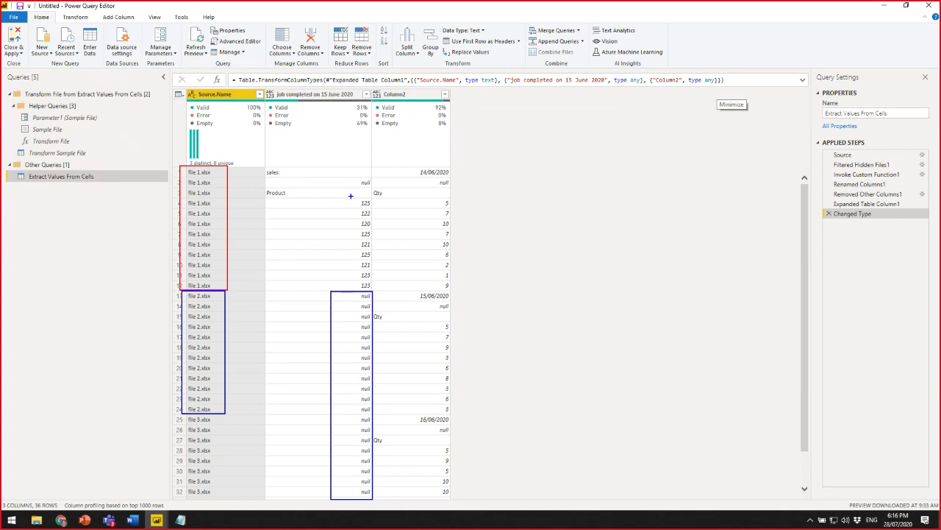
drag(351, 196, 372, 289)
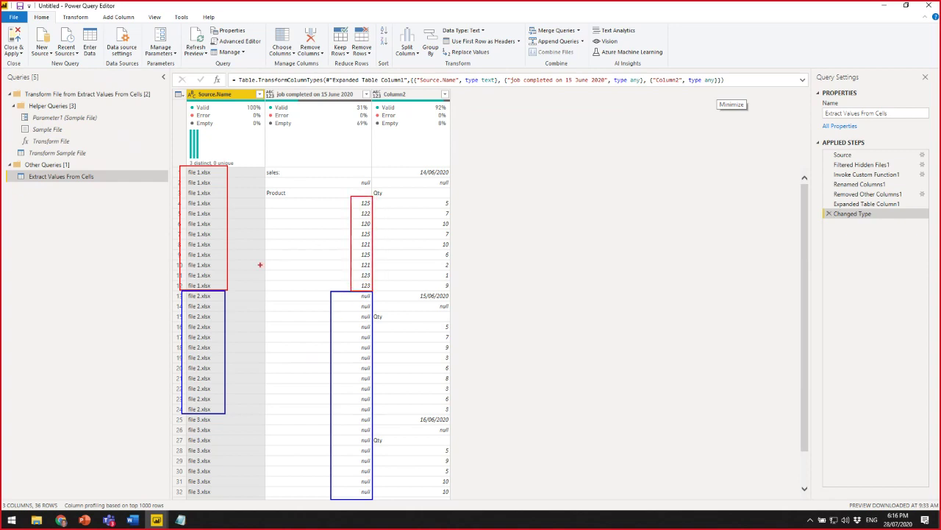
mouse_move(266, 87)
mouse_down()
mouse_move(278, 97)
mouse_move(370, 101)
mouse_up()
key(Escape)
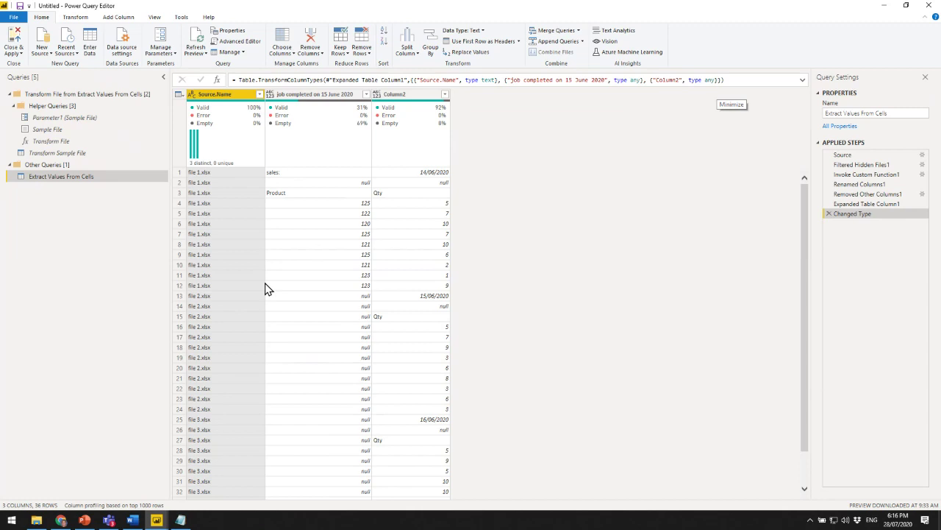
Review the applied steps of the Transform Sample File query and delete its Promoted Headers step.
click(80, 155)
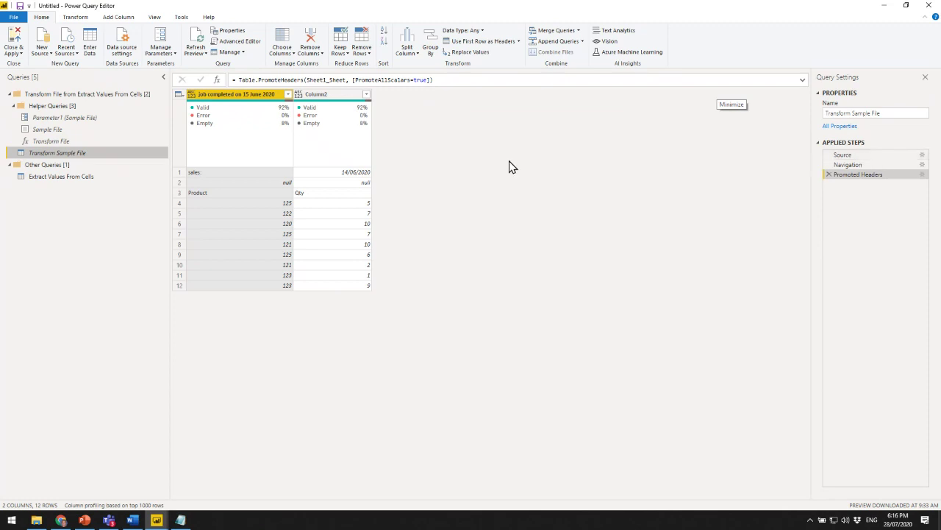
click(865, 155)
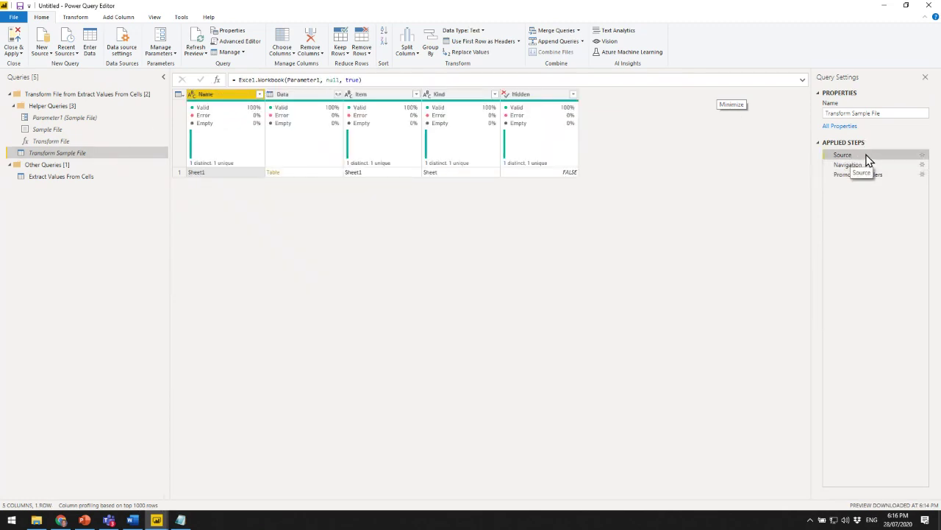
click(862, 164)
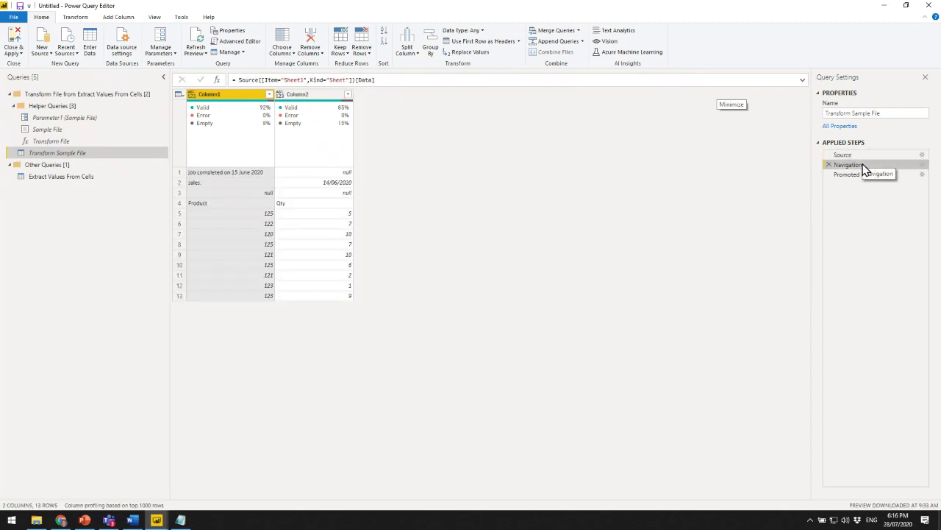
click(869, 175)
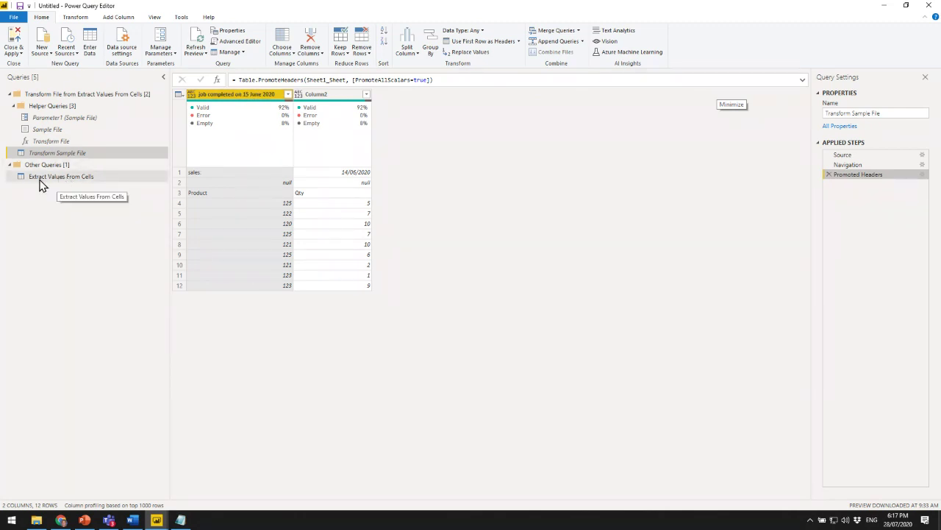
click(830, 175)
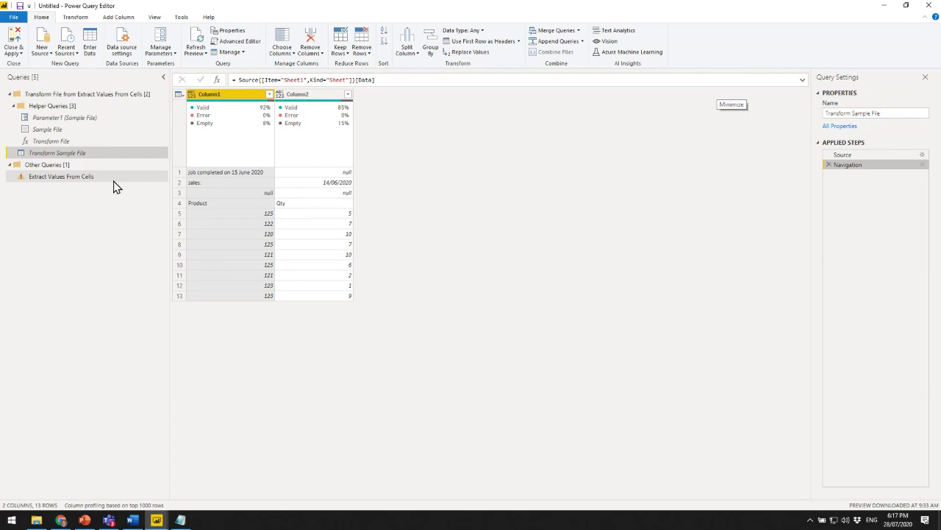
Remove the top 1 row from the Transform Sample File table.
key(Print)
mouse_move(209, 71)
mouse_down()
mouse_move(388, 87)
mouse_move(398, 123)
mouse_up()
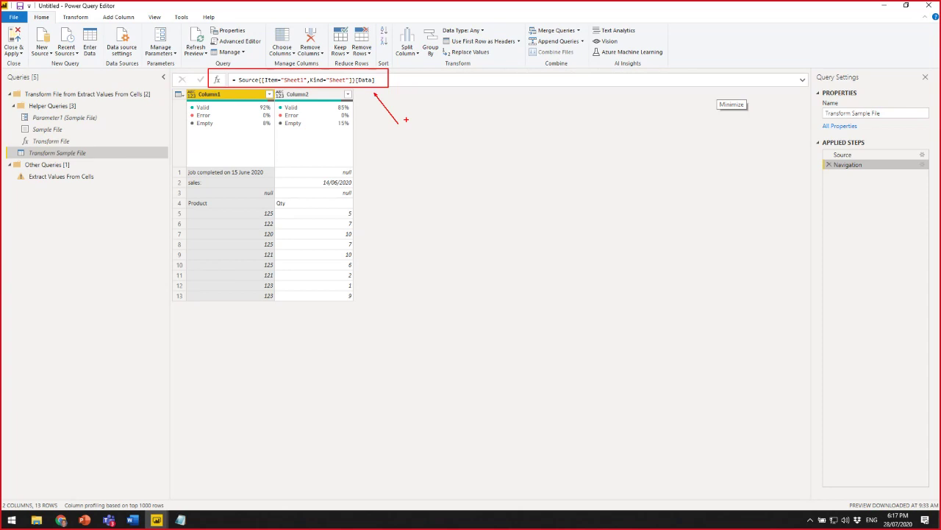
key(Escape)
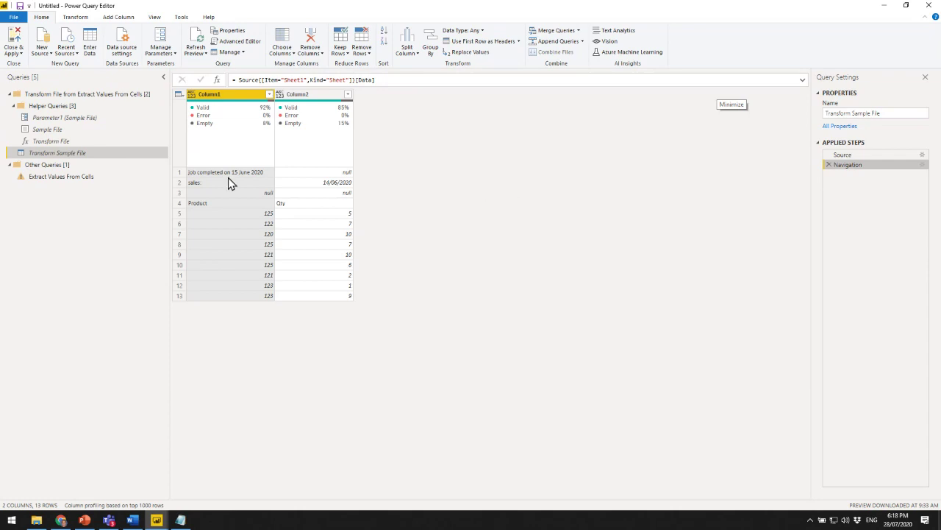
click(180, 95)
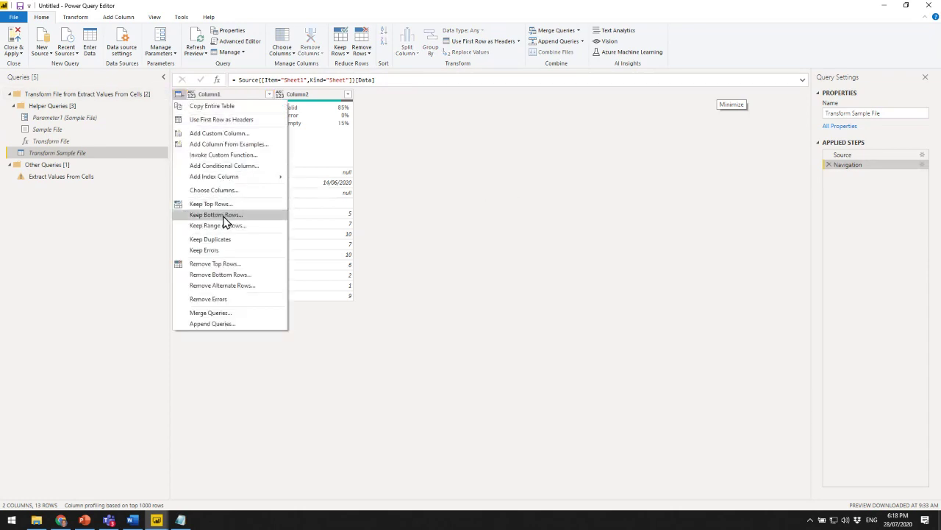
click(232, 265)
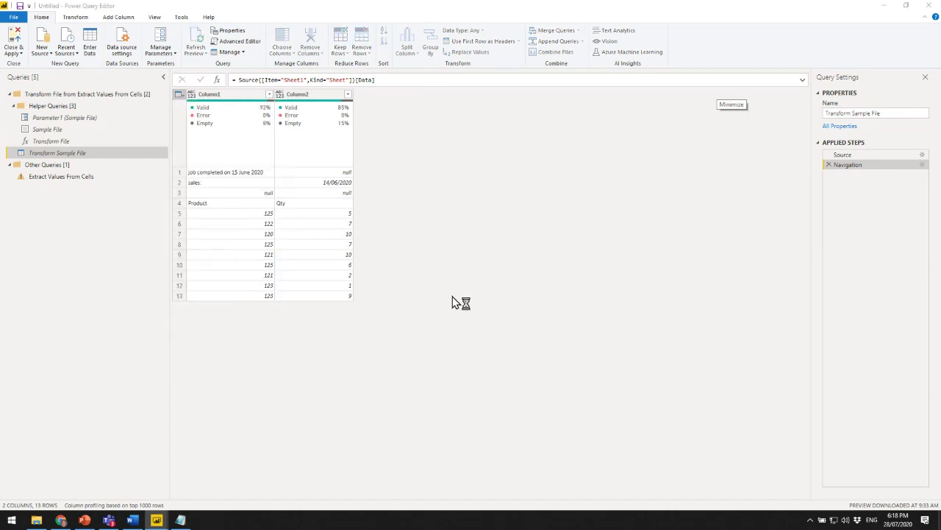
text(1)
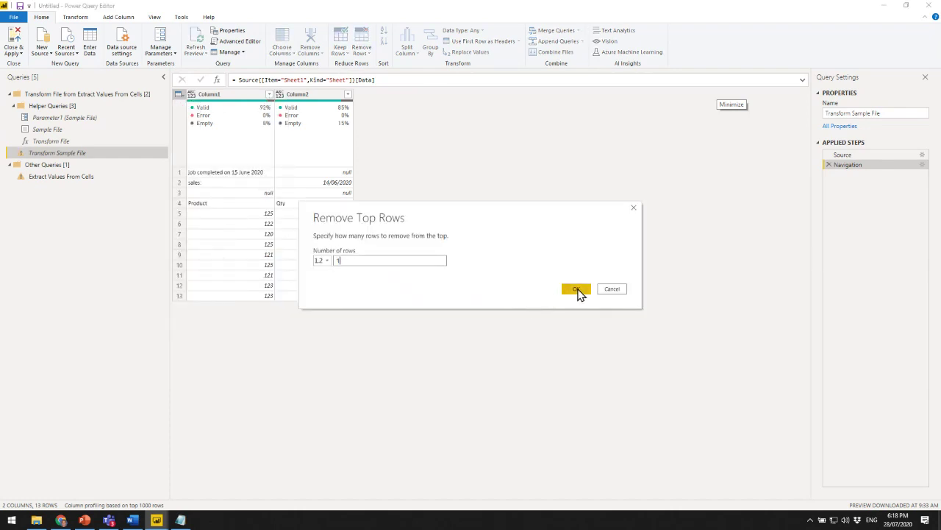
click(576, 289)
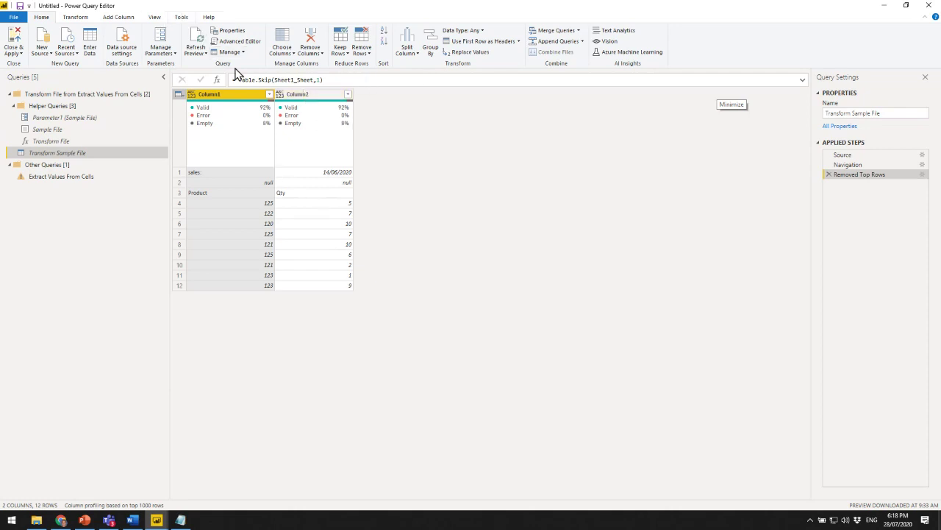
Check the editor's view options for the Formula Bar display setting.
click(184, 18)
click(156, 21)
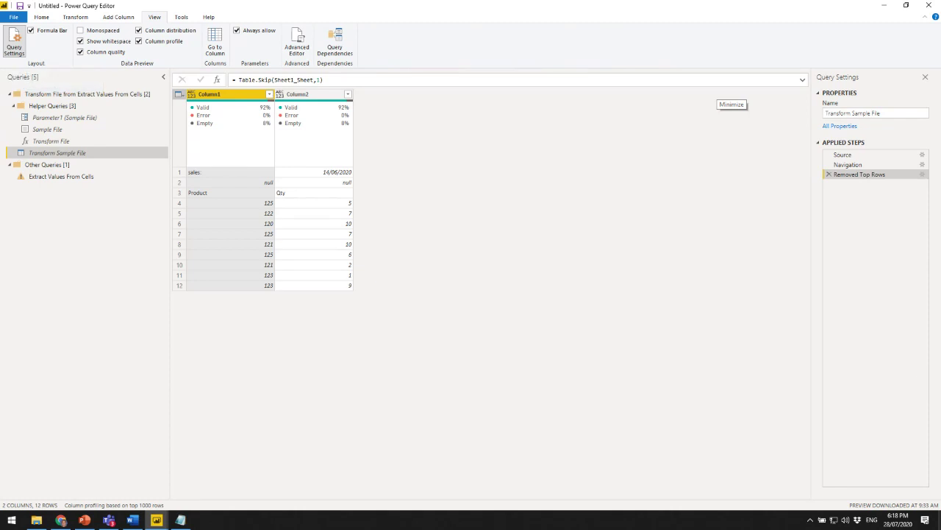
click(109, 520)
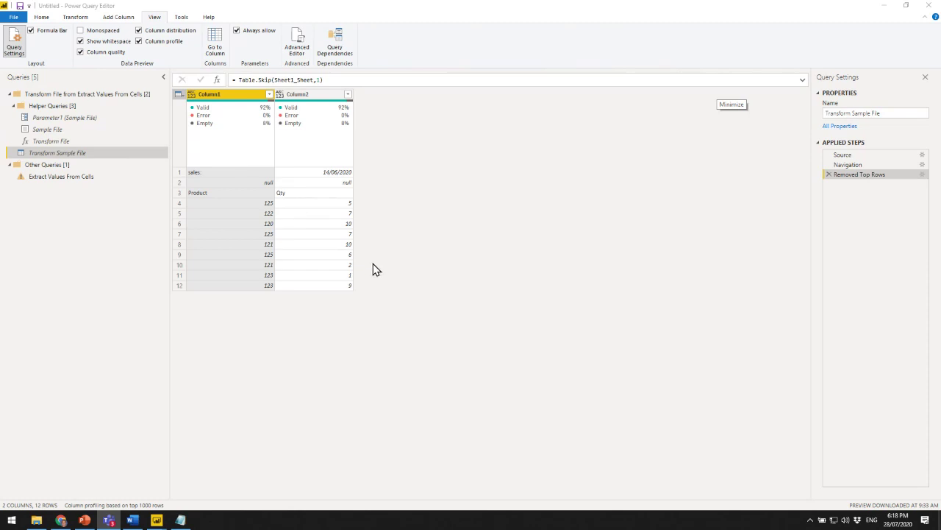
Inspect the date cell in the first row of Column2 and drill down into it.
click(331, 173)
drag(176, 450, 210, 442)
click(234, 468)
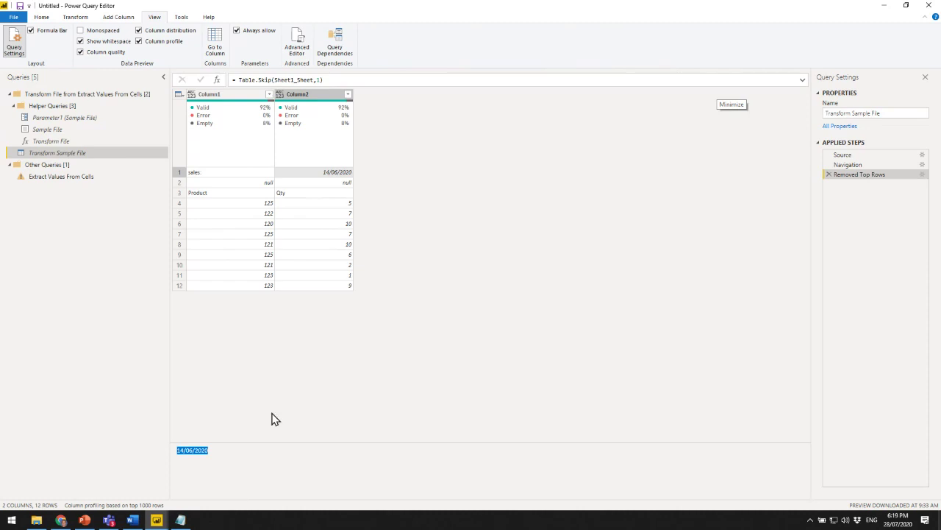
click(309, 175)
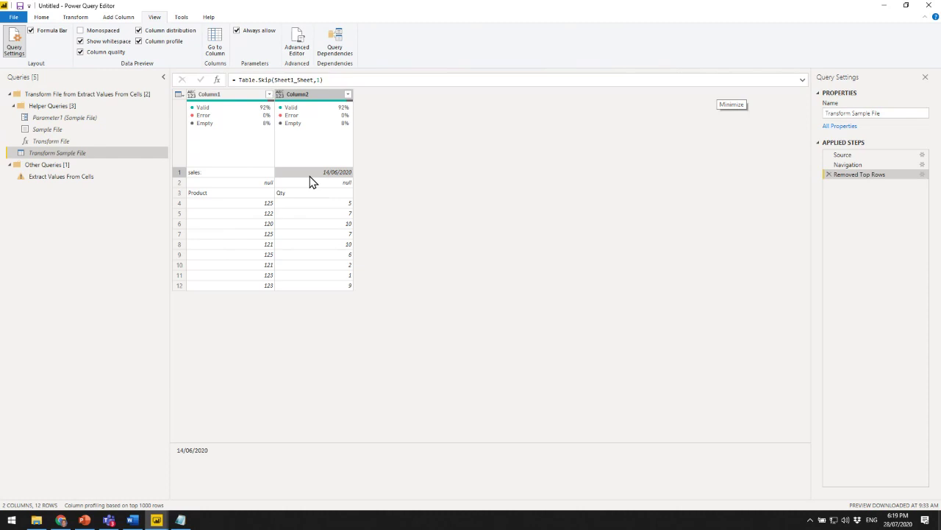
right_click(309, 181)
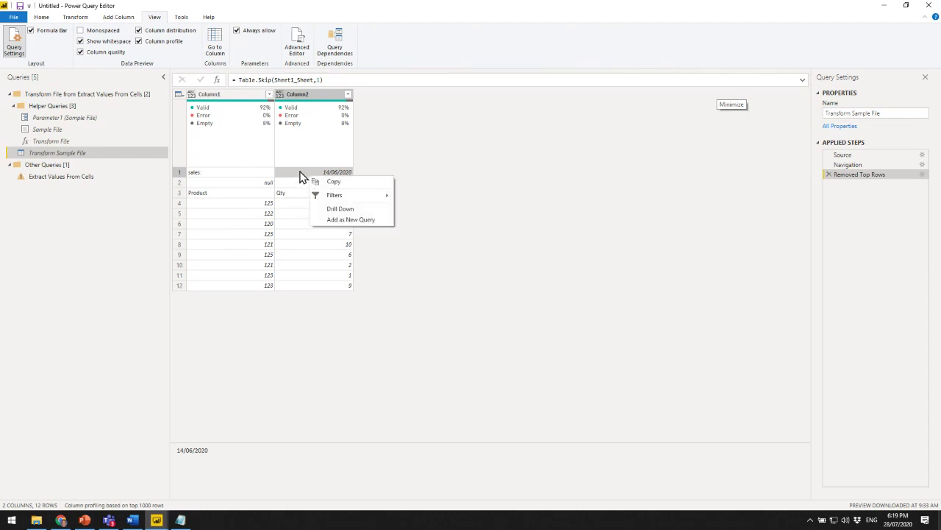
click(341, 209)
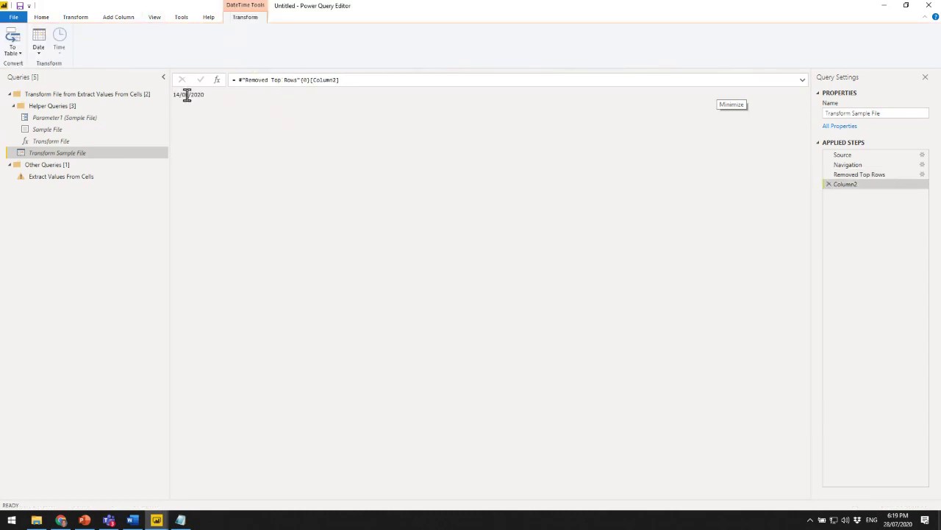
Compare the drilled-down Column2 step with the preceding Removed Top Rows step, leaving Column2 selected.
drag(214, 101, 170, 103)
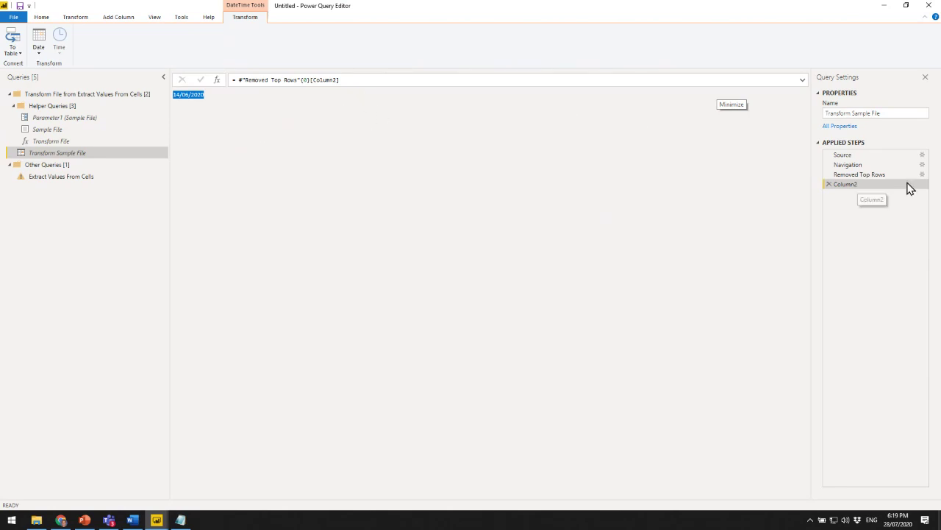
click(868, 175)
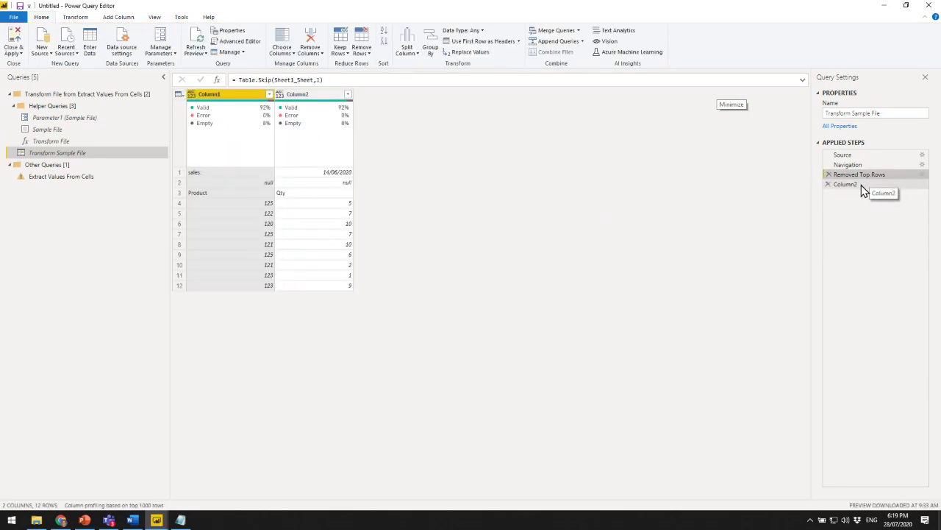
click(865, 184)
click(863, 175)
click(857, 184)
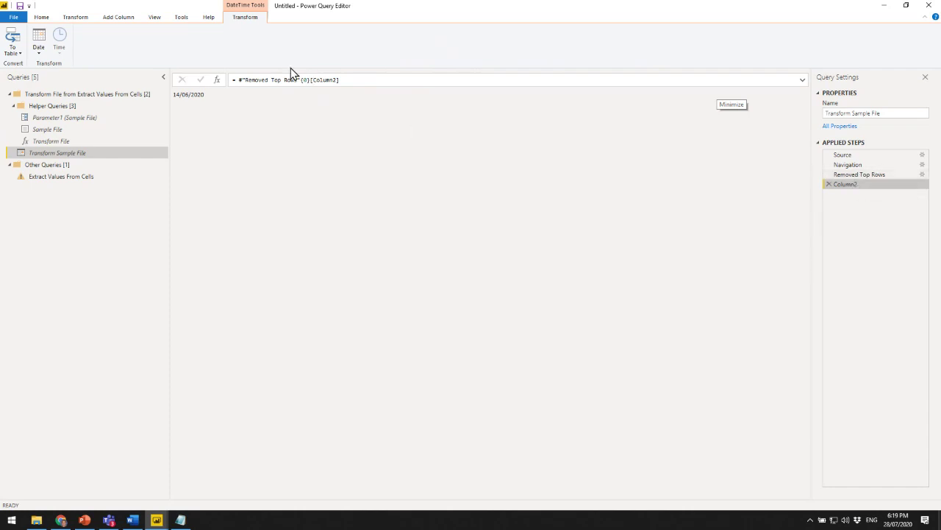
Examine how the Column2 step's formula refers to the preceding Removed Top Rows step.
drag(239, 79, 298, 79)
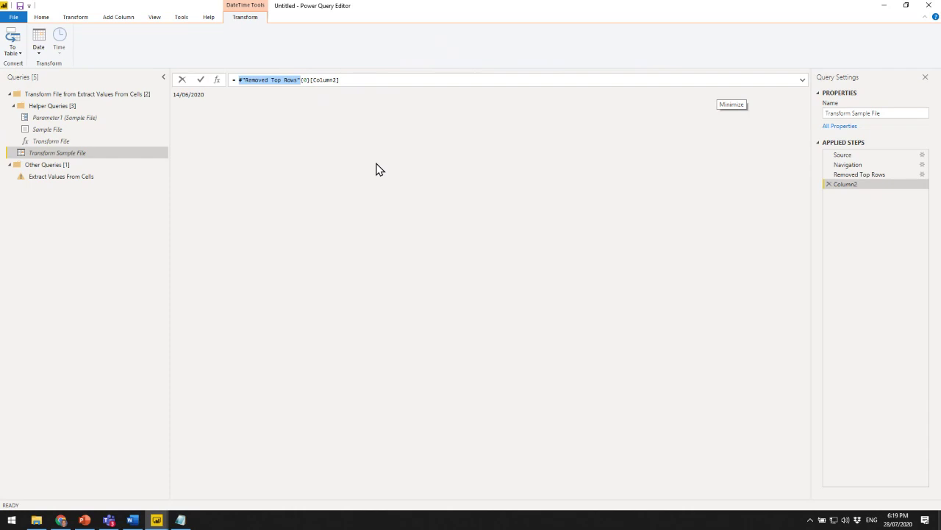
key(ctrl+2)
drag(245, 72, 299, 87)
mouse_move(828, 168)
mouse_down()
mouse_move(891, 176)
mouse_move(671, 154)
mouse_move(298, 87)
mouse_up()
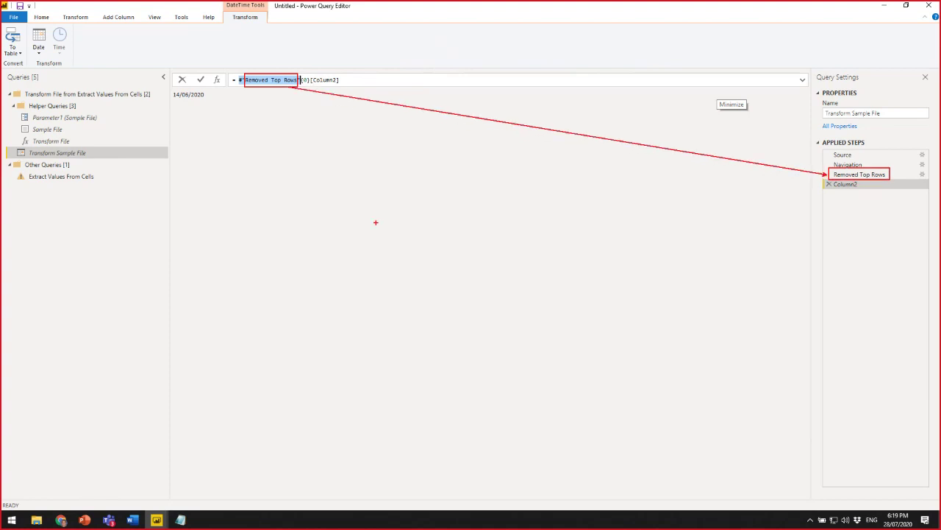
drag(237, 91, 240, 83)
key(Escape)
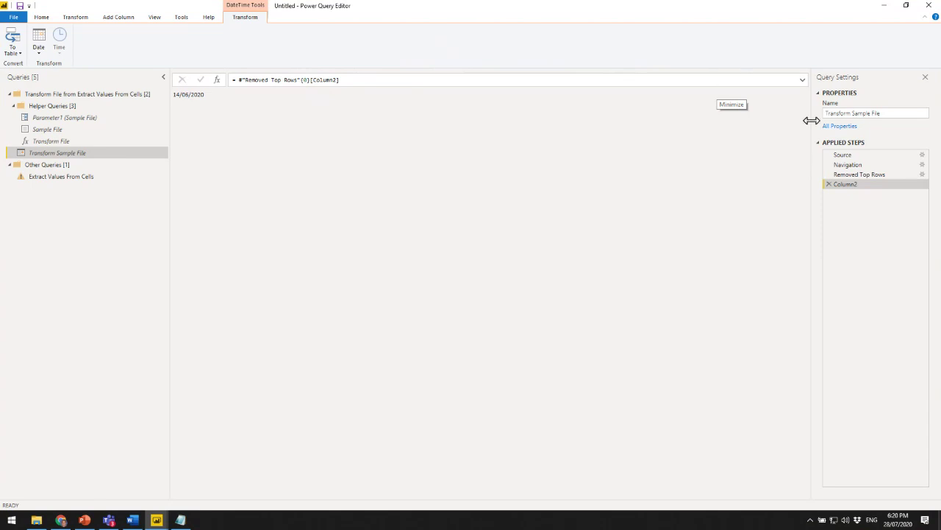
Rename the Removed Top Rows step as RemovedTopRows, without spaces.
click(240, 79)
right_click(881, 179)
key(Escape)
click(859, 174)
click(861, 175)
key(BackSpace)
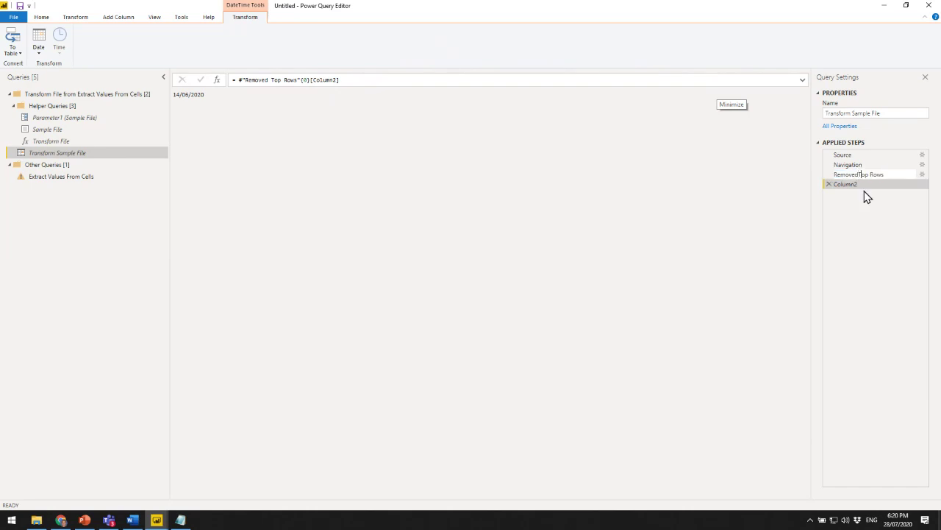
key(BackSpace)
key(Return)
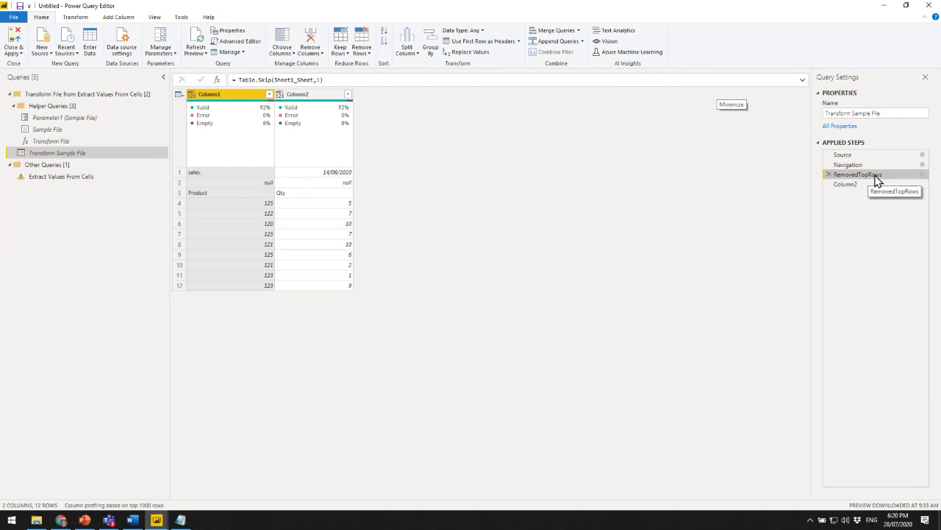
Examine the Column2 step's formula, covering the RemovedTopRows reference, the row index and the column name.
click(847, 185)
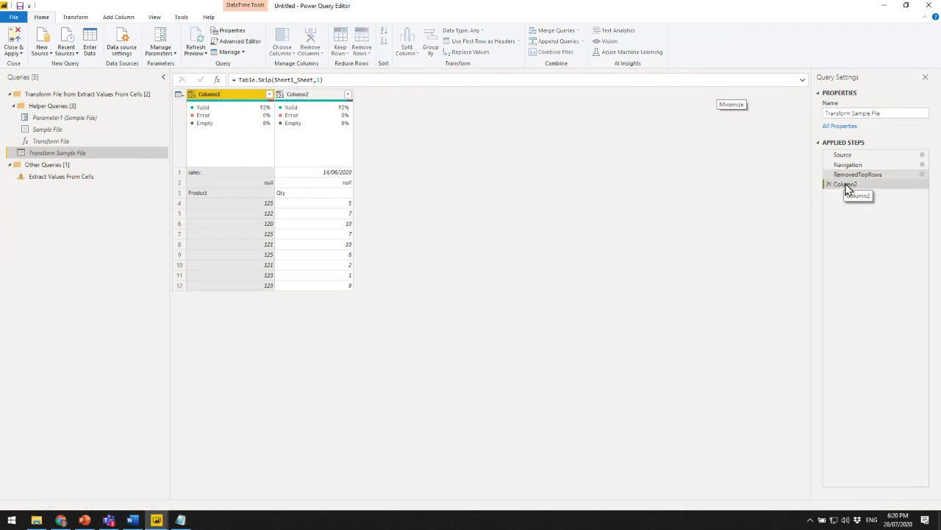
double_click(255, 79)
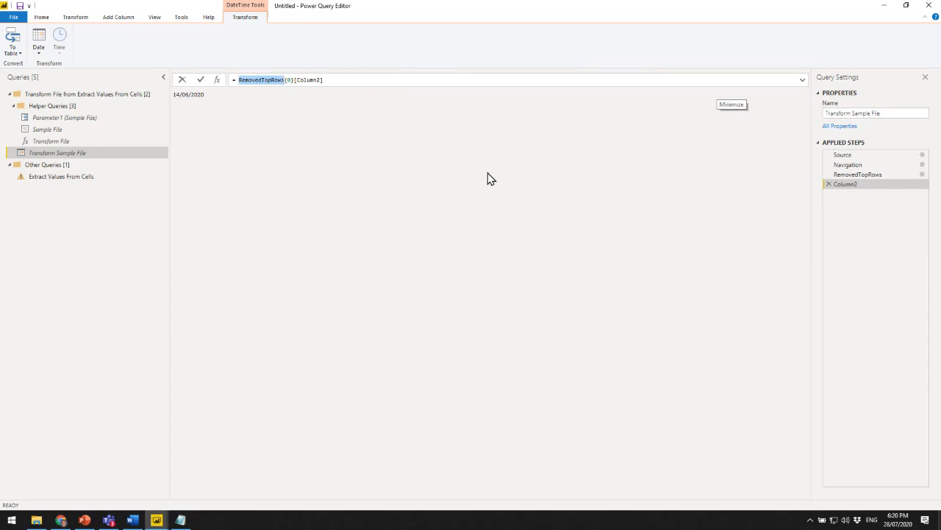
click(292, 115)
key(ctrl+2)
drag(227, 72, 328, 83)
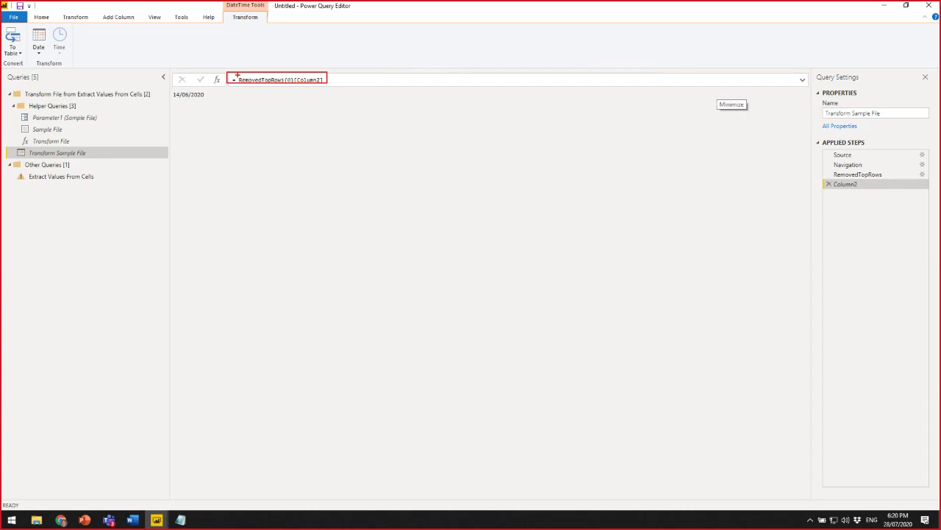
key(e)
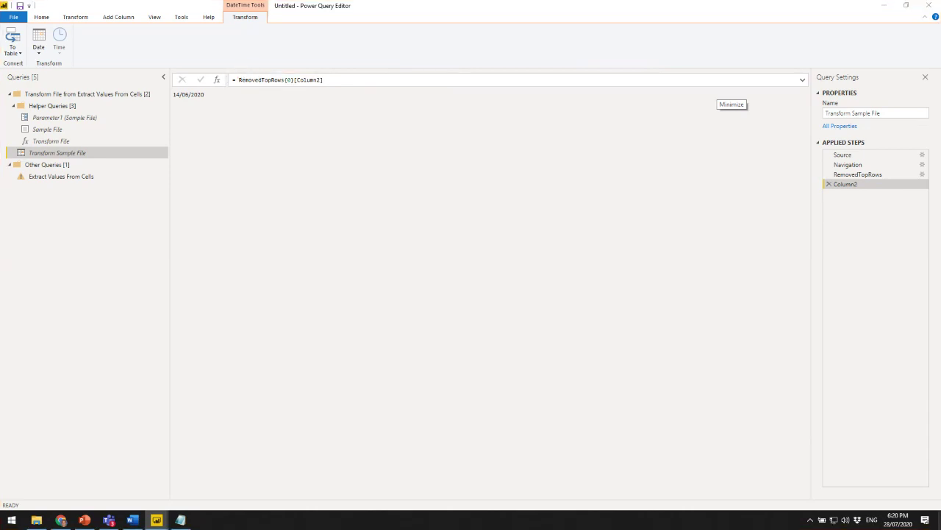
drag(237, 73, 284, 86)
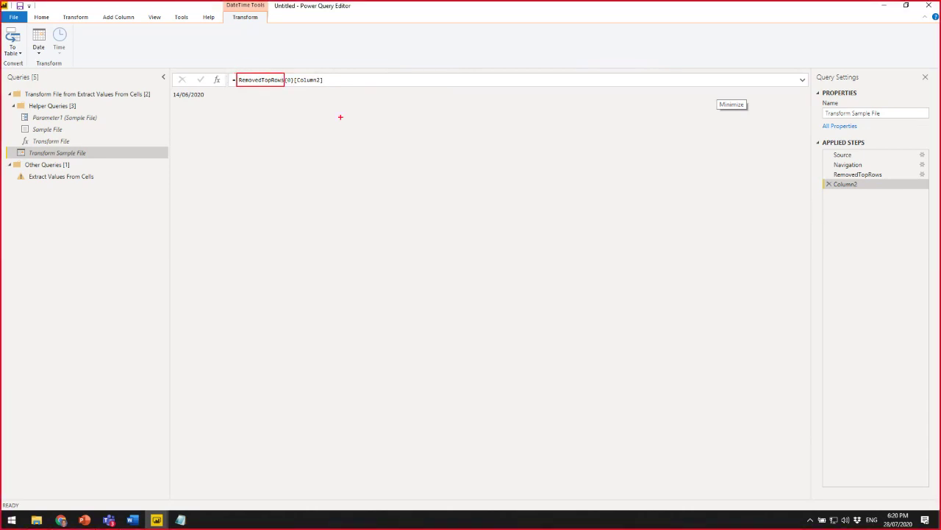
drag(822, 168, 897, 179)
drag(288, 87, 289, 104)
drag(313, 87, 313, 110)
key(Escape)
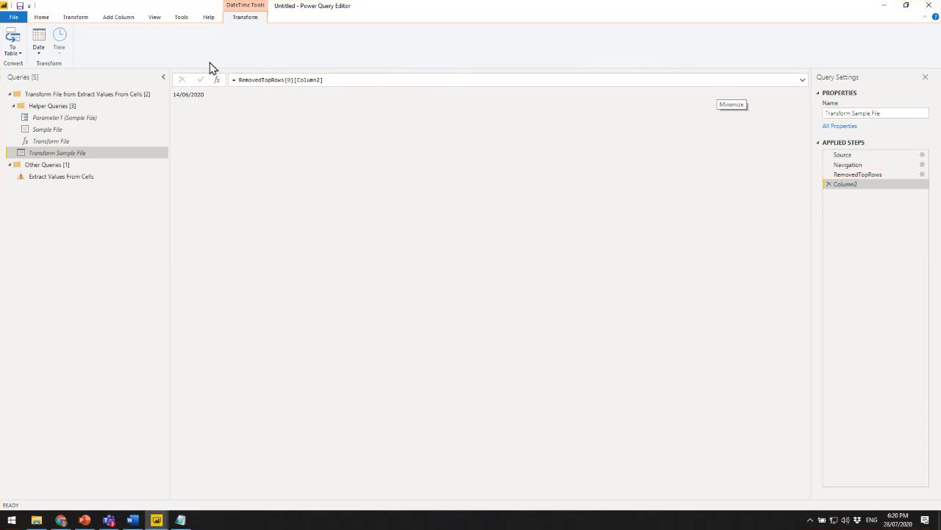
Compare the date cell's row and column in the RemovedTopRows table with the references in the Column2 step's formula.
click(858, 176)
key(ctrl+2)
drag(304, 166, 351, 177)
drag(173, 170, 150, 170)
drag(315, 92, 365, 77)
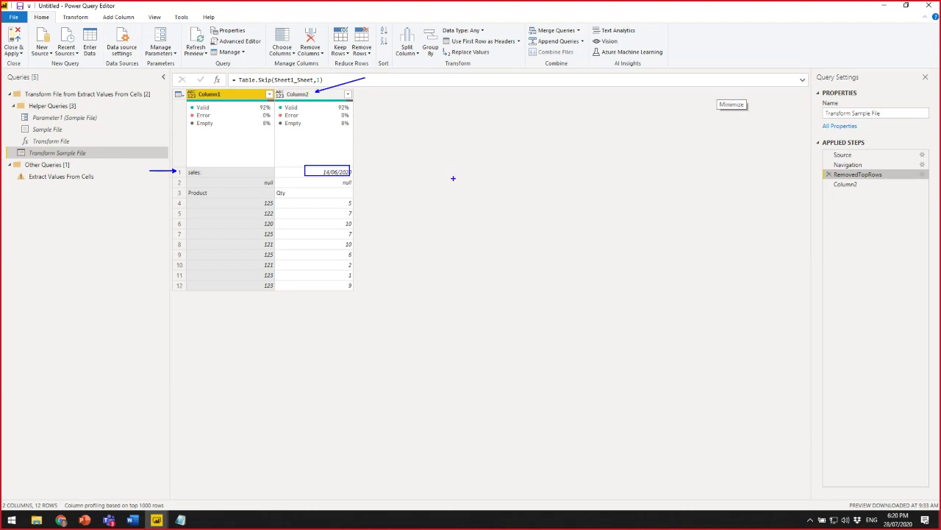
key(Escape)
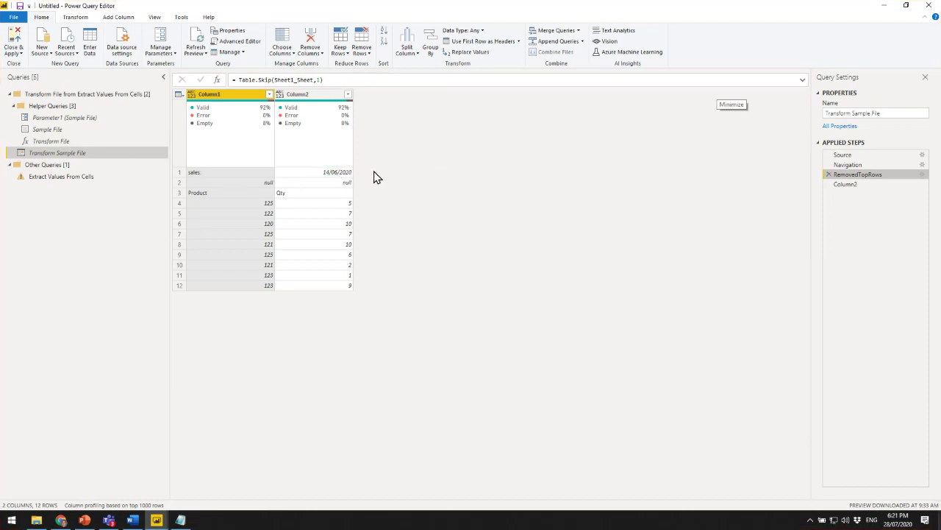
click(853, 187)
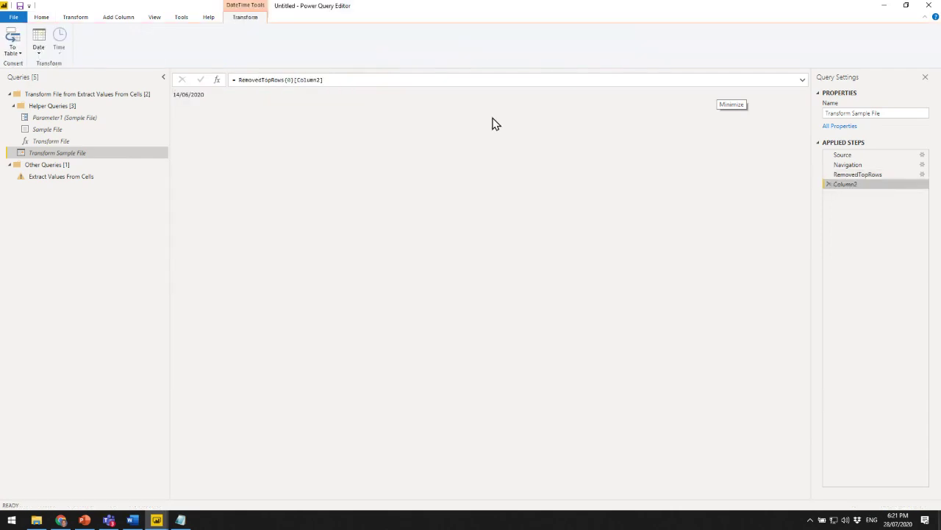
drag(237, 80, 279, 80)
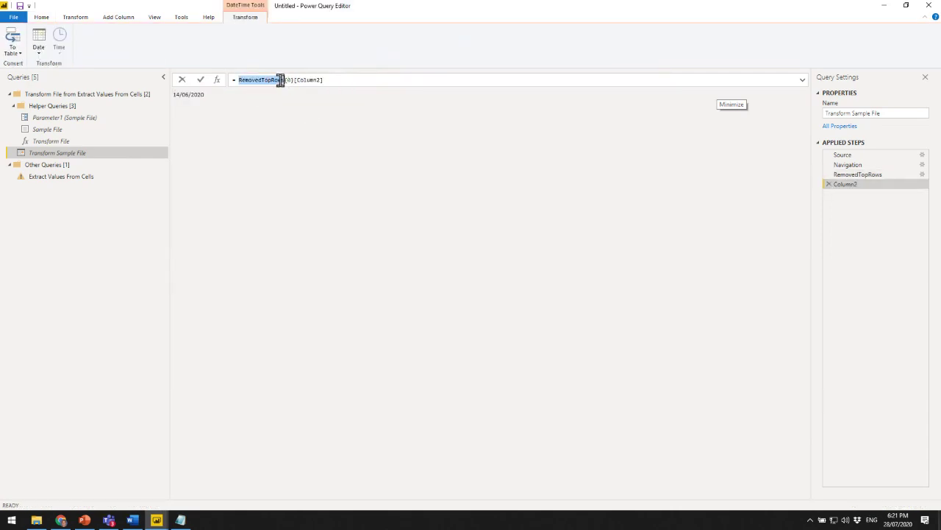
click(857, 174)
click(851, 185)
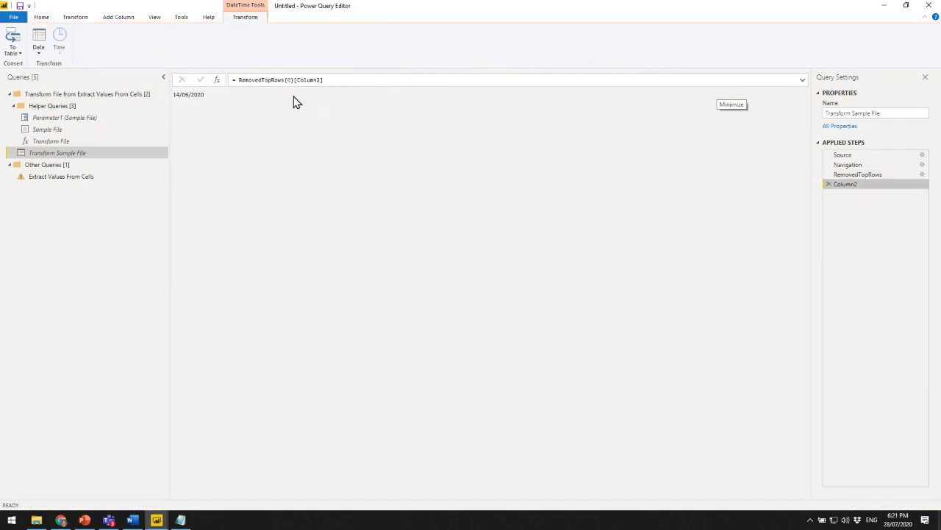
drag(285, 79, 340, 80)
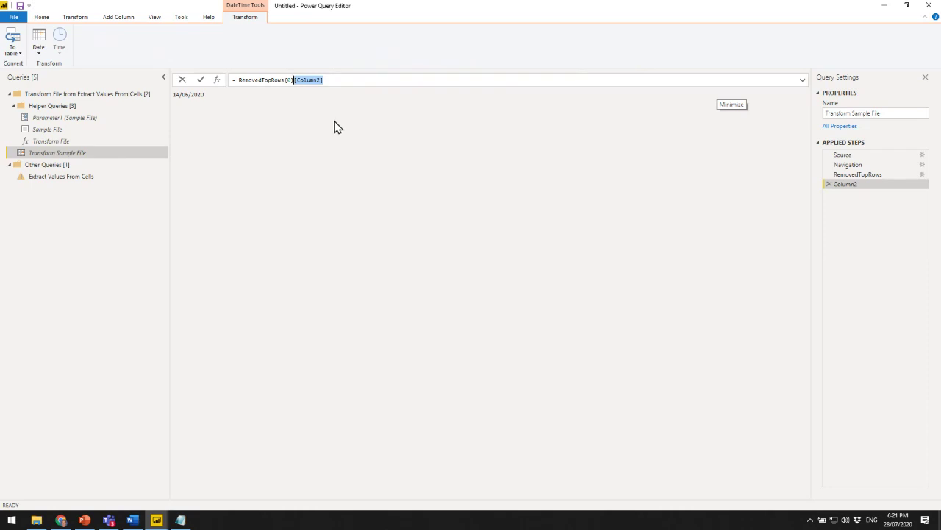
Change the column reference in the Column2 step's formula to Column1, keeping row index 0.
click(333, 79)
key(BackSpace)
key(BackSpace)
text(1])
key(Return)
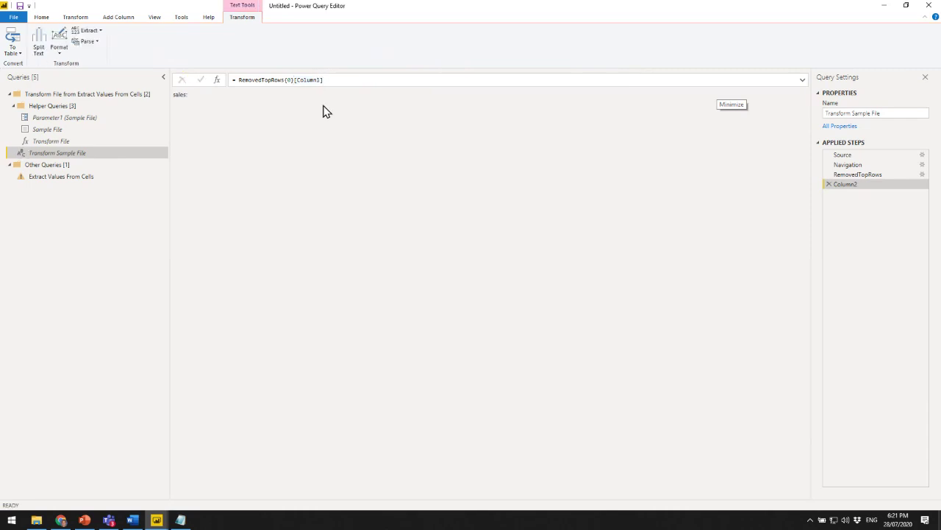
Change the row index in the Column2 step's formula to 2 and check the matching cell in the RemovedTopRows table.
click(289, 79)
key(Left)
key(shift+Right)
key(shift+Right)
key(shift+Right)
key(Left)
key(BackSpace)
text(2)
key(Return)
click(862, 174)
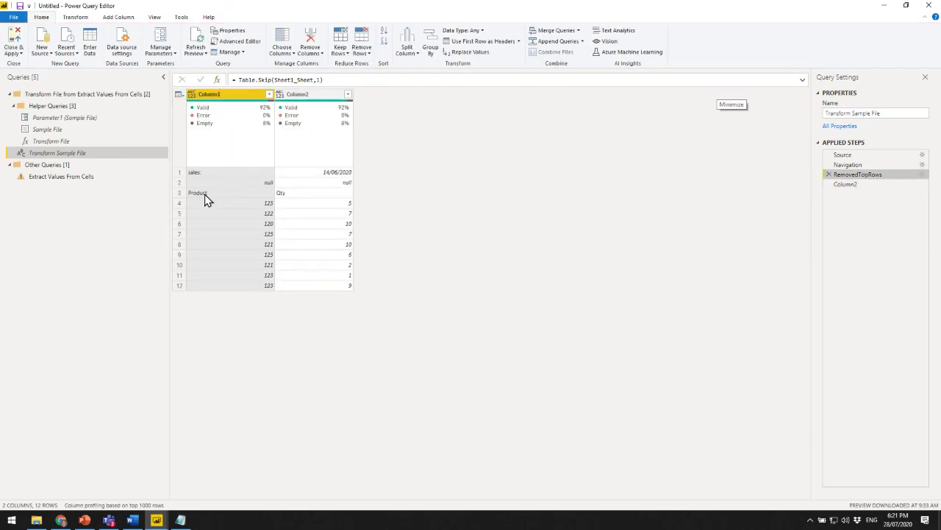
Restore the Column2 step's formula to = RemovedTopRows{0}[Column2].
click(846, 186)
click(289, 80)
text(0}[Column1)
click(322, 80)
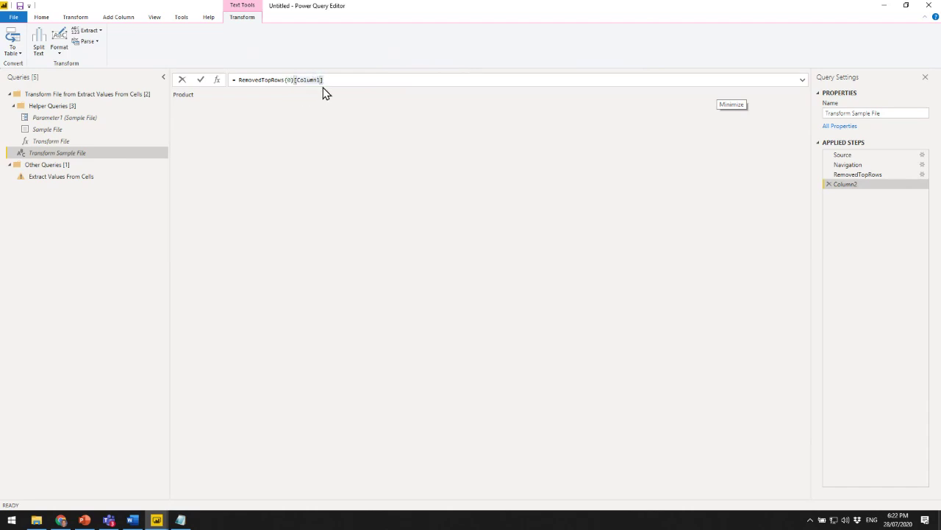
key(Left)
key(BackSpace)
text(2)
click(201, 80)
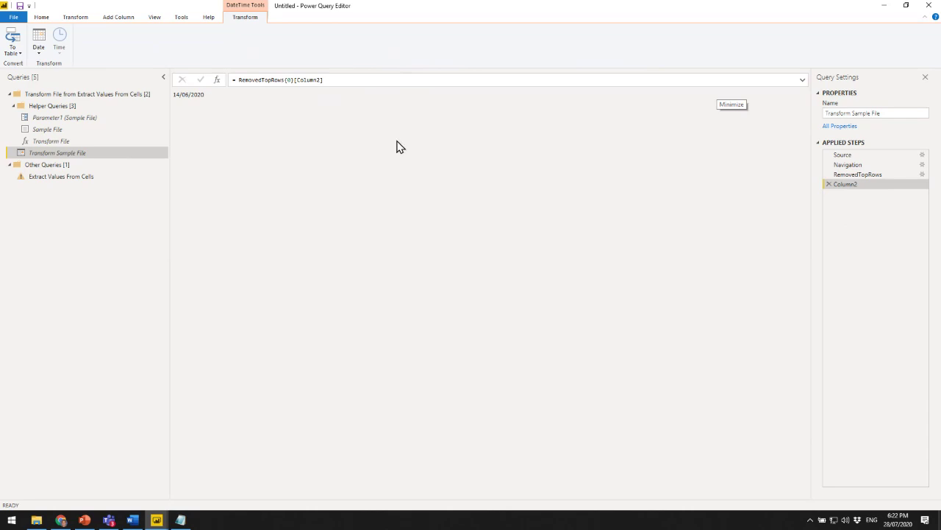
Add a custom step after Column2 with the formula = RemovedTopRows to bring back the product and quantity table.
click(853, 174)
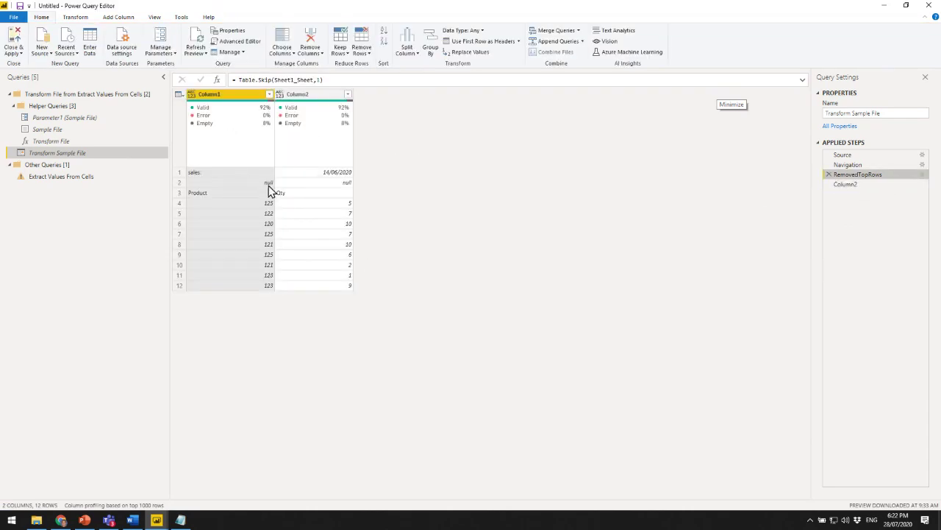
key(ctrl+2)
mouse_move(186, 186)
mouse_down()
mouse_move(359, 281)
mouse_move(358, 293)
mouse_up()
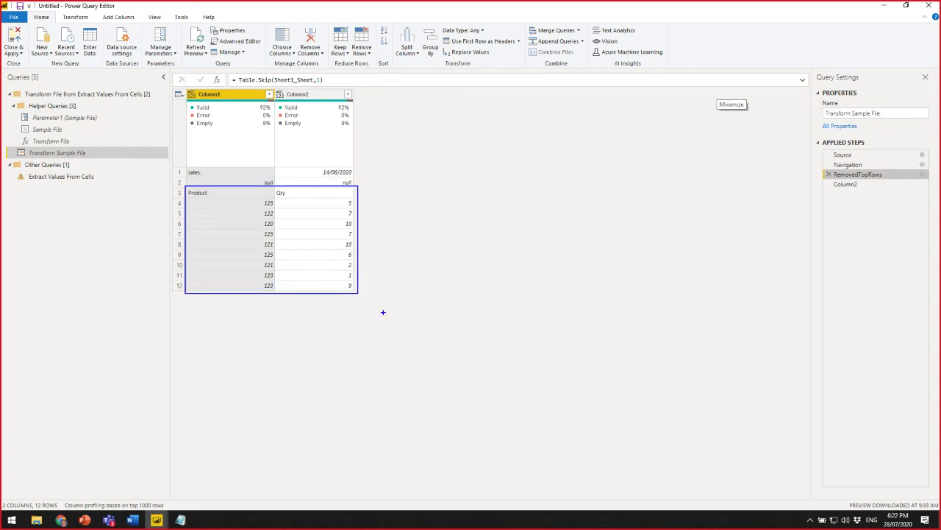
key(Escape)
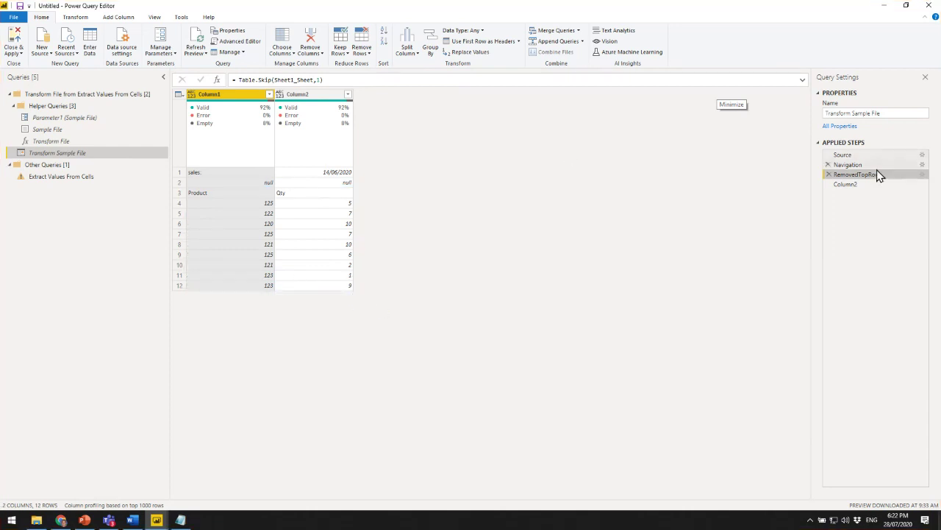
click(864, 187)
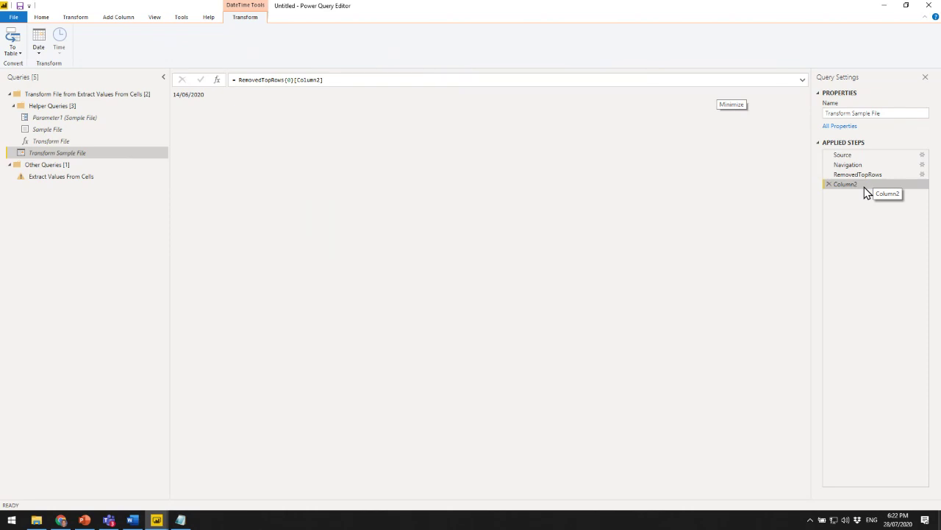
click(217, 80)
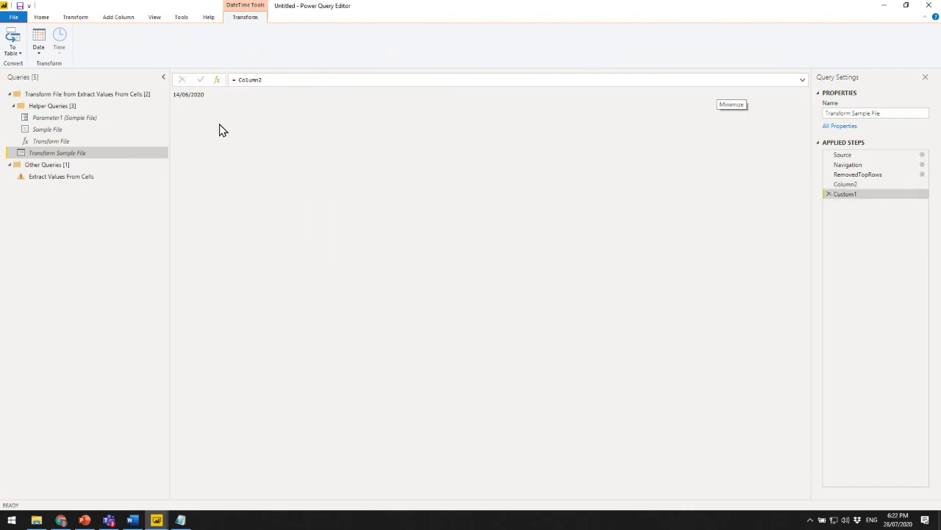
drag(239, 79, 294, 82)
drag(239, 80, 298, 79)
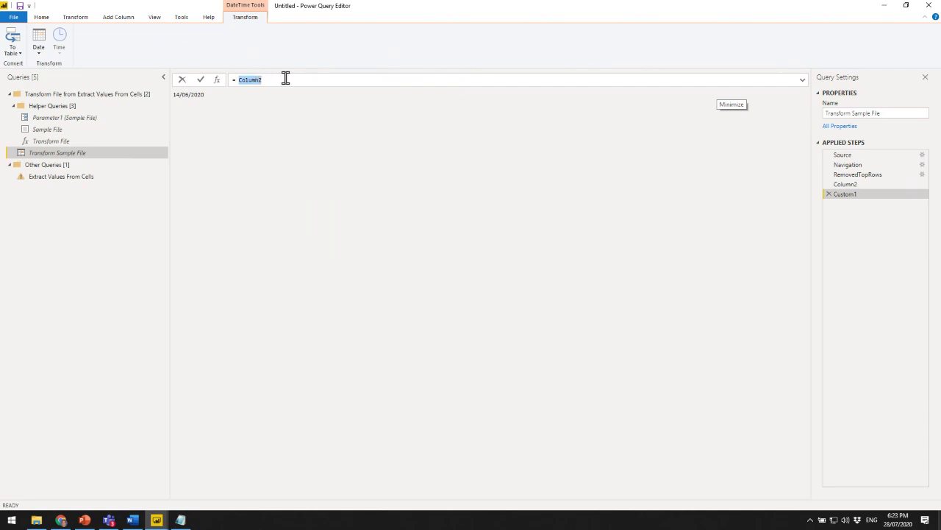
text(Remove)
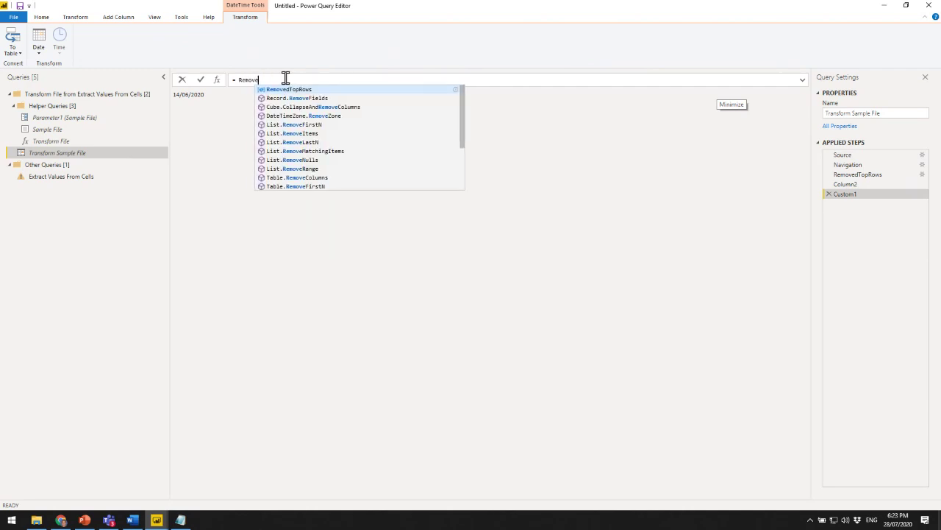
key(Tab)
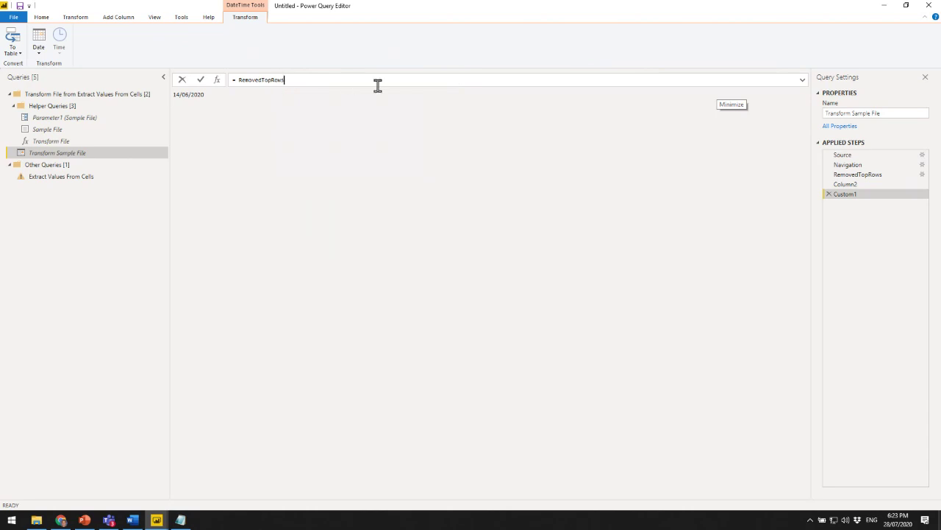
key(Return)
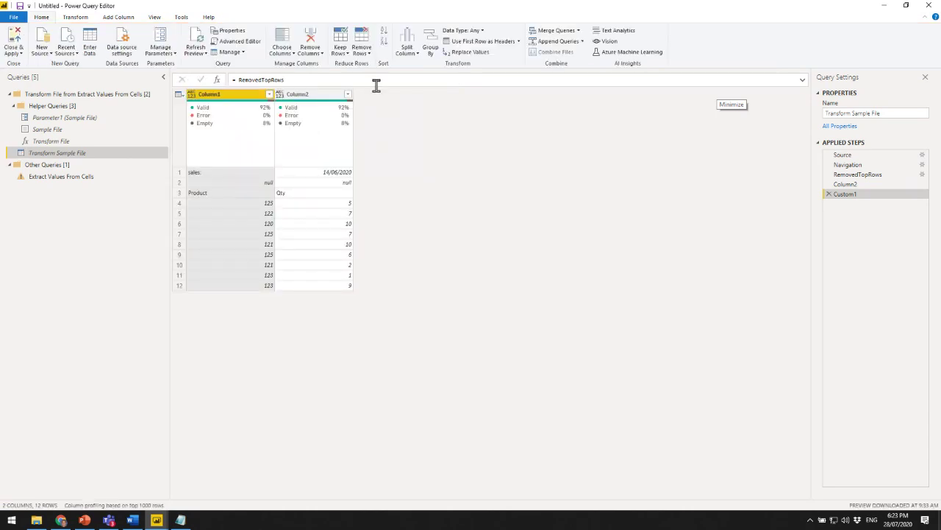
Compare the RemovedTopRows, Column2 and Custom1 steps, and rename the Column2 step as SalesDate.
click(878, 177)
click(853, 185)
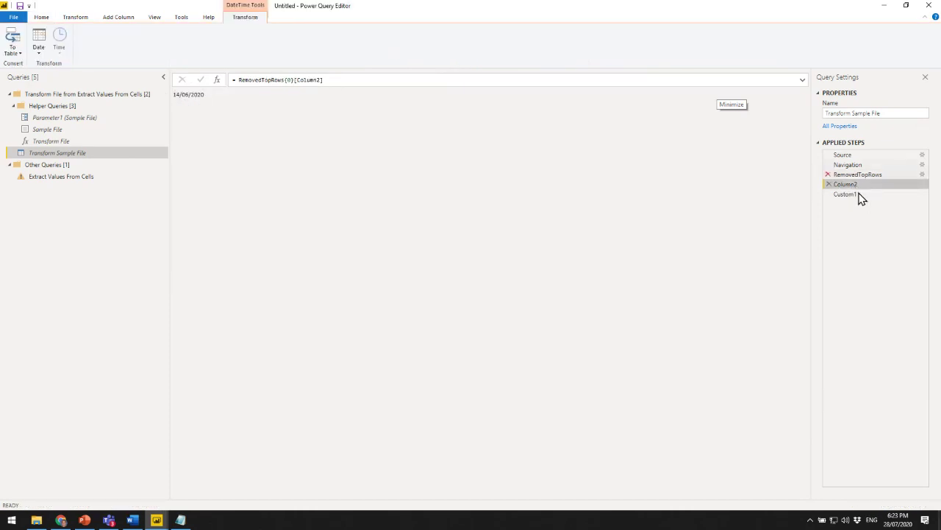
click(845, 194)
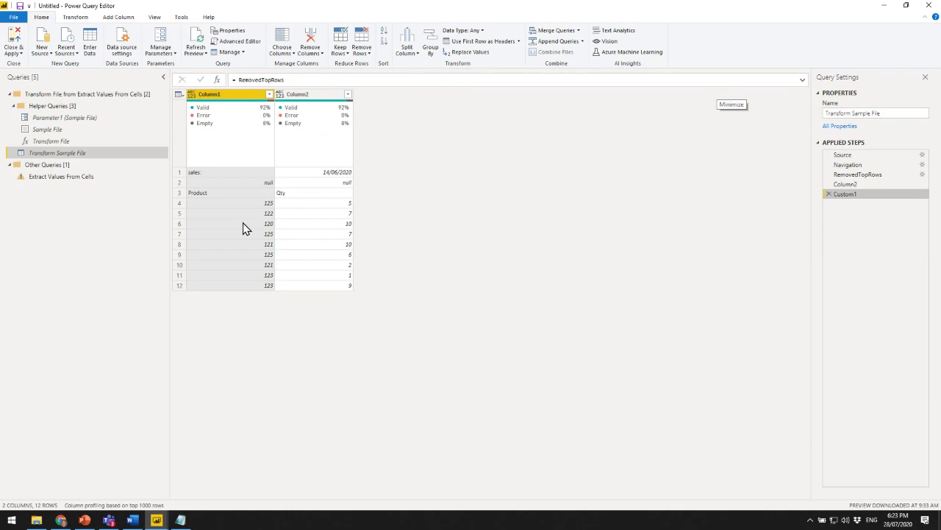
right_click(865, 187)
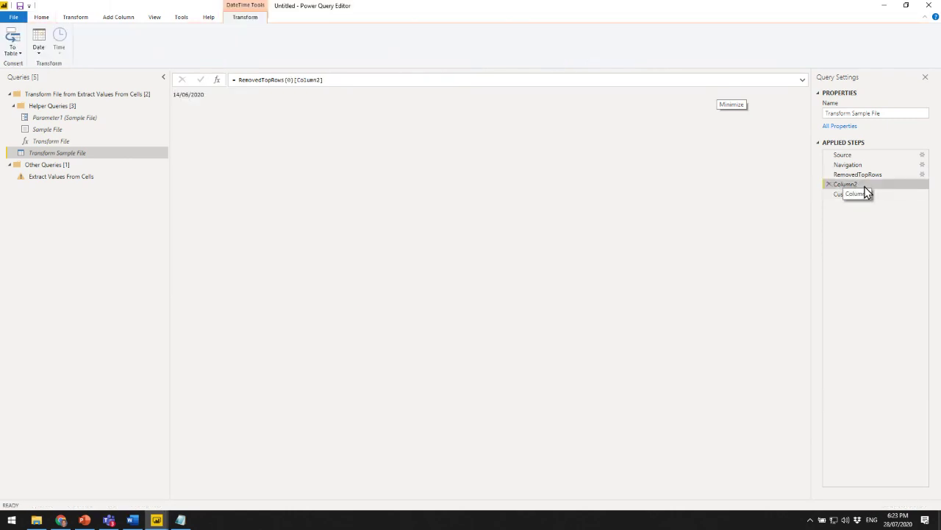
click(894, 206)
text(SalesDate)
key(Return)
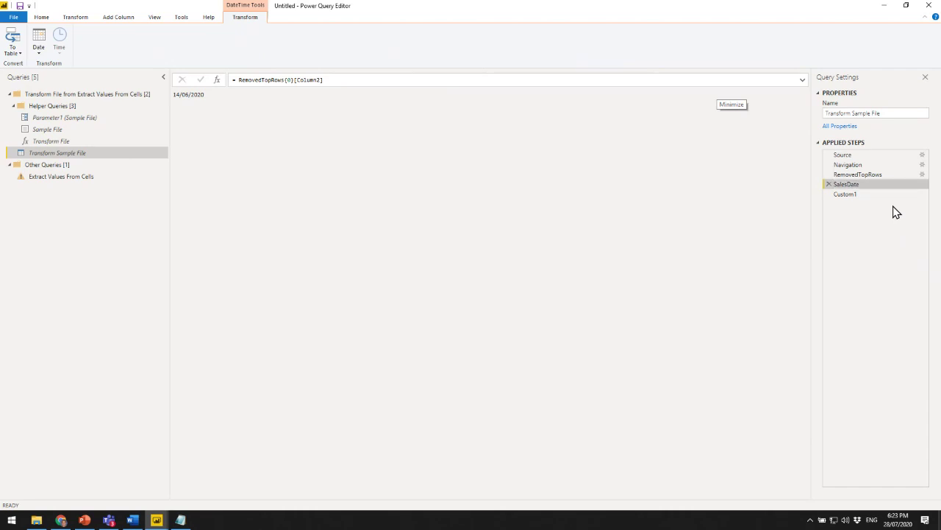
Rename the Custom1 step as BringBackData.
click(851, 195)
right_click(851, 196)
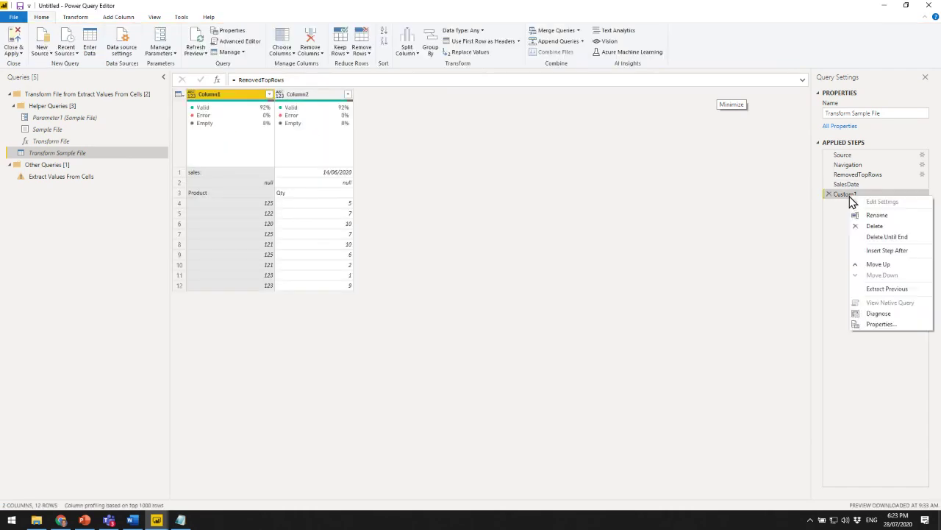
click(889, 219)
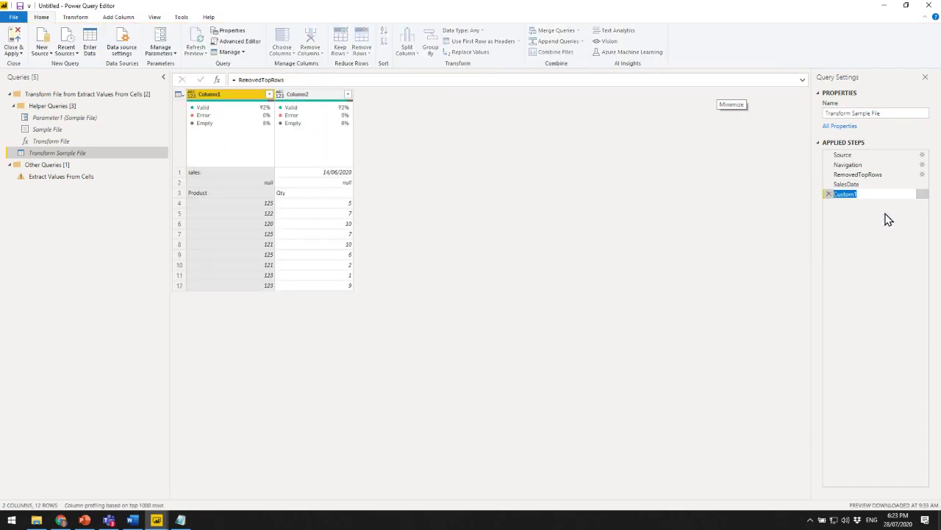
text(S)
text(ringBackDa)
text(ta)
key(Return)
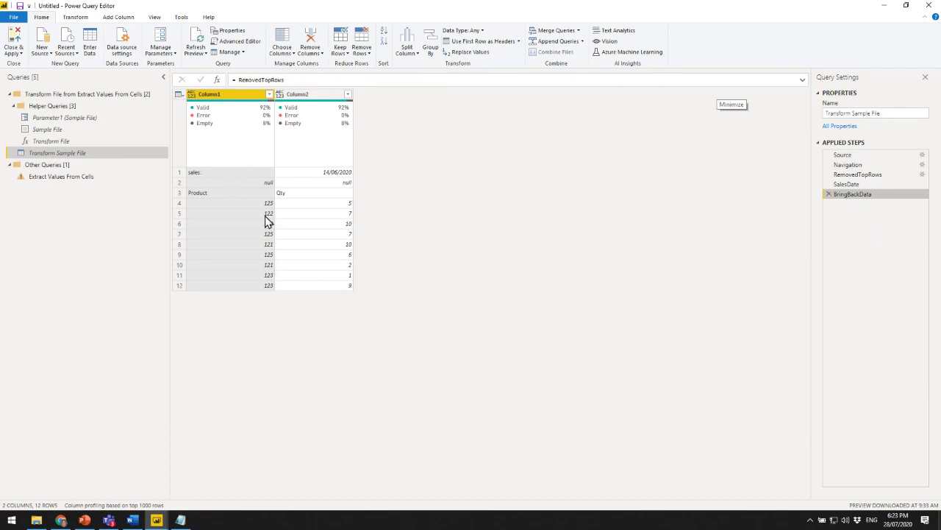
Remove the top 2 rows of the BringBackData table and use the first row as headers.
click(180, 95)
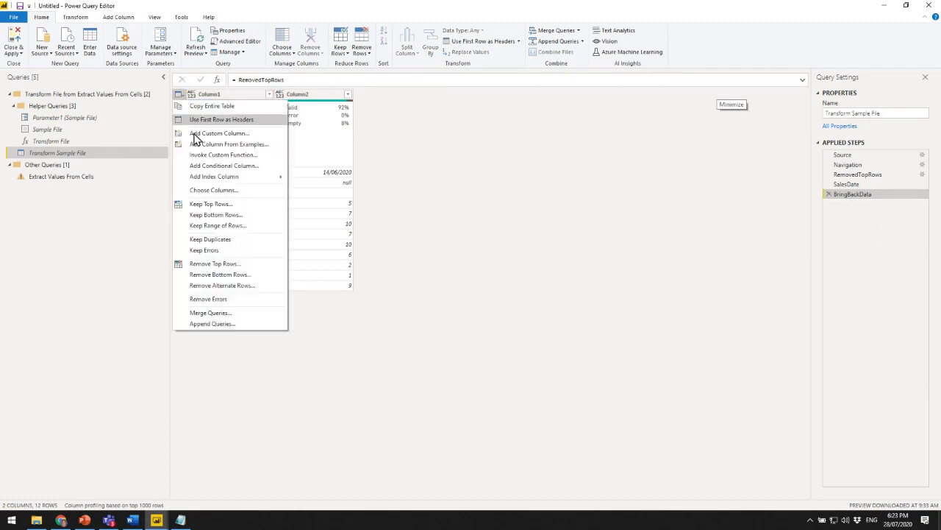
click(228, 266)
text(2)
click(582, 291)
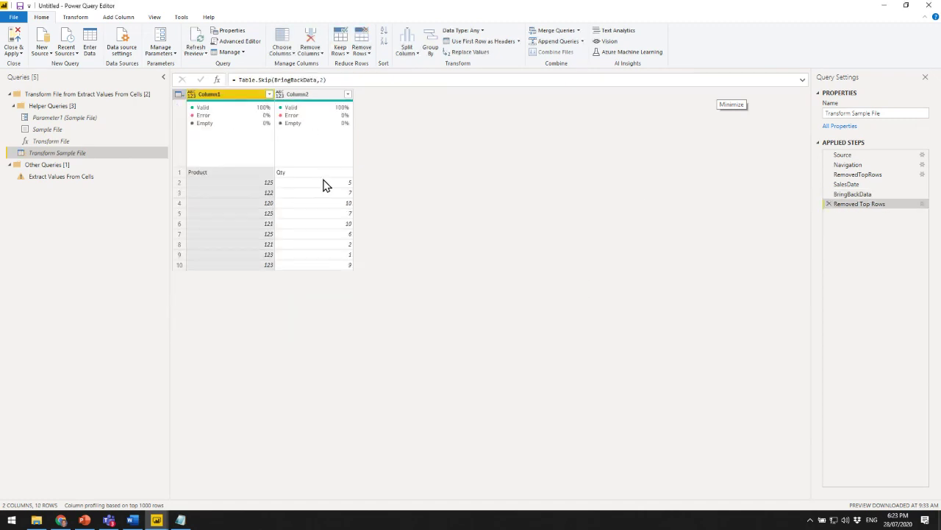
click(180, 95)
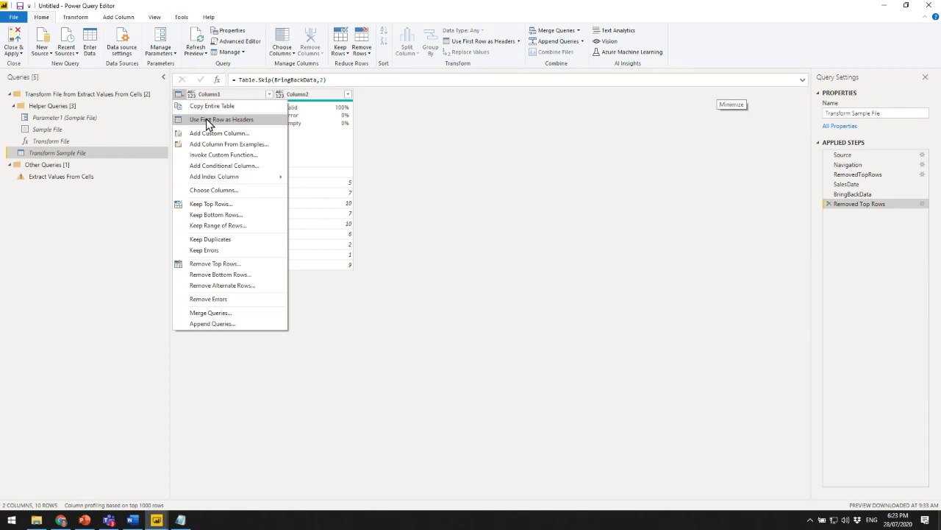
click(206, 118)
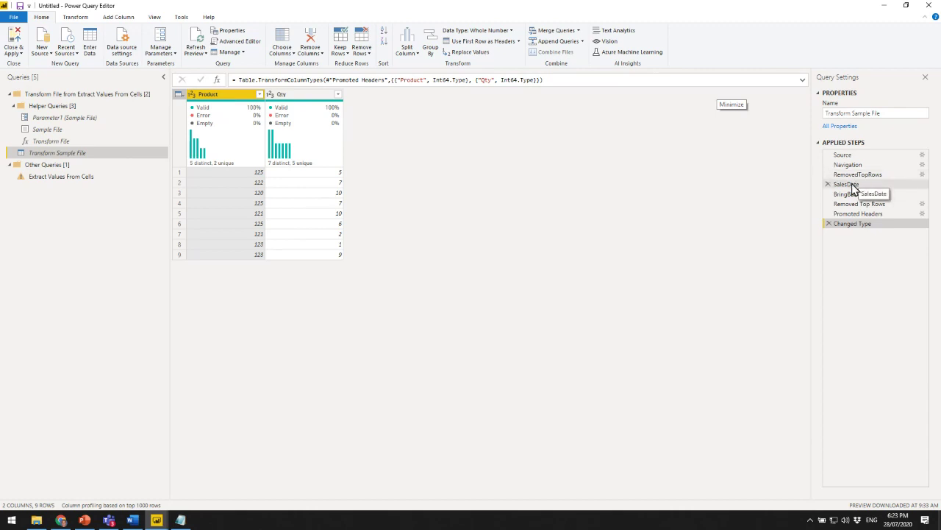
key(ctrl+2)
drag(342, 87, 405, 260)
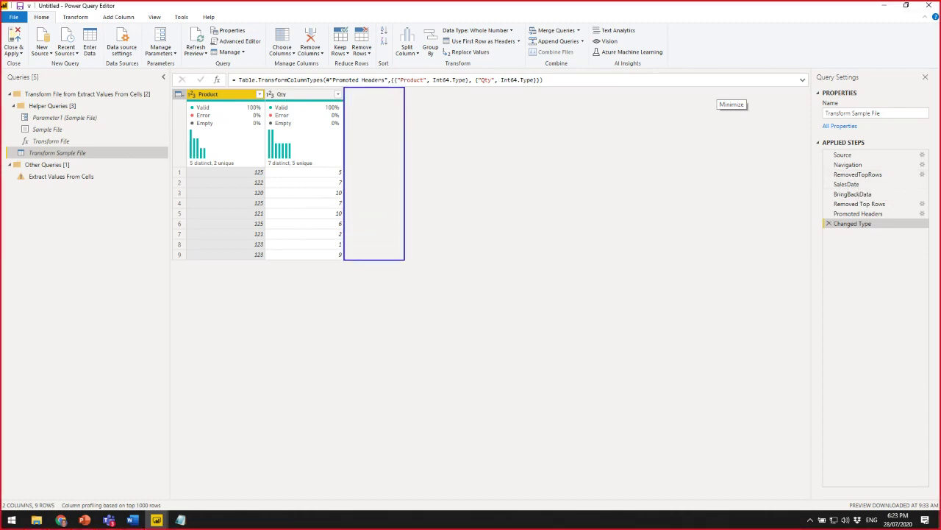
key(Escape)
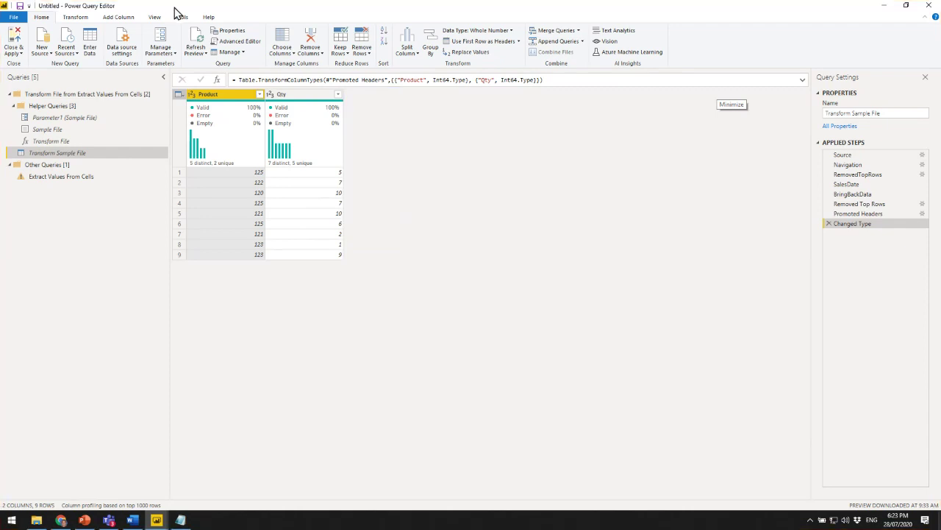
Add a custom column named SalesDate with the formula = SalesDate to the Transform Sample File query.
click(116, 17)
click(50, 43)
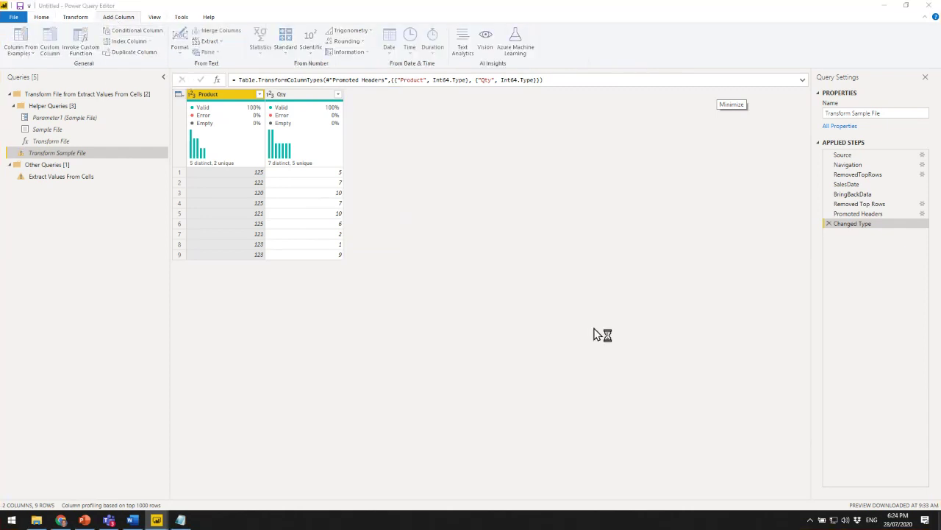
text(Da)
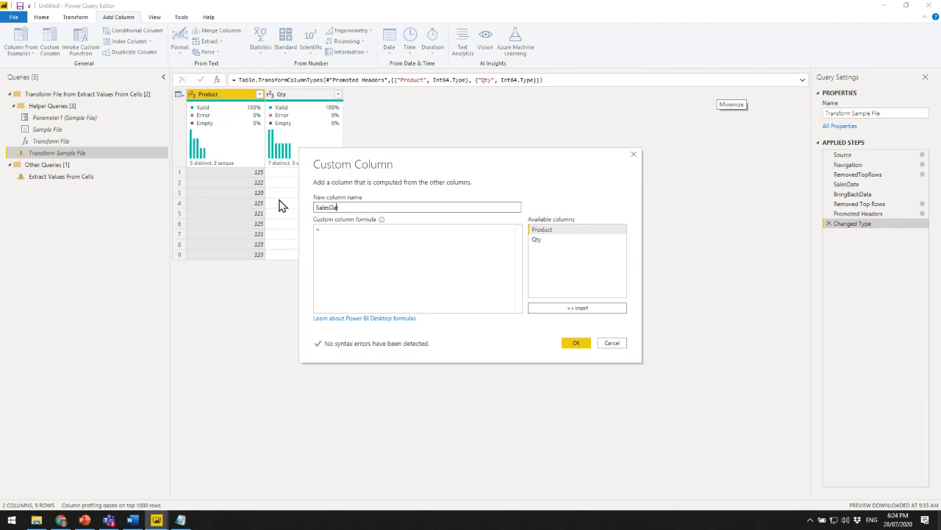
text(lesDate)
click(382, 237)
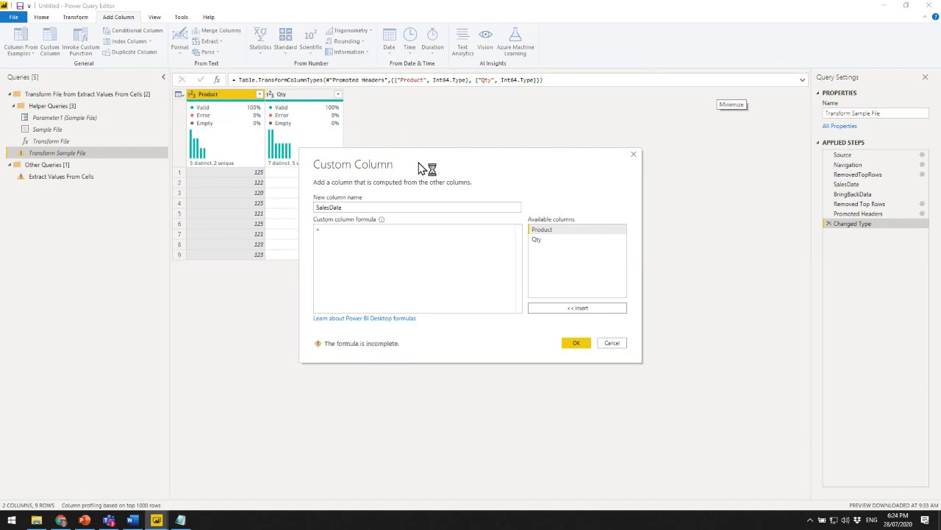
drag(424, 166, 520, 164)
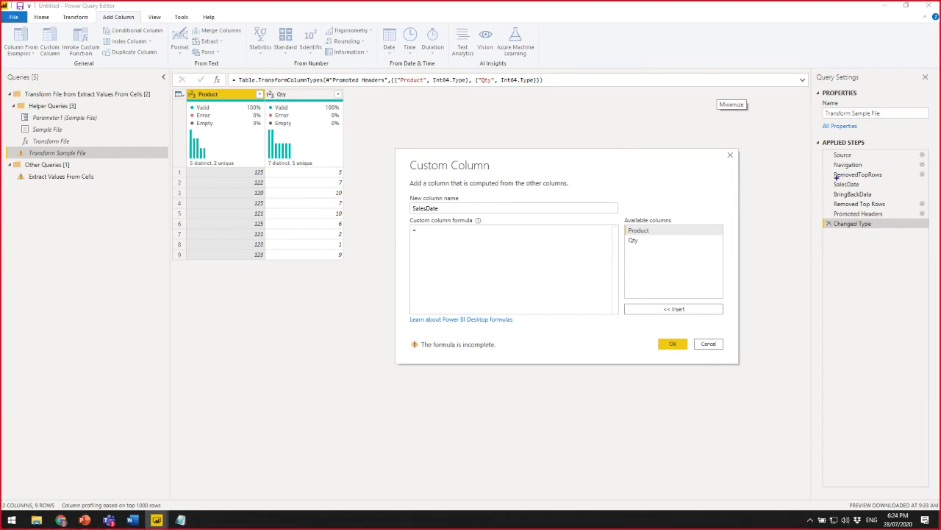
drag(828, 177, 866, 190)
key(Escape)
text(Sale)
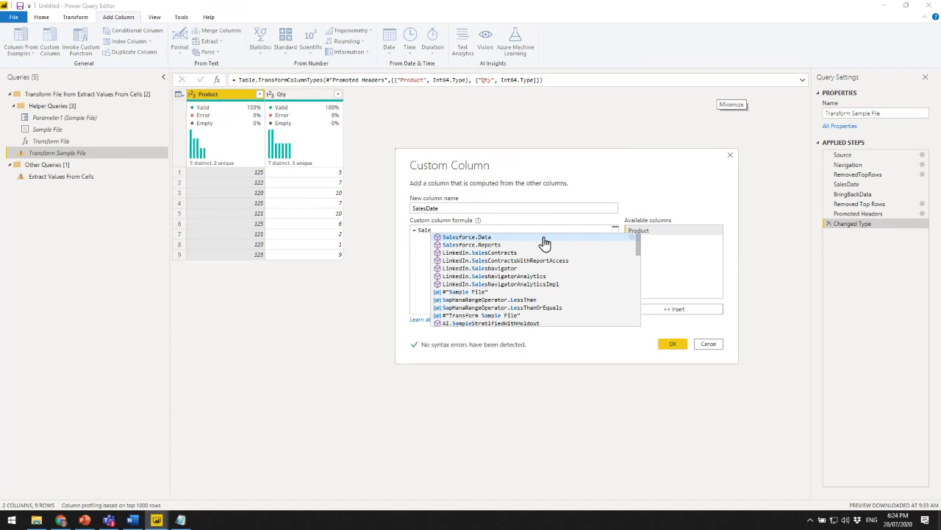
text(sDa)
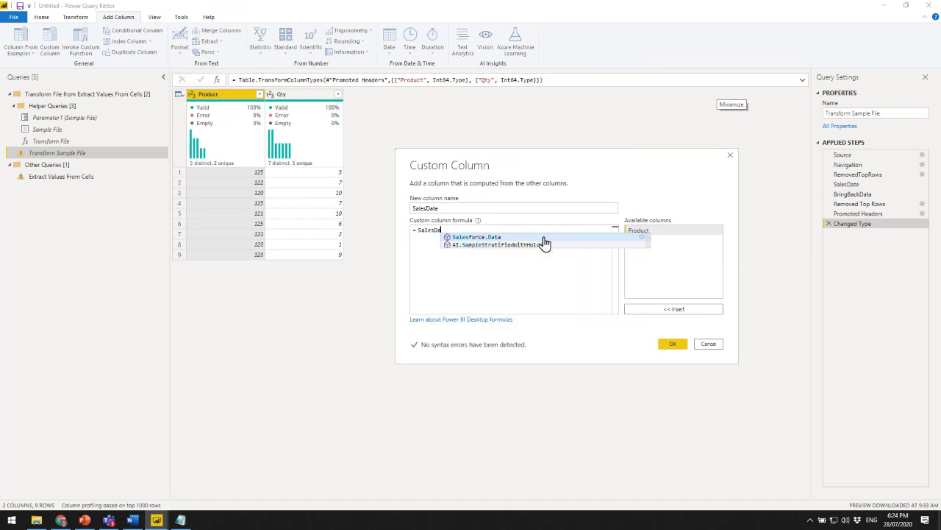
text(te)
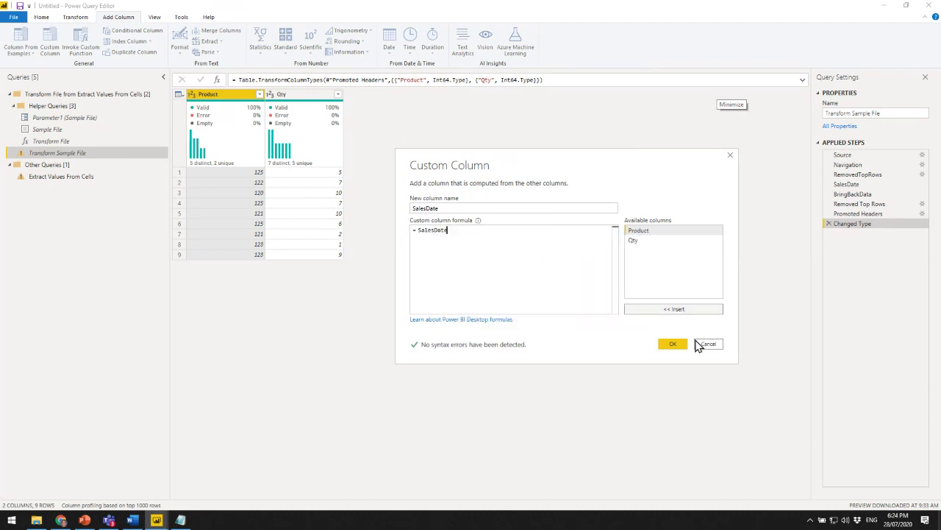
click(671, 344)
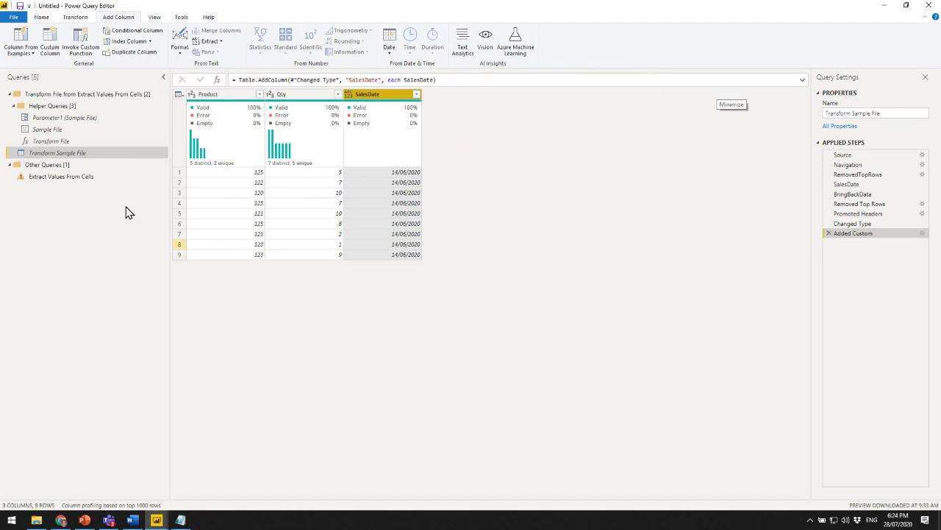
Review the applied steps of the Extract Values From Cells query and delete its Changed Type step.
click(54, 183)
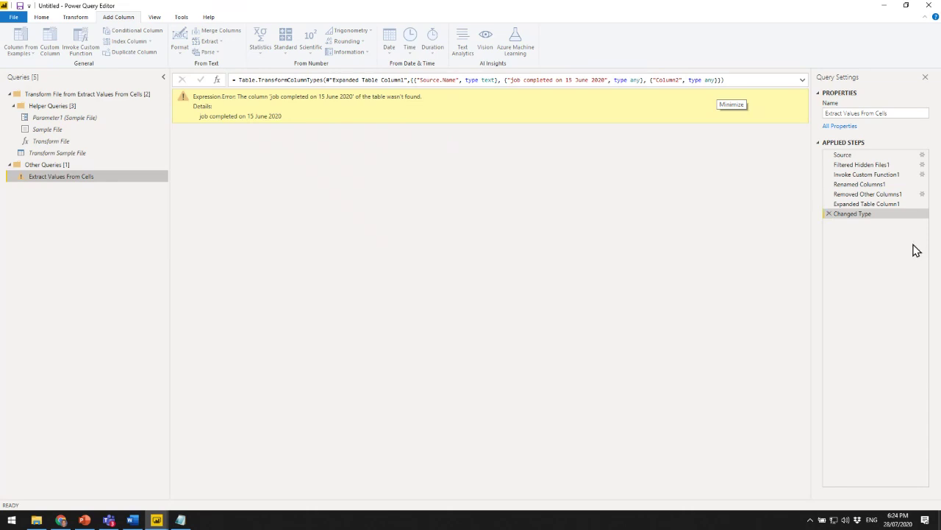
click(866, 206)
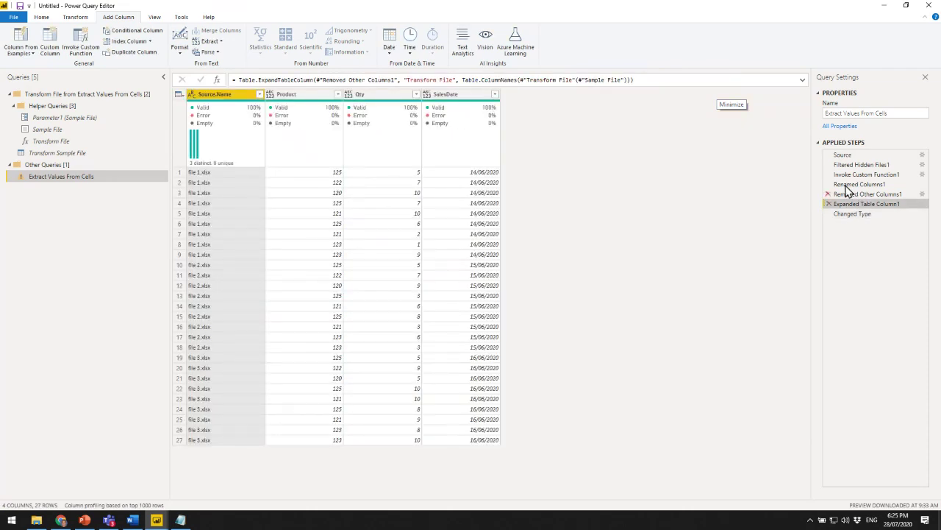
click(853, 184)
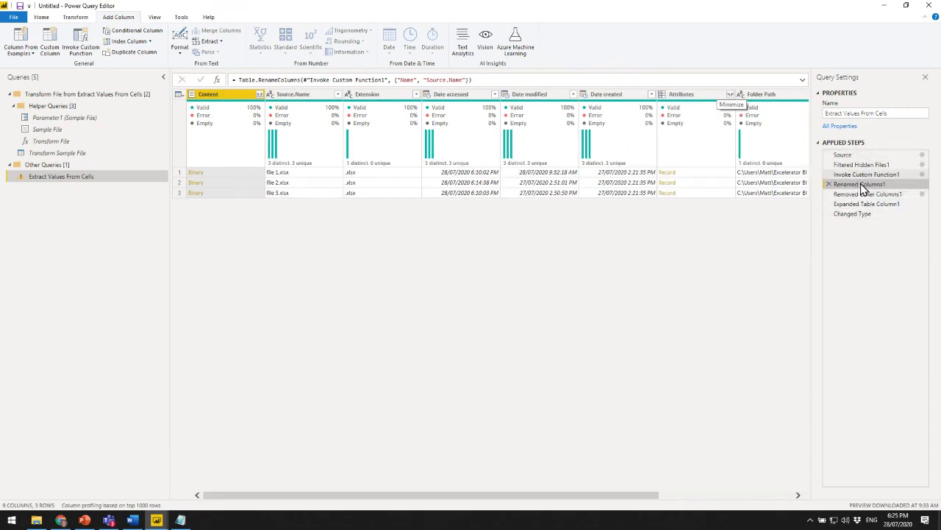
click(866, 214)
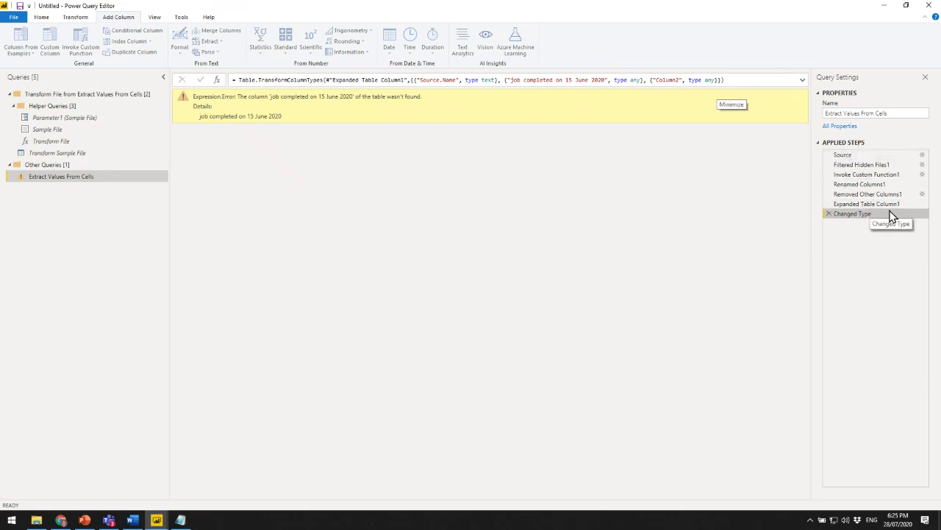
click(828, 213)
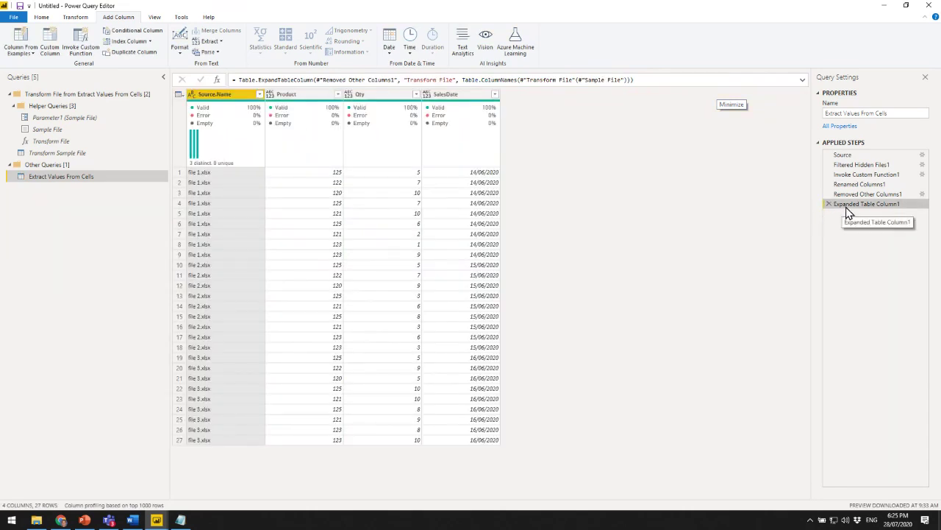
Remove the Source.Name column and detect the data types of the Product, Qty and SalesDate columns.
right_click(222, 104)
click(248, 120)
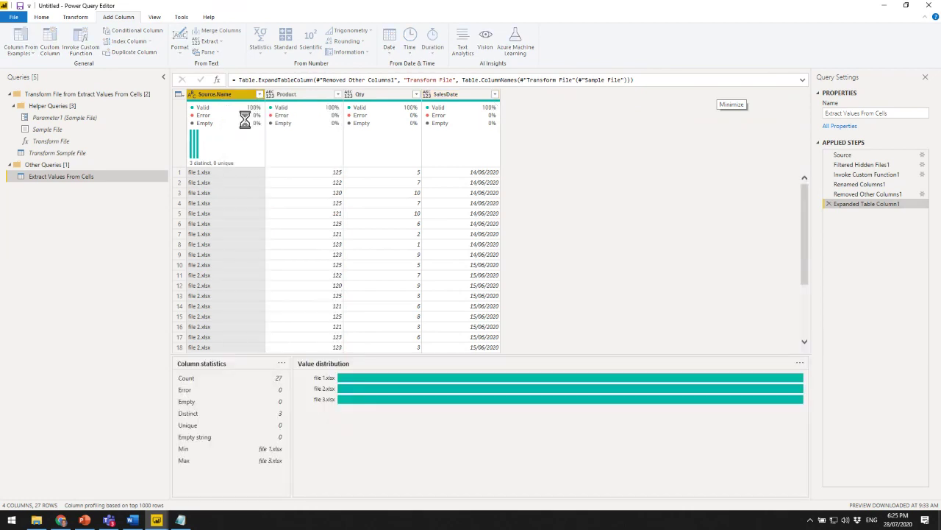
shift+click(385, 96)
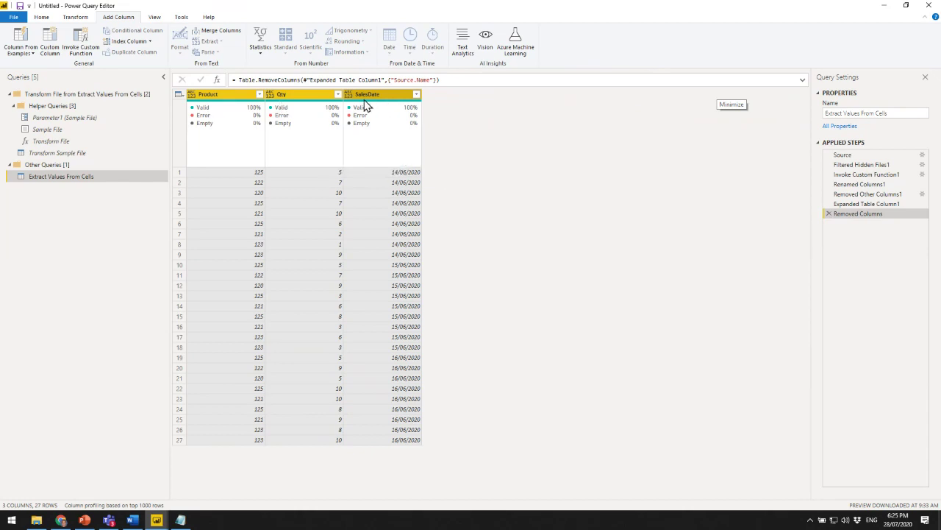
click(78, 17)
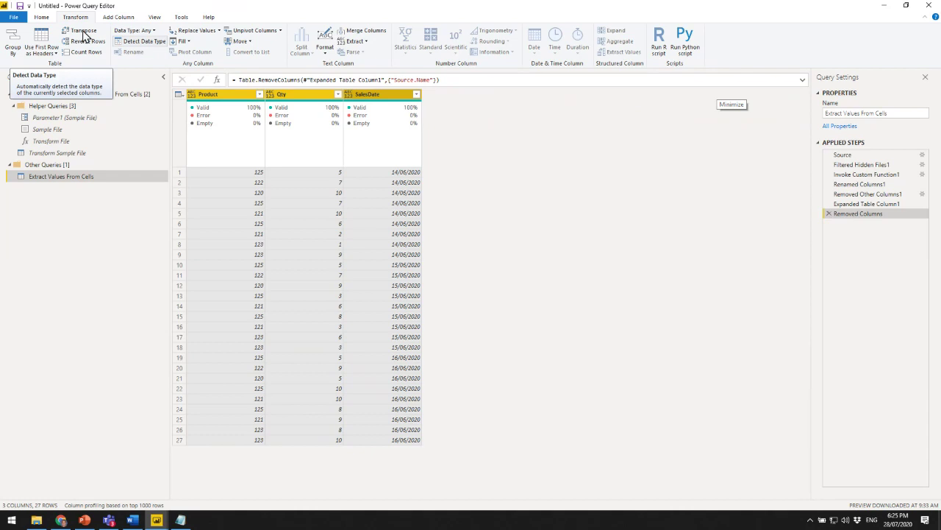
click(139, 43)
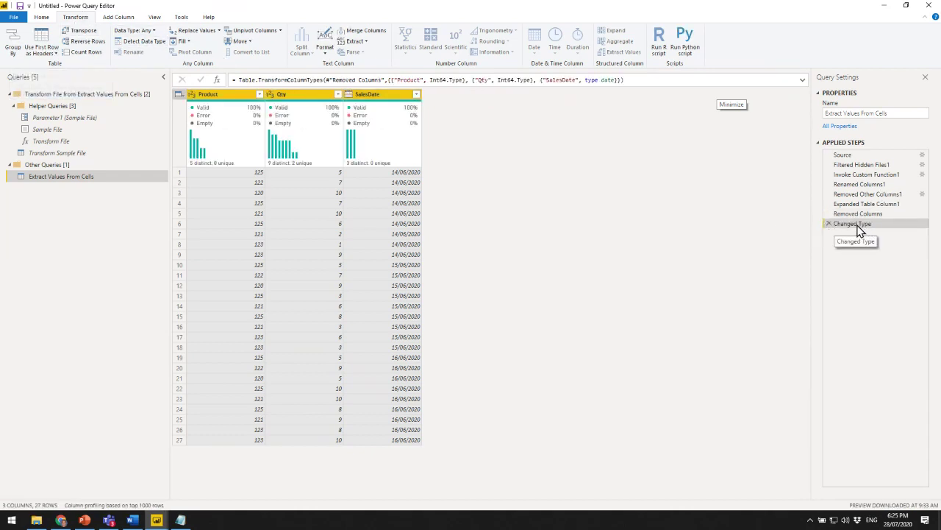
Rename the Extract Values From Cells query as Sales, then close the query editor and apply the changes.
click(898, 113)
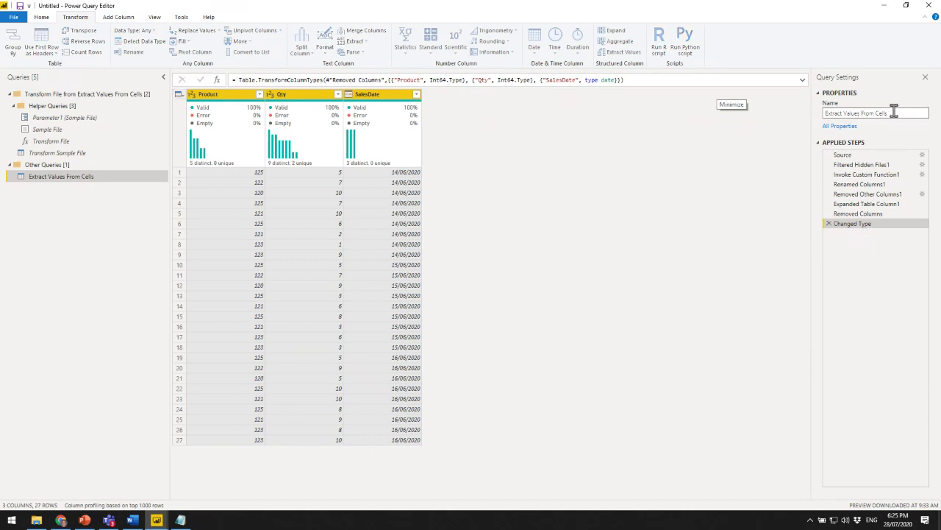
key(ctrl+a)
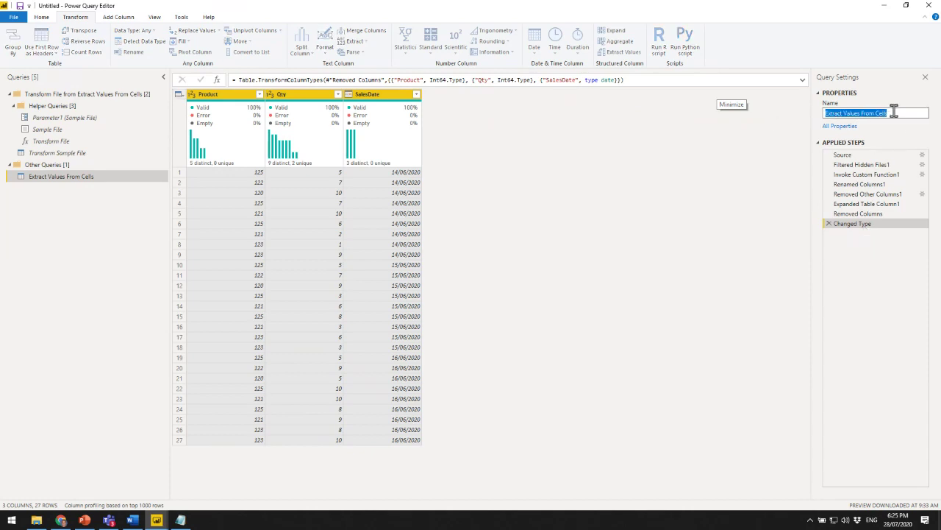
text(Sale)
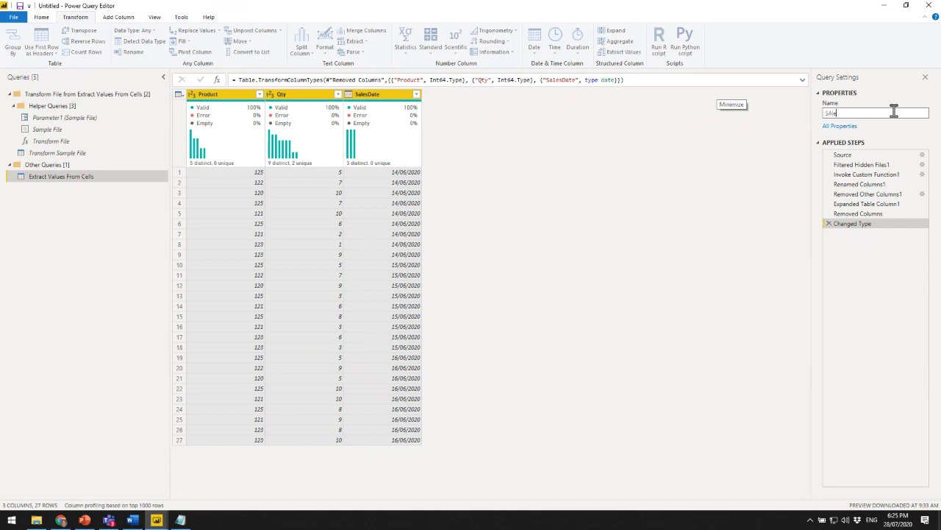
text(s)
click(13, 16)
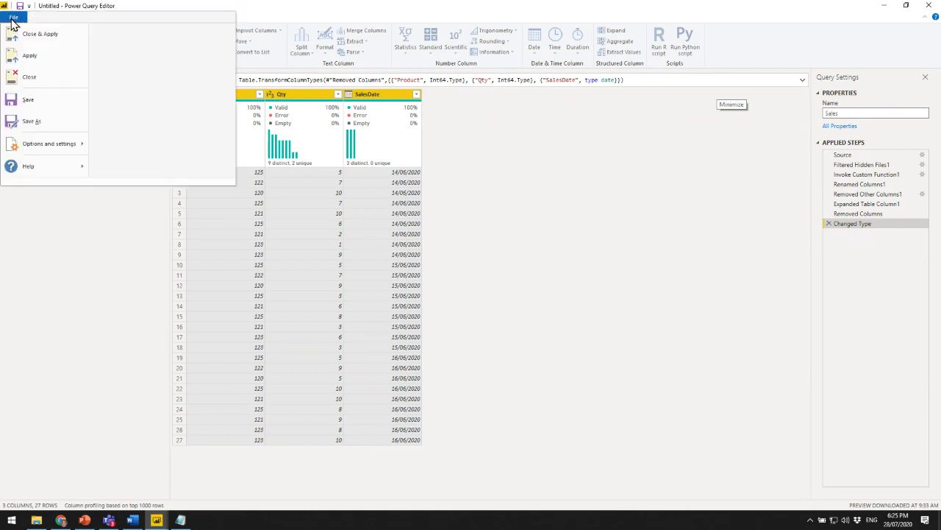
click(42, 43)
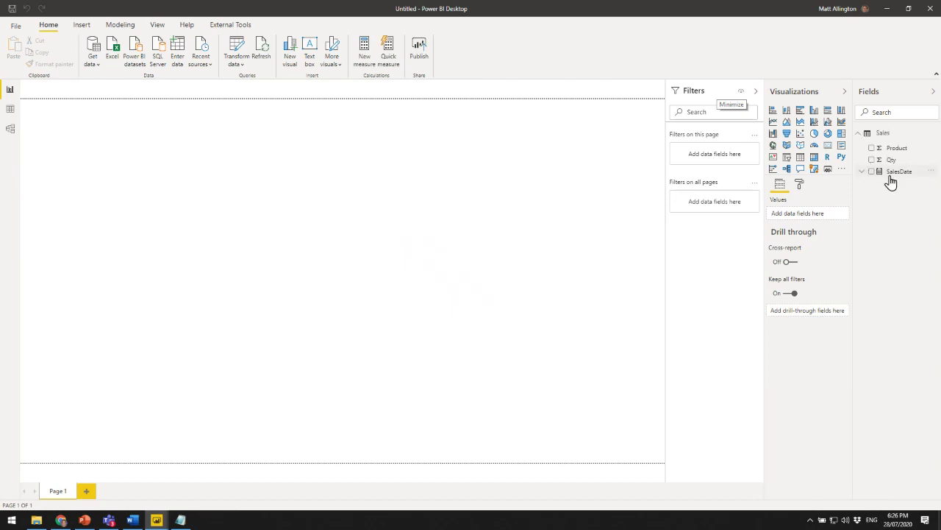
Build a matrix with plain SalesDate values instead of the date hierarchy on rows, Product on columns and Qty as values.
click(871, 171)
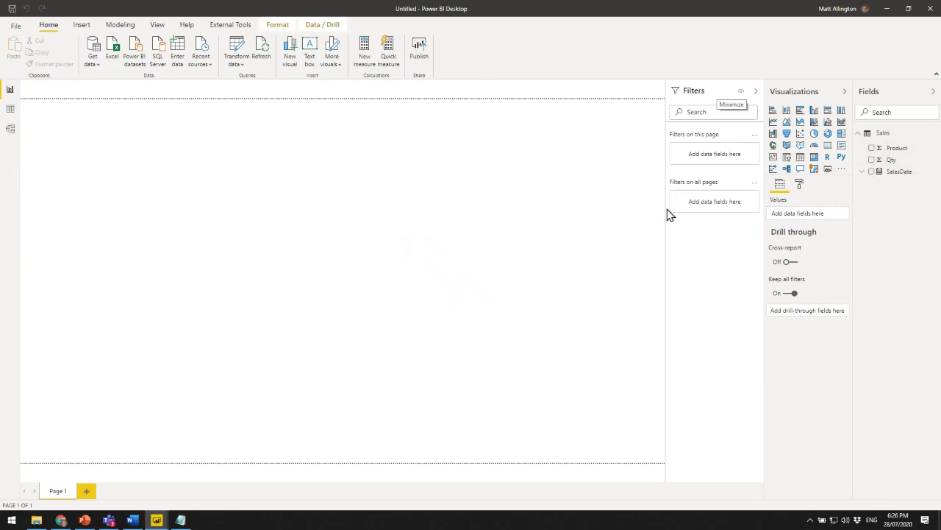
click(814, 156)
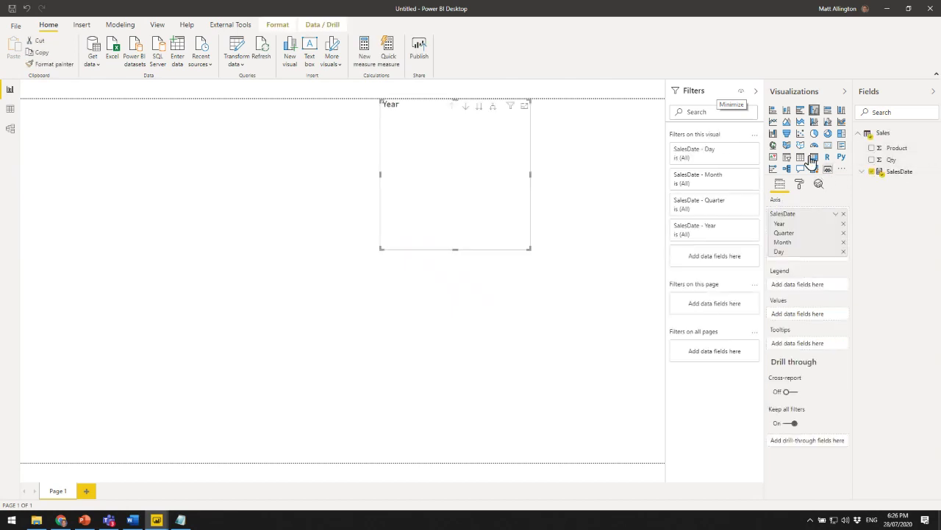
click(836, 214)
click(860, 280)
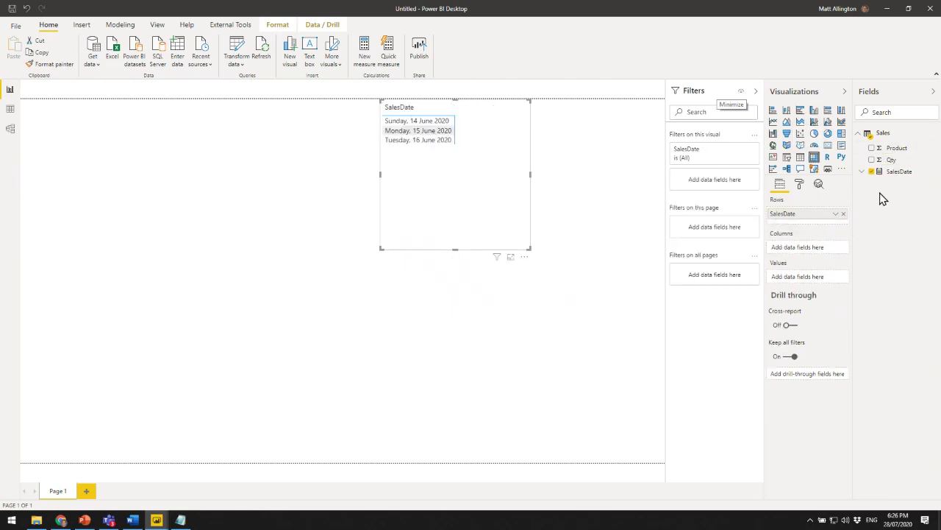
drag(891, 159, 817, 284)
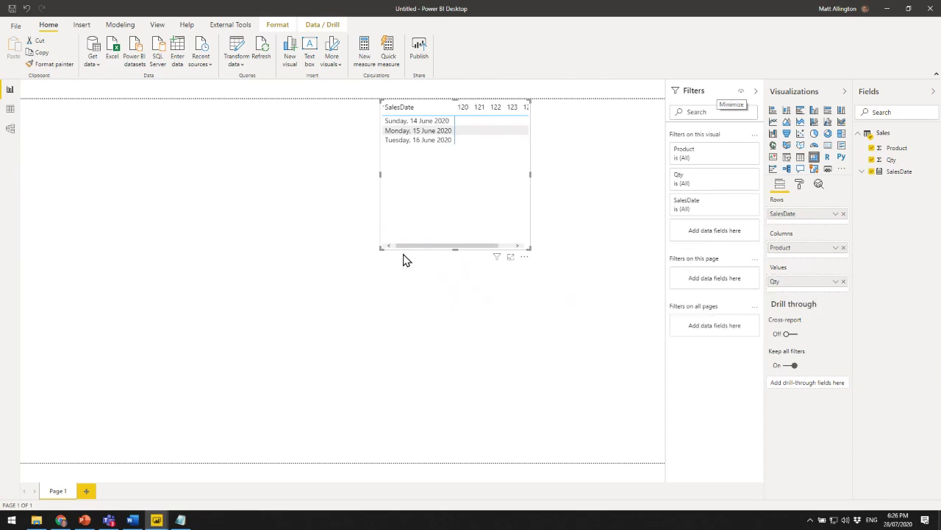
Enlarge the SalesDate by Product matrix until all product columns and totals fit, and reposition it nearer the middle of the page.
drag(380, 248, 292, 288)
drag(461, 282, 499, 308)
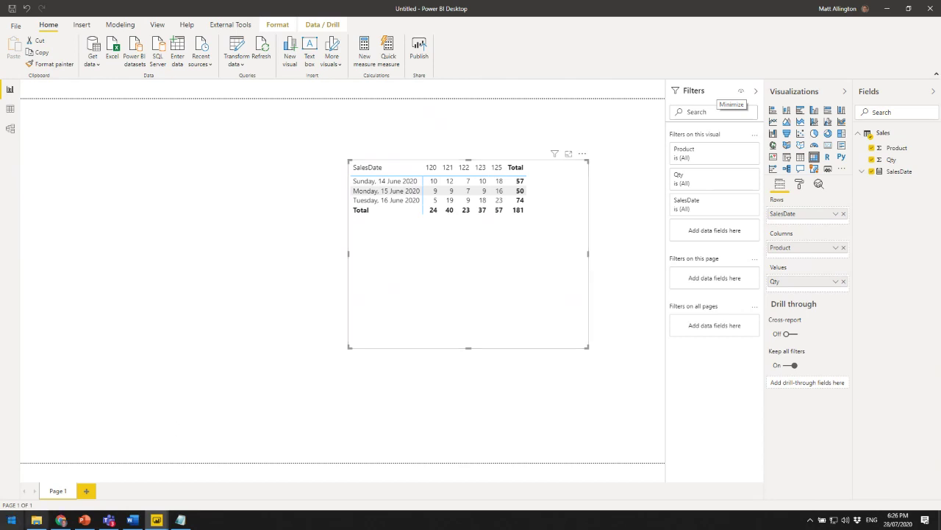
Move file 4.xlsx from the Data folder into the Extract Values From Cells folder and refresh the report data in Power BI Desktop.
click(37, 521)
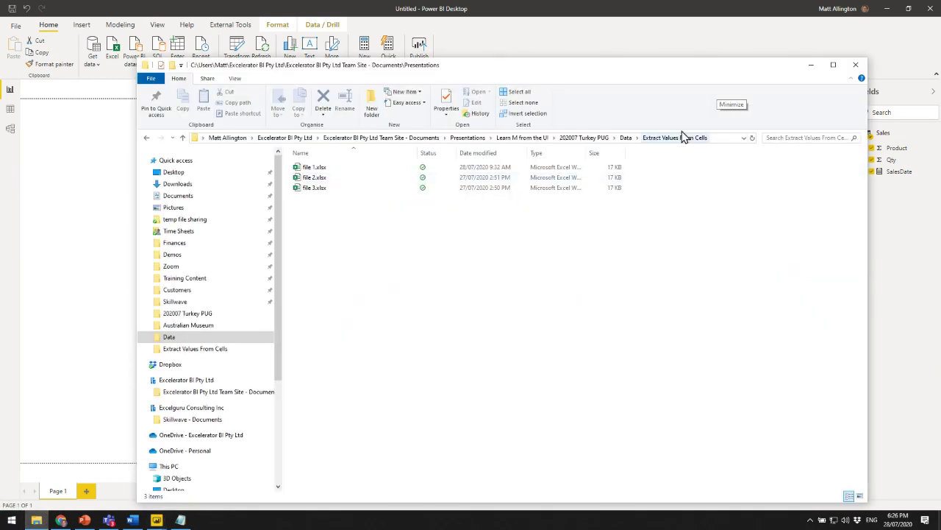
click(626, 138)
click(316, 188)
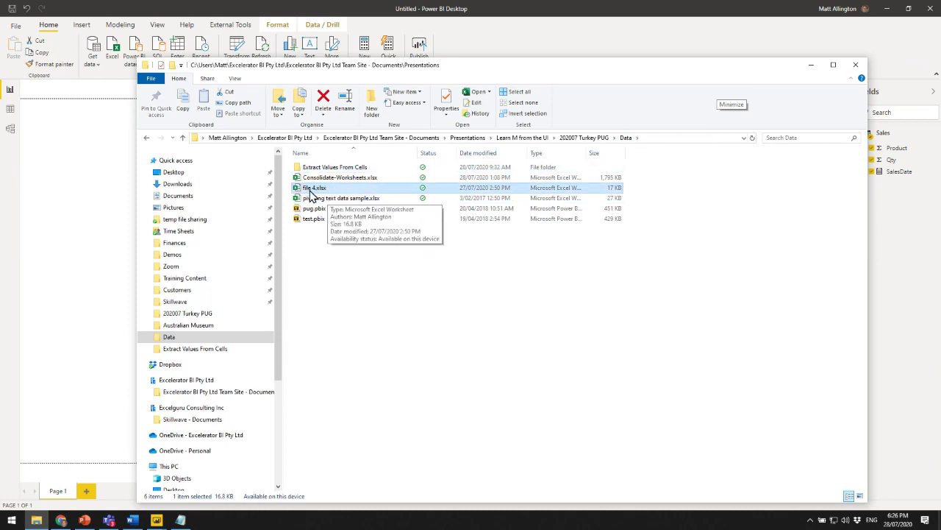
drag(313, 193, 333, 173)
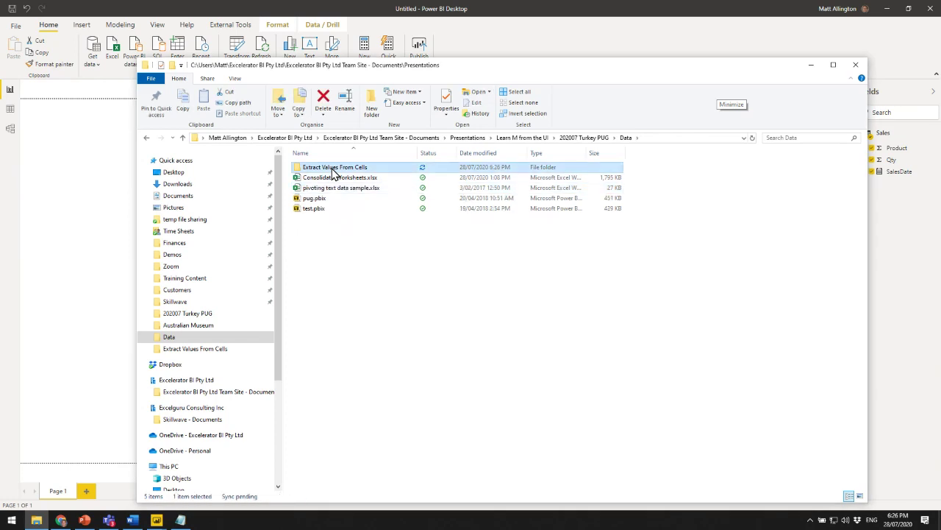
double_click(333, 172)
key(alt+Tab)
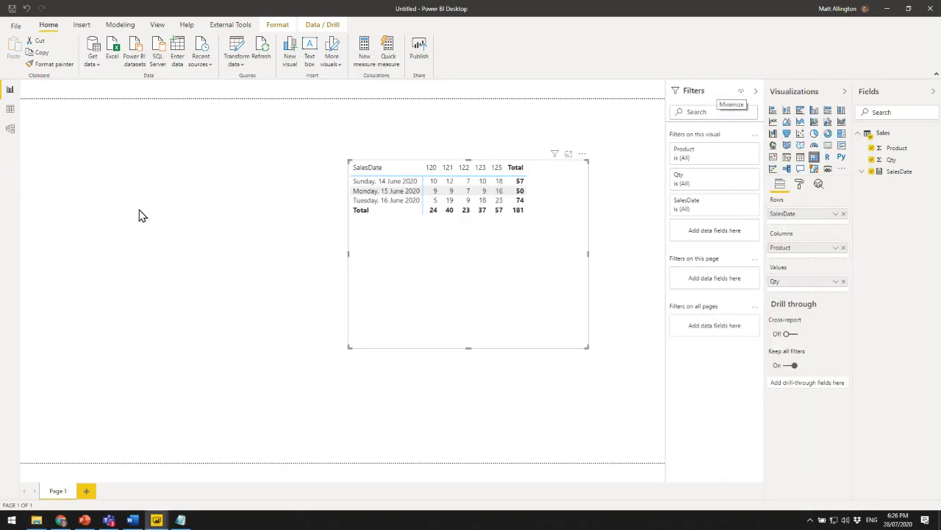
click(262, 50)
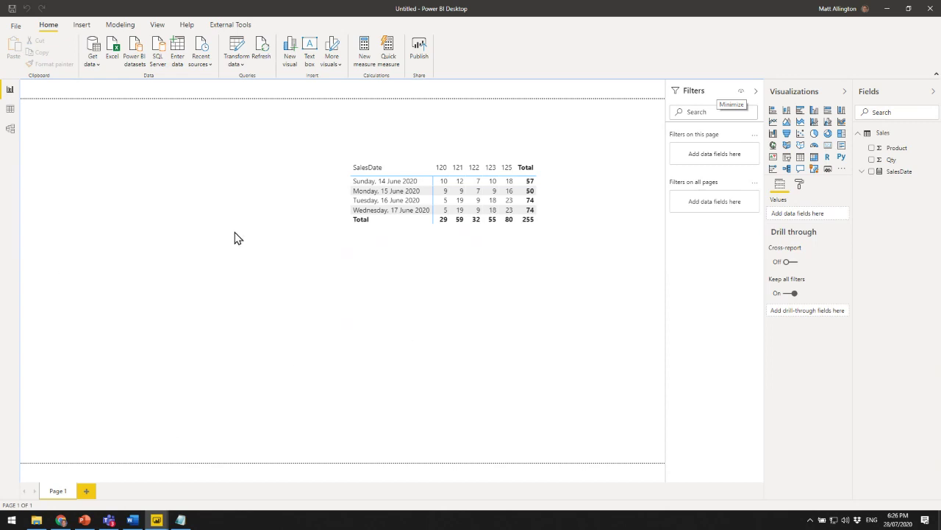
Switch to the PowerPoint slideshow and advance to the Summary Points slide about learning M.
click(85, 520)
click(832, 506)
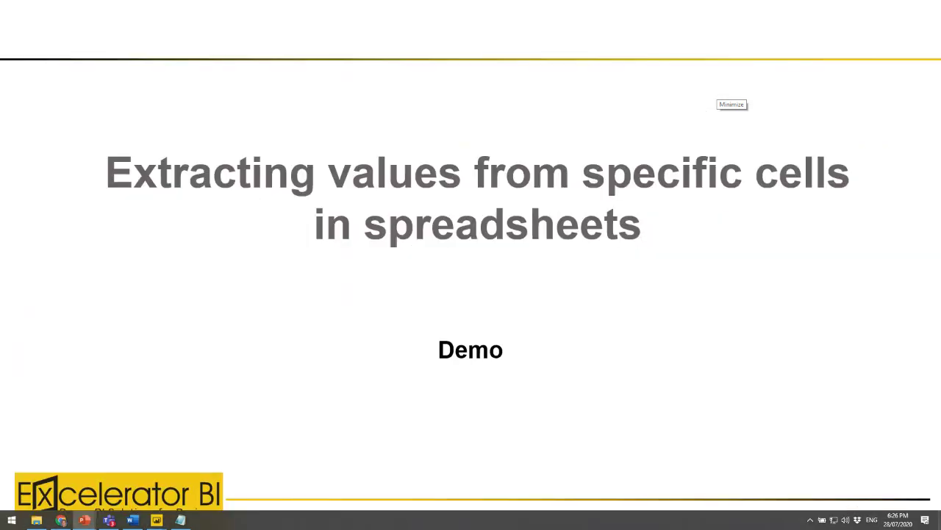
click(834, 509)
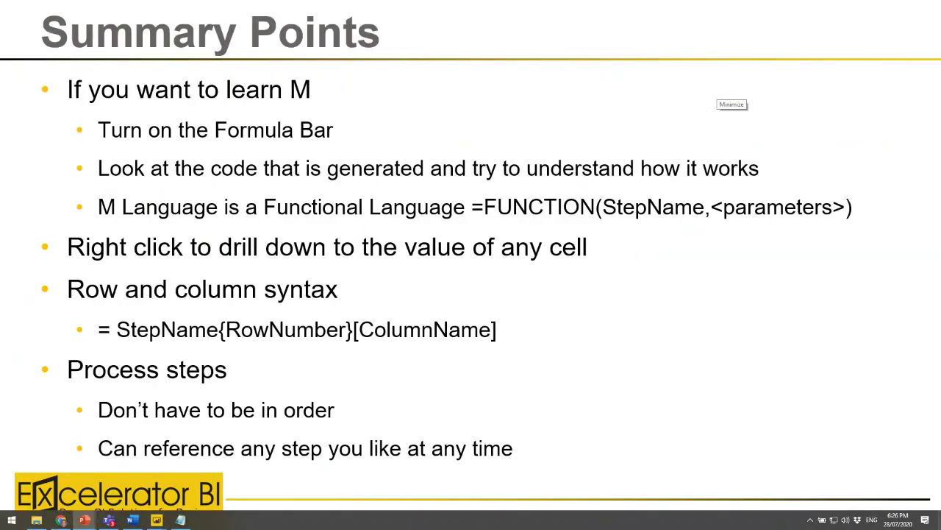
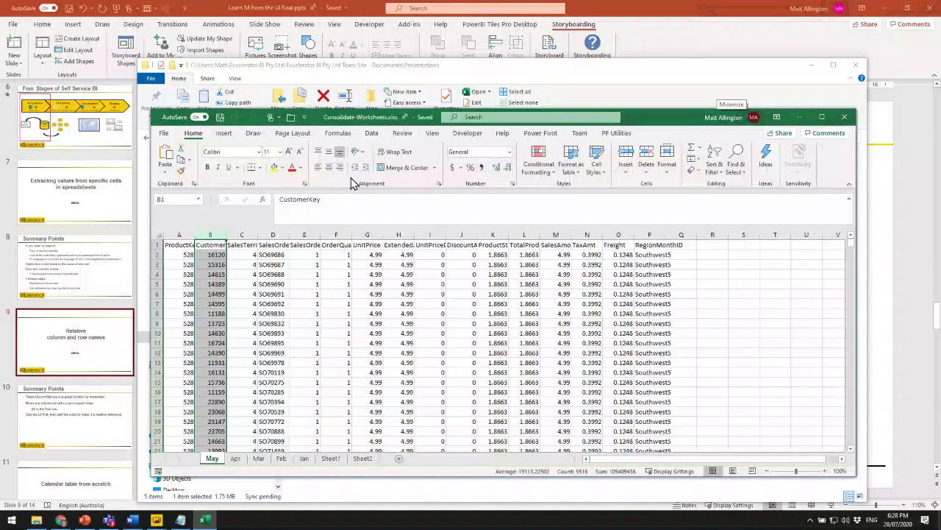
Maximize the Consolidate-Worksheets.xlsx workbook in Excel and look through its Apr, Mar, Feb and May worksheets.
click(822, 117)
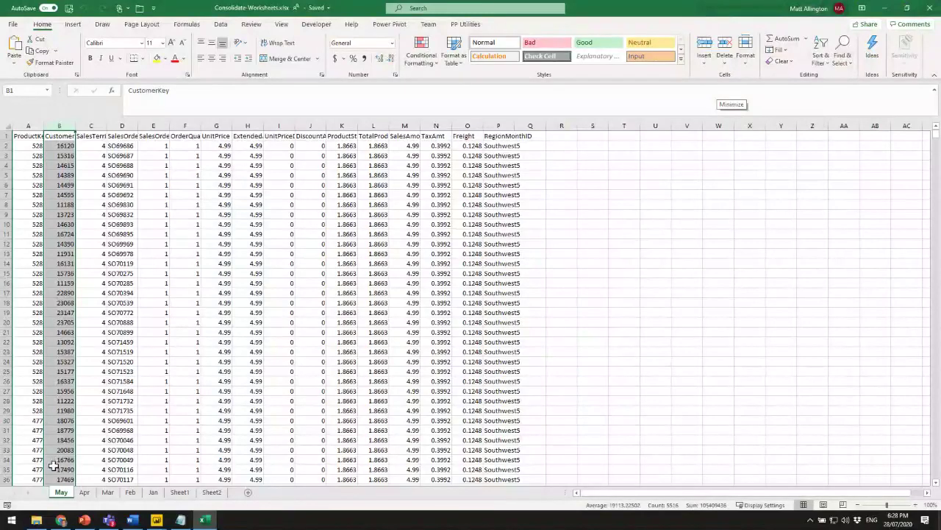
click(84, 493)
click(108, 492)
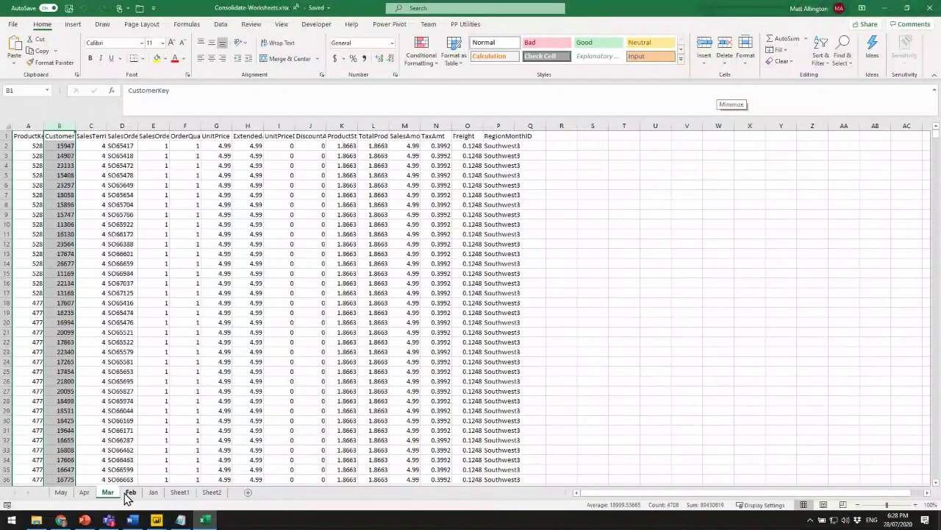
click(131, 493)
click(61, 492)
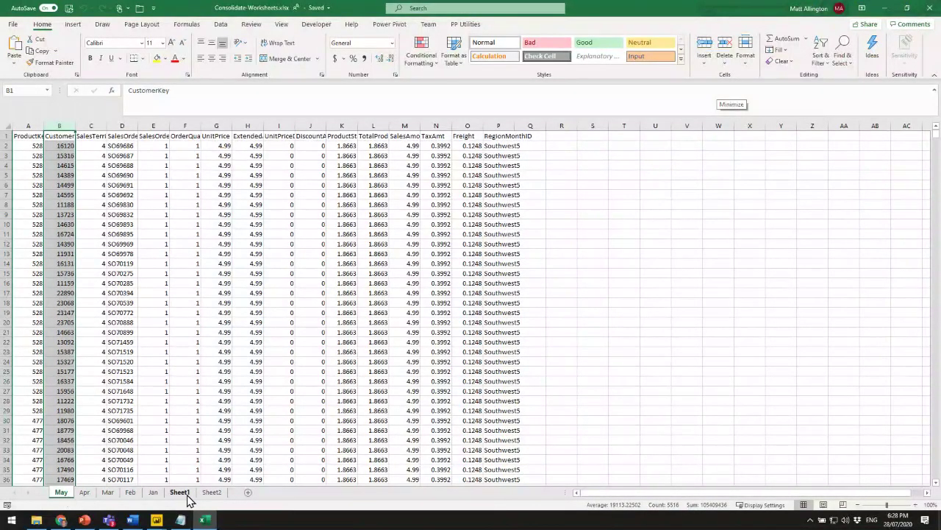
Check the contents of Sheet1 and Sheet2, return to the May worksheet and close the workbook.
click(180, 492)
click(212, 493)
click(183, 493)
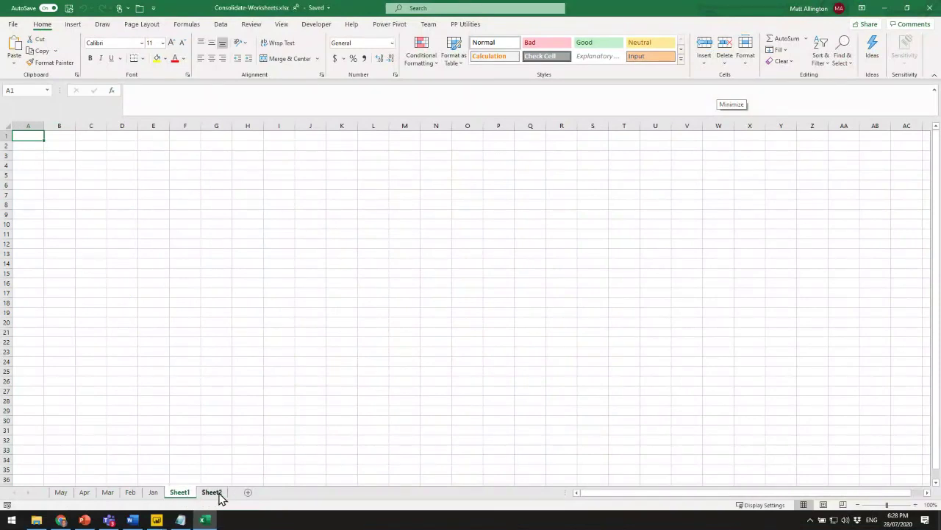
click(211, 493)
click(184, 493)
click(62, 493)
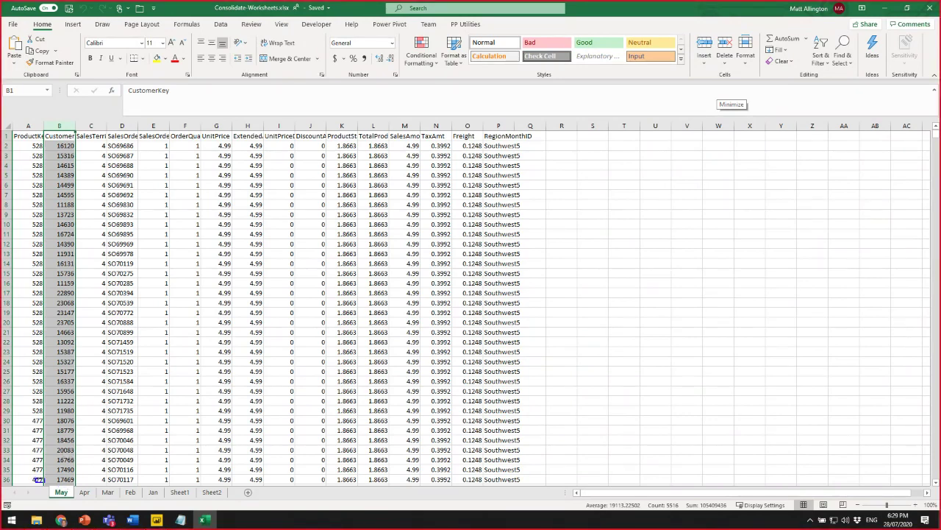
mouse_move(36, 477)
mouse_down()
mouse_move(184, 499)
mouse_move(167, 505)
mouse_up()
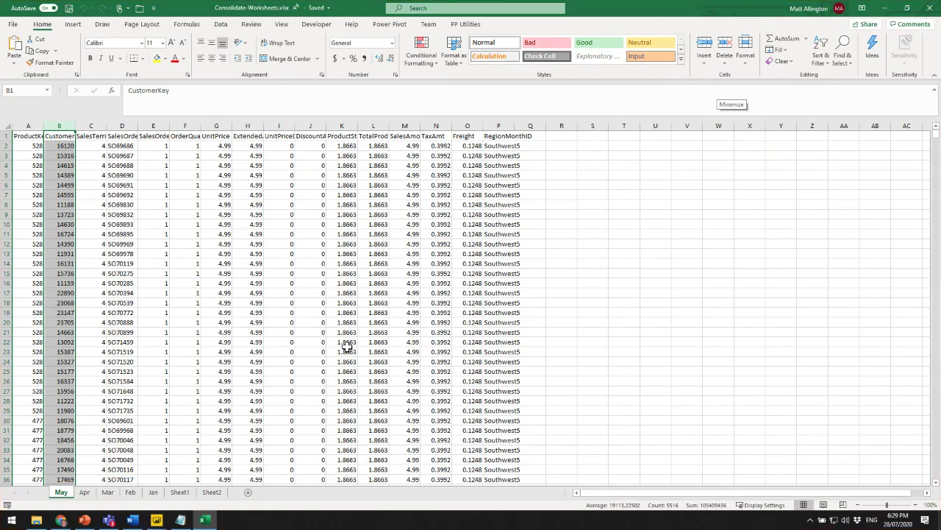
click(931, 15)
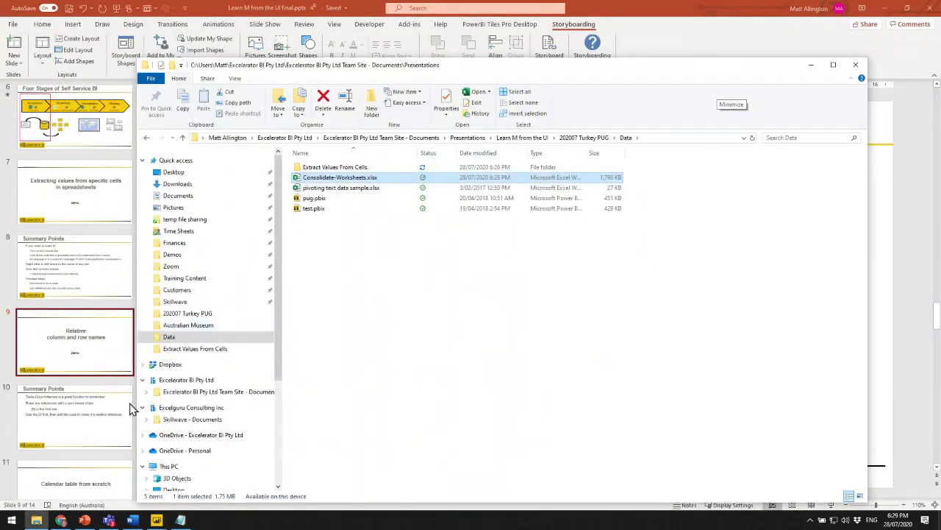
In the blank Power BI Desktop report, connect to Consolidate-Worksheets.xlsx and open the whole workbook for transformation in the query editor.
click(157, 520)
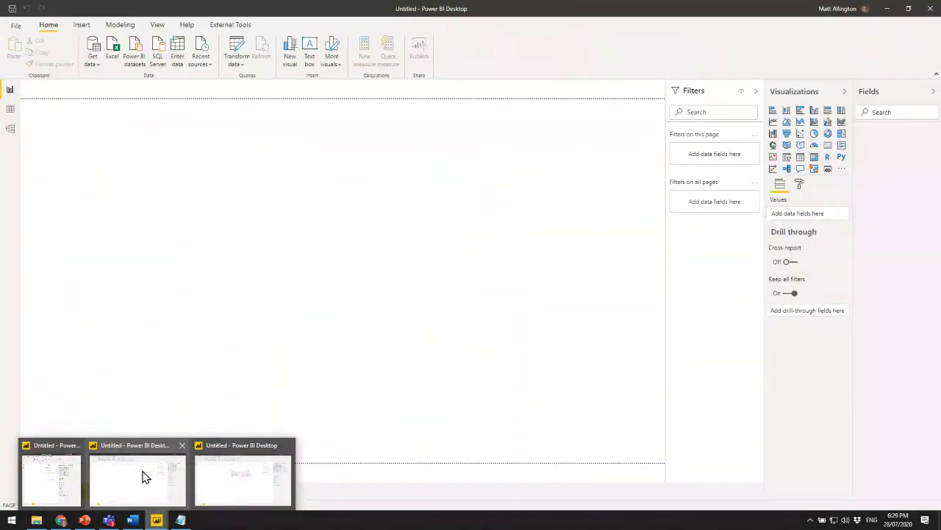
click(140, 478)
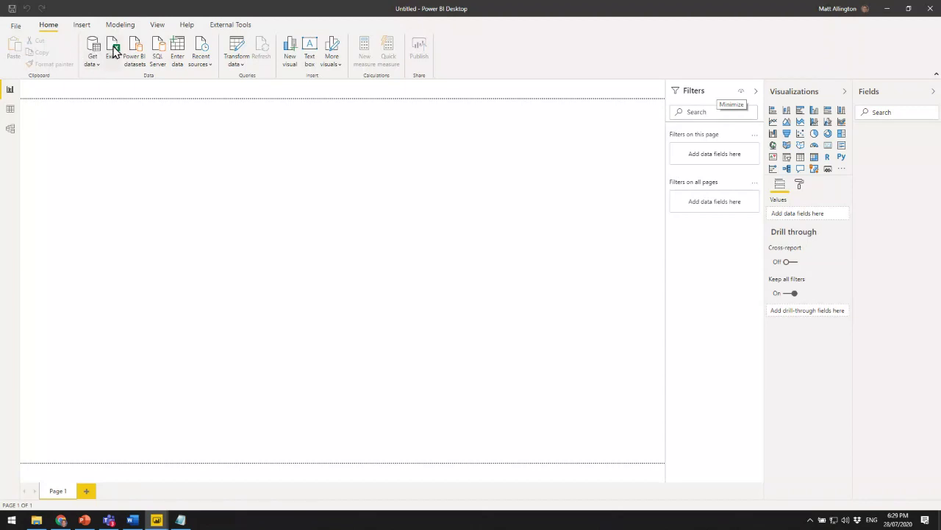
click(112, 50)
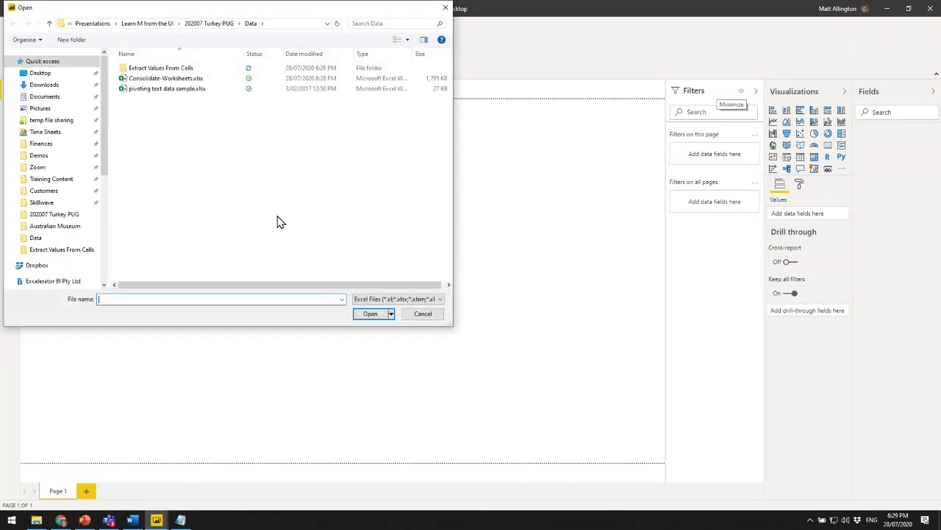
click(155, 79)
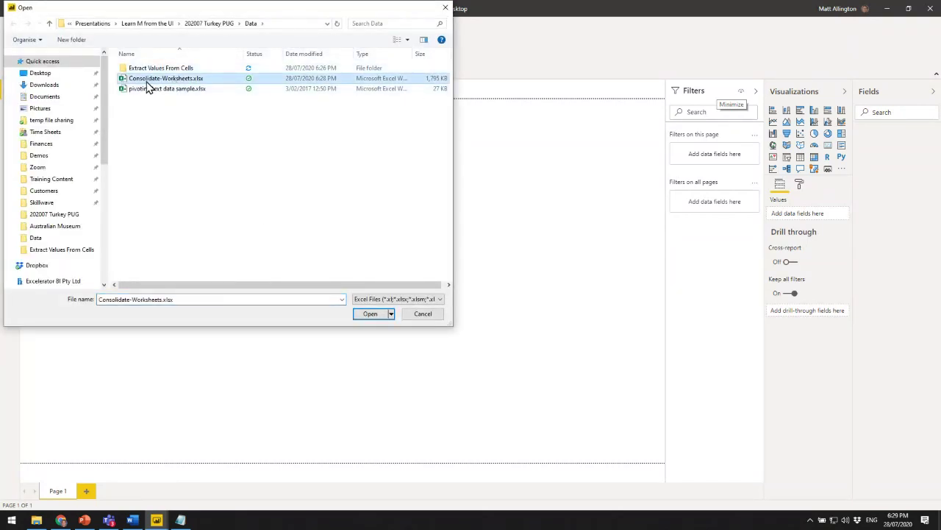
click(376, 315)
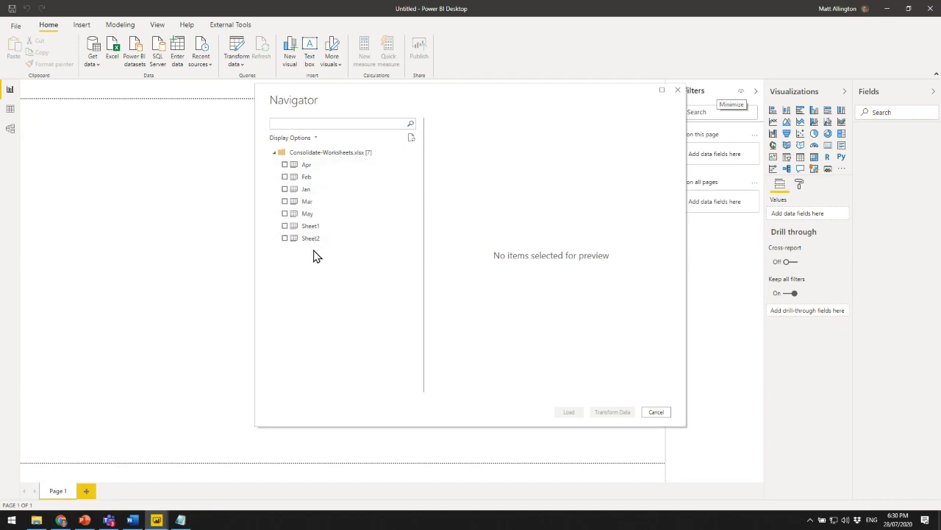
right_click(343, 158)
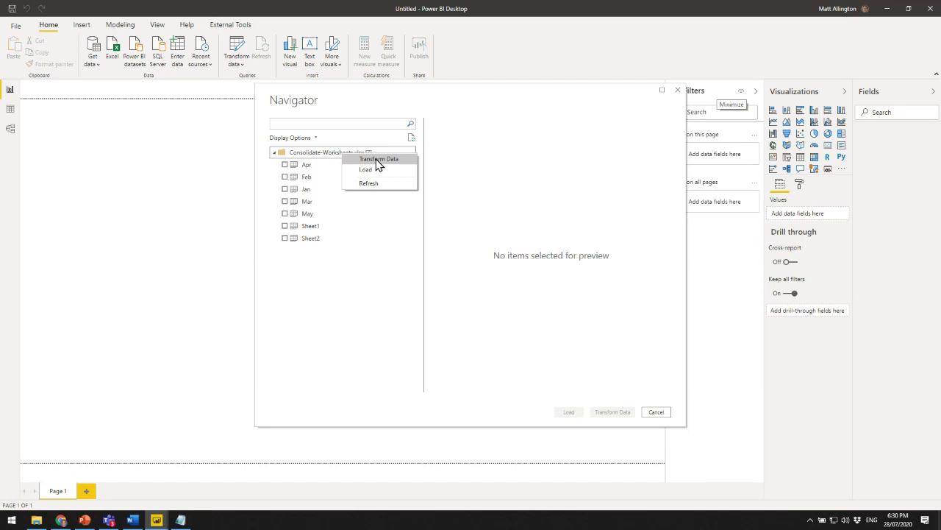
click(378, 159)
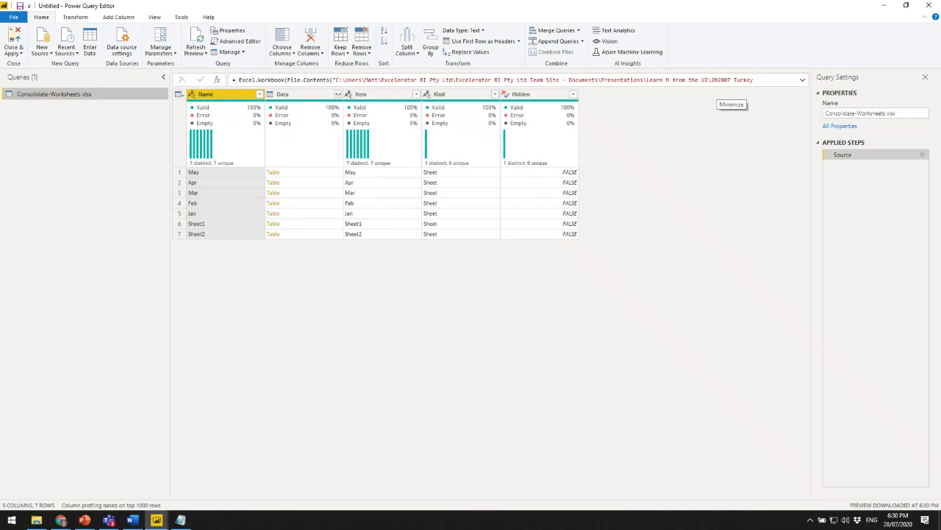
Keep only the Name and Data columns of the Consolidate-Worksheets query by removing all other columns.
ctrl+click(301, 95)
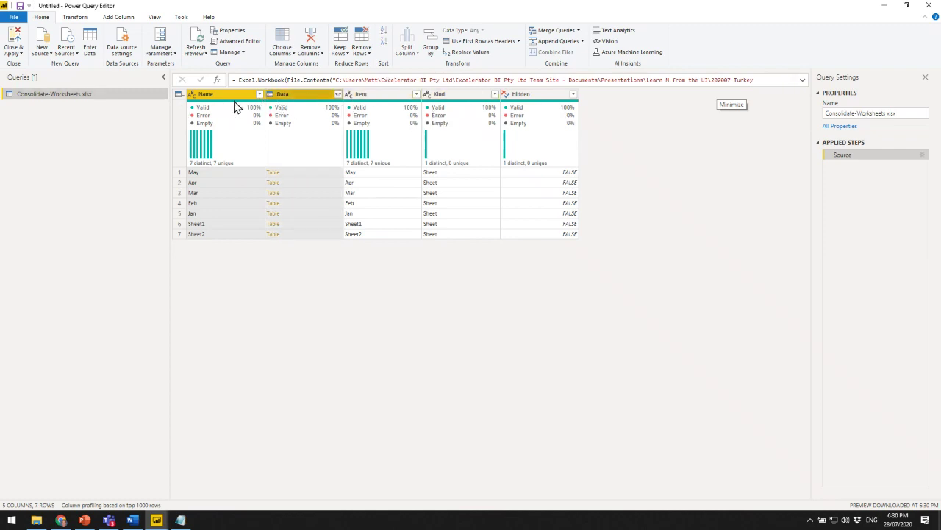
right_click(302, 96)
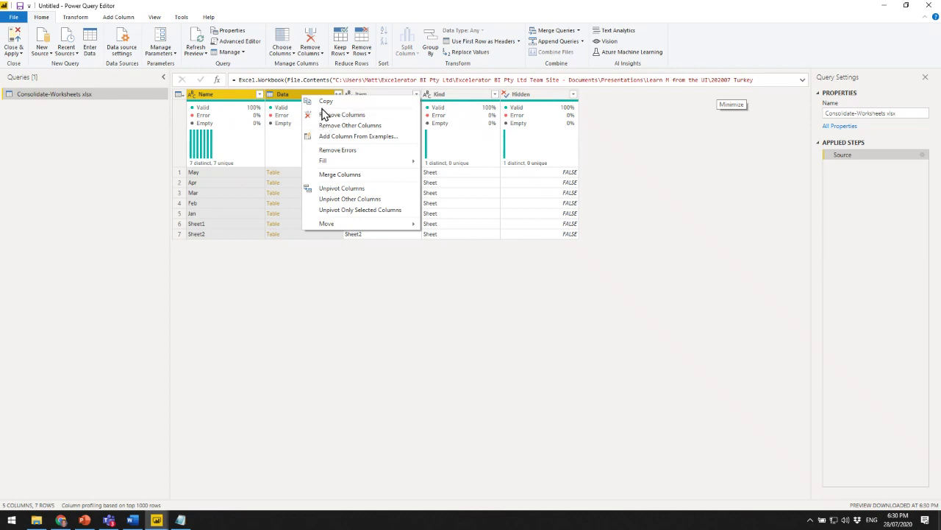
click(349, 126)
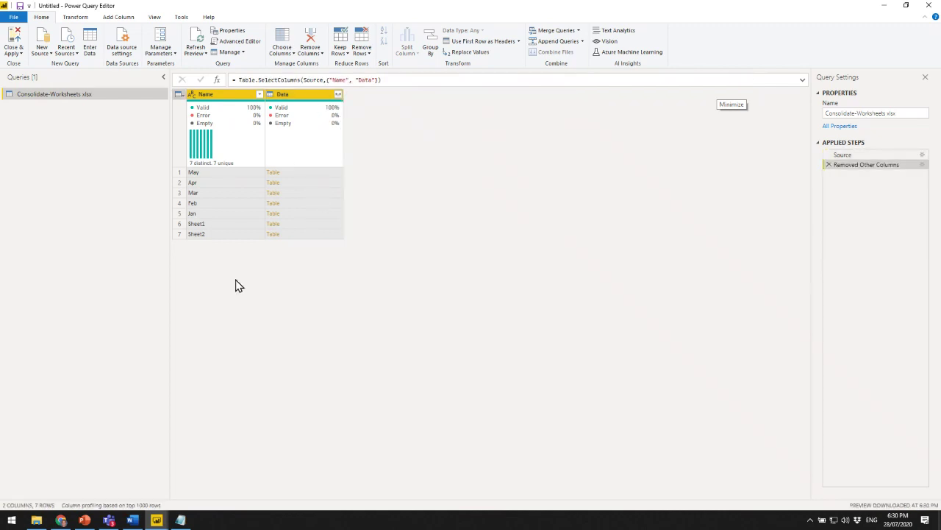
click(203, 232)
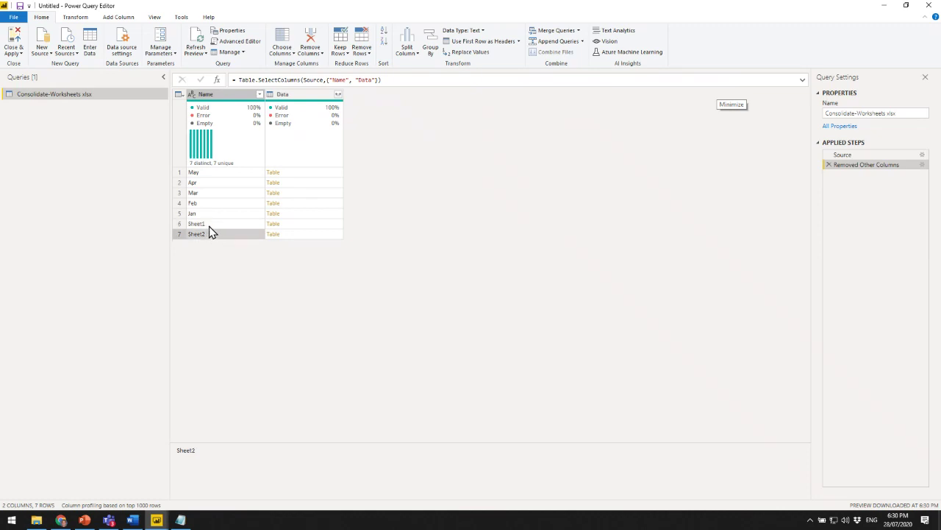
click(208, 225)
click(258, 95)
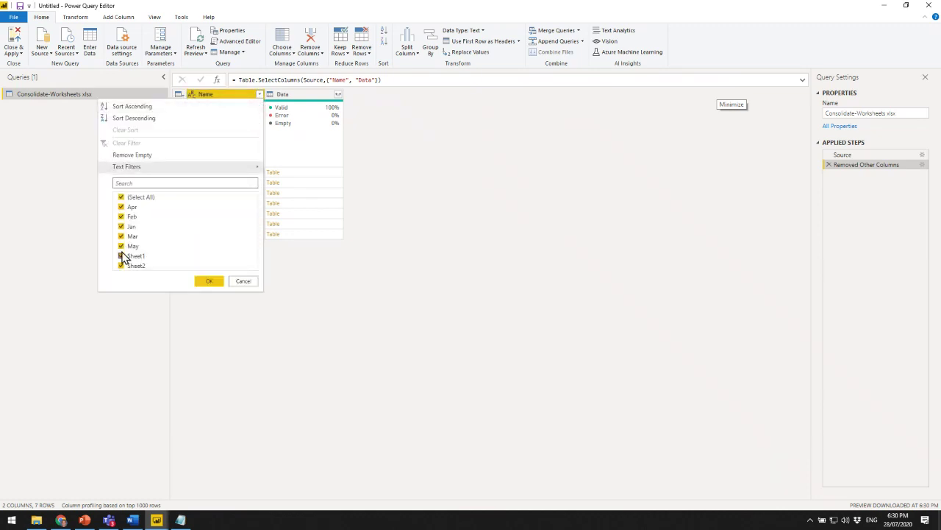
click(253, 284)
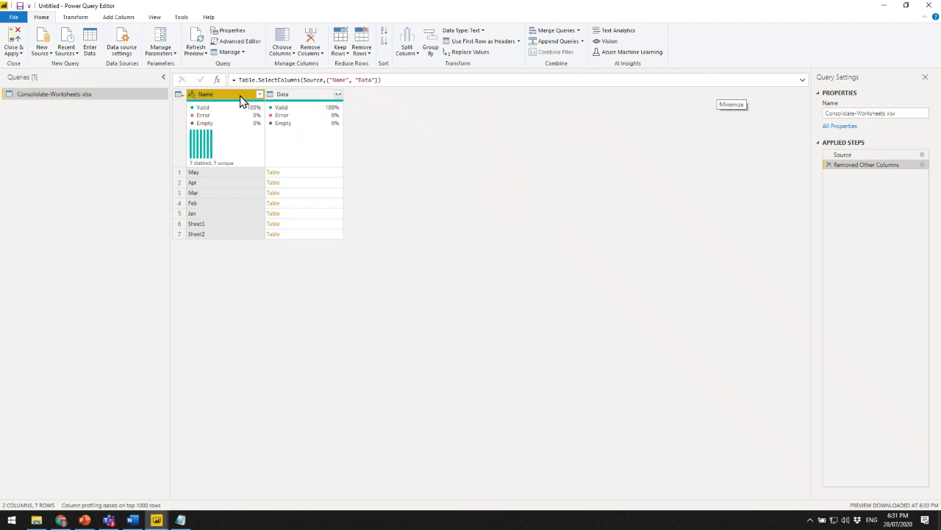
Filter the Name column with a text filter that keeps rows whose name does not begin with "Sheet".
click(260, 95)
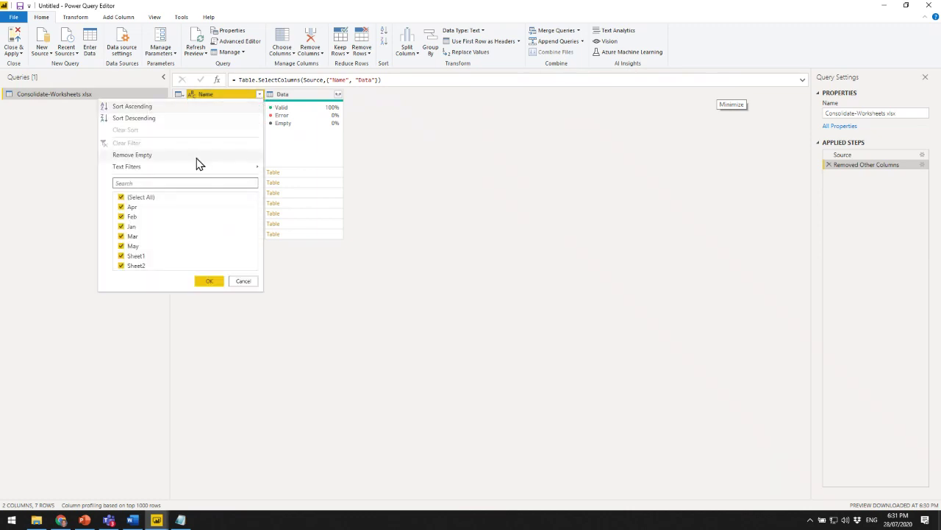
mouse_move(221, 167)
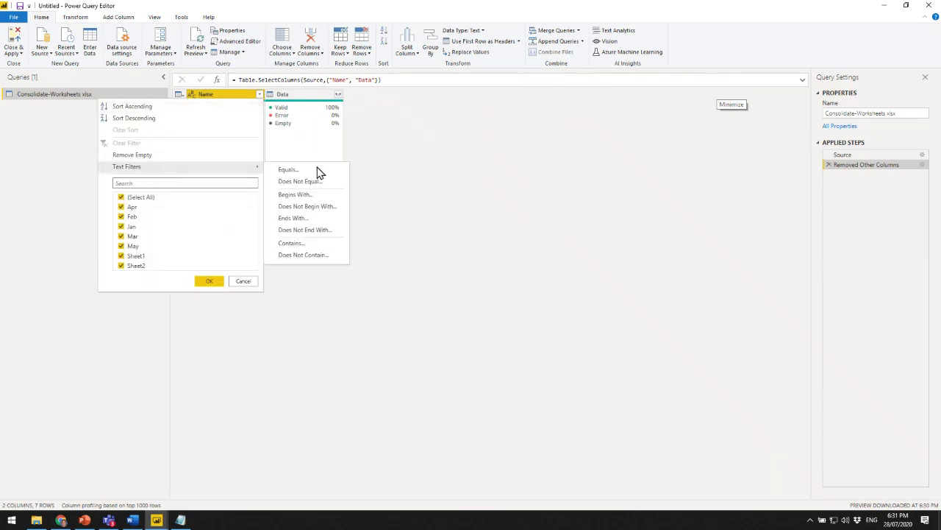
click(324, 208)
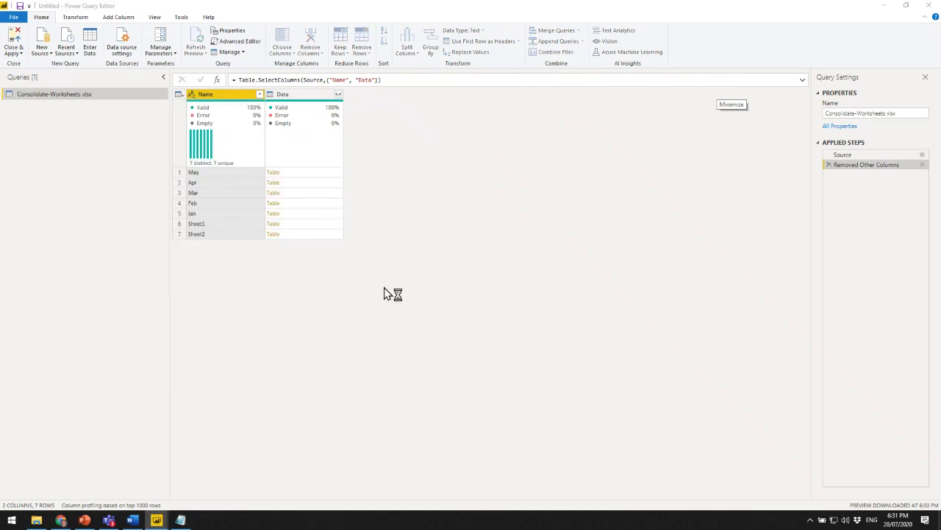
click(434, 256)
text(S)
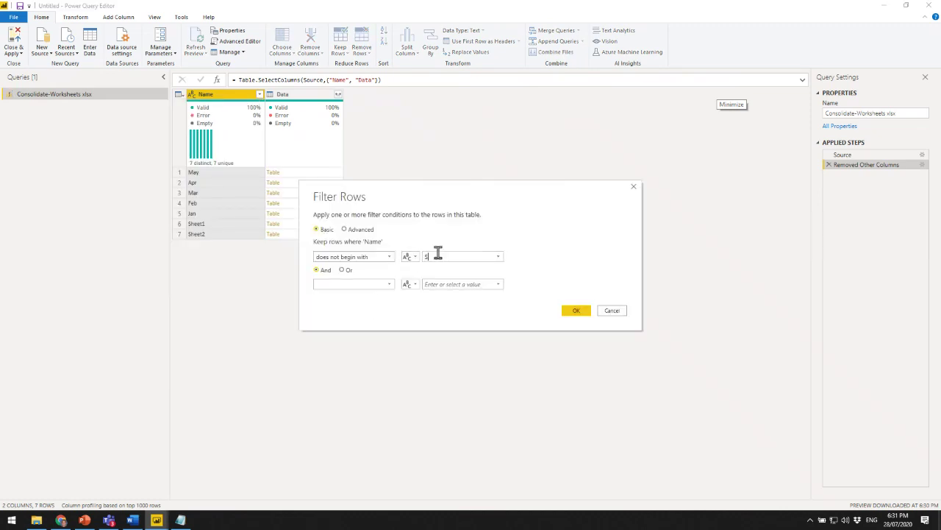
text(heet)
click(566, 309)
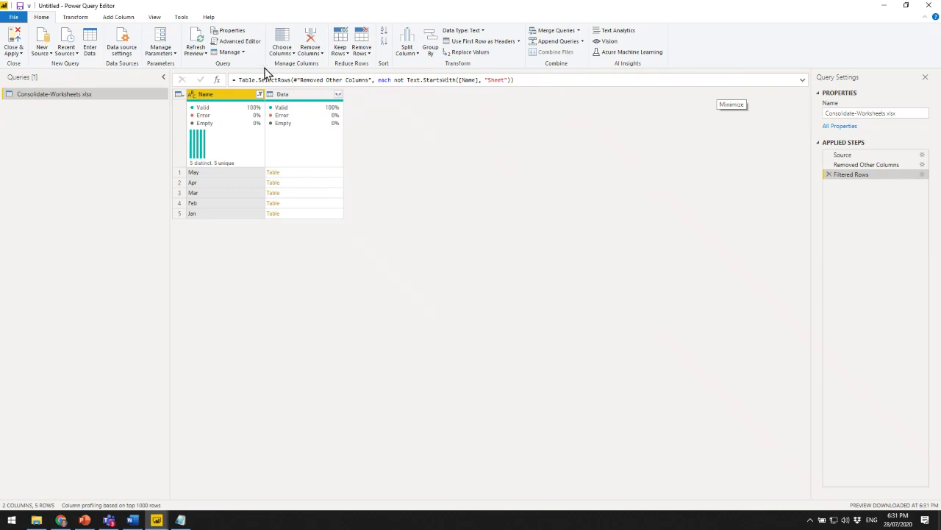
key(Print)
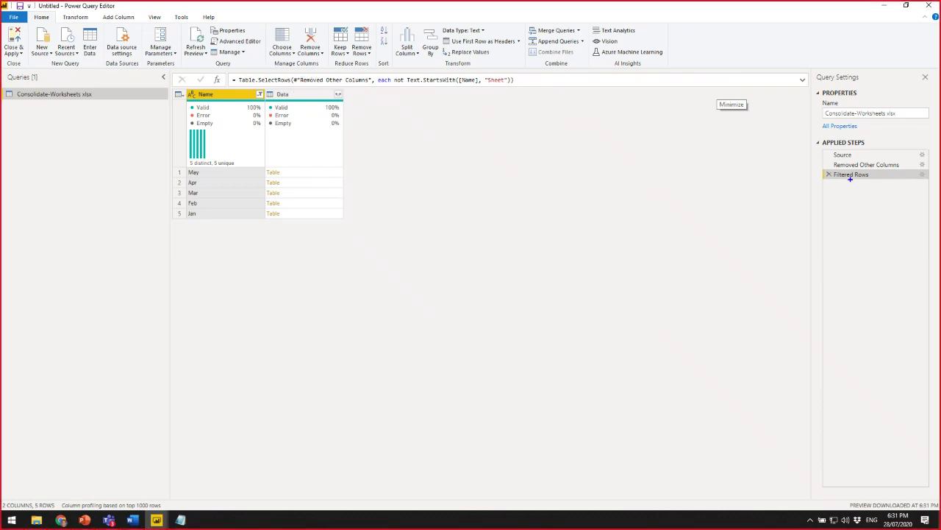
drag(824, 168, 871, 180)
drag(234, 74, 292, 86)
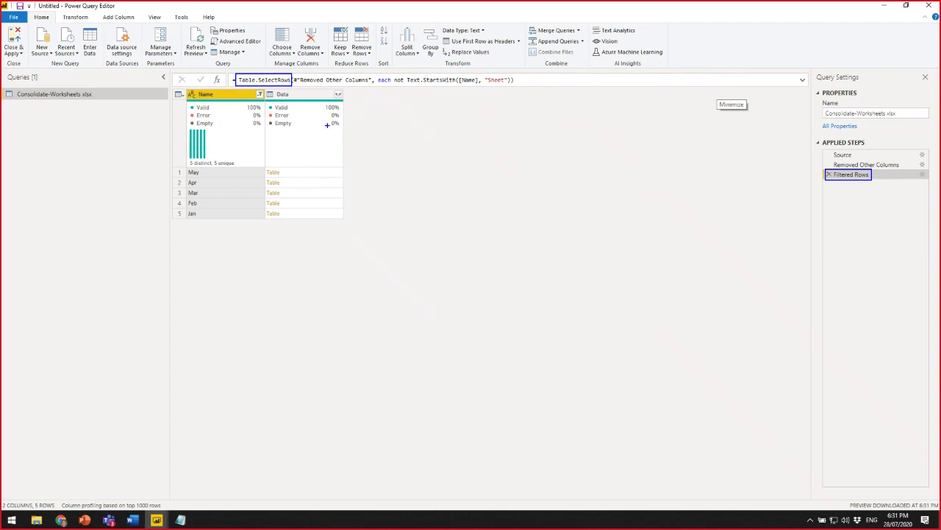
drag(293, 71, 371, 87)
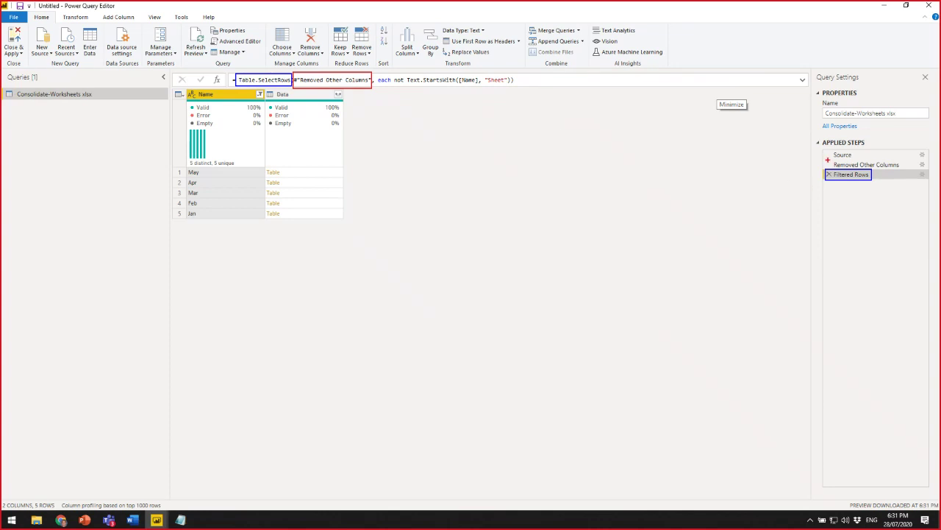
drag(829, 163, 778, 163)
drag(405, 73, 522, 87)
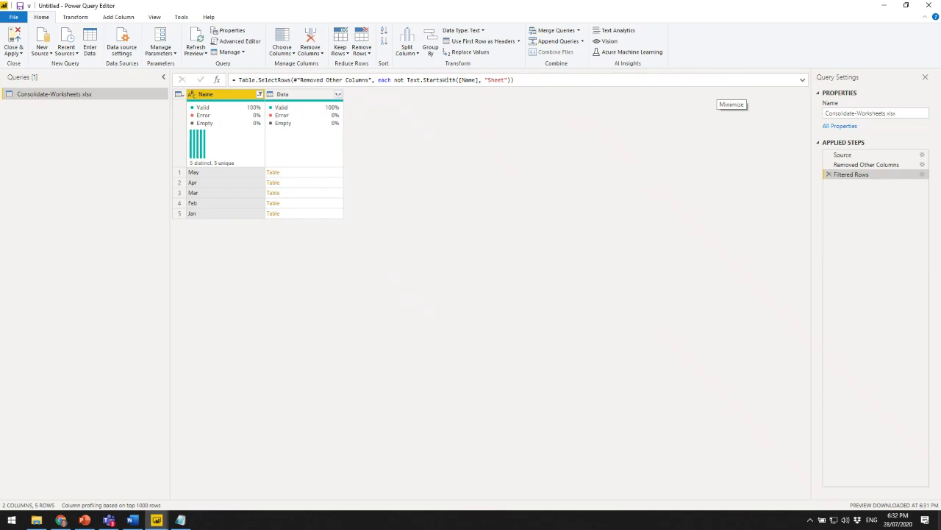
key(alt+Tab)
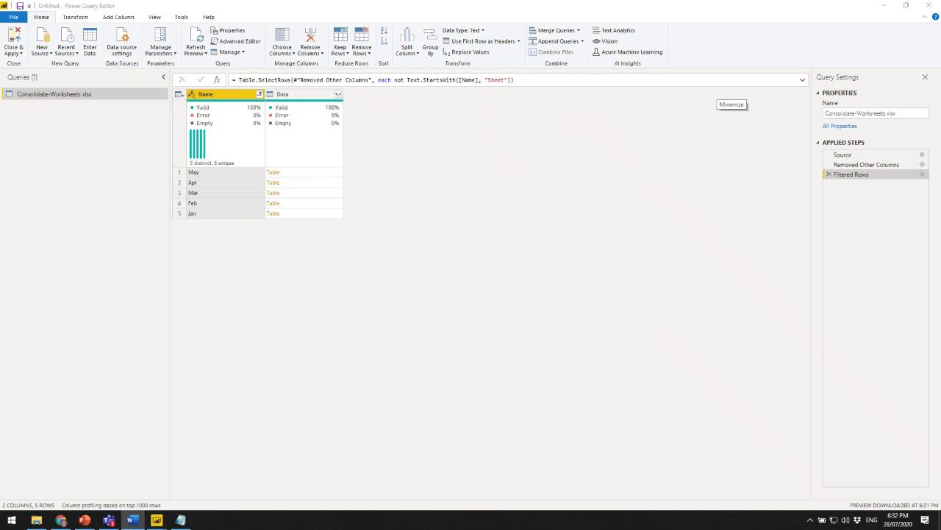
Expand all columns of the Data column with the original column name as prefix, and use the first row as headers.
click(337, 95)
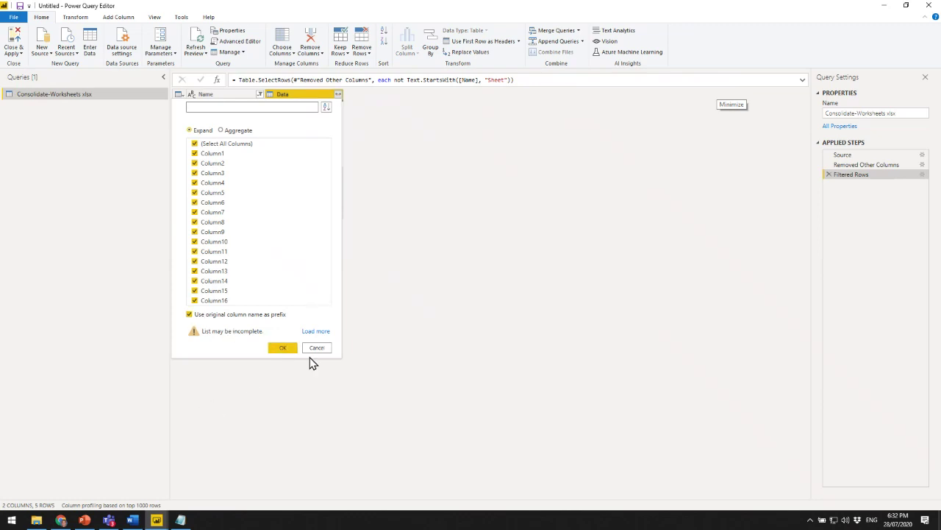
click(287, 348)
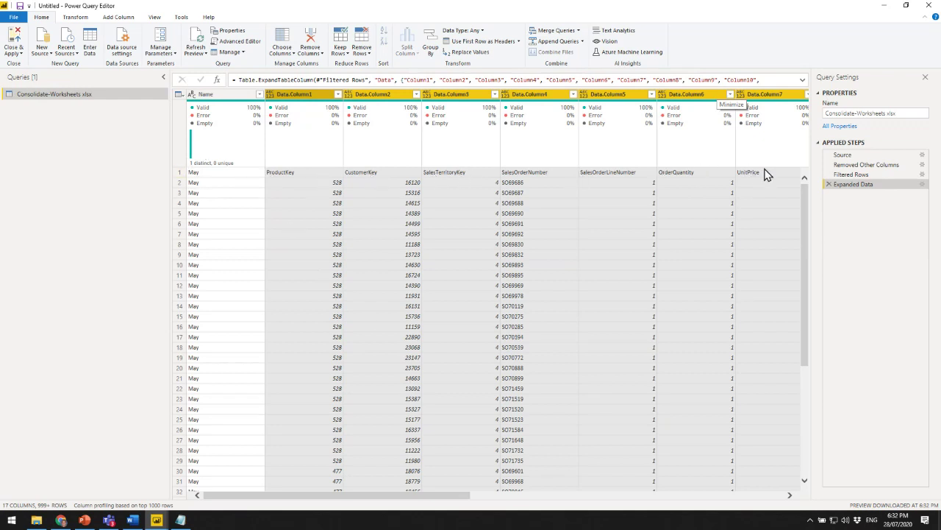
click(180, 94)
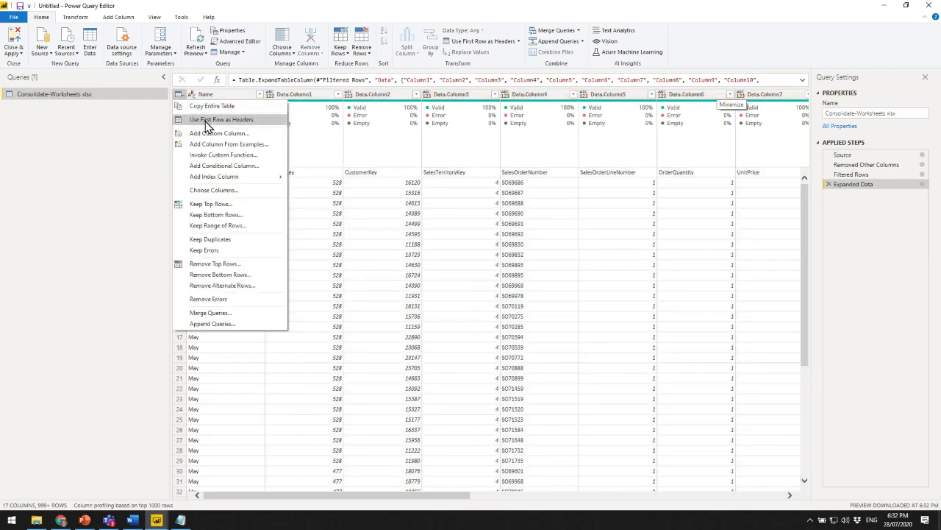
click(209, 119)
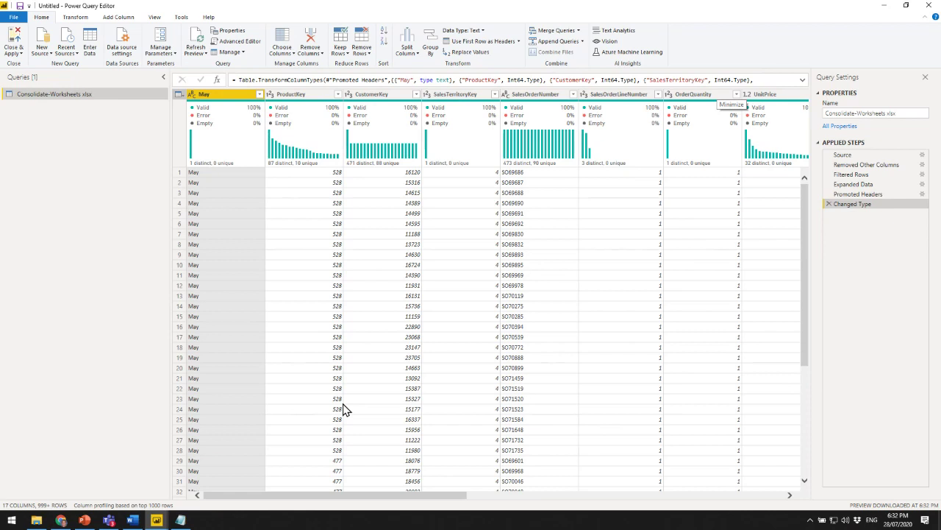
Load the complete list of filter values for the ProductKey column, examine it and leave the column unfiltered.
click(339, 96)
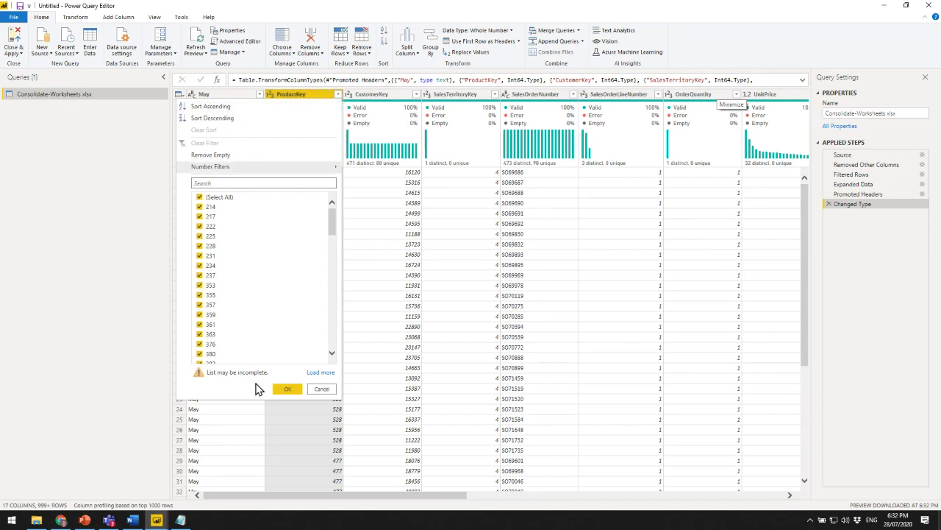
click(319, 373)
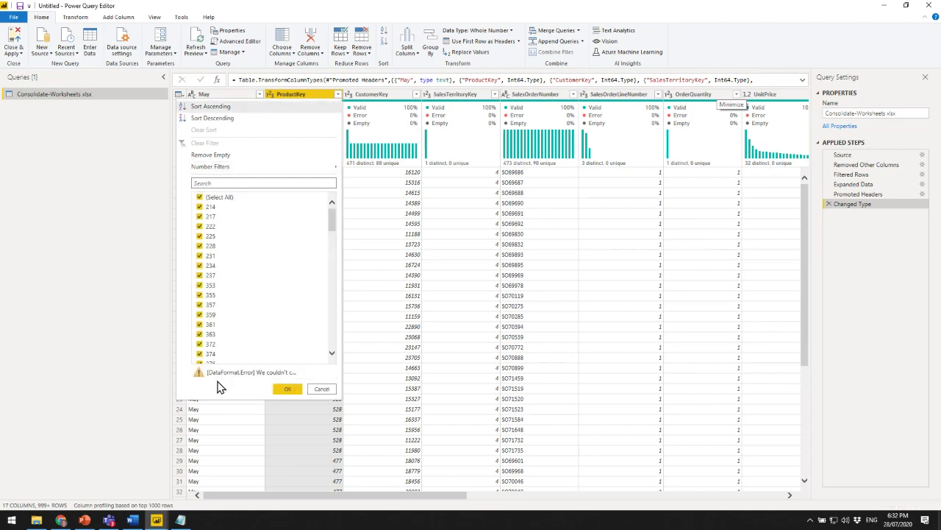
key(ctrl+2)
drag(189, 364, 313, 379)
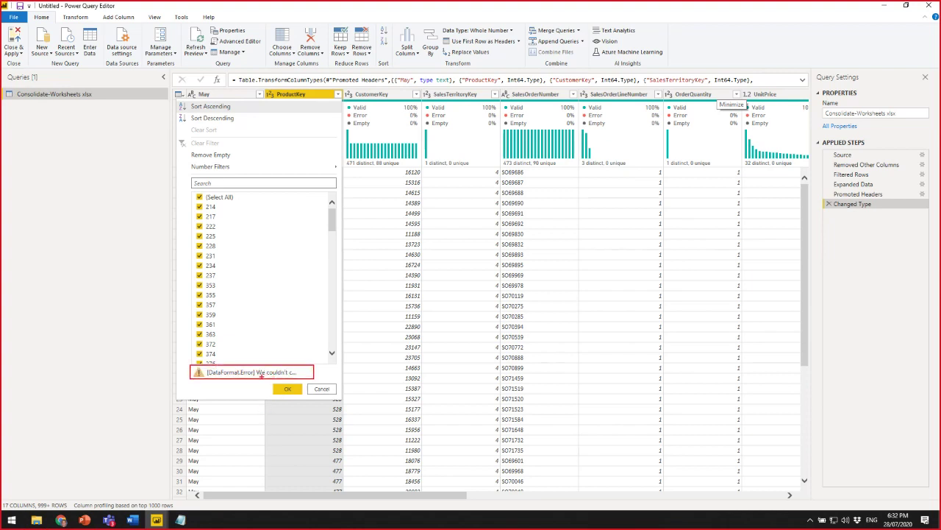
key(Escape)
click(337, 95)
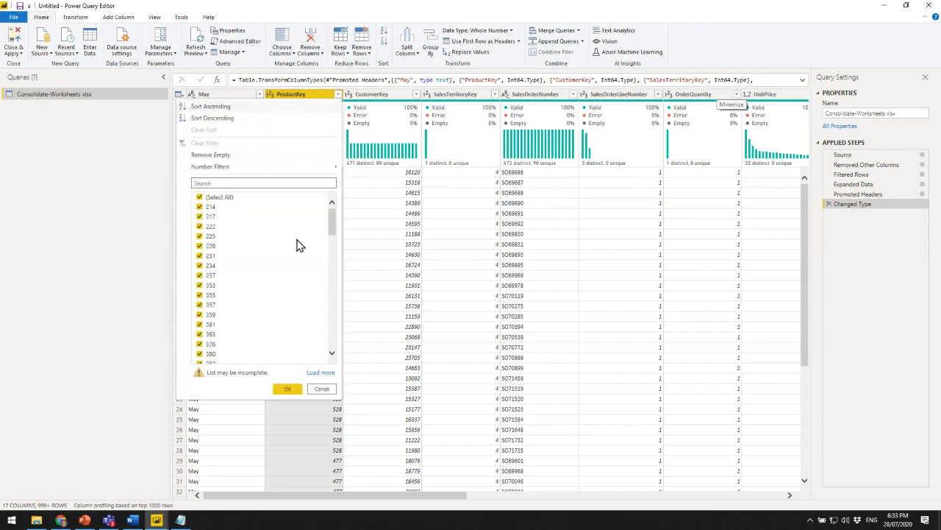
click(321, 372)
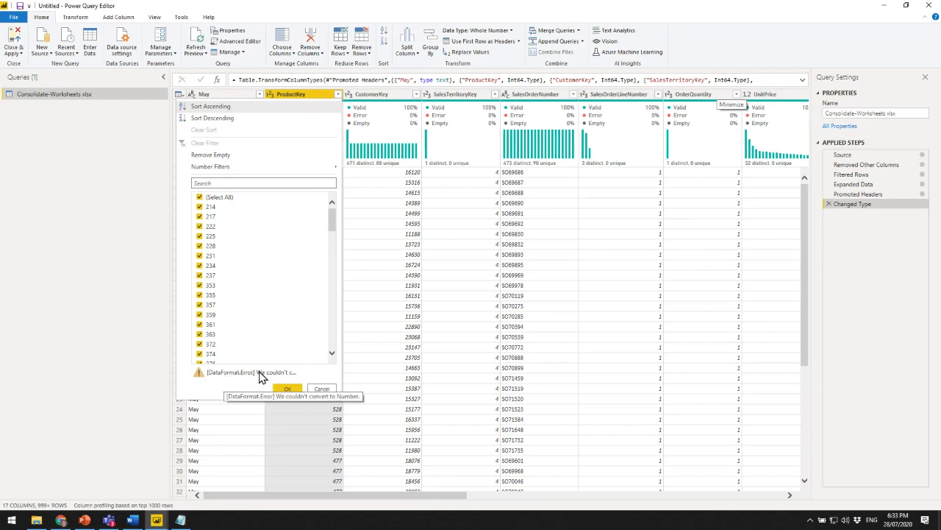
key(Escape)
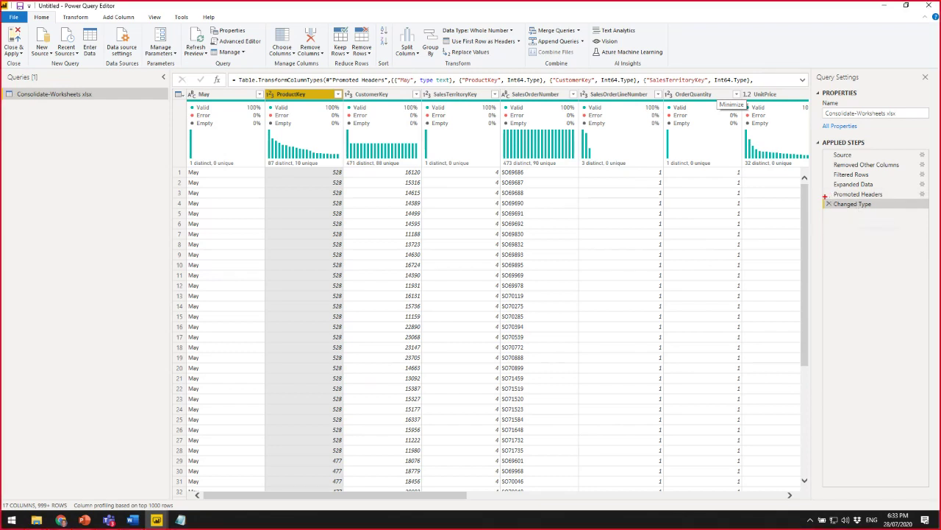
Check the ProductKey data type in the Changed Type formula and delete that applied step.
drag(865, 213, 865, 245)
drag(831, 193, 801, 177)
key(Escape)
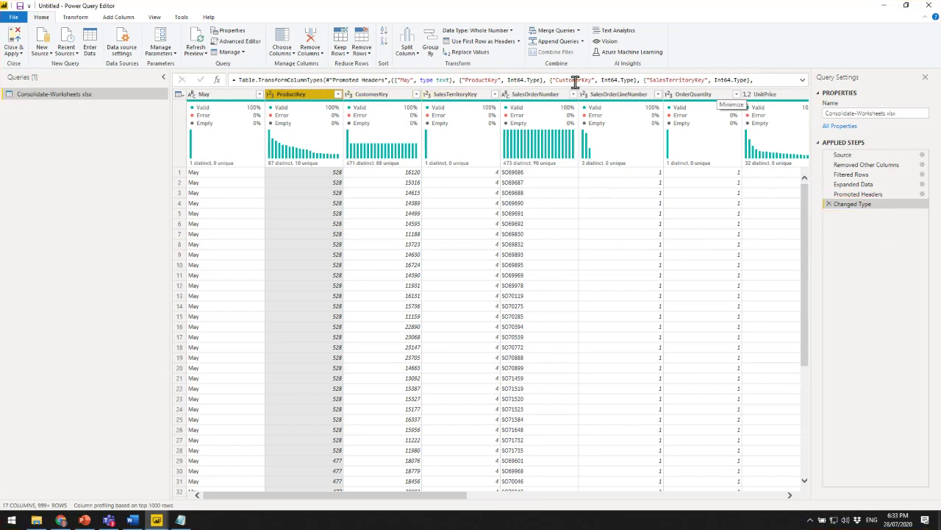
drag(460, 80, 544, 80)
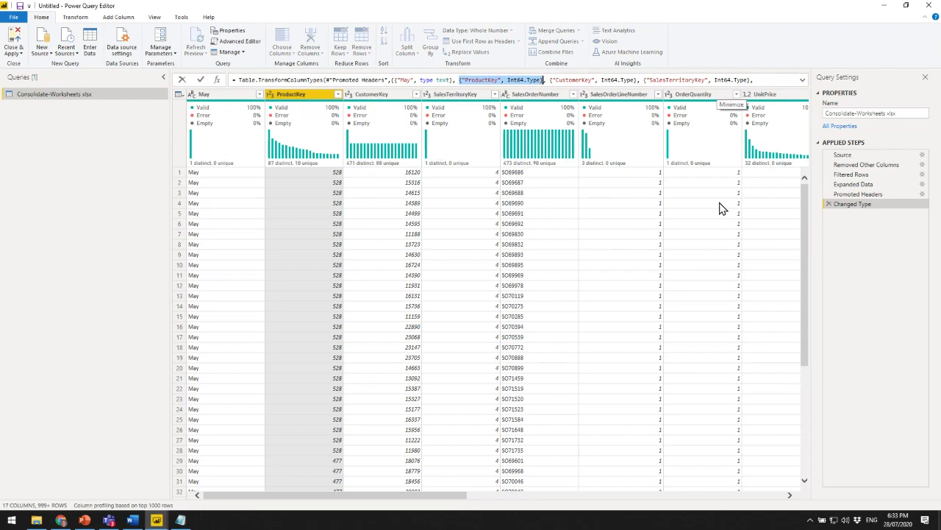
click(870, 224)
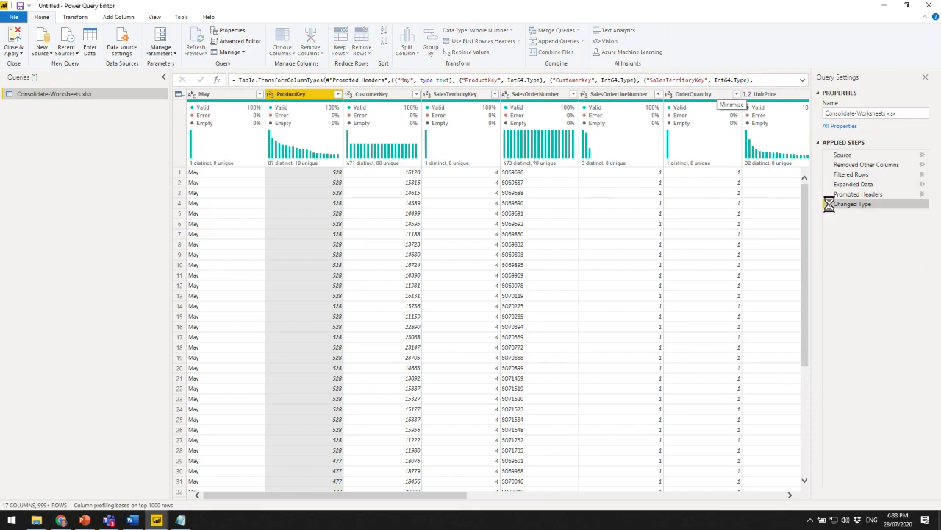
click(829, 204)
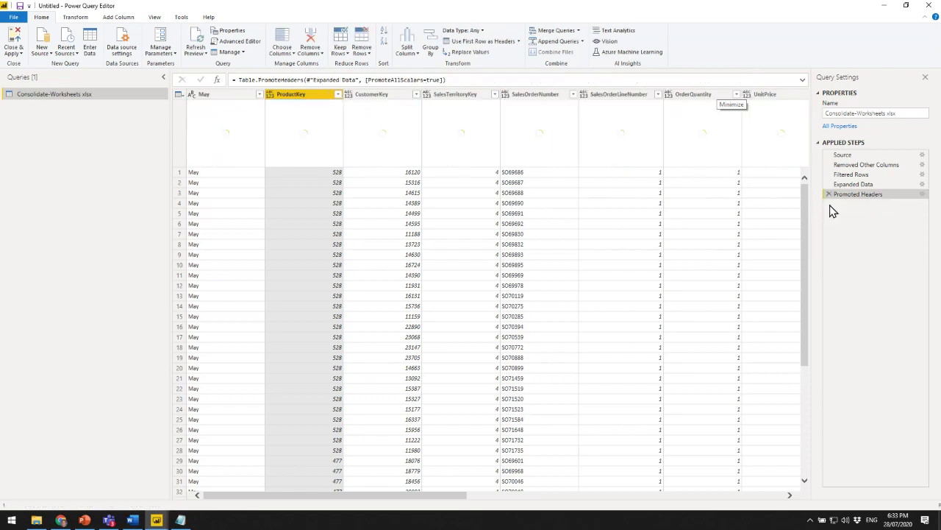
Filter the ProductKey column to exclude rows holding the repeated header text "ProductKey".
click(338, 94)
click(319, 373)
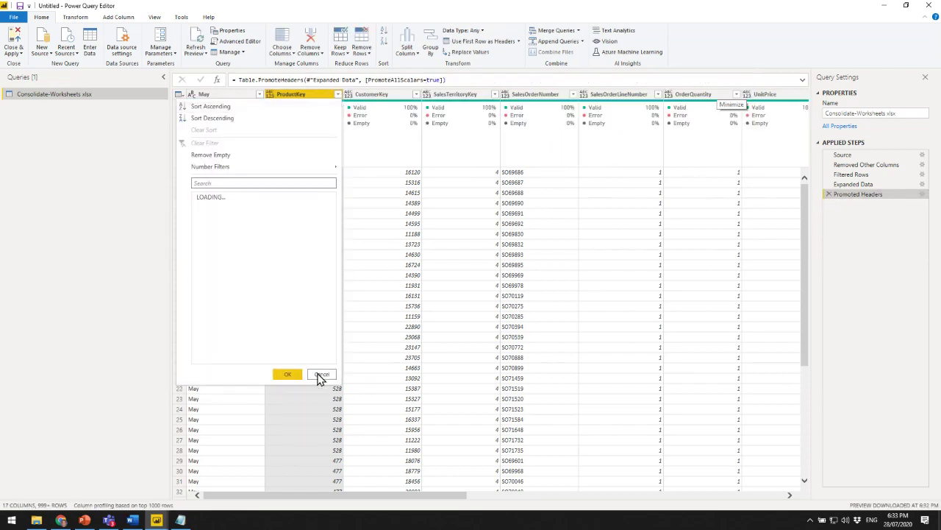
drag(328, 215, 338, 353)
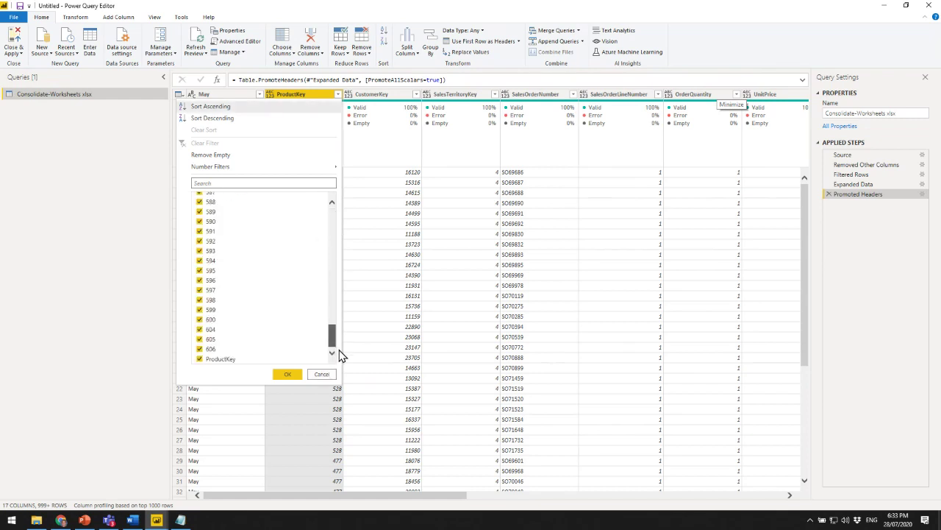
click(201, 364)
click(278, 376)
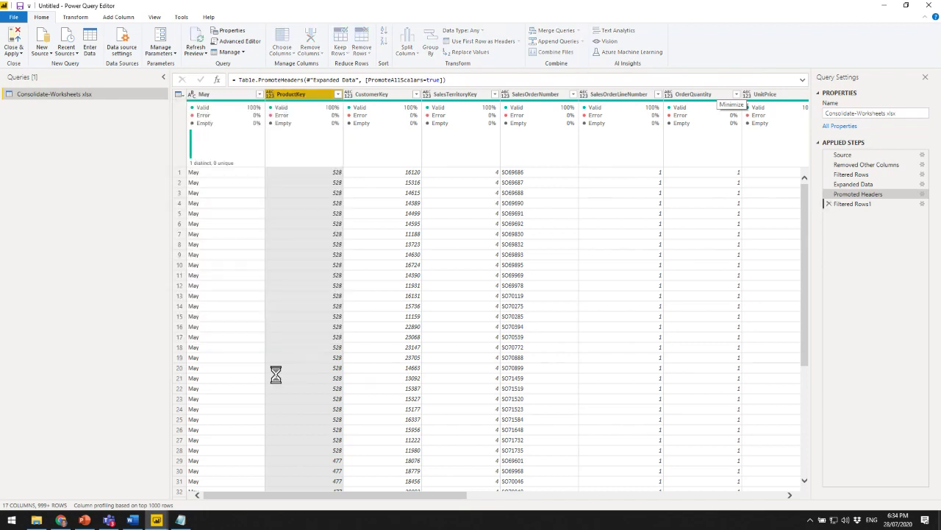
Rename the May column as Month.
click(225, 97)
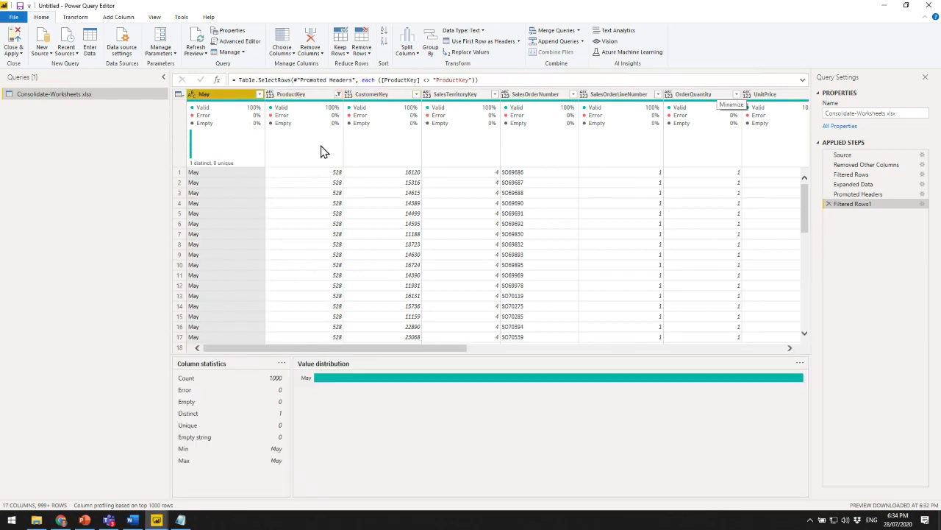
click(303, 96)
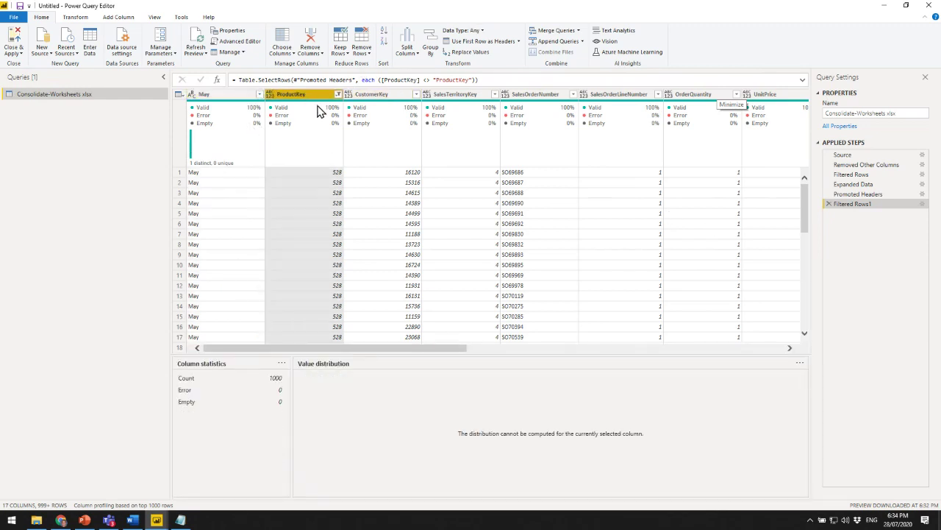
click(431, 234)
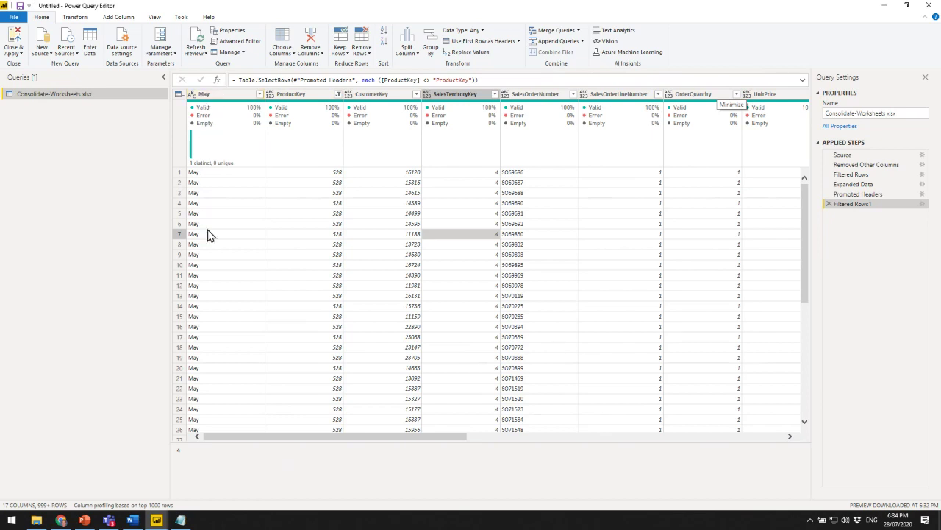
click(210, 95)
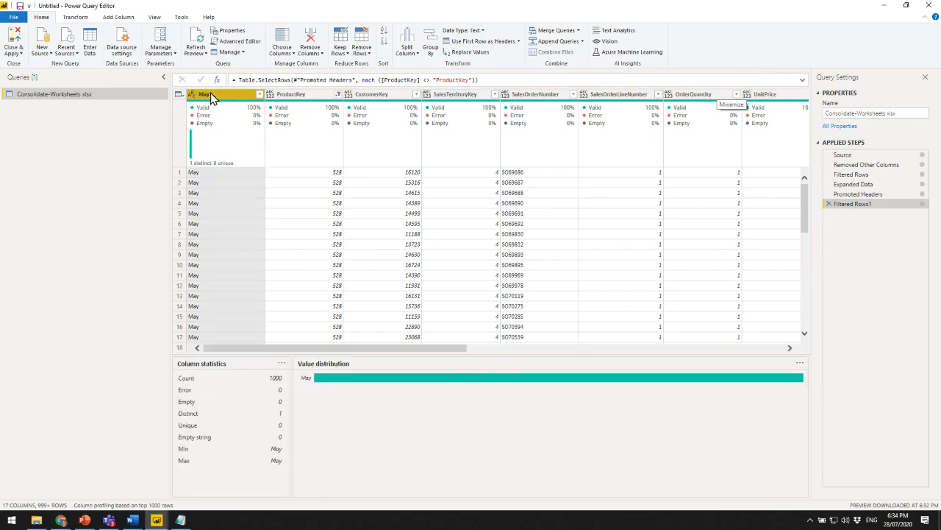
text(Mo)
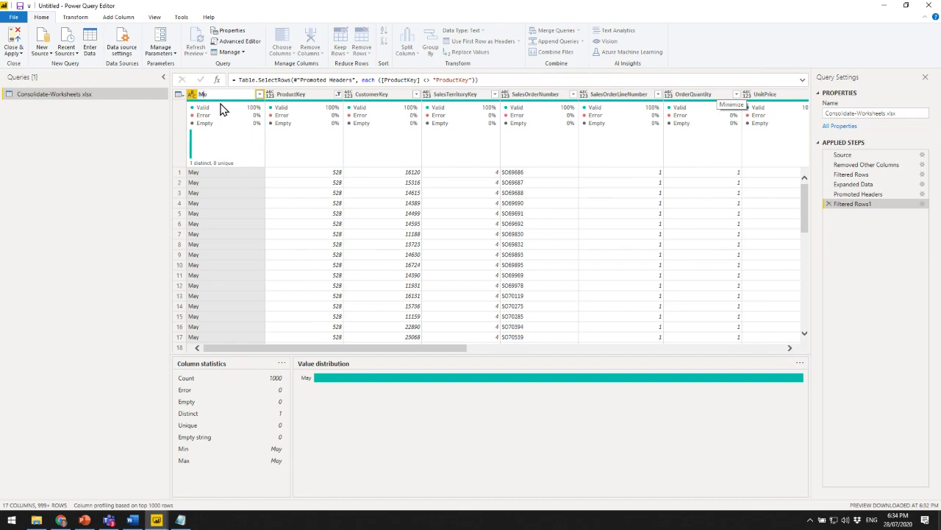
text(nth)
key(Return)
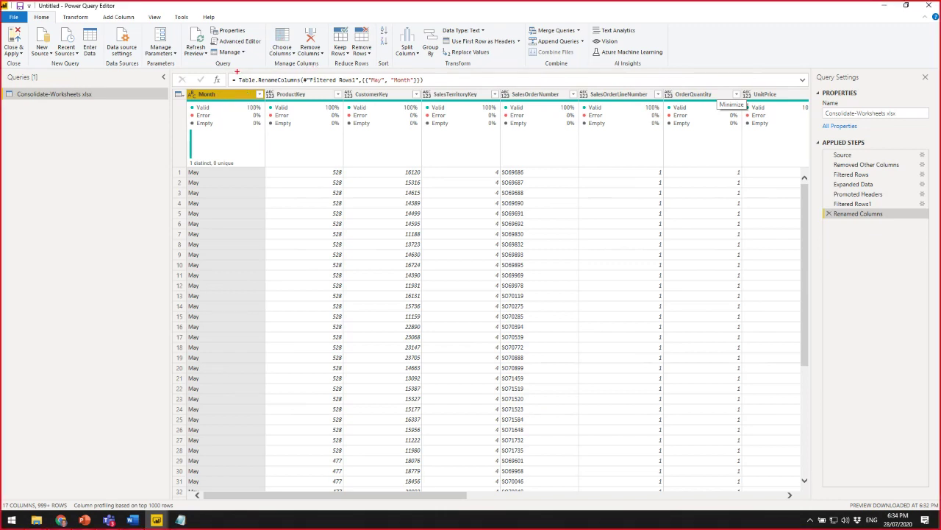
mouse_move(237, 71)
mouse_down()
mouse_move(198, 56)
mouse_move(349, 86)
mouse_move(439, 86)
mouse_up()
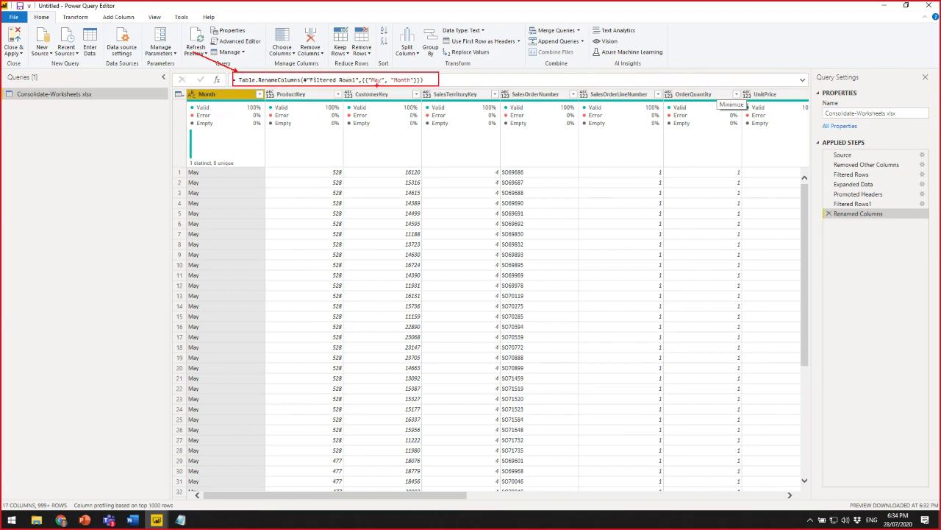
drag(376, 84, 370, 116)
drag(366, 76, 388, 86)
key(Escape)
Open Consolidate-Worksheets.xlsx from the Data folder in File Explorer to update it, and refresh the query preview in Power Query Editor.
click(36, 520)
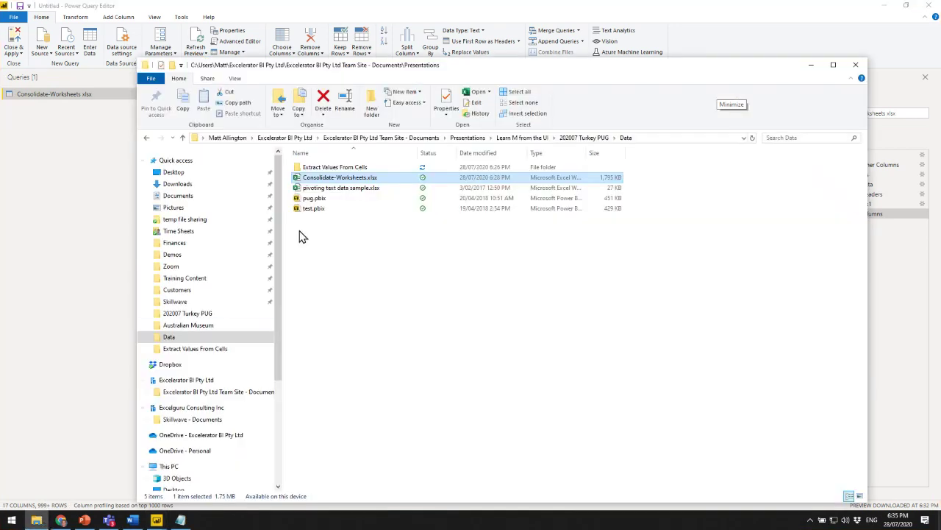
drag(340, 182, 342, 184)
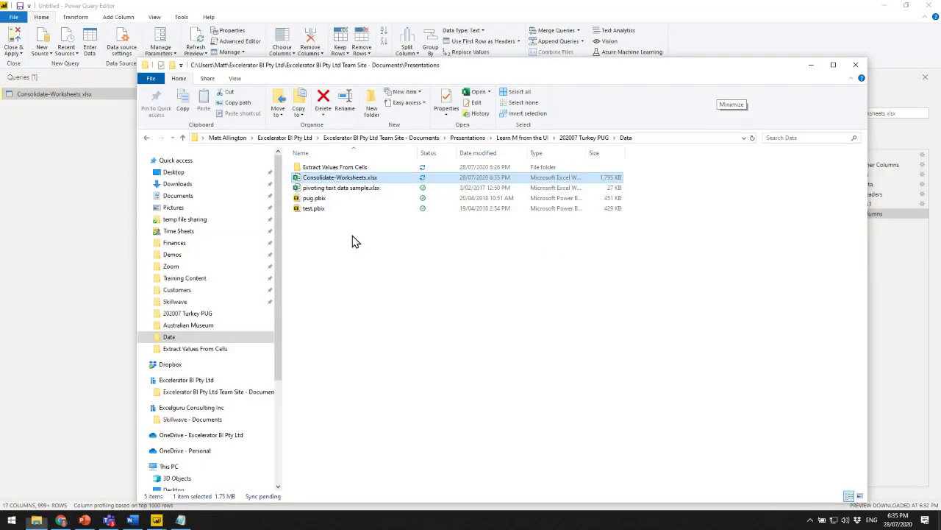
click(100, 168)
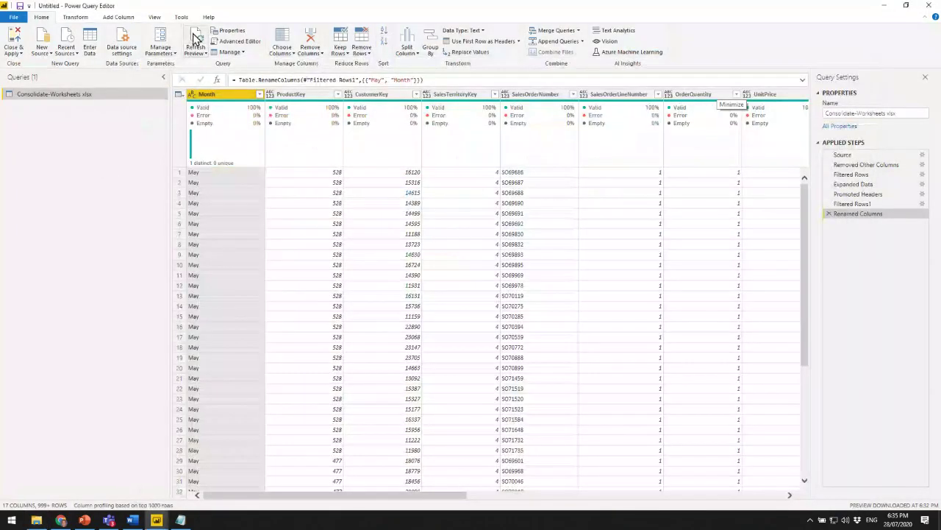
click(195, 40)
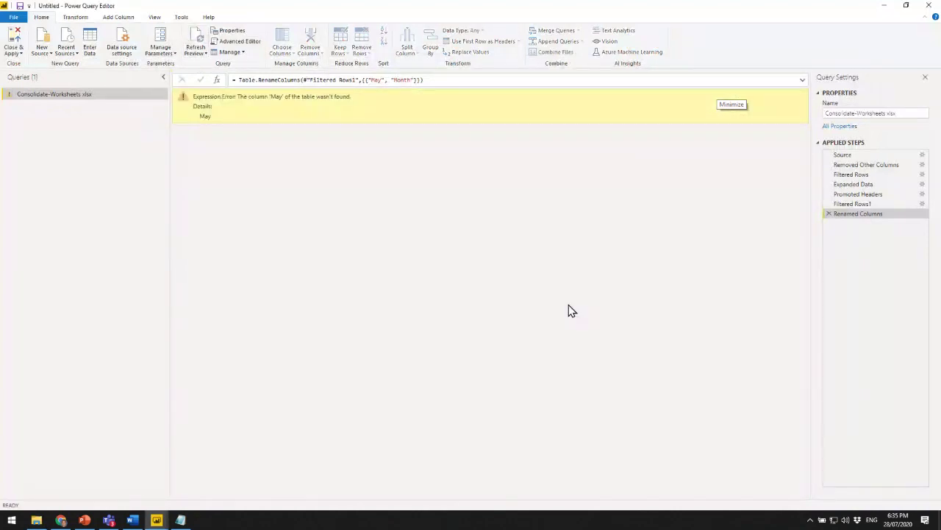
Compare the output of the Filtered Rows1, Promoted Headers and Renamed Columns steps.
click(870, 203)
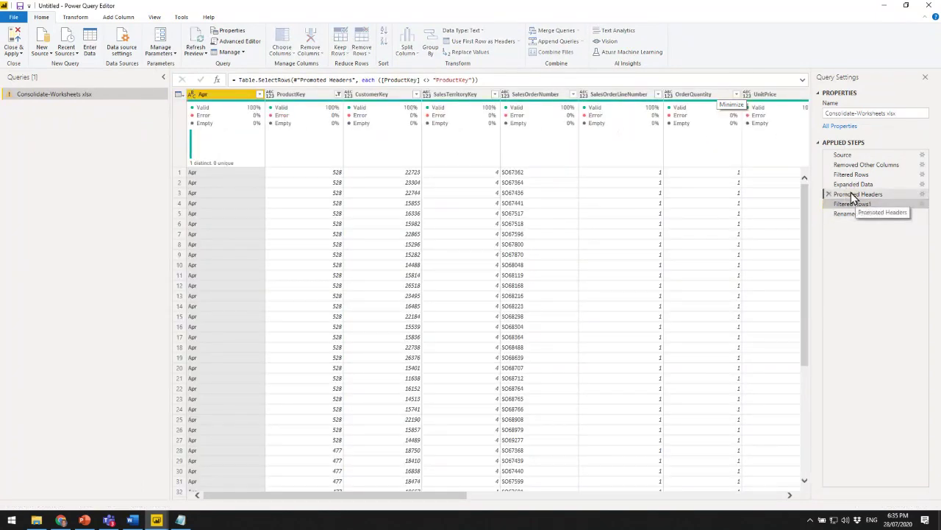
click(889, 195)
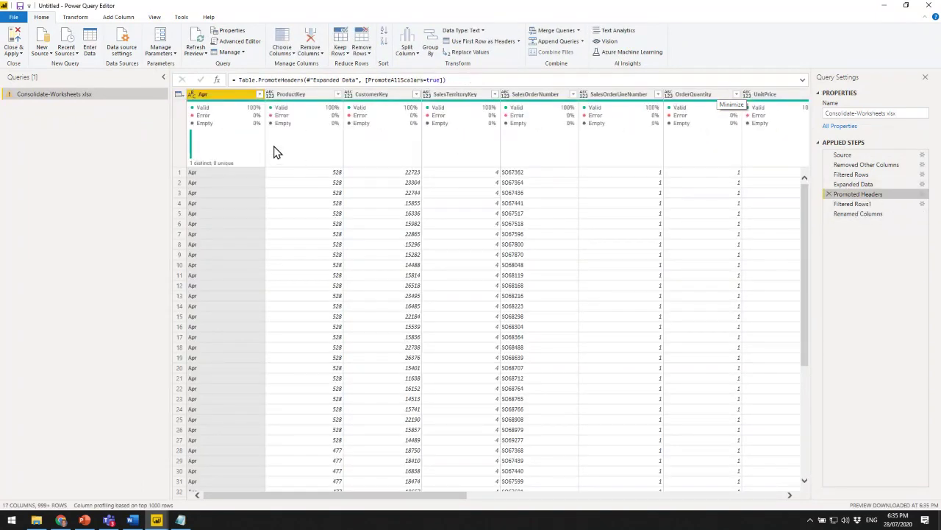
click(875, 214)
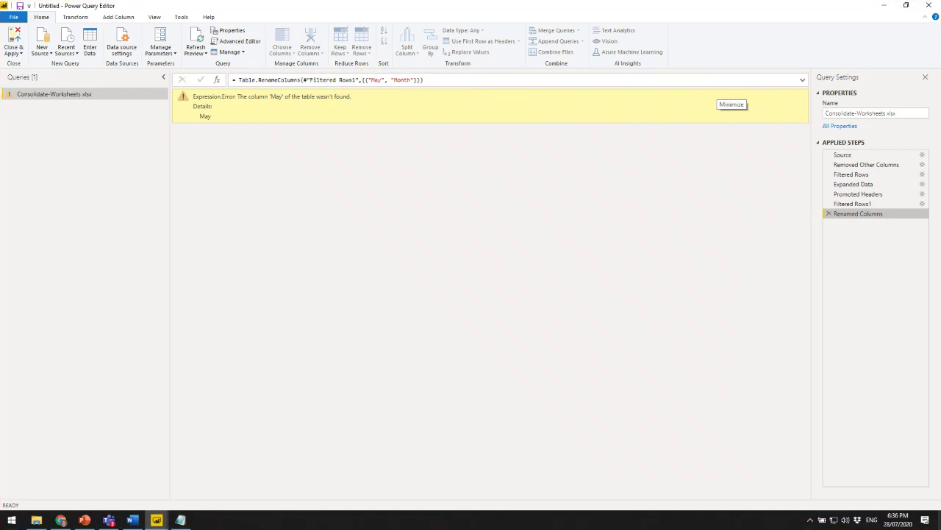
Delete the Renamed Columns and Filtered Rows1 steps from the Consolidate-Worksheets query.
click(829, 213)
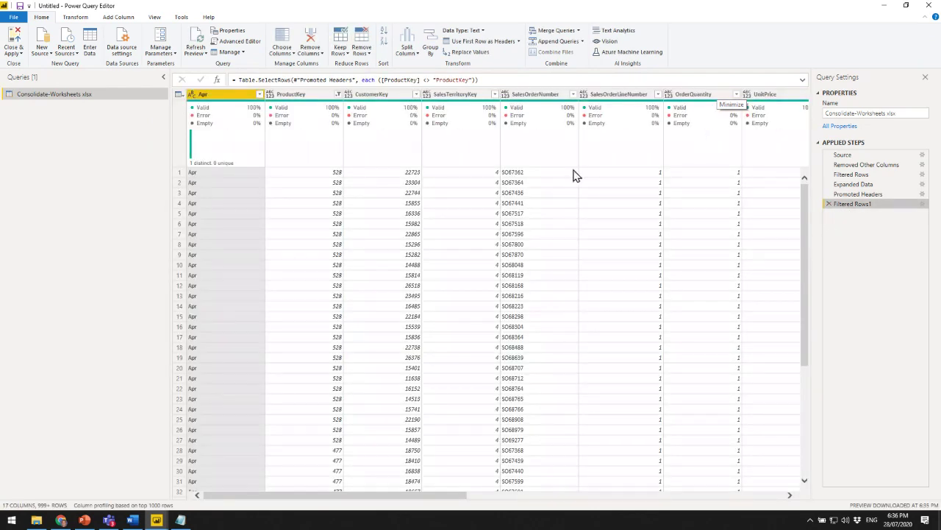
click(828, 204)
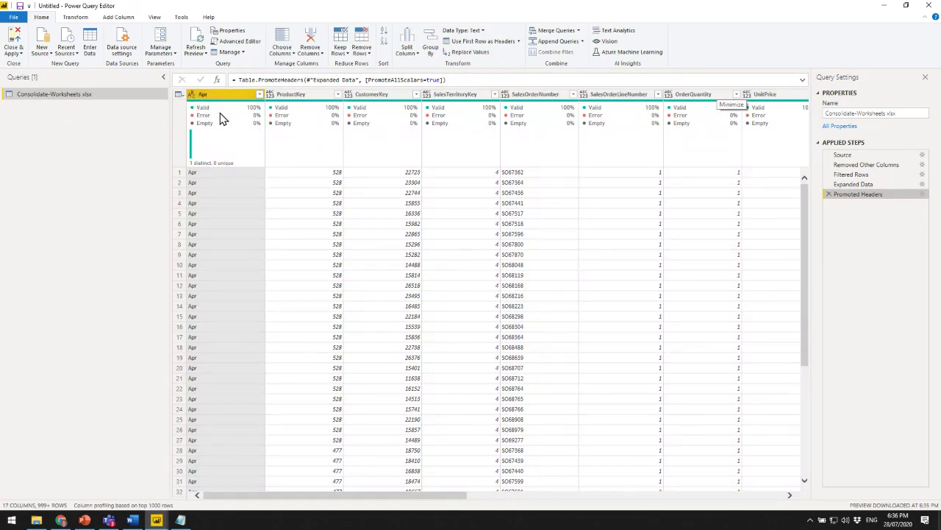
mouse_move(223, 119)
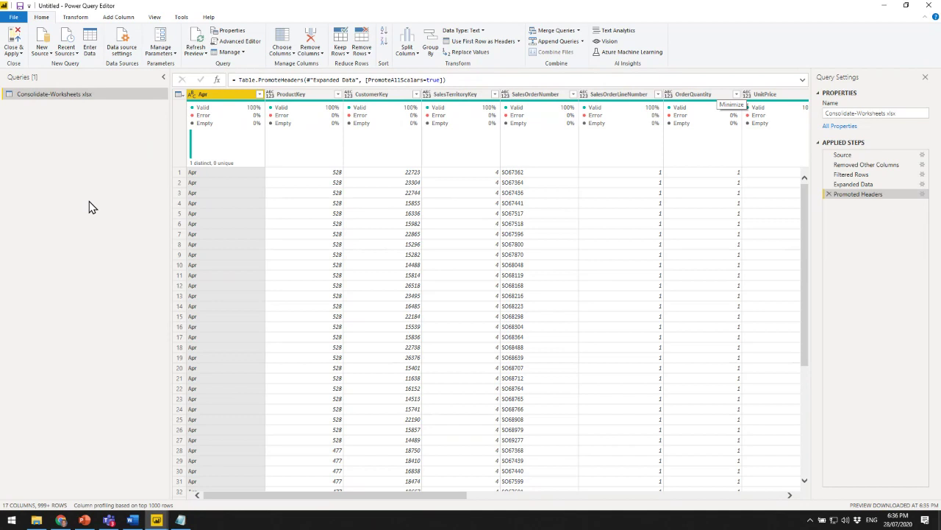
Create a blank query with the formula = #shared and convert the resulting record into a table.
right_click(83, 142)
mouse_move(116, 164)
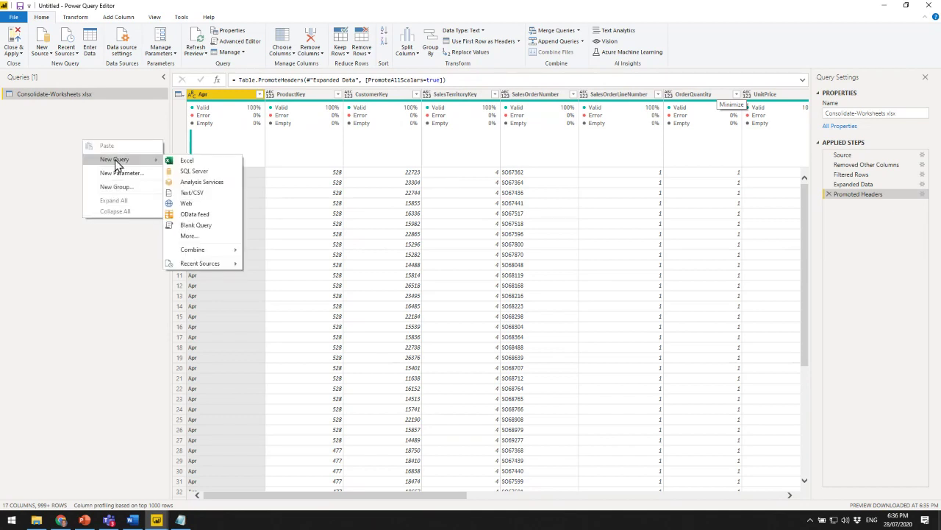
click(211, 234)
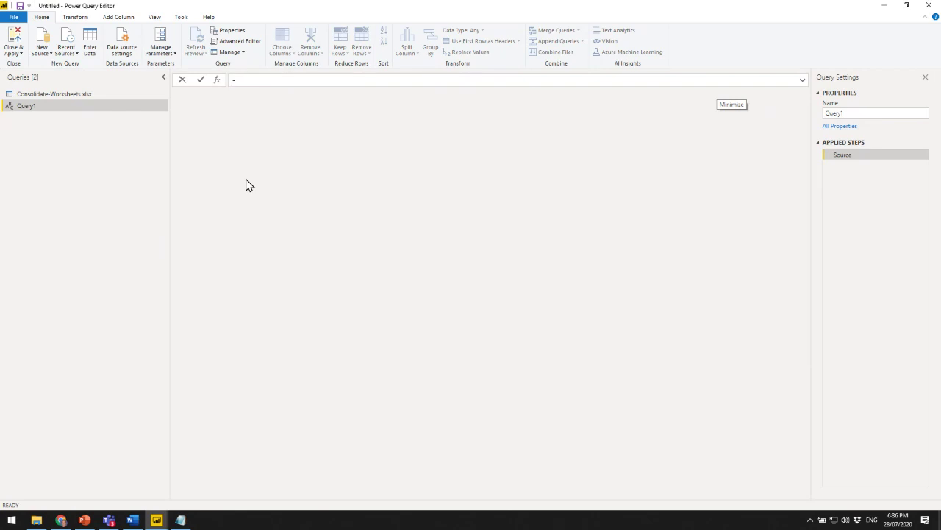
text(#shared)
key(Return)
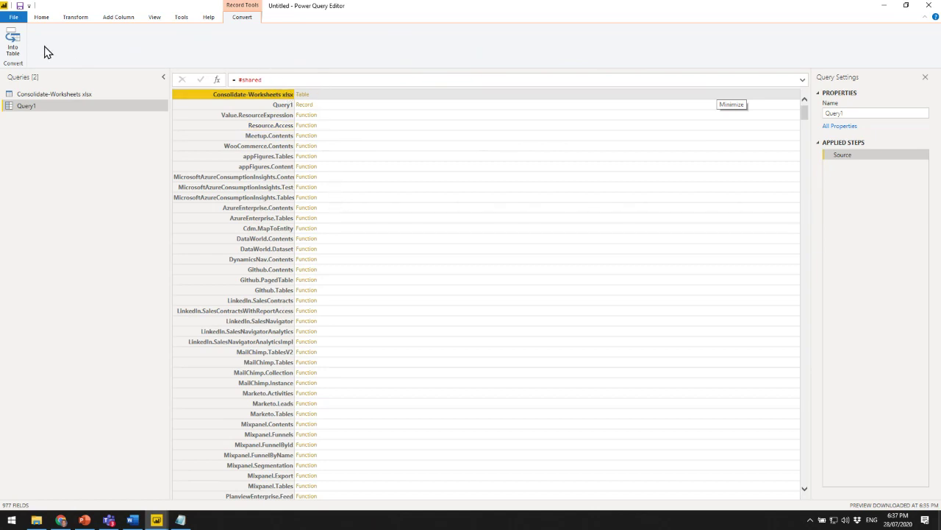
click(12, 42)
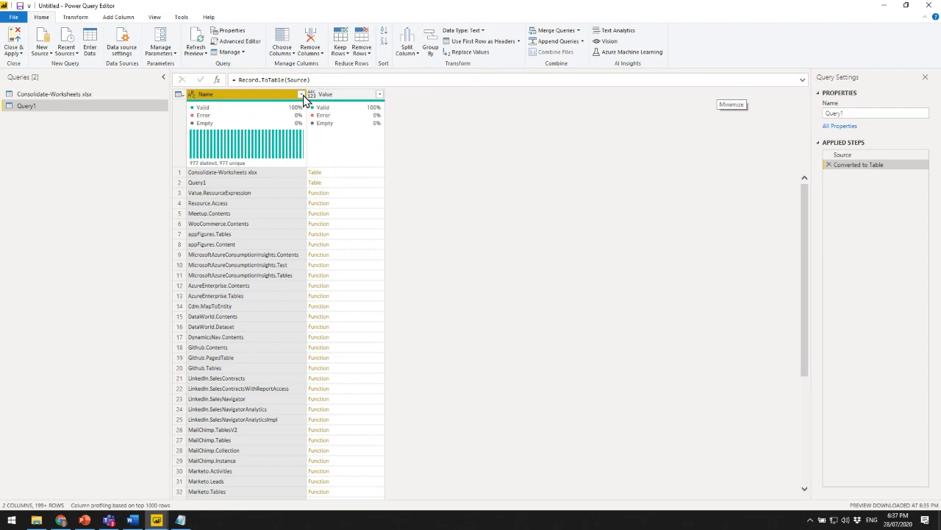
click(301, 94)
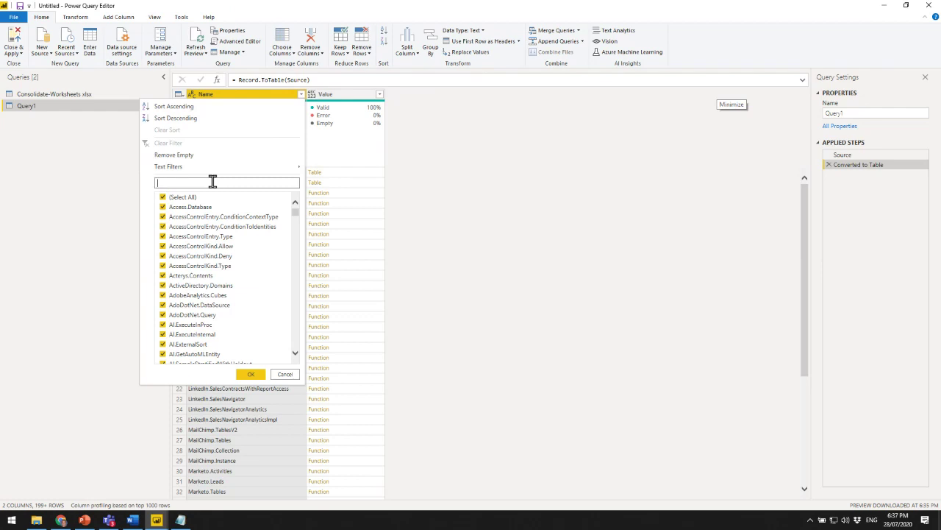
text(names)
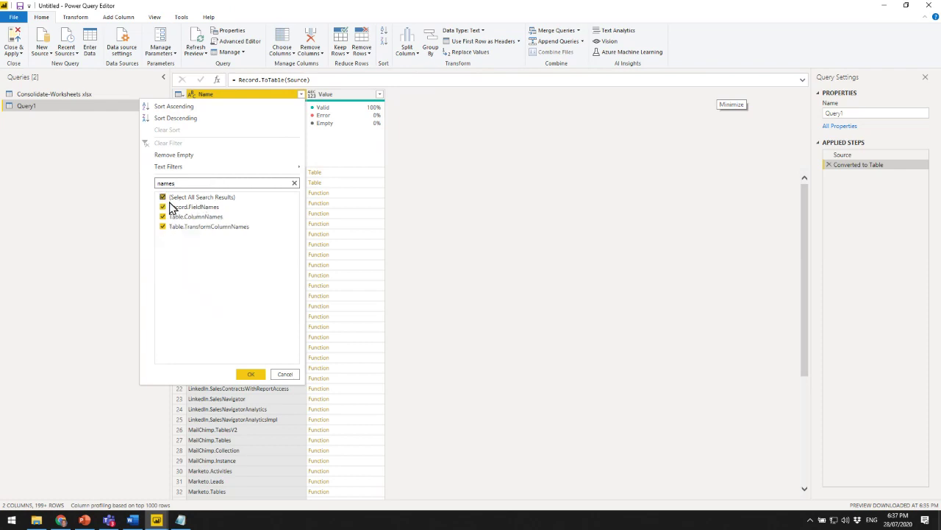
drag(158, 209, 232, 222)
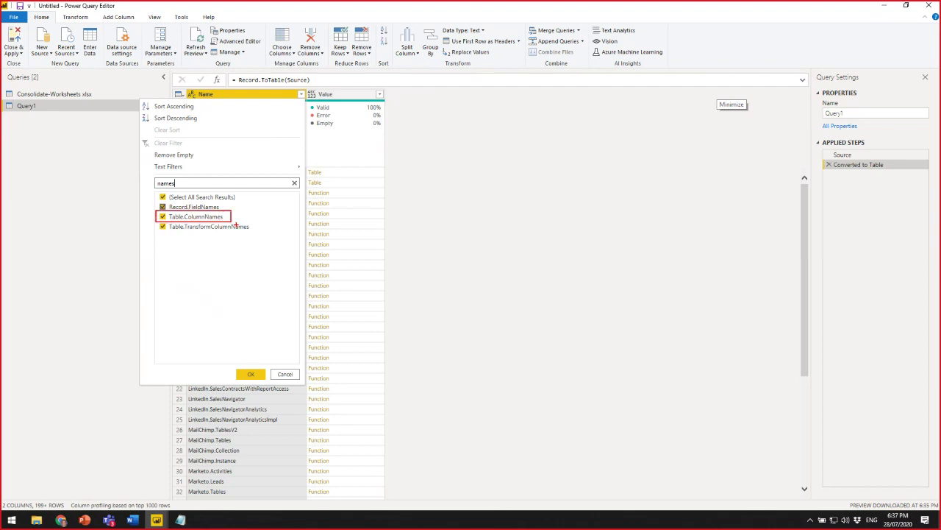
key(Escape)
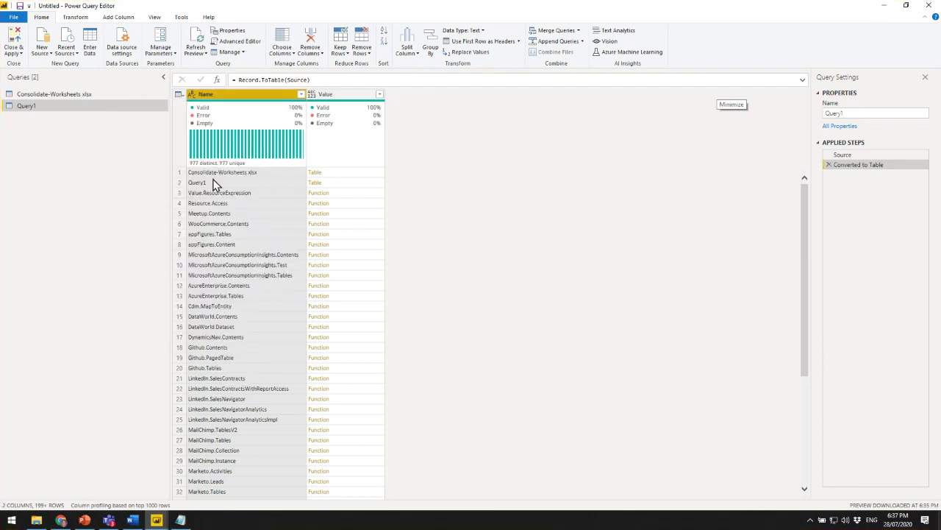
Filter the Name column of the function list to keep only Table.ColumnNames.
click(301, 94)
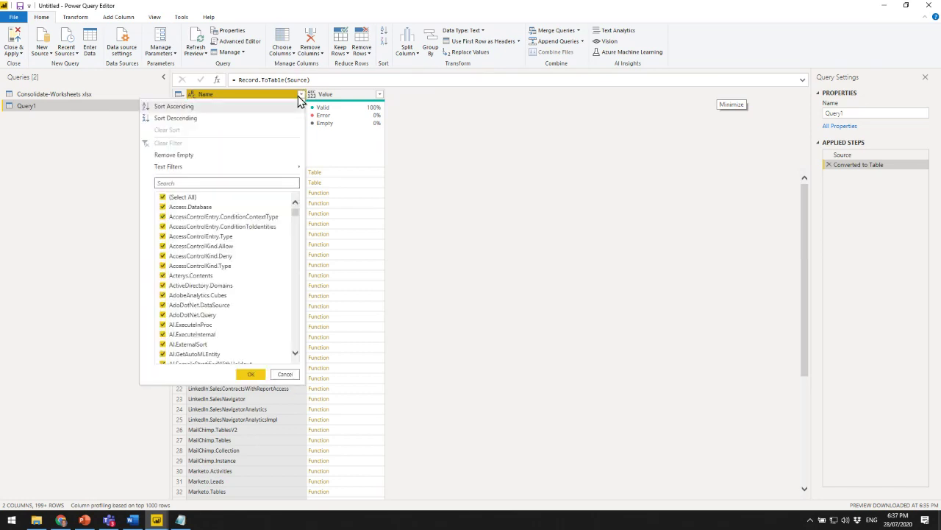
click(218, 182)
text(columnn)
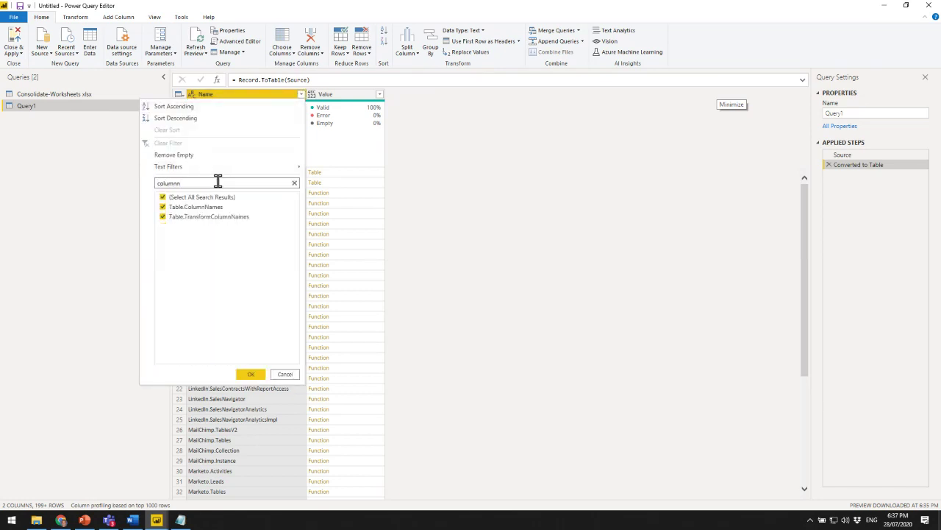
click(162, 216)
click(254, 374)
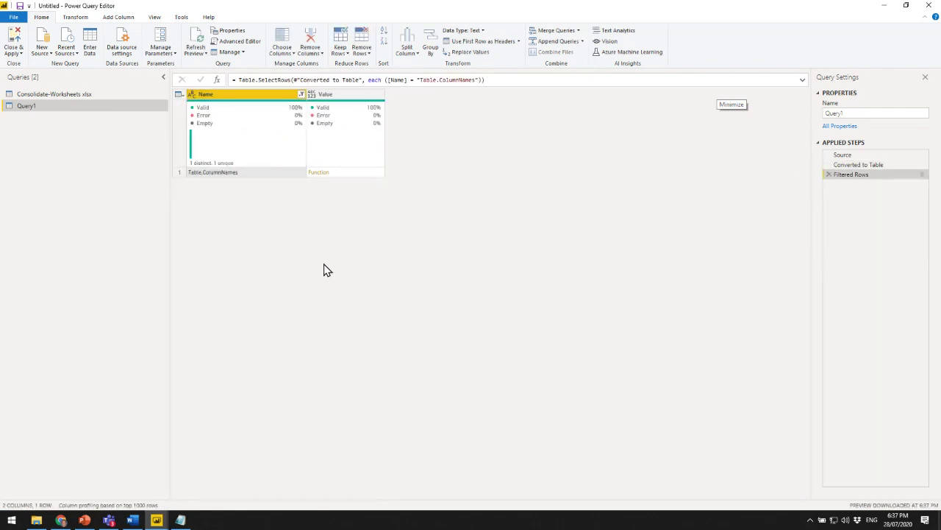
Drill into the Table.ColumnNames function to show its documentation, and dismiss the parameter dialog without choosing a table.
click(348, 177)
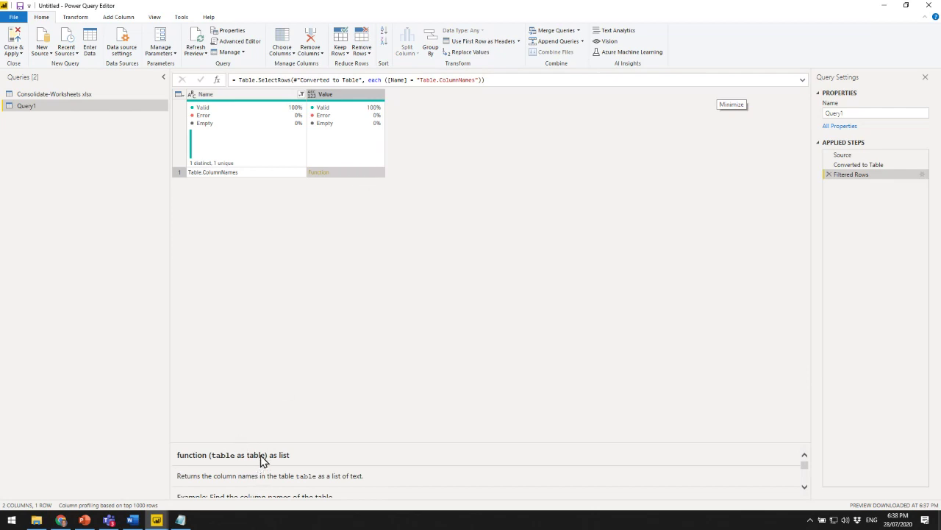
click(324, 180)
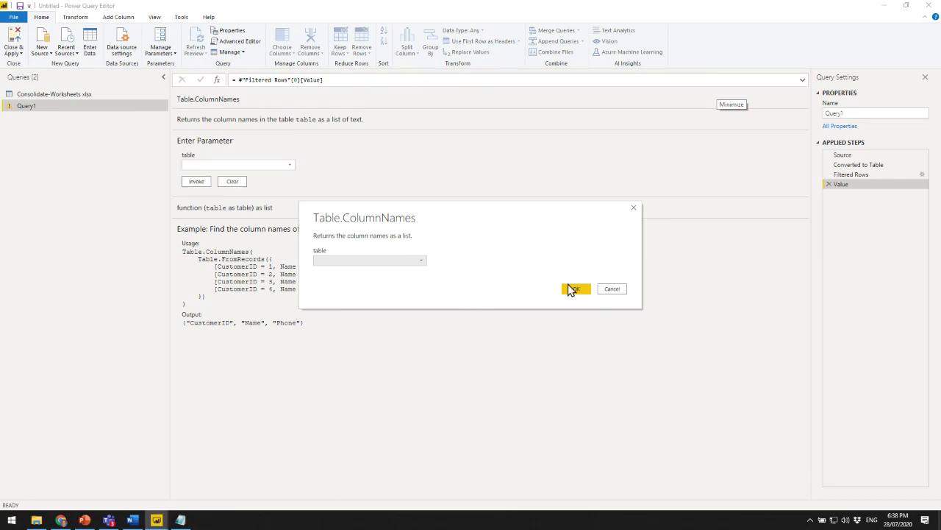
drag(481, 214, 536, 143)
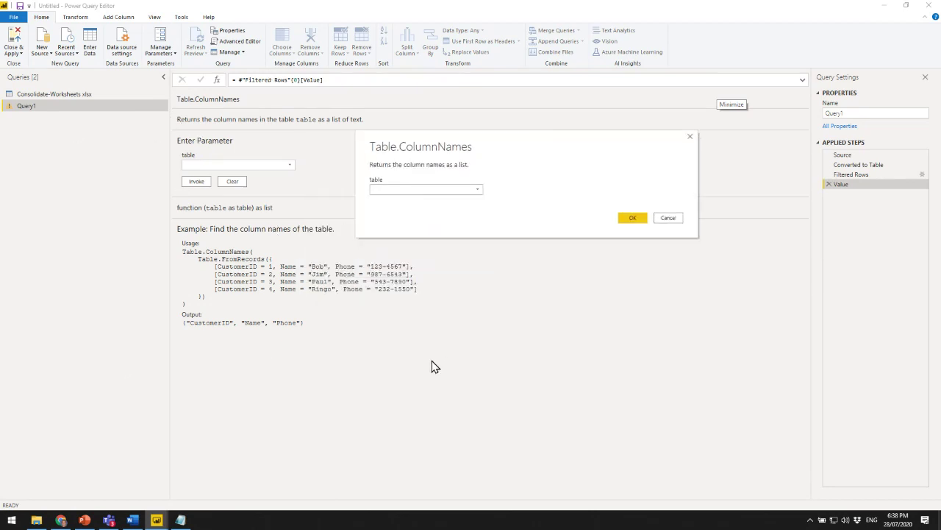
drag(475, 146, 528, 135)
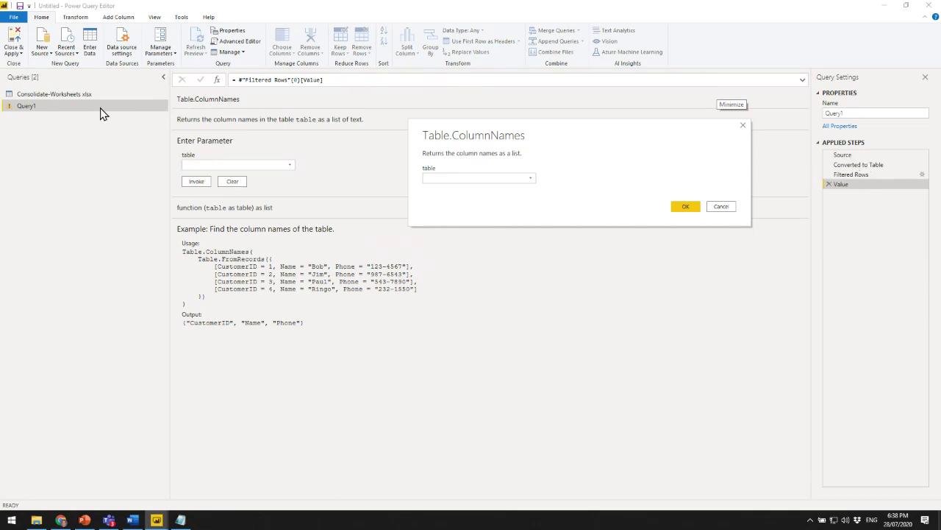
click(721, 207)
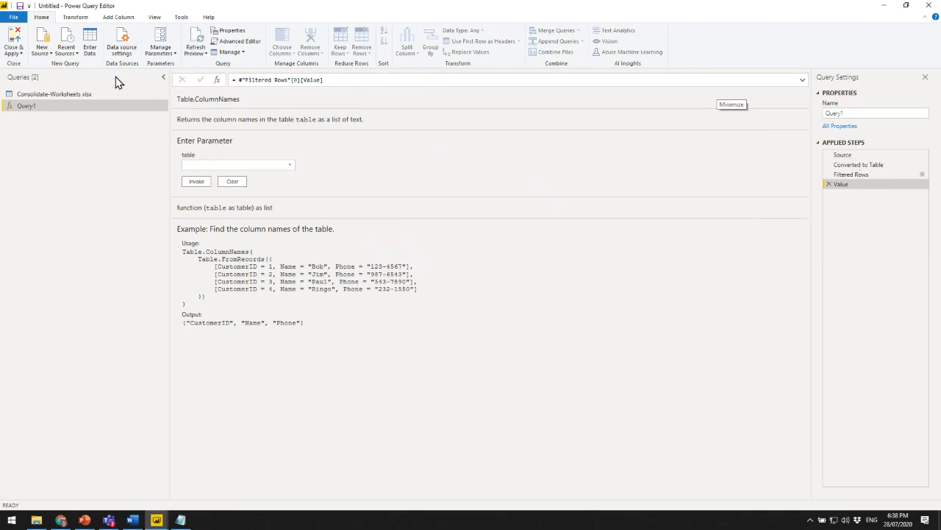
Rename the Consolidate-Worksheets query as Data.
click(89, 95)
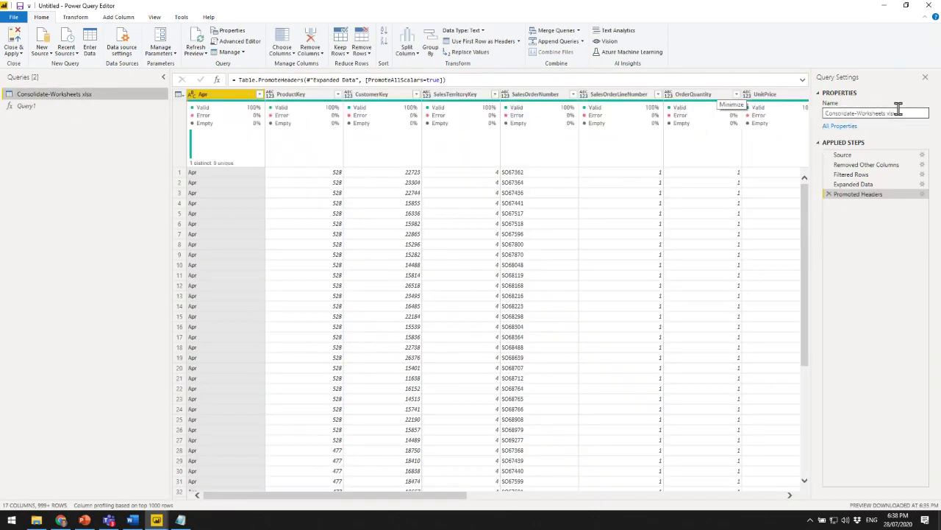
drag(898, 110, 826, 111)
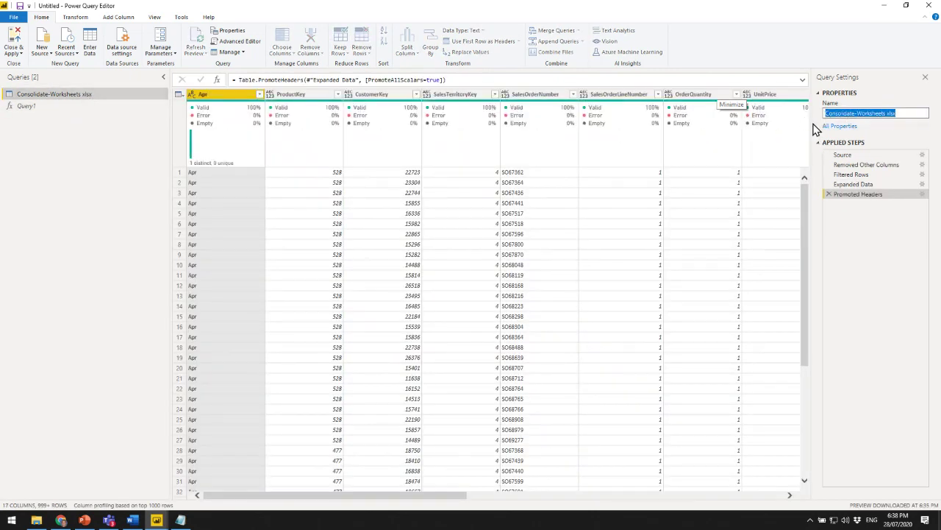
text(Sale)
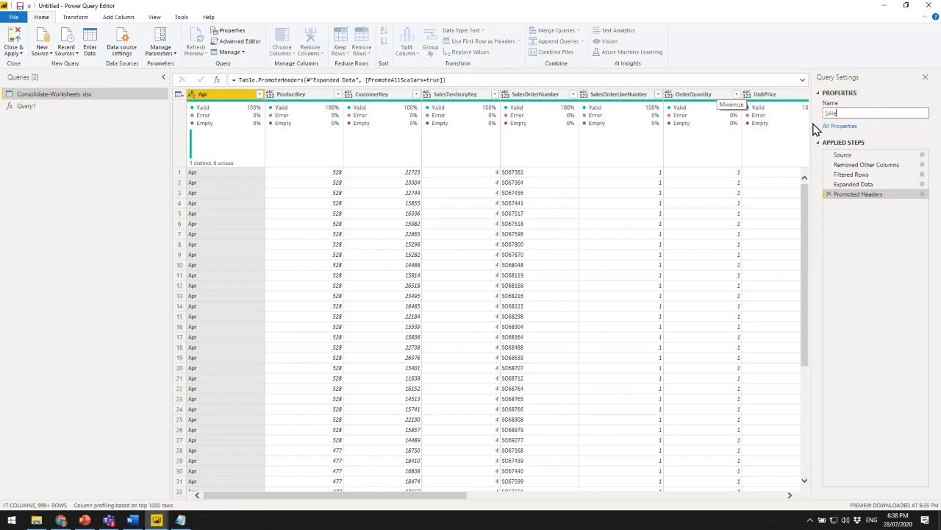
key(BackSpace)
key(BackSpace)
text(a)
key(BackSpace)
key(BackSpace)
text(Data)
key(Return)
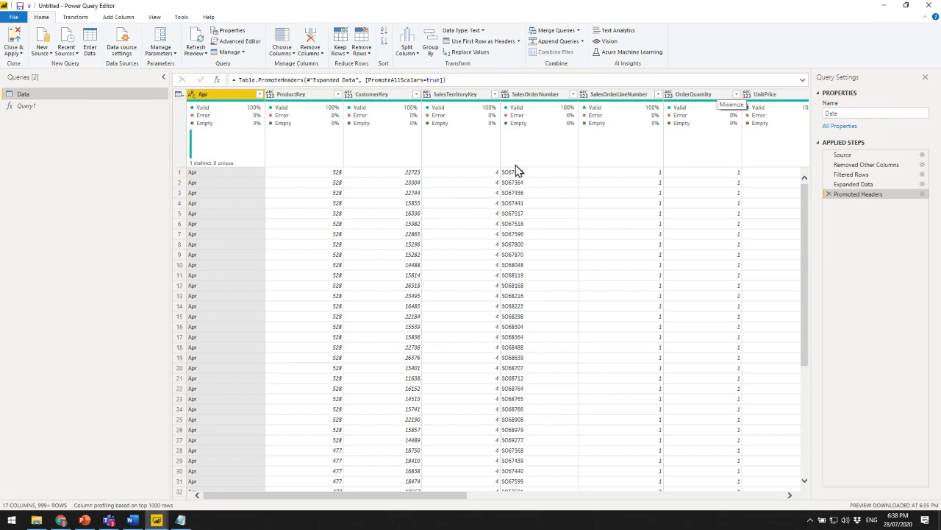
Add a custom step after Promoted Headers and rename the Promoted Headers step as AllData.
click(218, 81)
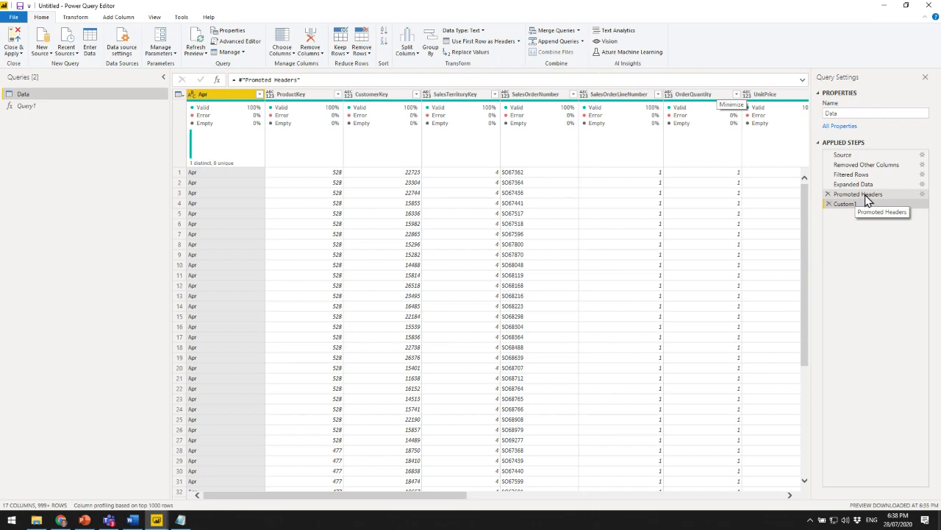
click(867, 197)
right_click(866, 197)
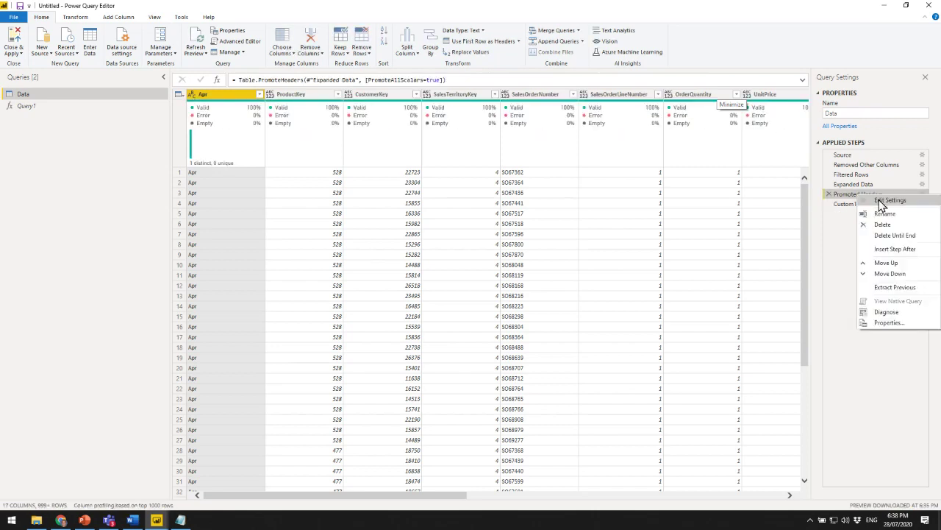
click(888, 212)
text(AllData)
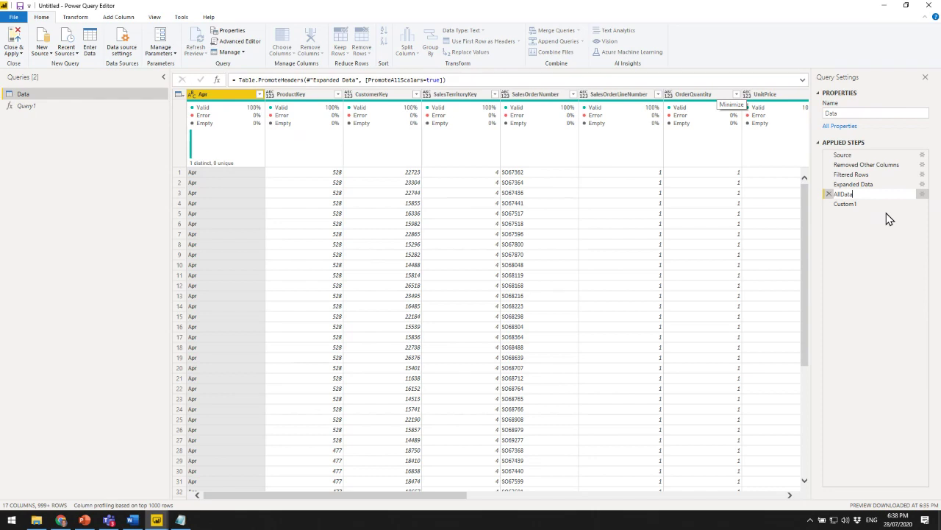
key(Return)
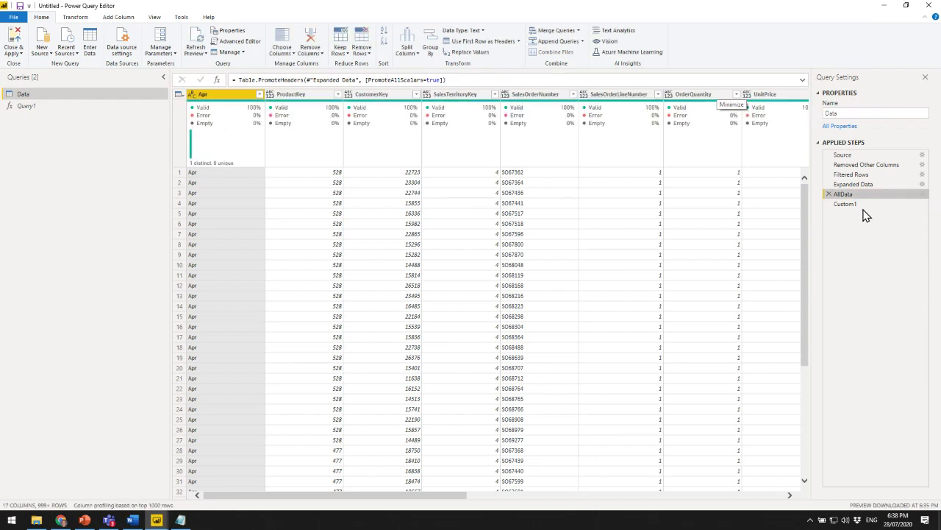
Set the custom step's formula to Table.ColumnNames(AllData) to list the column names.
click(855, 205)
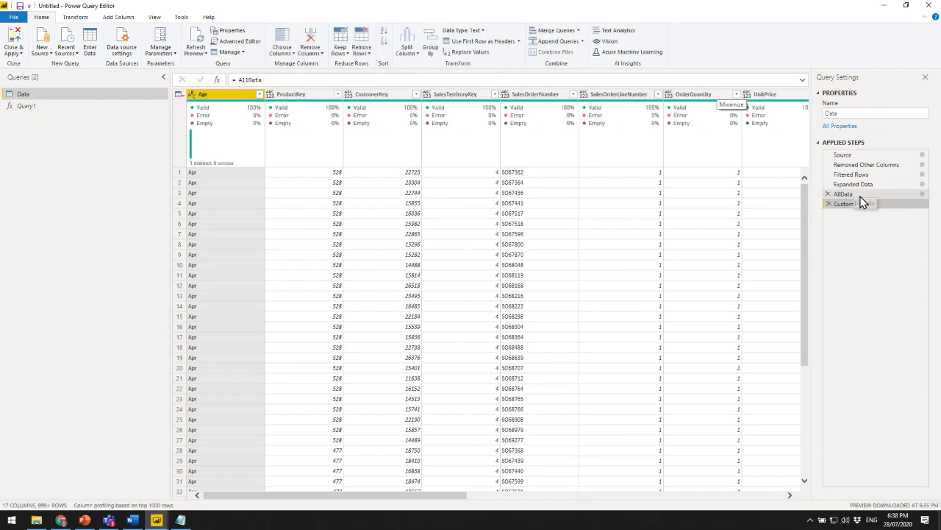
click(239, 81)
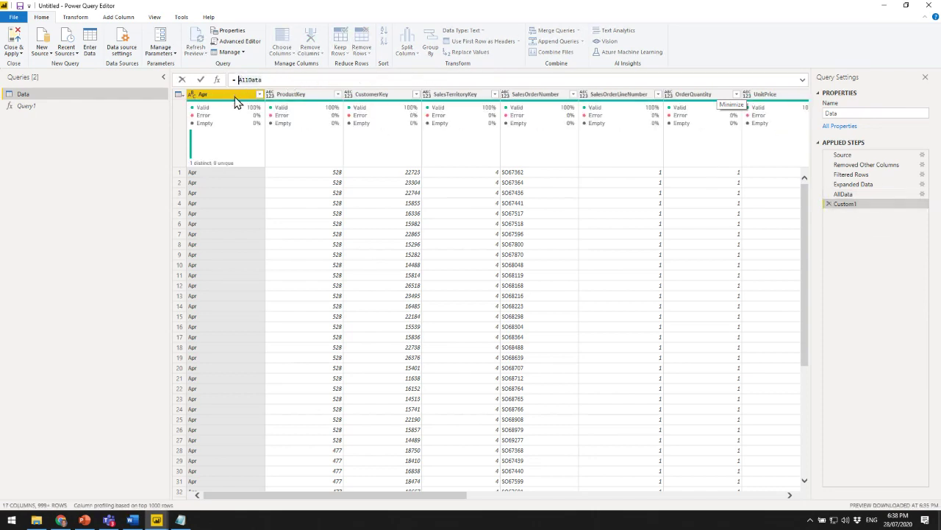
text(Table)
key(BackSpace)
key(BackSpace)
text(le.Column)
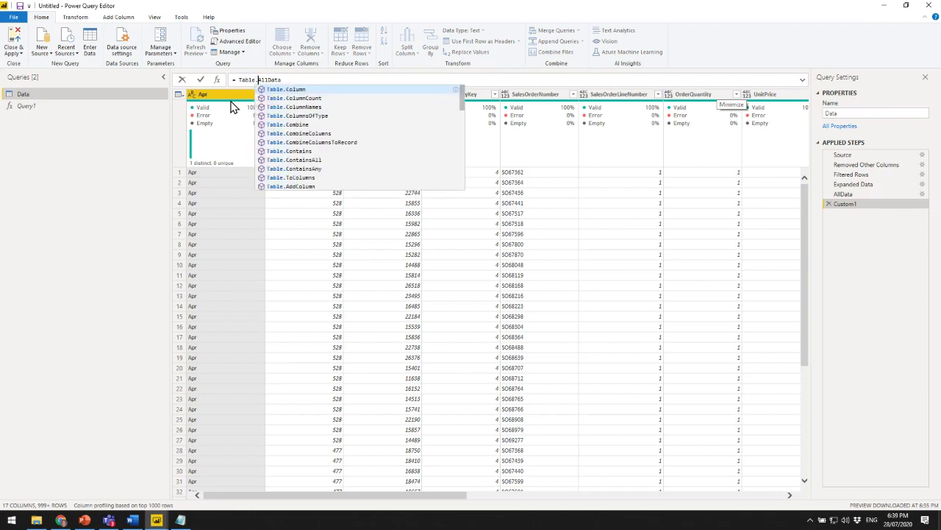
text(Names()
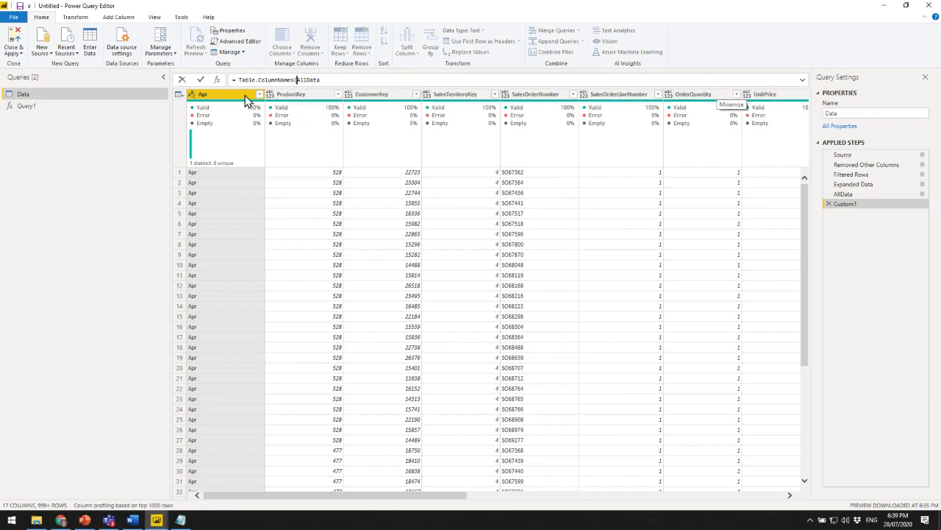
click(339, 81)
text())
key(Return)
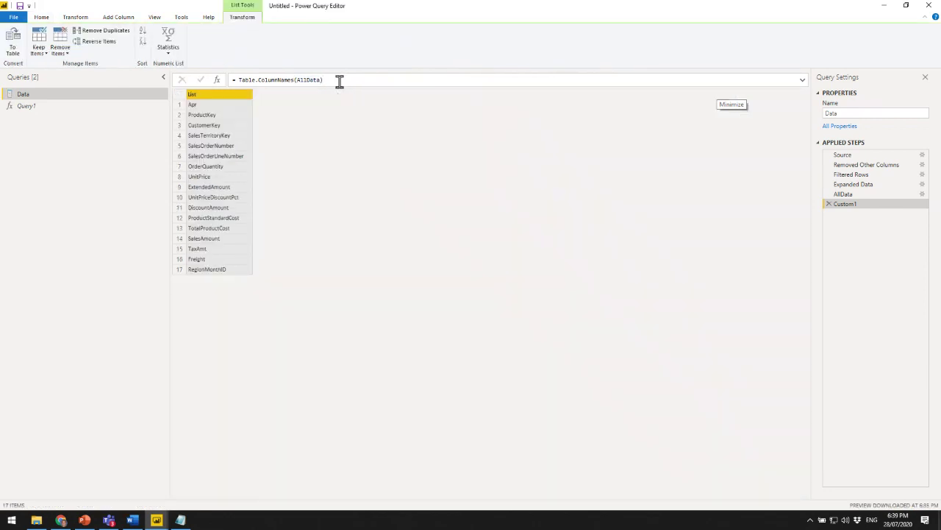
key(ctrl+2)
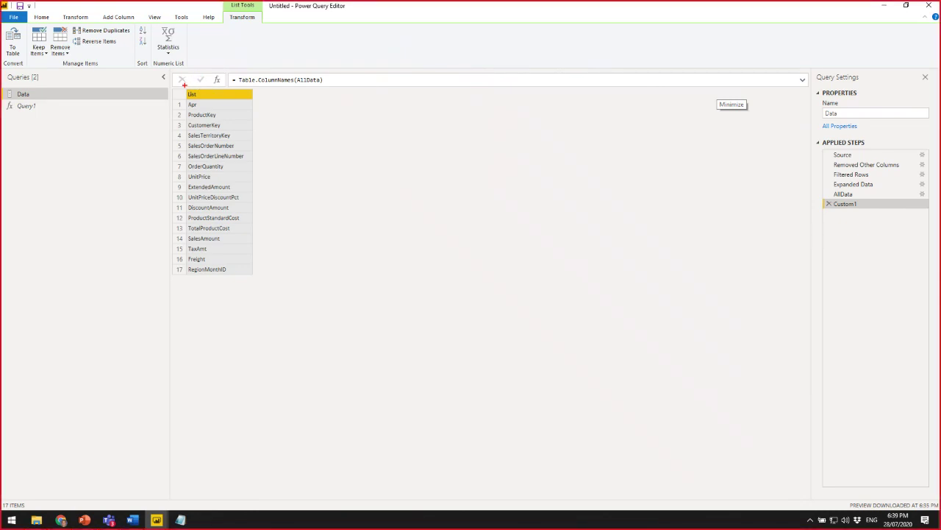
drag(181, 88, 261, 282)
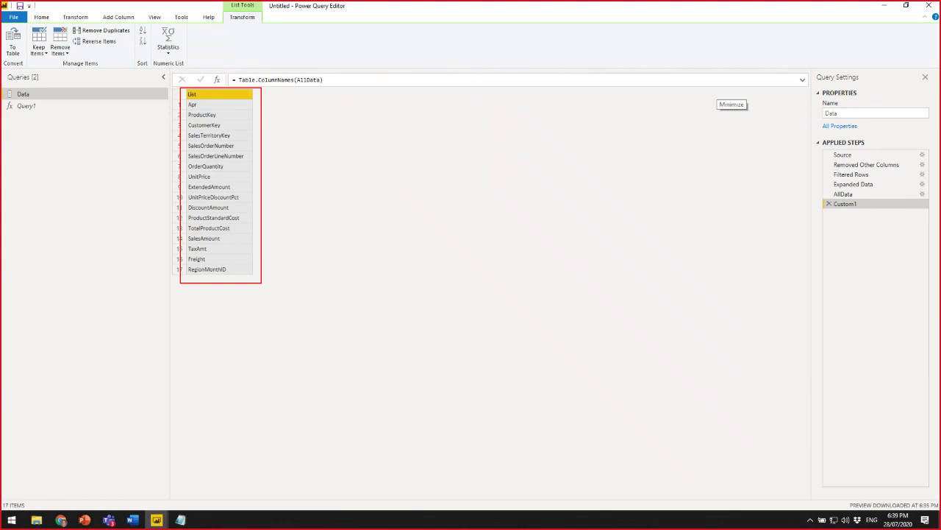
key(Escape)
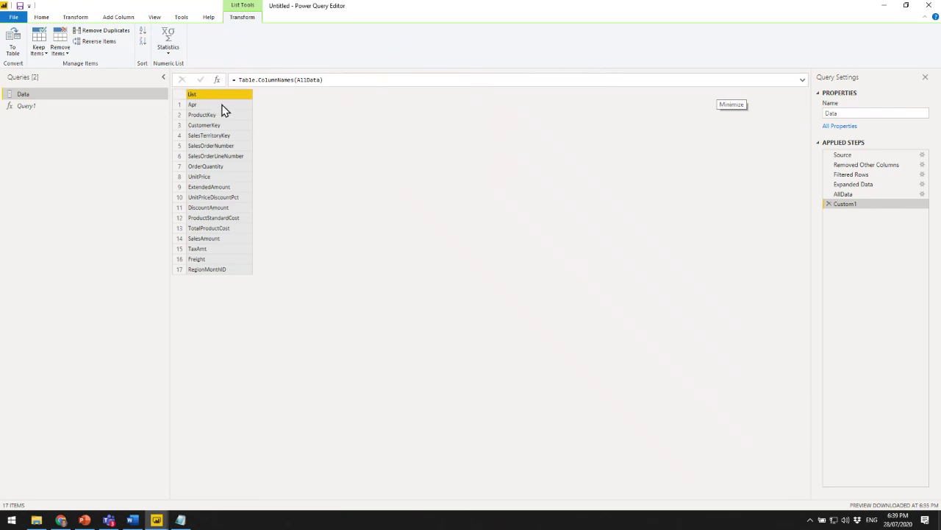
Extend the custom step's formula to Table.ColumnNames(AllData){0} to extract the first column name.
click(222, 105)
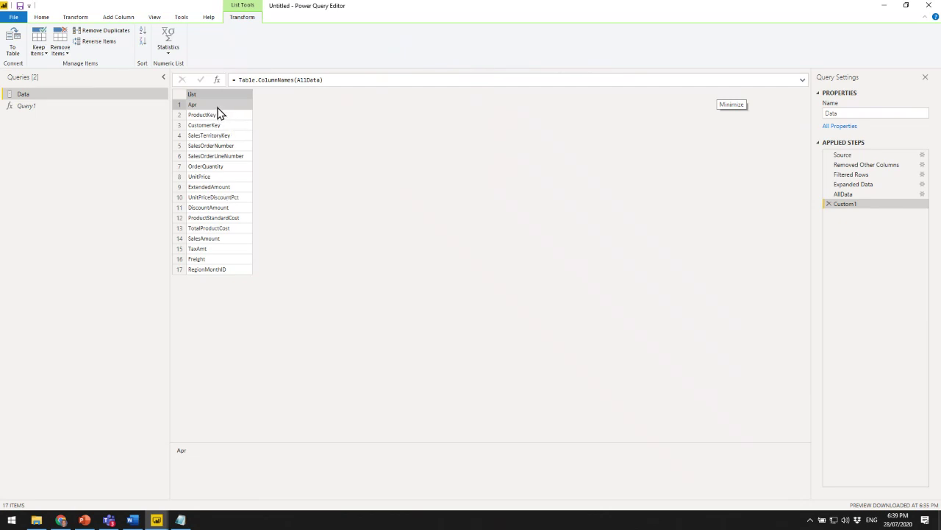
click(354, 80)
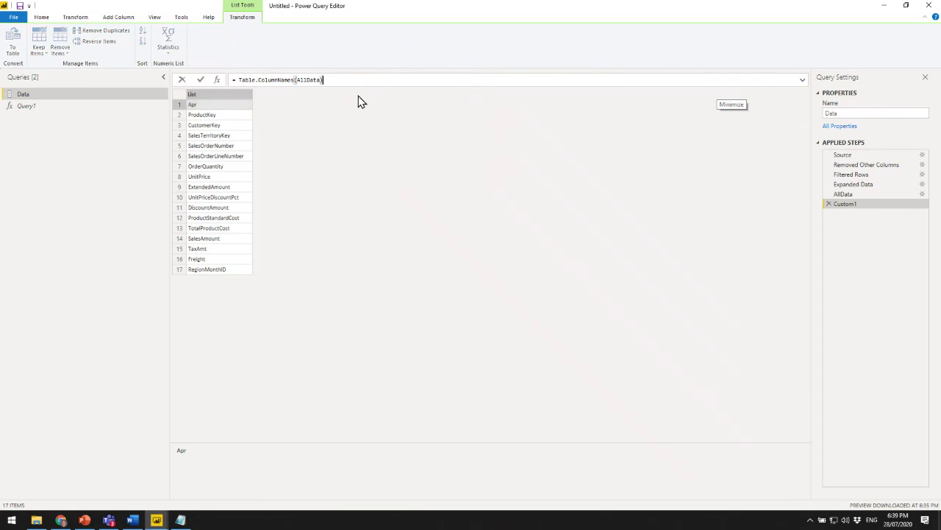
text({0)
key(Return)
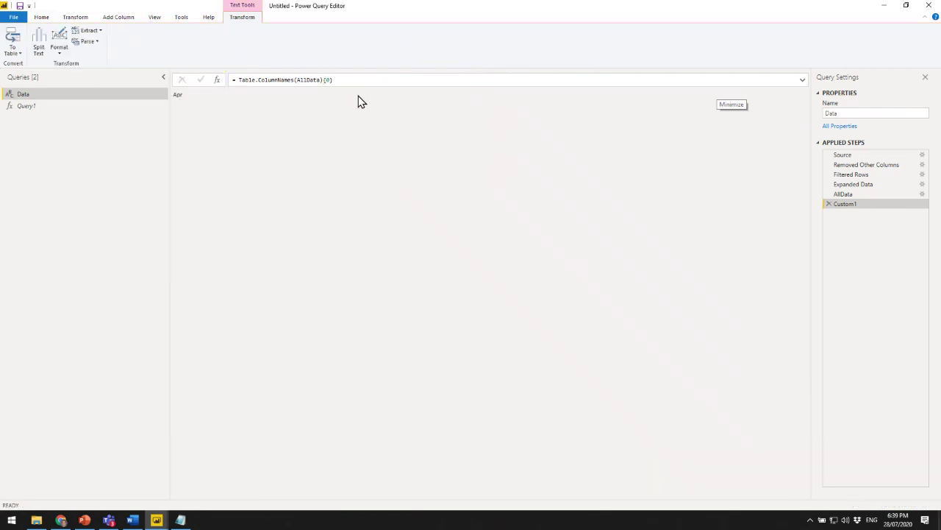
Copy the expression Table.ColumnNames(AllData){0} from the custom step's formula and delete that step.
key(ctrl+a)
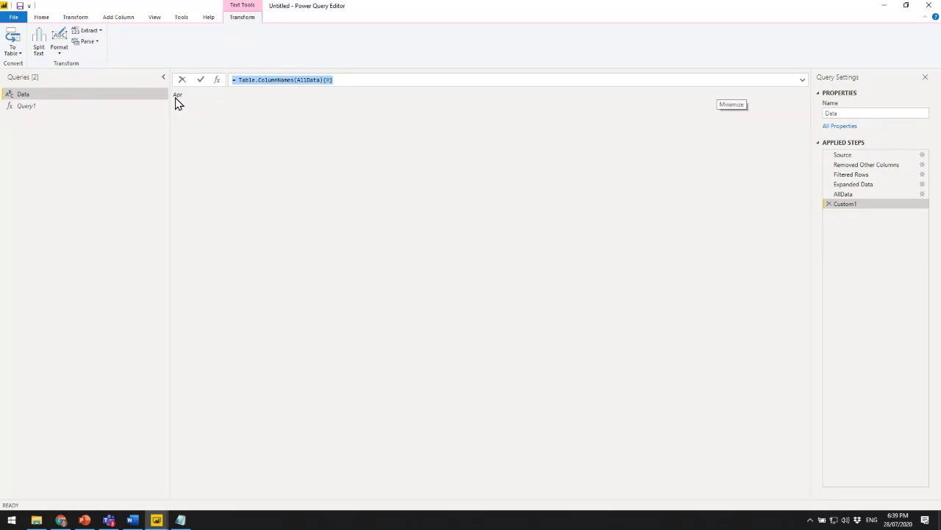
click(333, 79)
drag(237, 80, 343, 80)
key(ctrl+c)
click(406, 178)
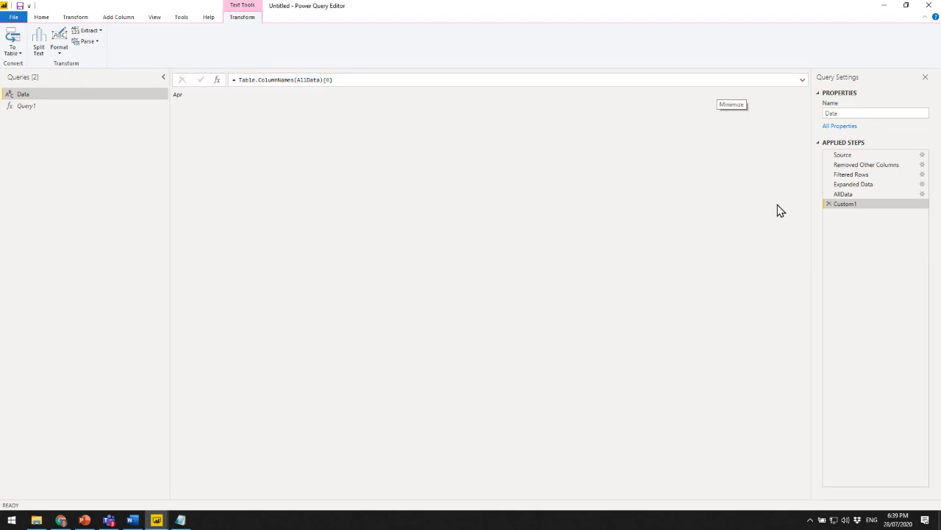
click(829, 204)
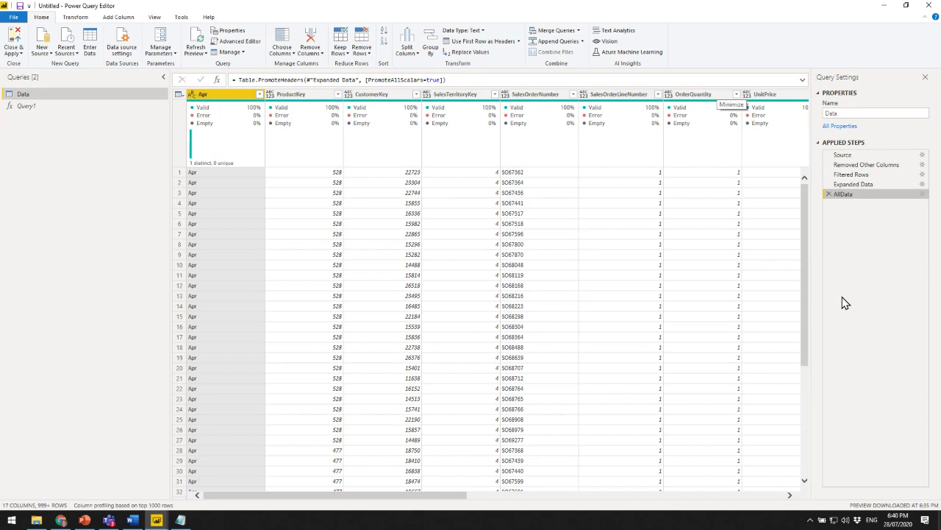
Rename the Apr column as Month.
double_click(225, 94)
text(Month)
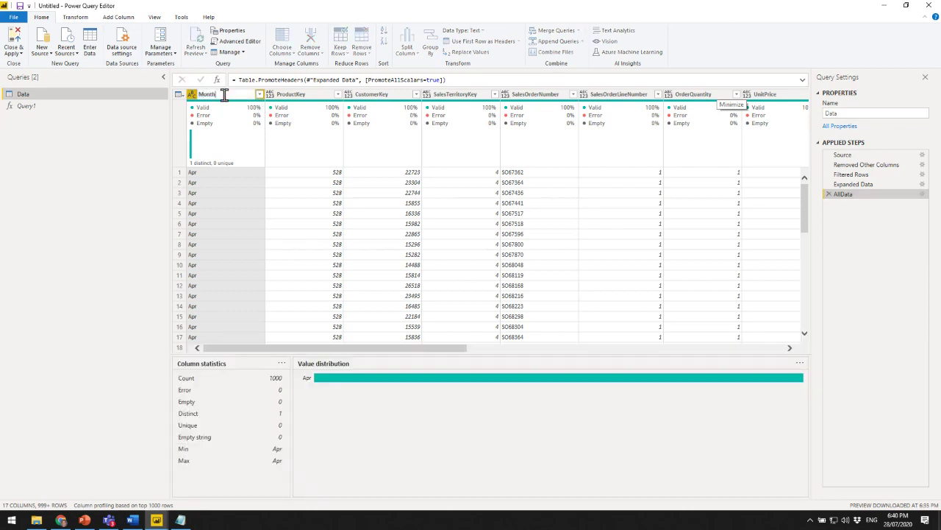
key(Return)
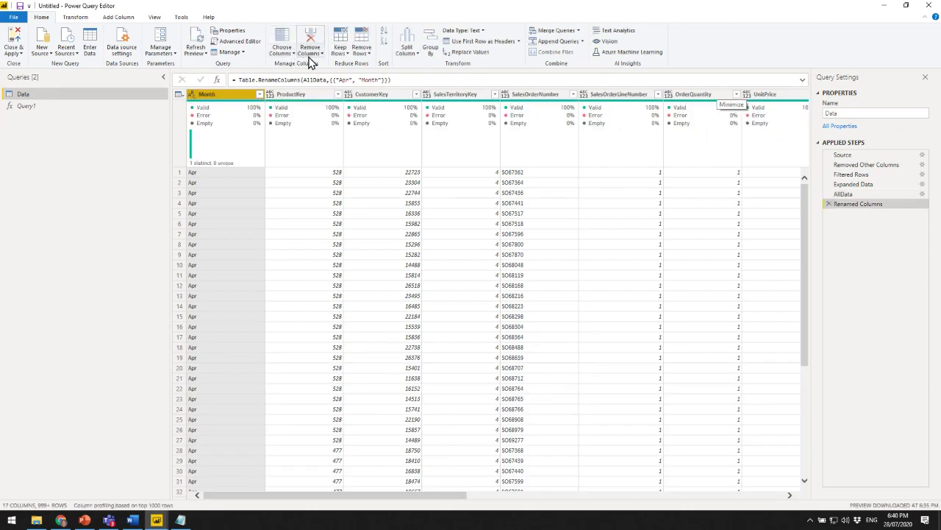
Replace the hard-coded "Apr" in the rename formula with the copied expression Table.ColumnNames(AllData){0} and apply it.
mouse_move(333, 71)
mouse_down()
mouse_move(359, 85)
mouse_move(351, 96)
mouse_up()
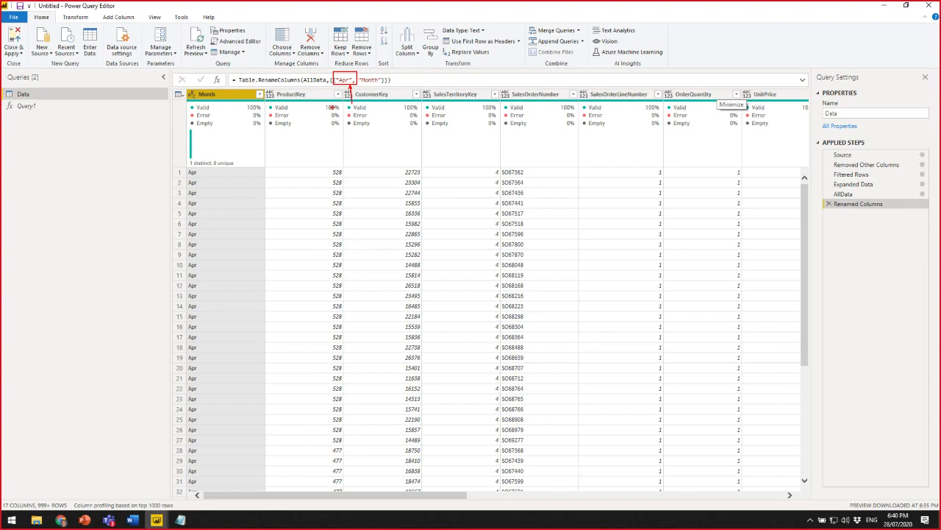
key(Escape)
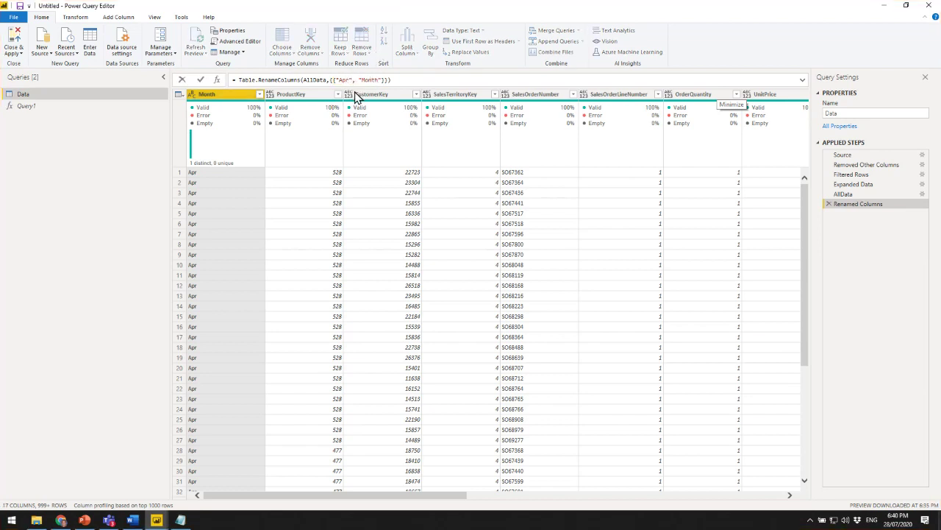
key(shift+Left)
key(shift+Left)
key(shift+Left)
key(shift+Left)
key(shift+Left)
key(ctrl+v)
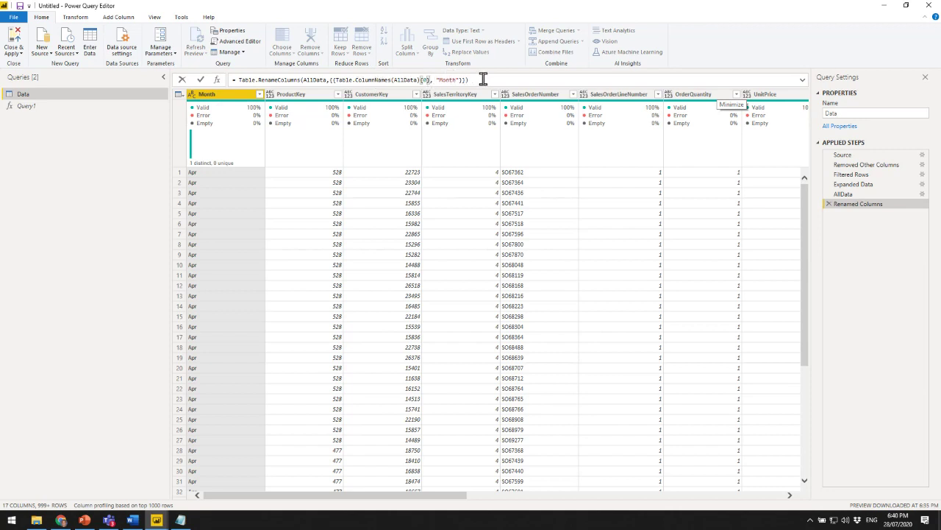
click(201, 81)
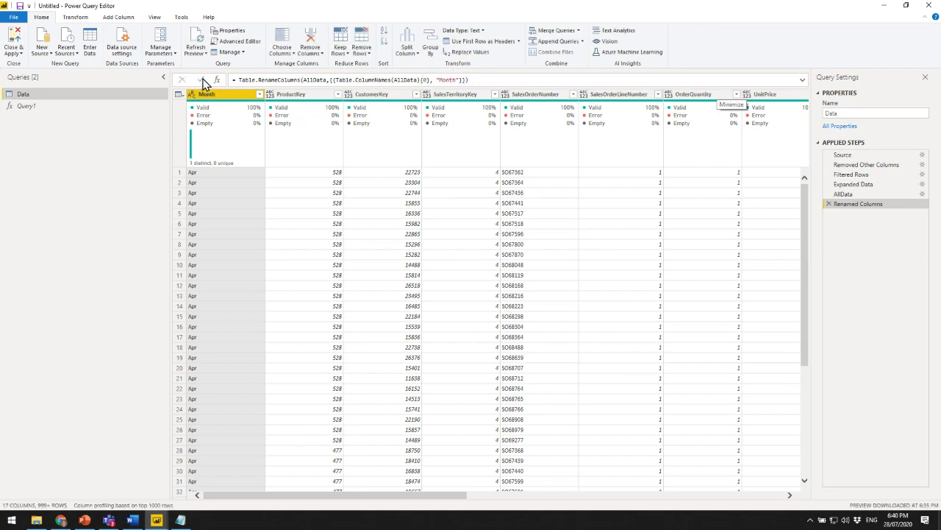
Make May the first worksheet of Consolidate-Worksheets.xlsx in Excel, and refresh the Data query's preview in Power Query.
click(36, 520)
double_click(356, 179)
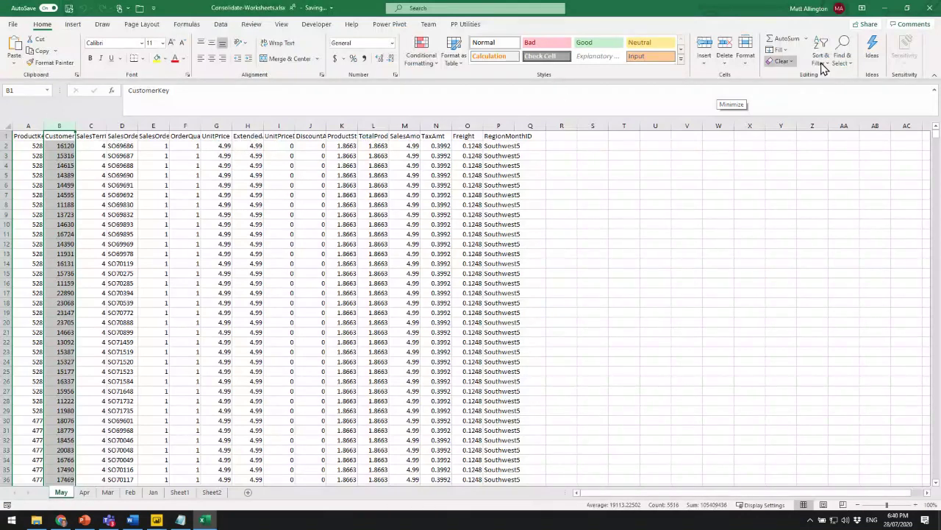
click(926, 8)
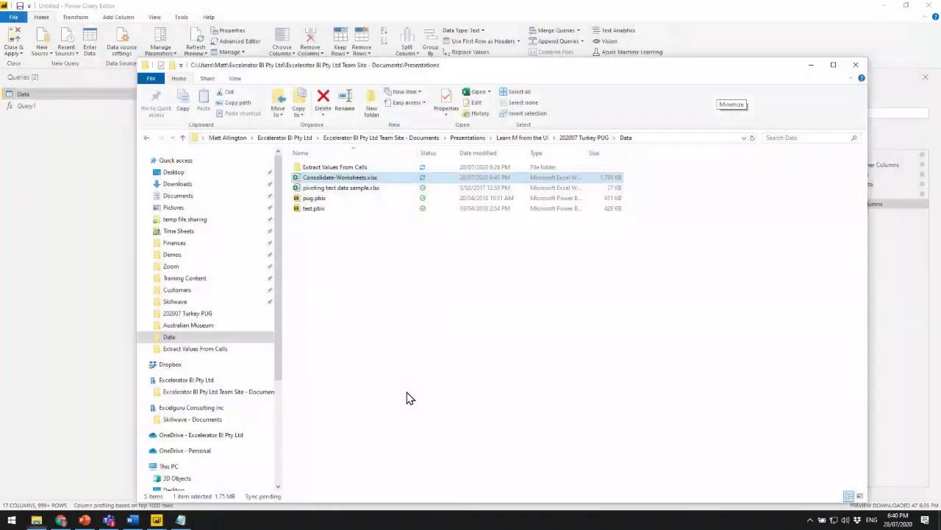
click(69, 212)
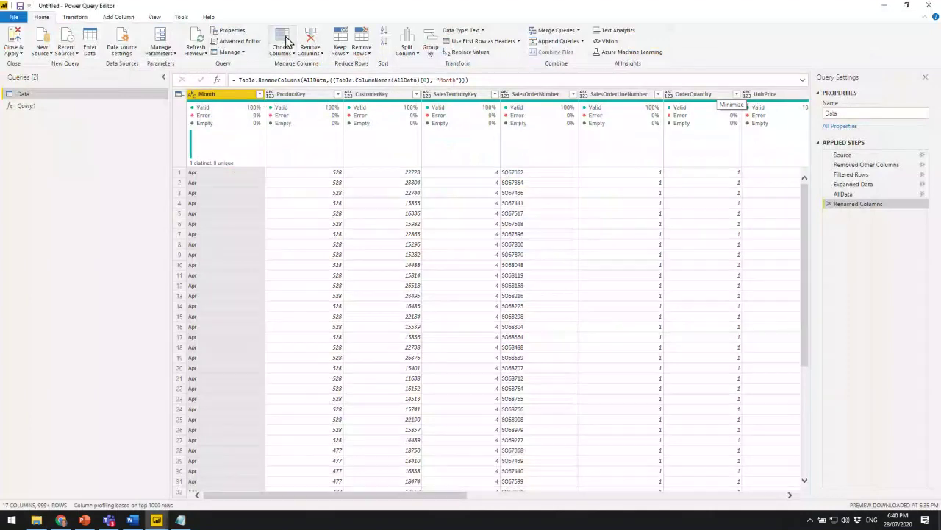
click(194, 44)
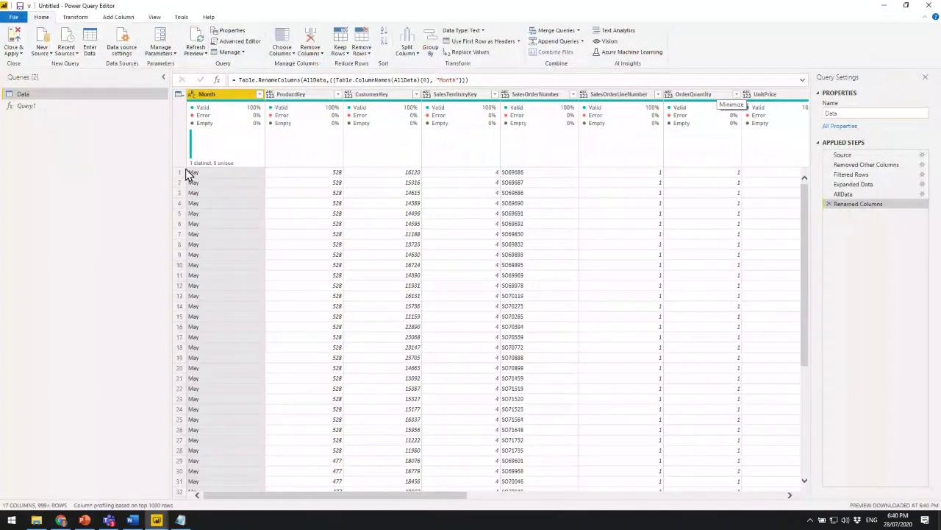
key(ctrl+2)
drag(185, 167, 215, 280)
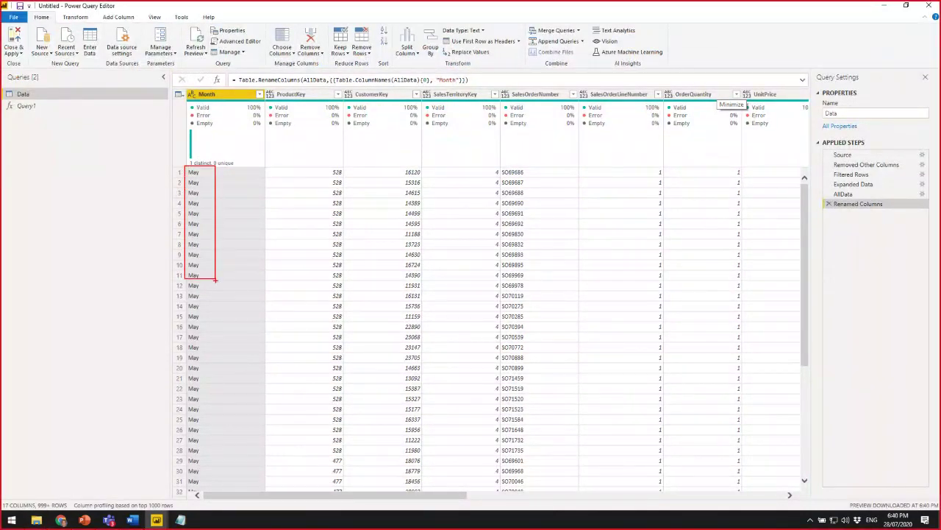
drag(191, 86, 237, 103)
key(Escape)
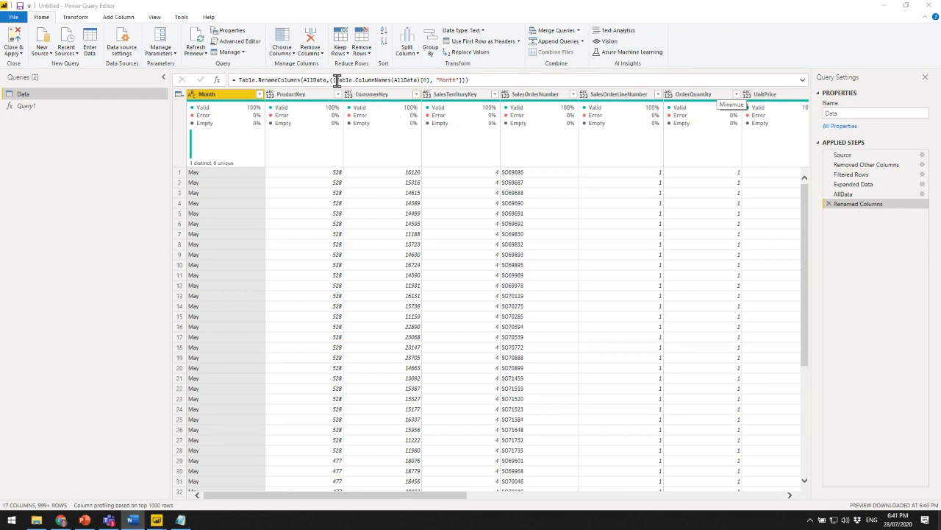
drag(334, 79, 431, 79)
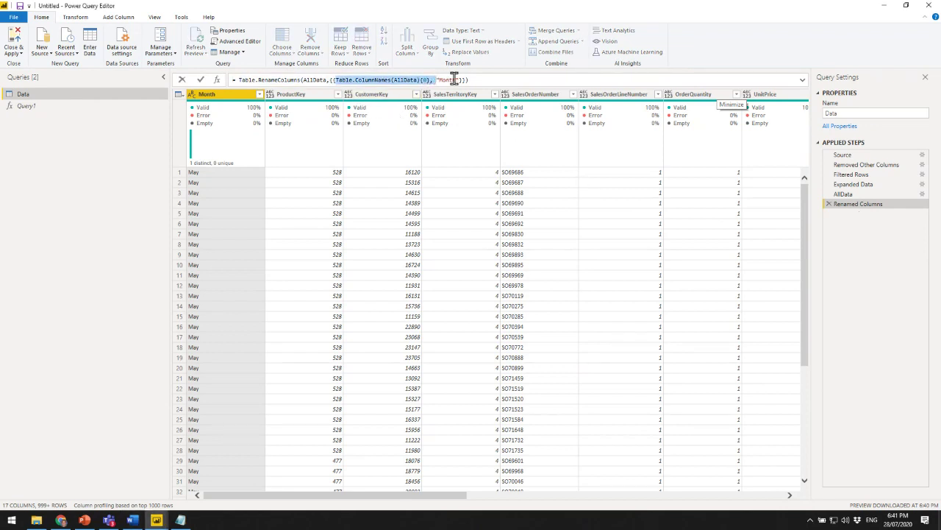
click(477, 79)
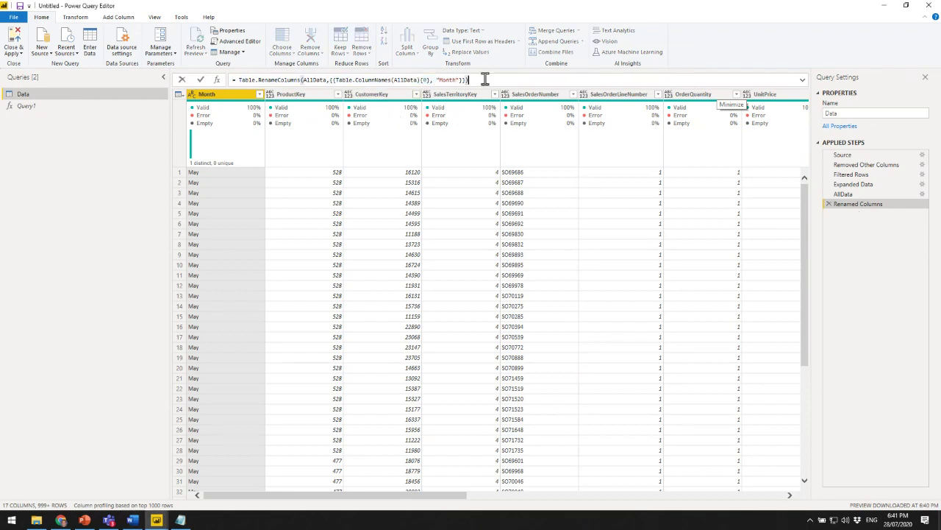
Add the description "Changed absolute ref to relative ref" to the Renamed Columns step's properties.
right_click(868, 205)
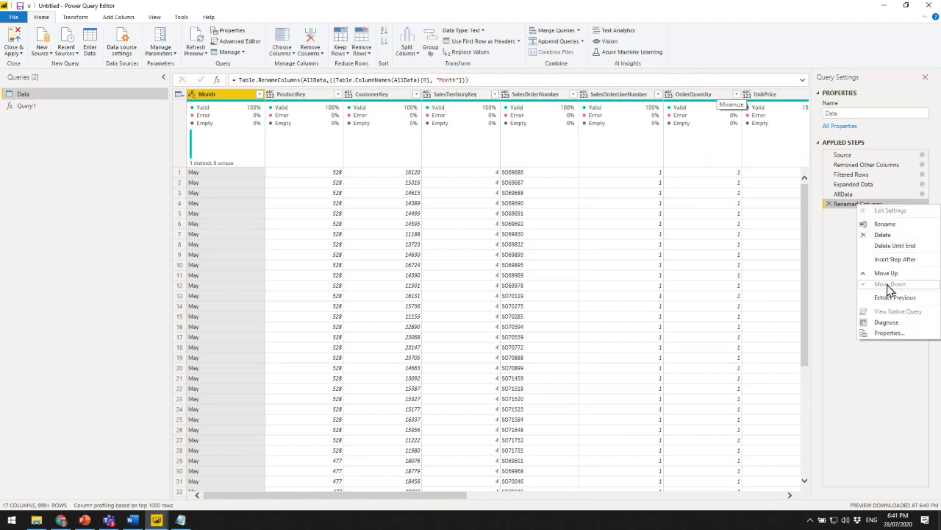
click(898, 334)
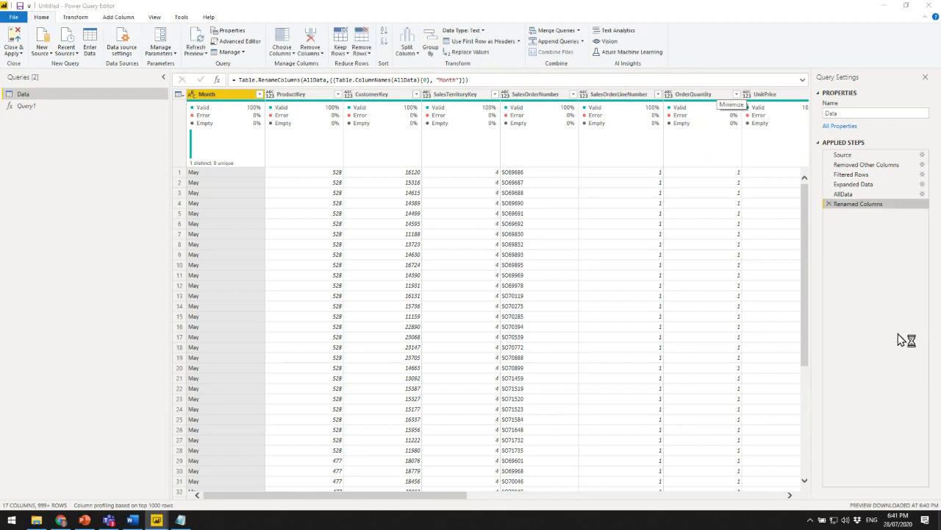
click(442, 252)
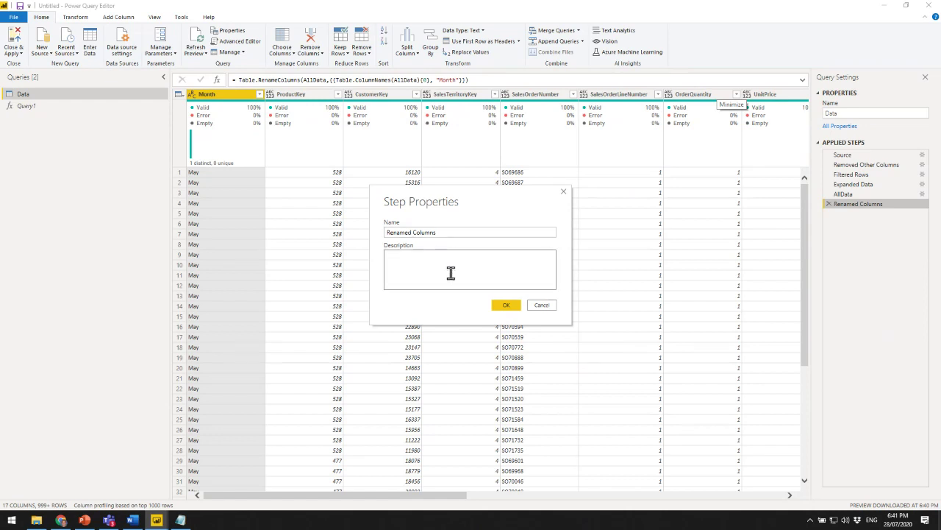
text(Changed absolute ref to rele)
text(tive ref)
click(506, 305)
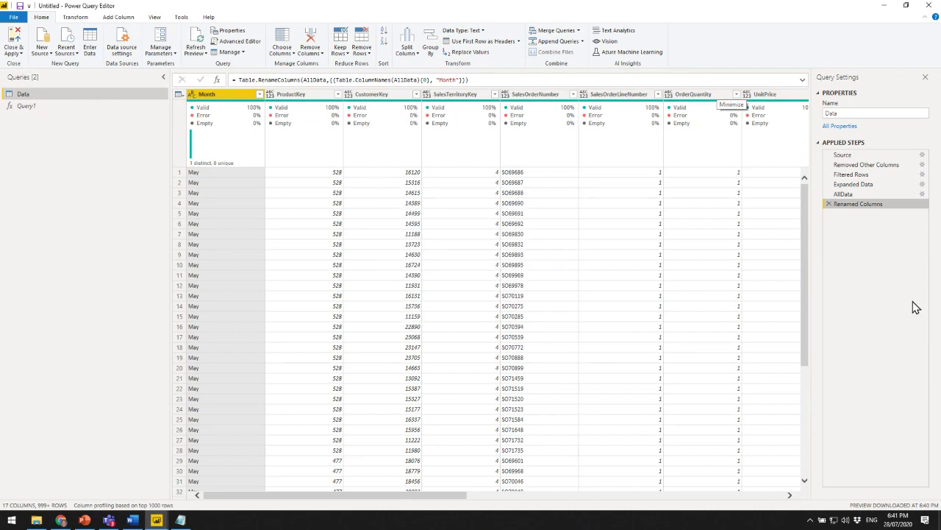
key(ctrl+2)
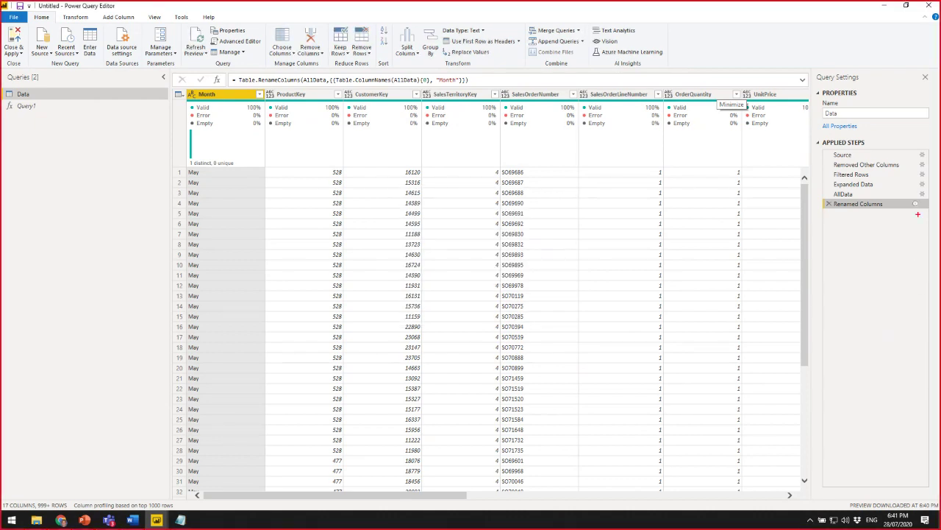
mouse_move(908, 196)
mouse_down()
mouse_move(923, 212)
mouse_move(914, 240)
mouse_up()
key(Escape)
mouse_move(915, 208)
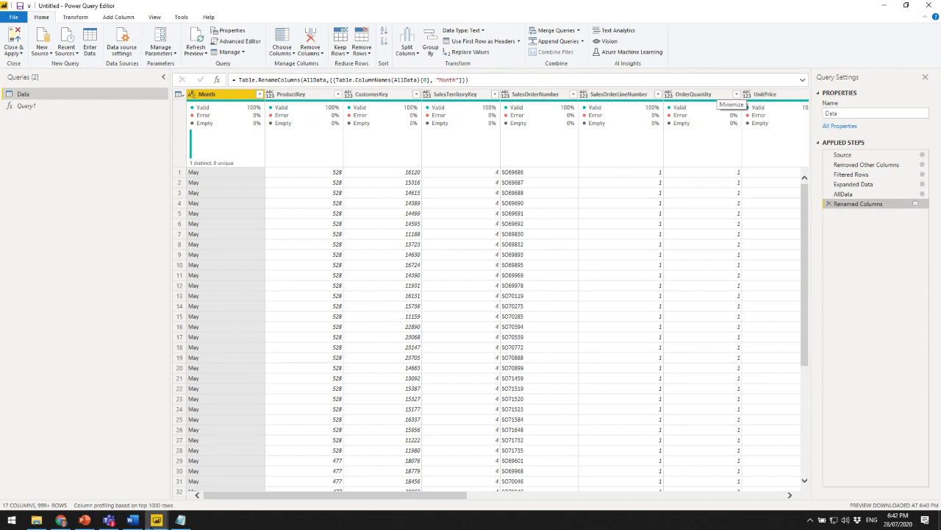
Switch to the PowerPoint presentation Learn M from the UI final.pptx and start the slide show from the "Relative column and row names" slide.
mouse_move(88, 522)
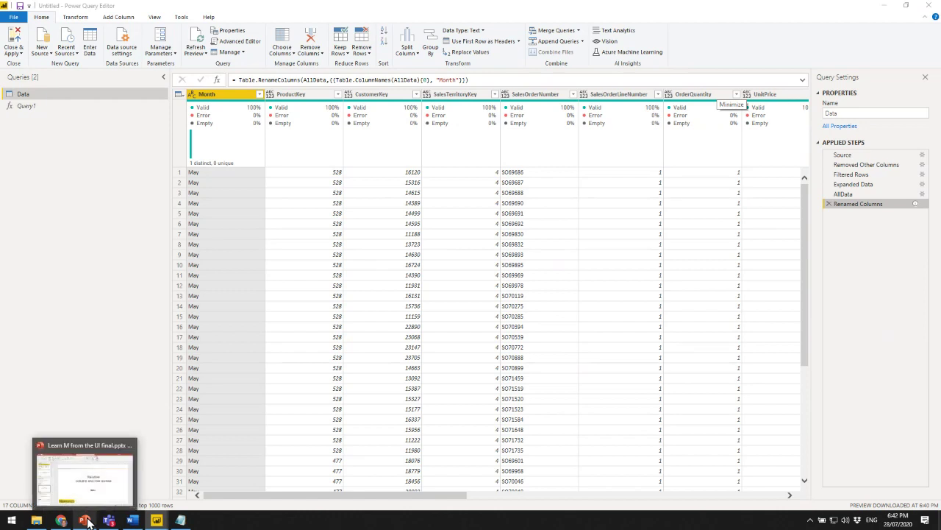
click(87, 521)
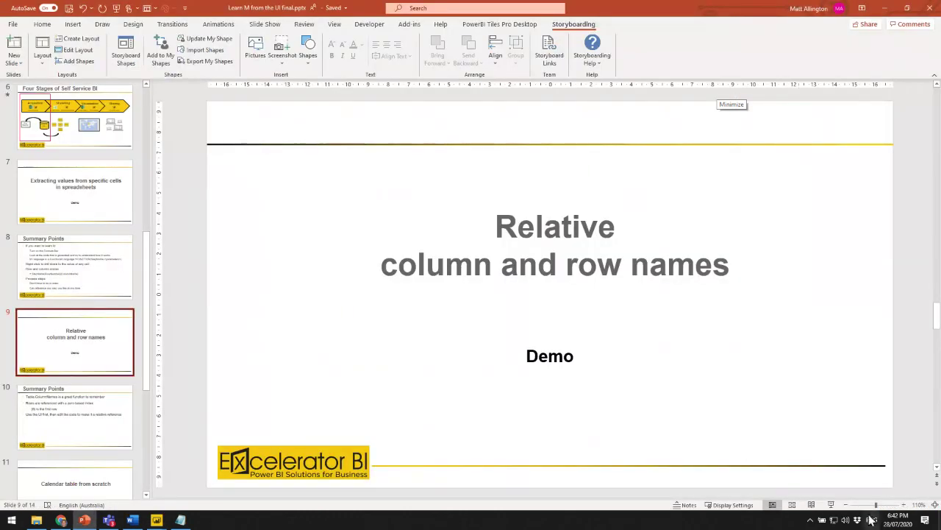
click(831, 506)
click(832, 504)
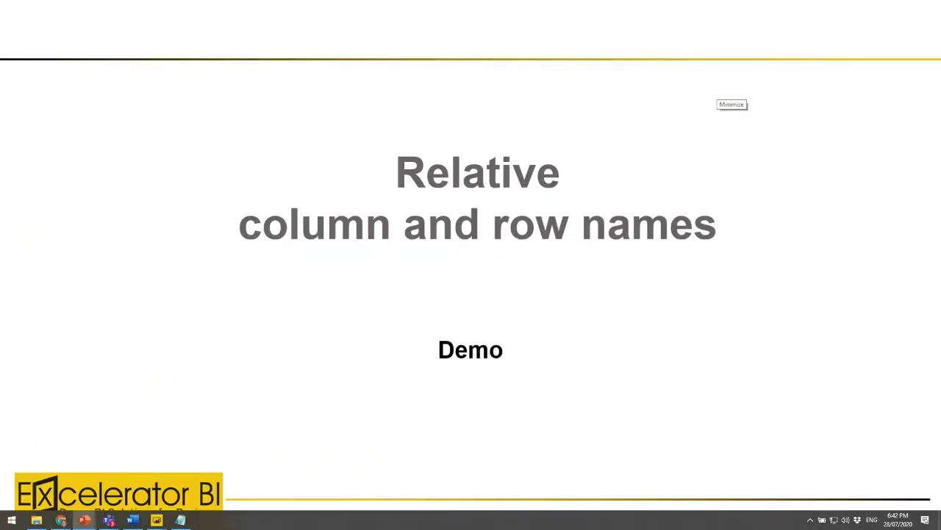
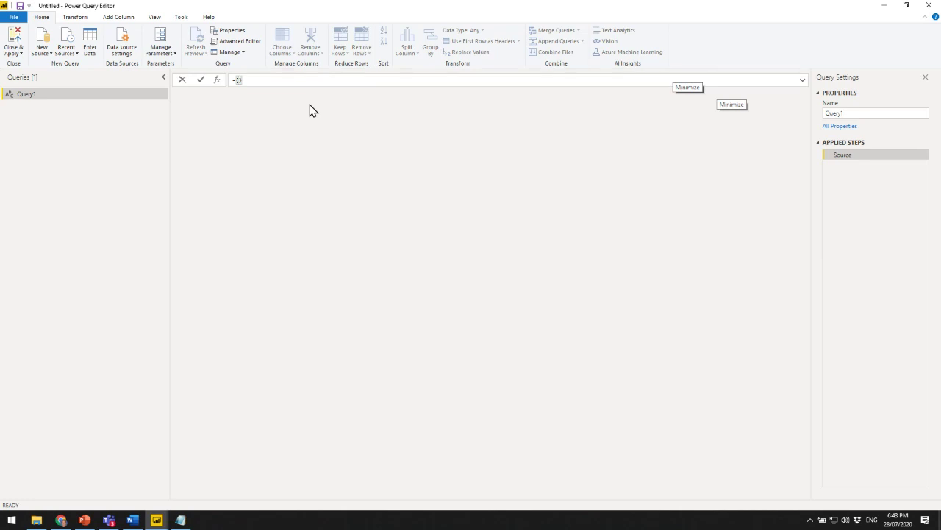
Enter the list {1,2,3} as Query1's source formula, and extend it with the text "A" and TRUE.
text(1,2,3)
key(Return)
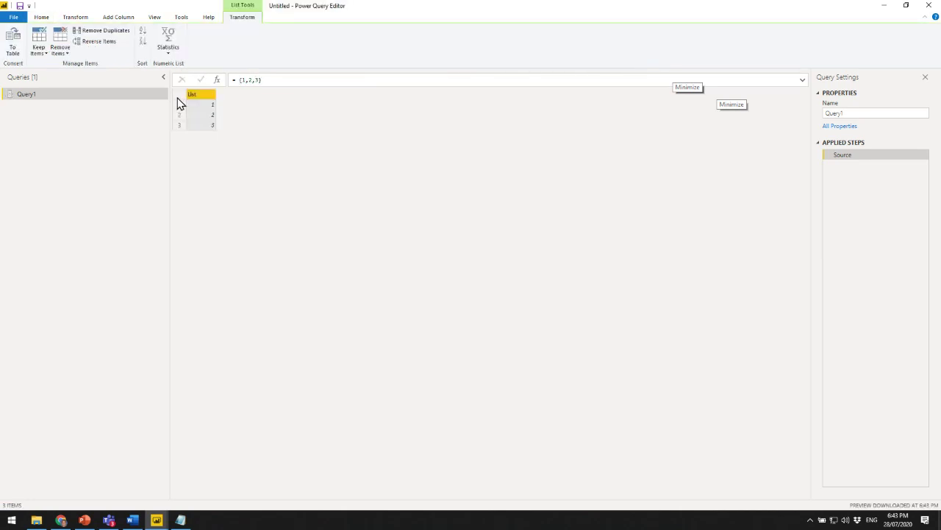
click(258, 80)
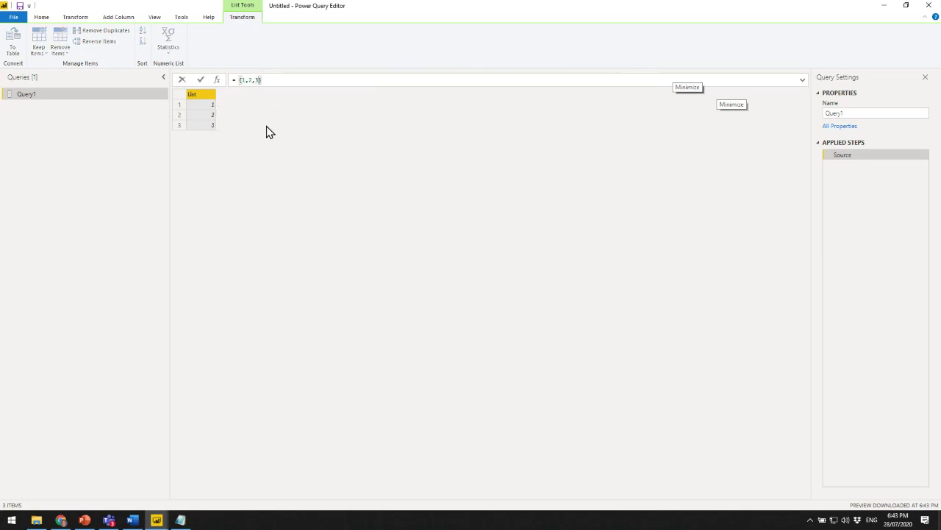
text(,"")
text(A)
key(Right)
text(,TR)
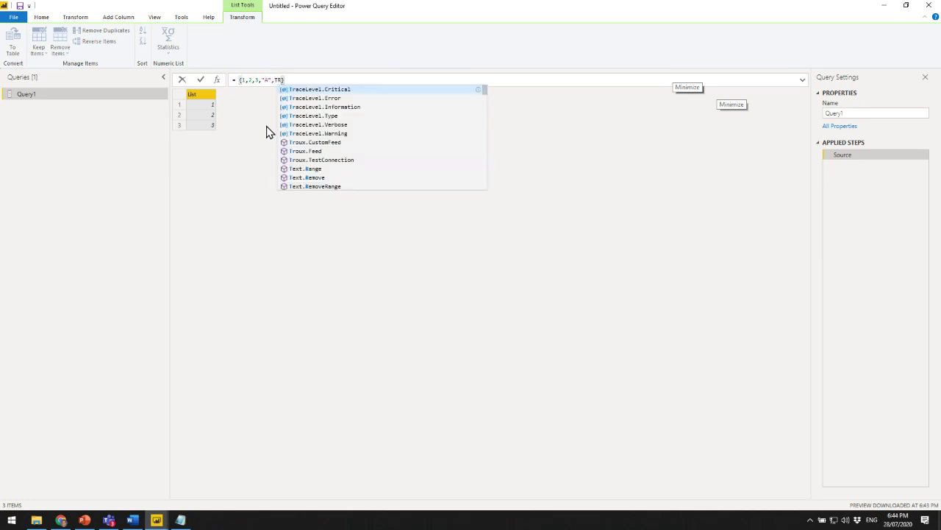
text(UE)
click(200, 80)
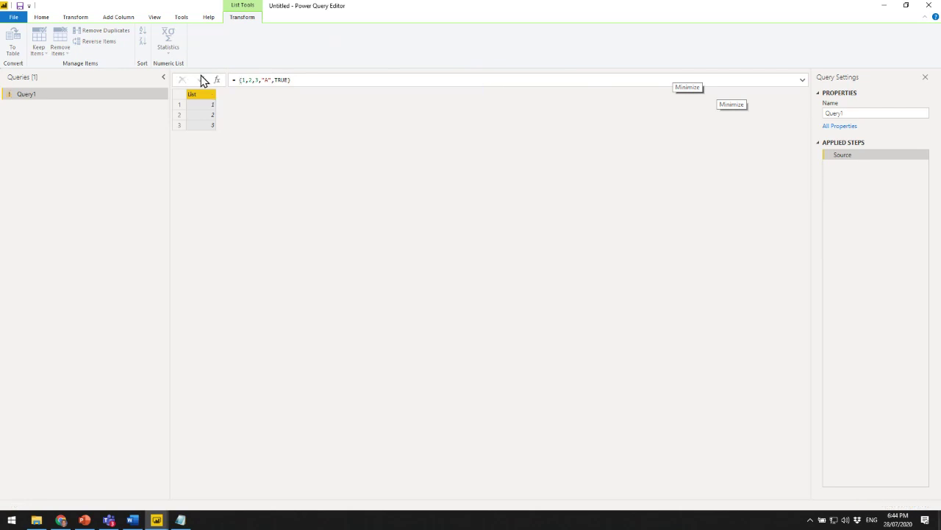
Replace TRUE in the list formula with lowercase true and apply it.
double_click(283, 79)
text(true)
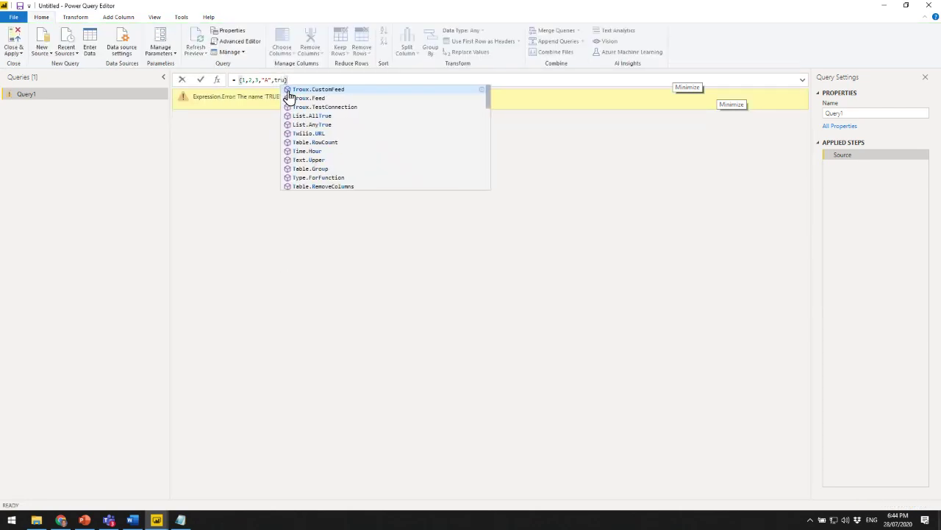
key(Escape)
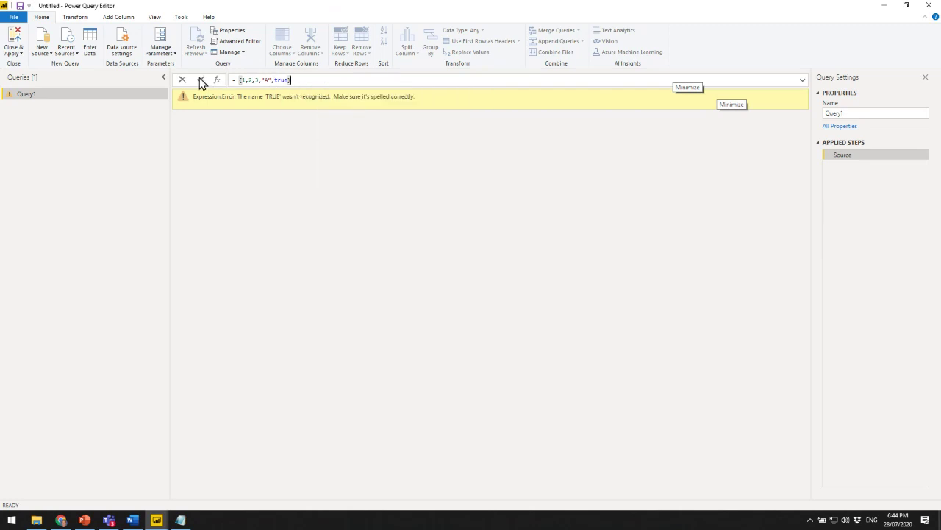
click(200, 79)
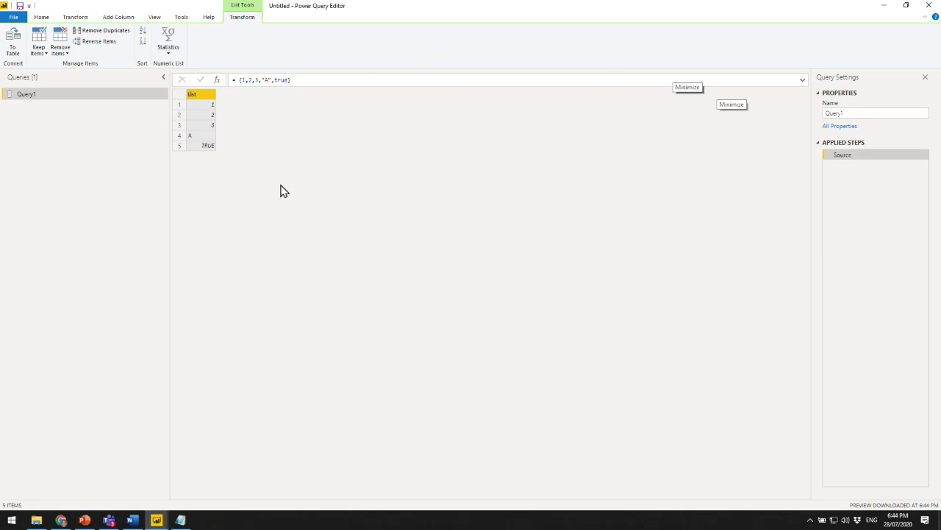
Replace the list in the source formula with the consecutive number range {1..10}.
key(alt+Tab)
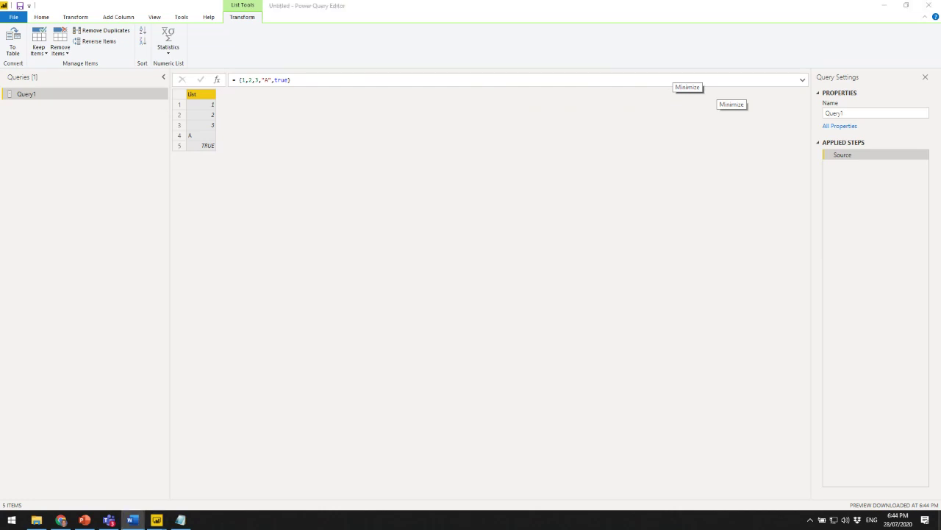
drag(241, 80, 290, 92)
text({1..)
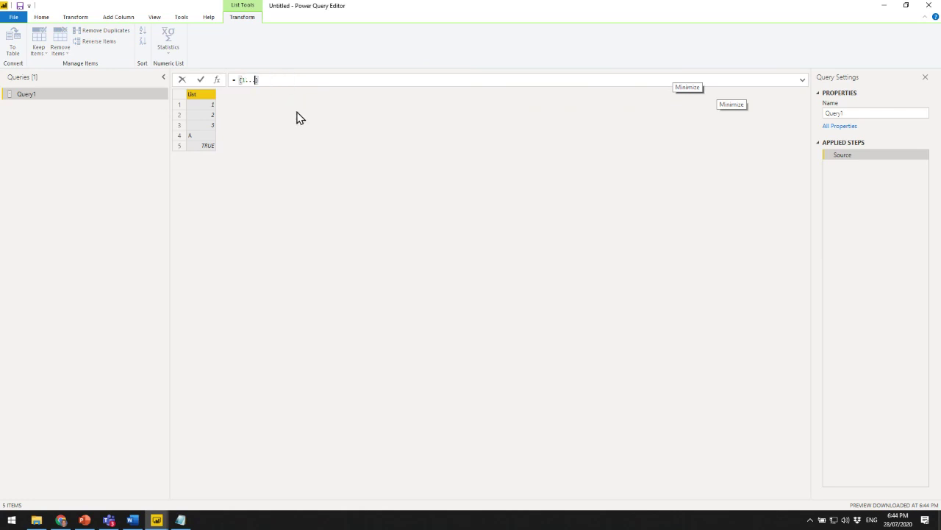
text(10)
key(Return)
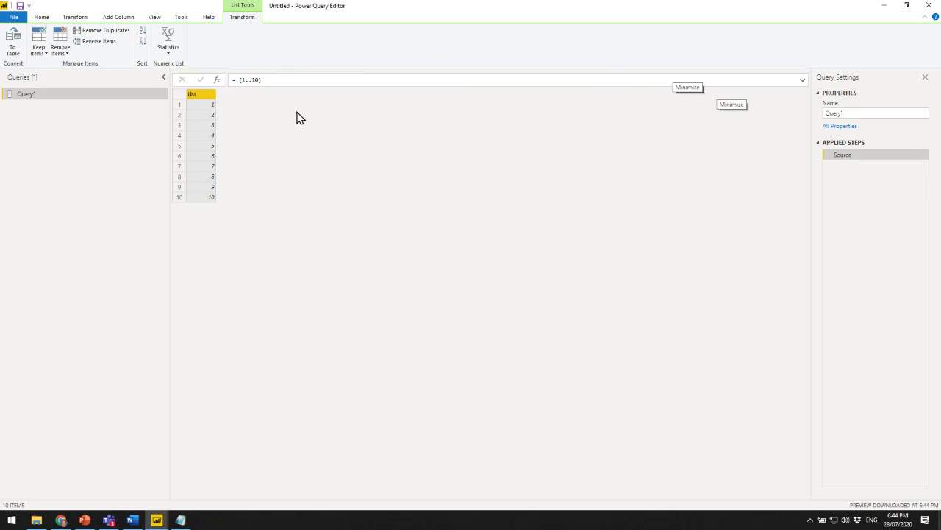
Change the list's range to the date serial numbers {43831..44000}.
click(241, 80)
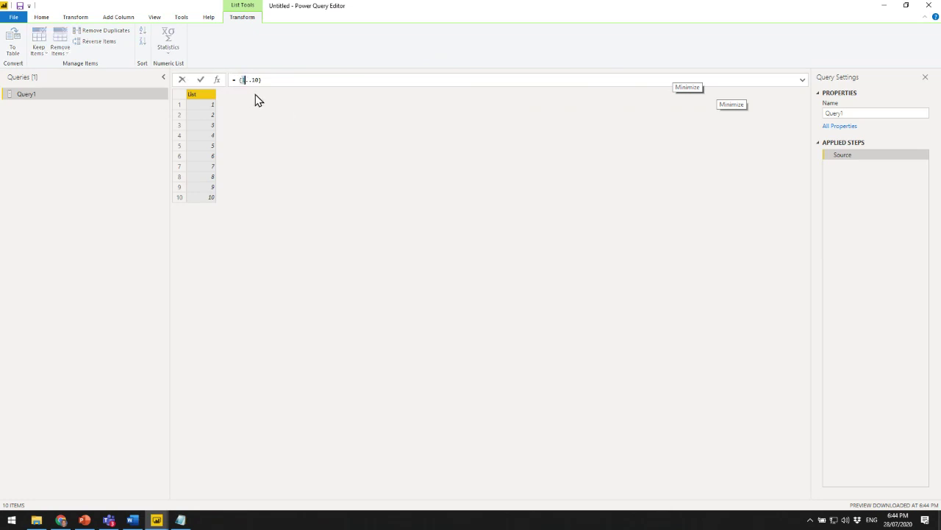
text(4383)
click(268, 79)
key(Delete)
key(BackSpace)
text(44000)
key(Return)
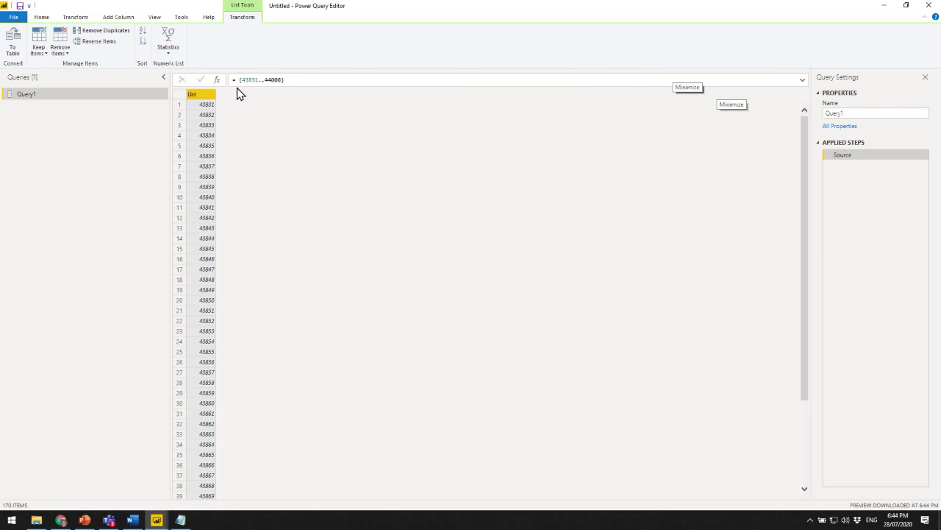
Convert the number list to a table with the default settings and set Column1's data type to Date.
click(12, 46)
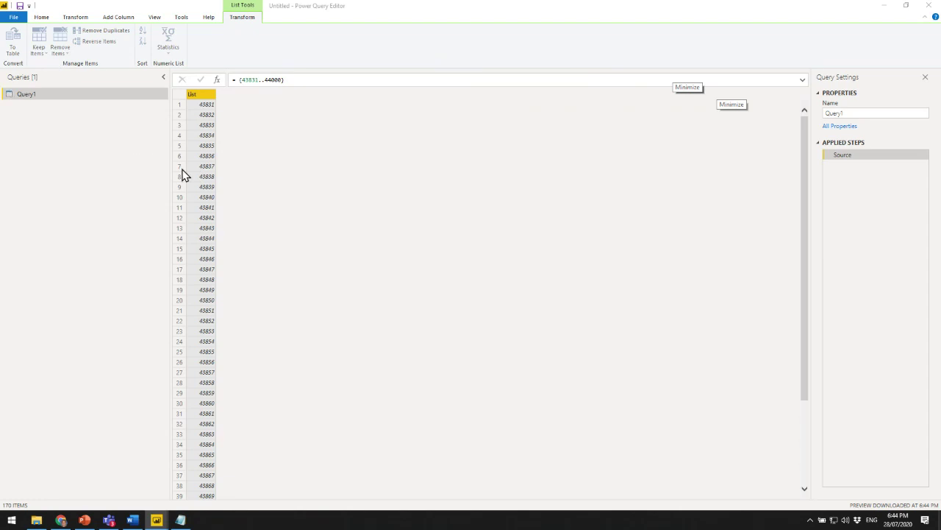
click(578, 300)
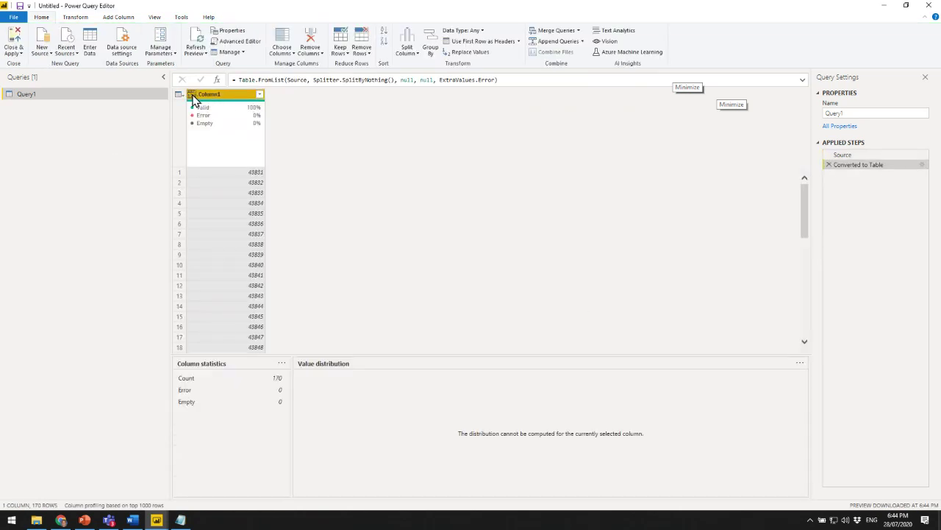
click(191, 94)
click(225, 161)
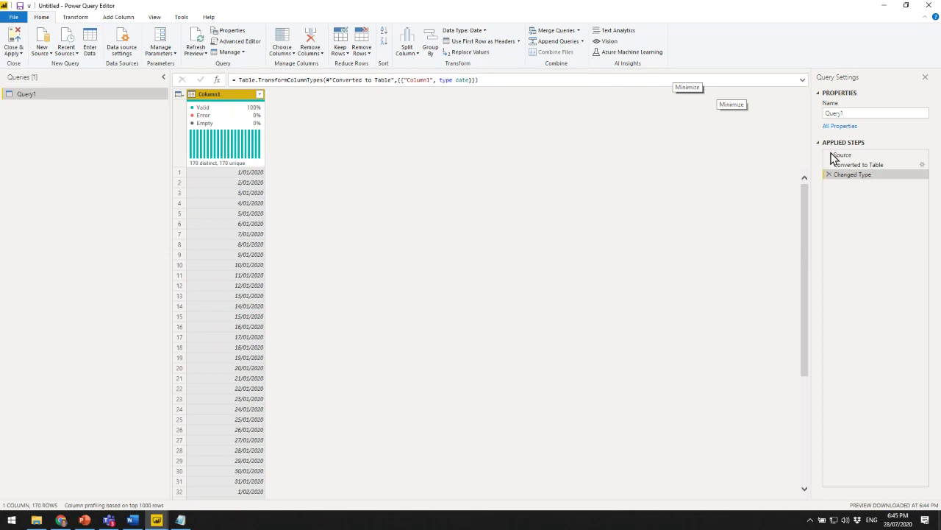
Delete the Changed Type and Converted to Table steps, and replace the list in the source formula with the List.Dates function.
click(829, 174)
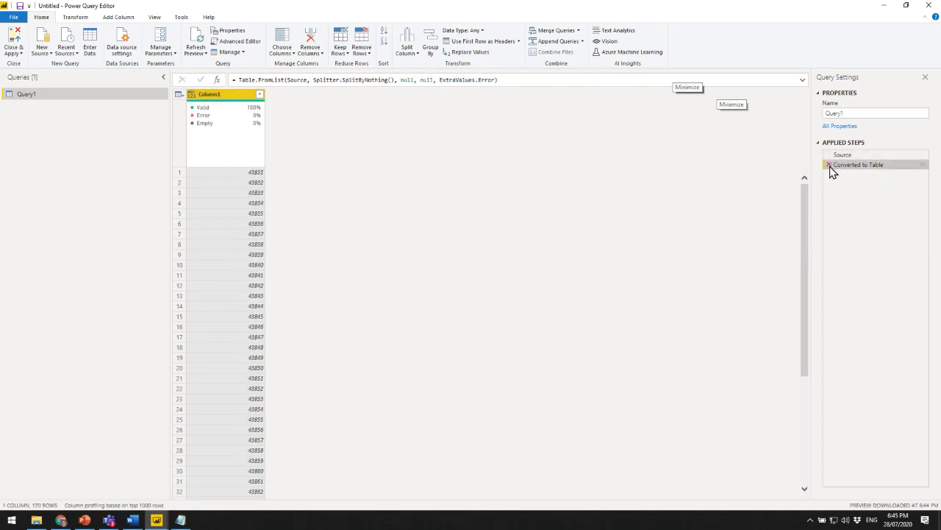
click(830, 166)
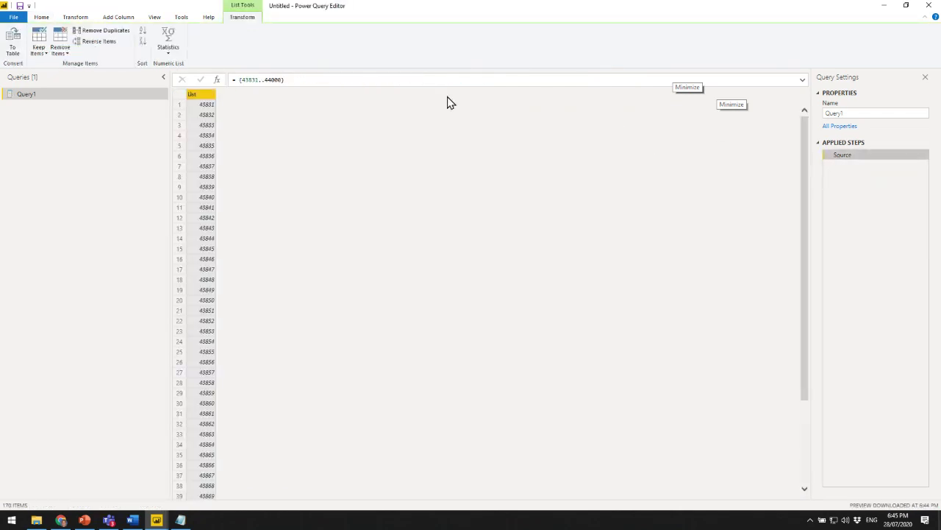
drag(238, 79, 337, 84)
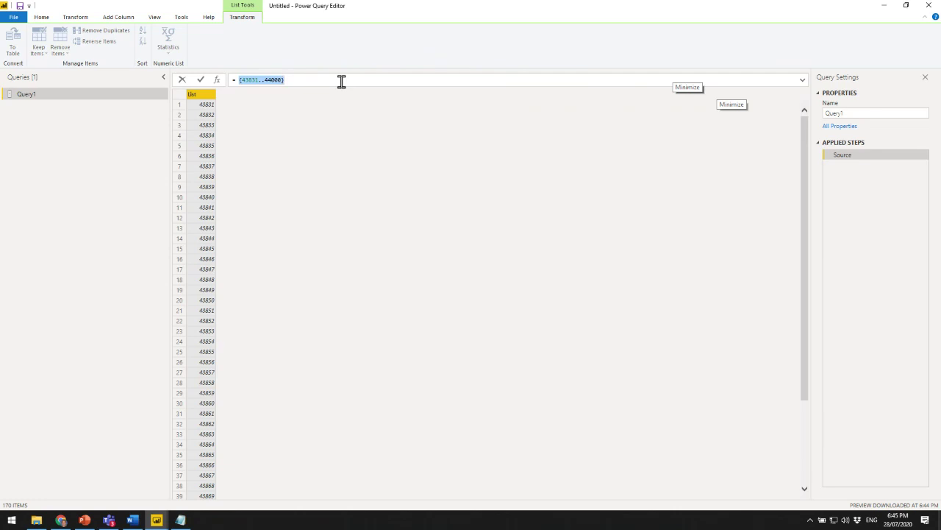
text(List)
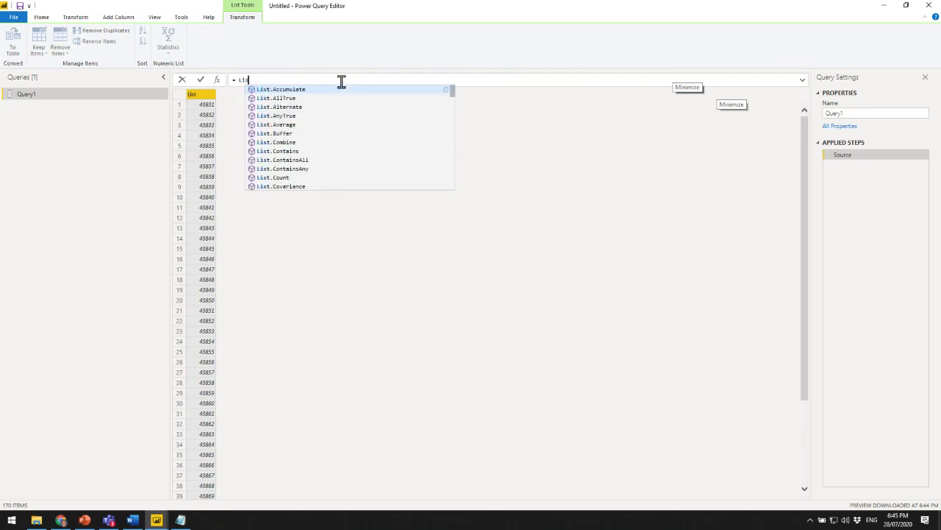
text(.D)
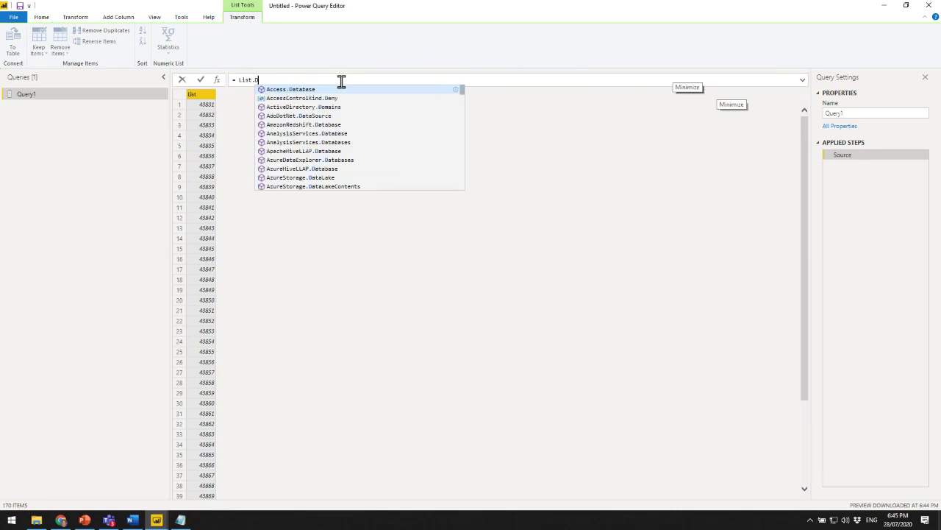
text(ates)
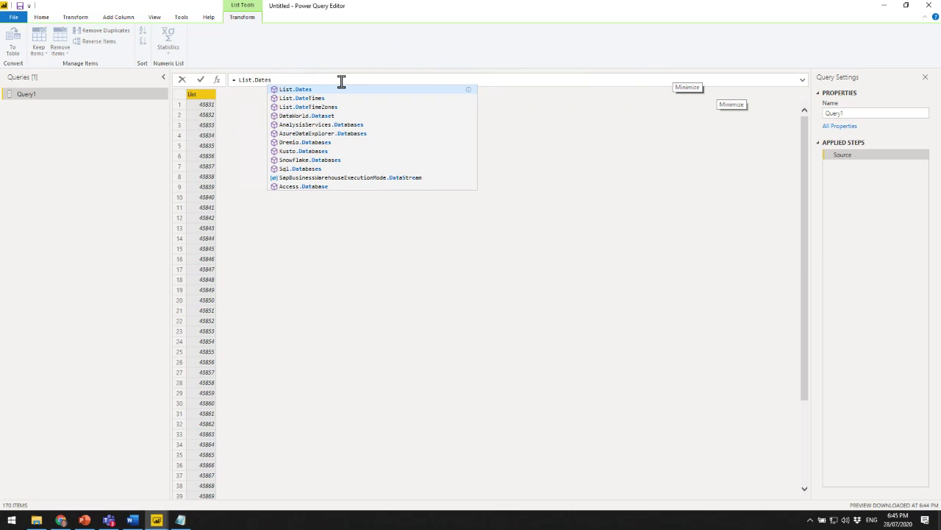
key(Return)
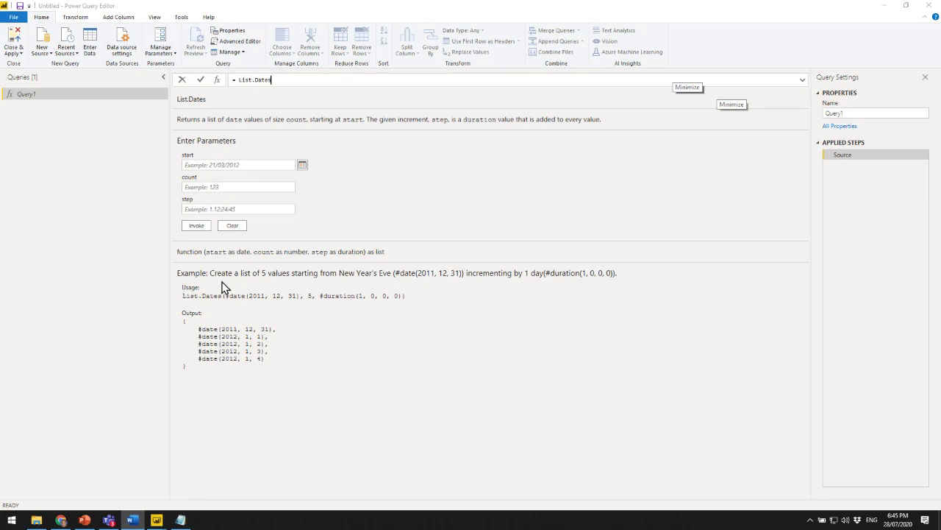
Invoke the List.Dates function with start 1/1/2020 and count 10, leaving the step parameter empty.
click(228, 164)
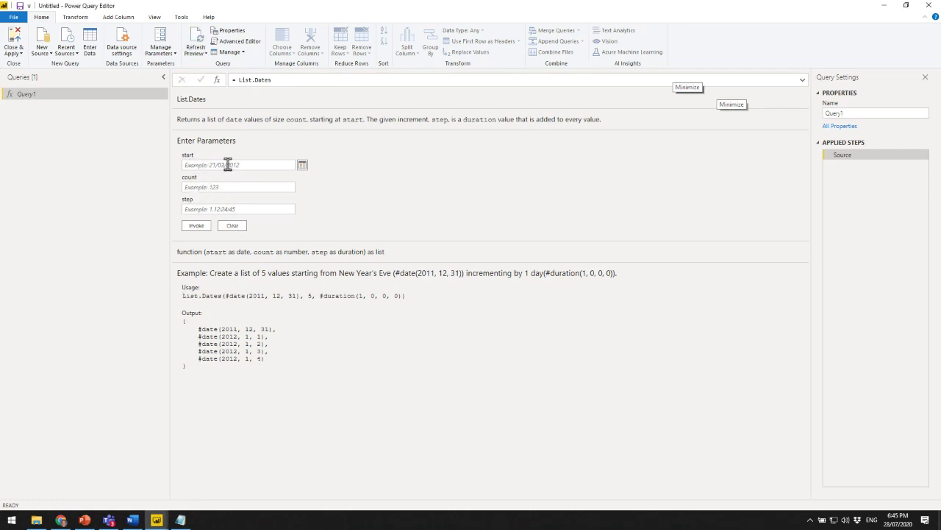
click(228, 165)
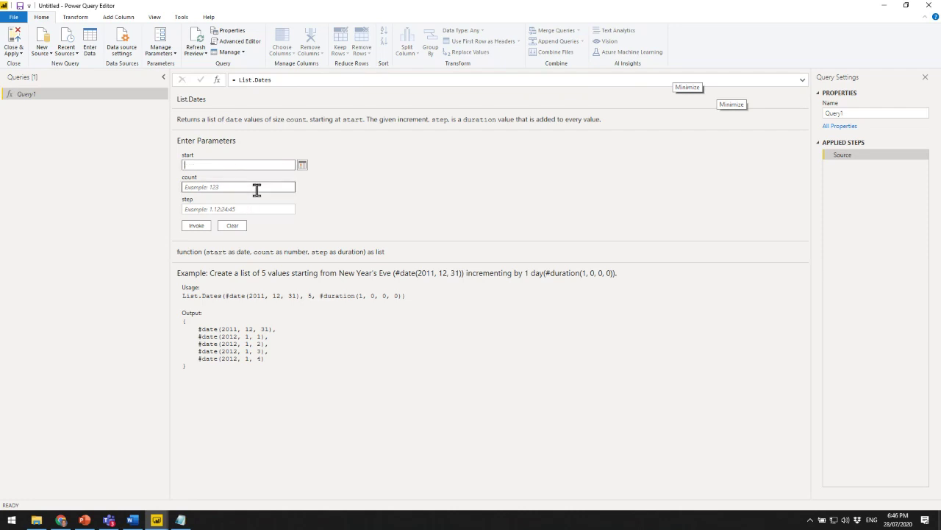
text(1/1/2020)
click(257, 189)
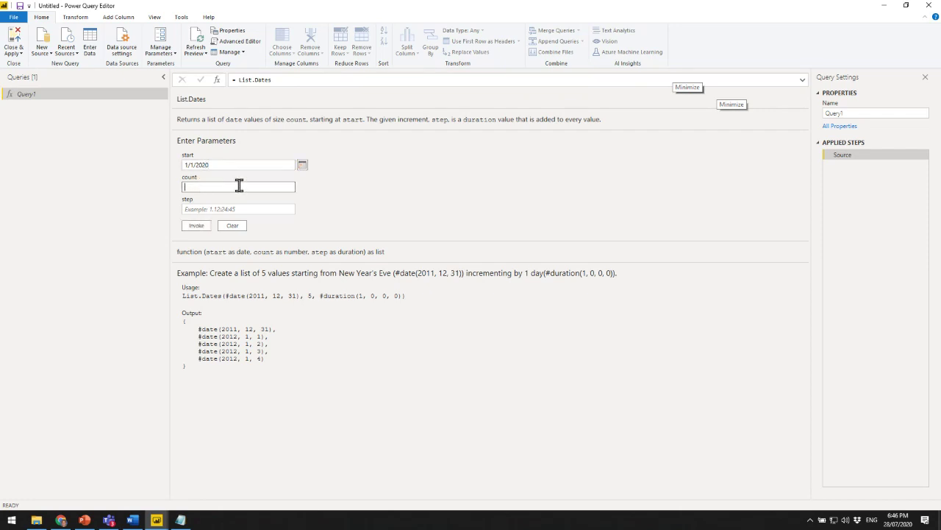
text(10)
click(254, 211)
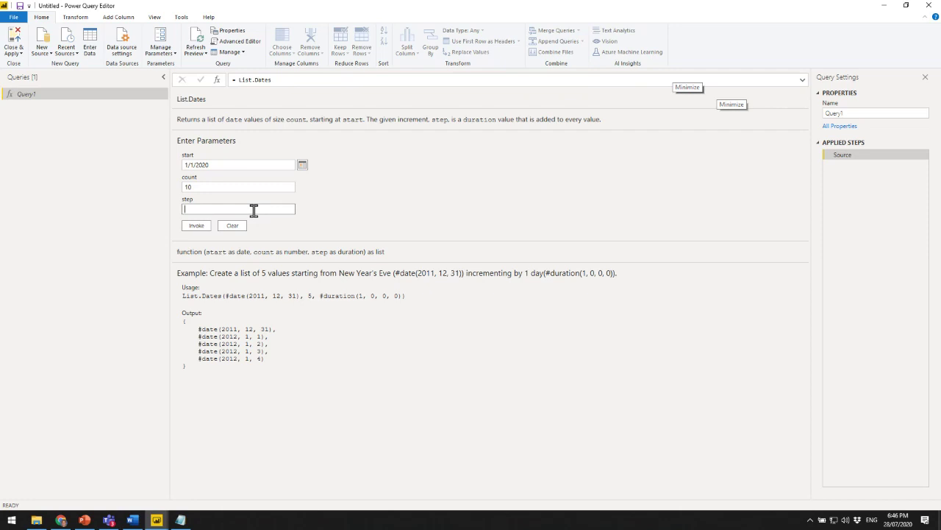
click(195, 225)
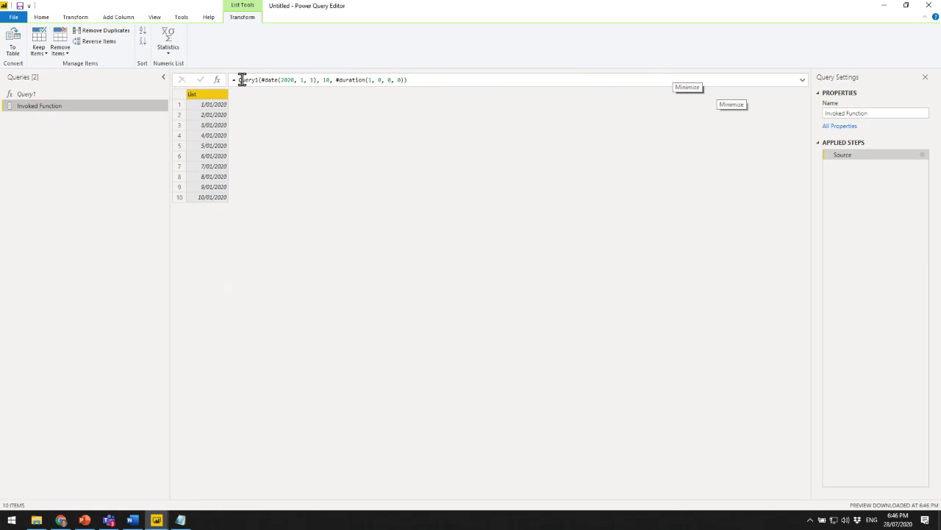
Examine the invoked function's formula, its date, count and duration arguments, and the Query1 function it refers to.
drag(239, 81, 422, 81)
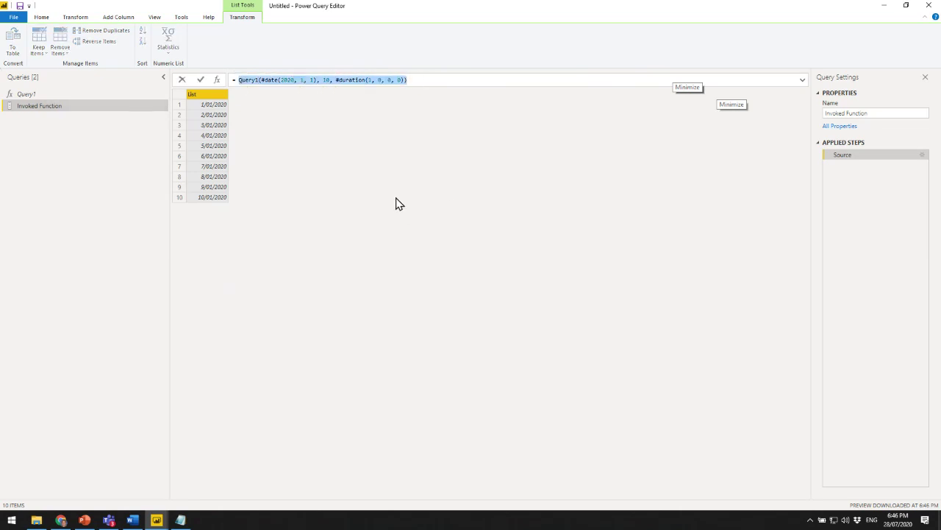
click(418, 79)
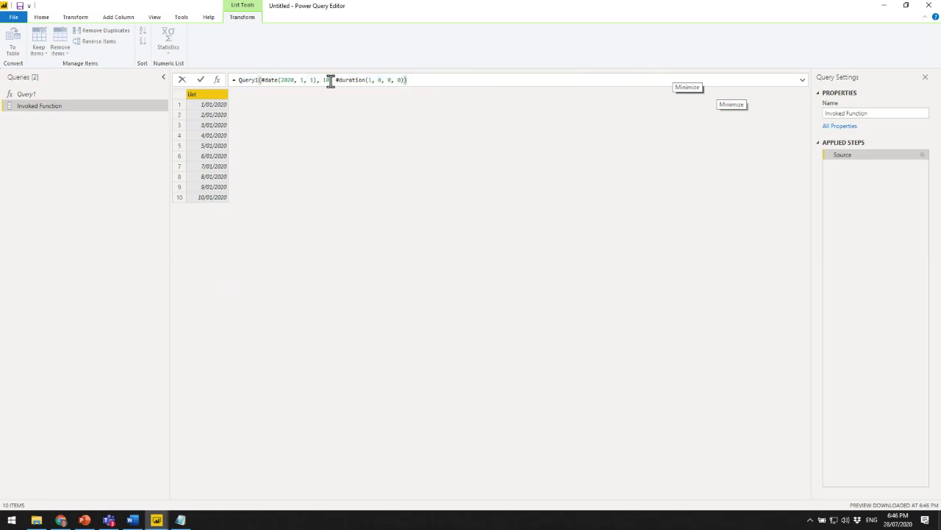
drag(335, 81, 366, 80)
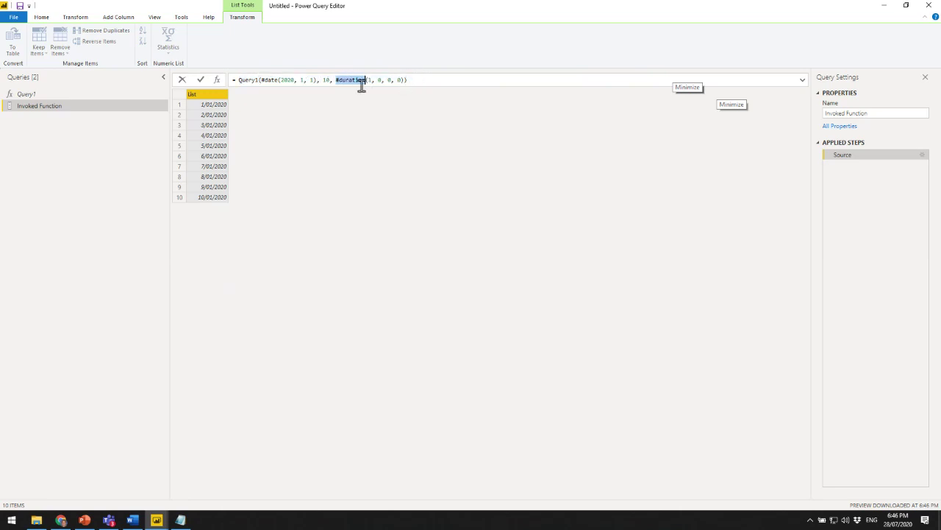
drag(262, 80, 320, 80)
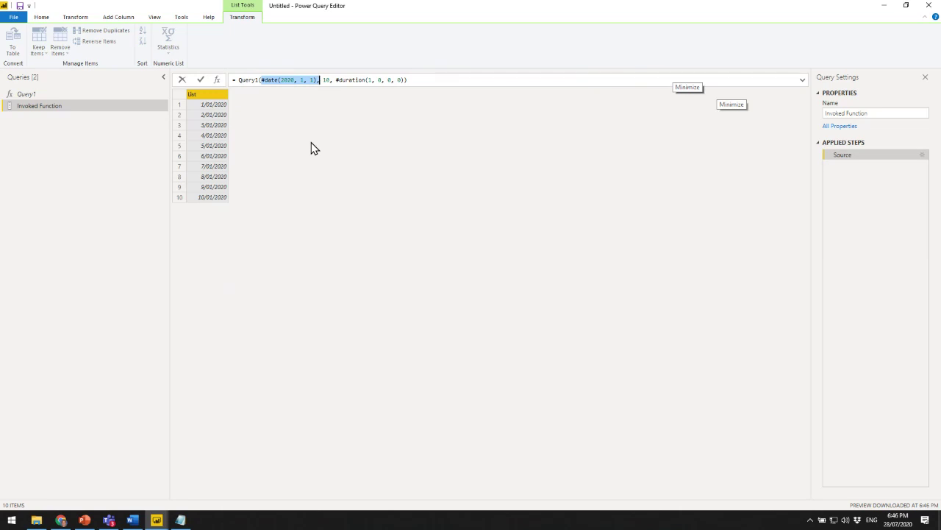
click(409, 80)
drag(258, 81, 237, 81)
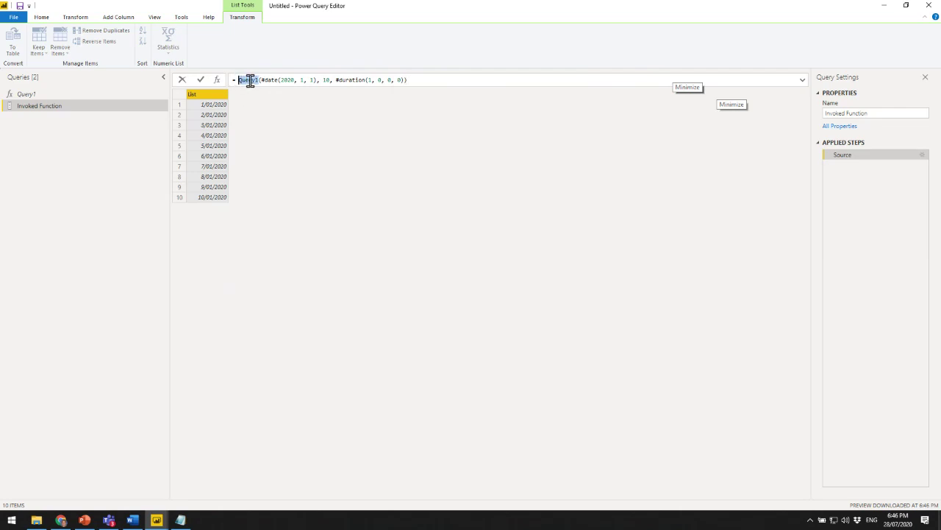
mouse_move(250, 81)
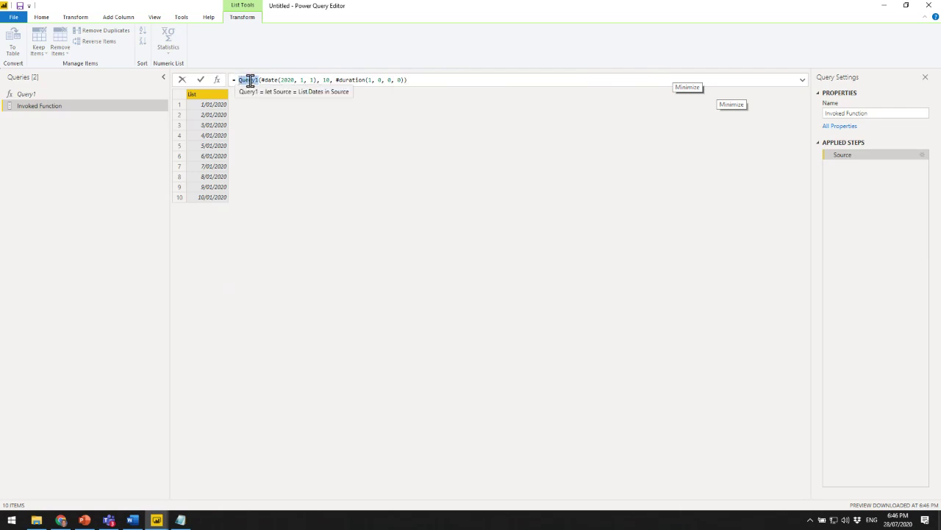
click(32, 95)
click(31, 95)
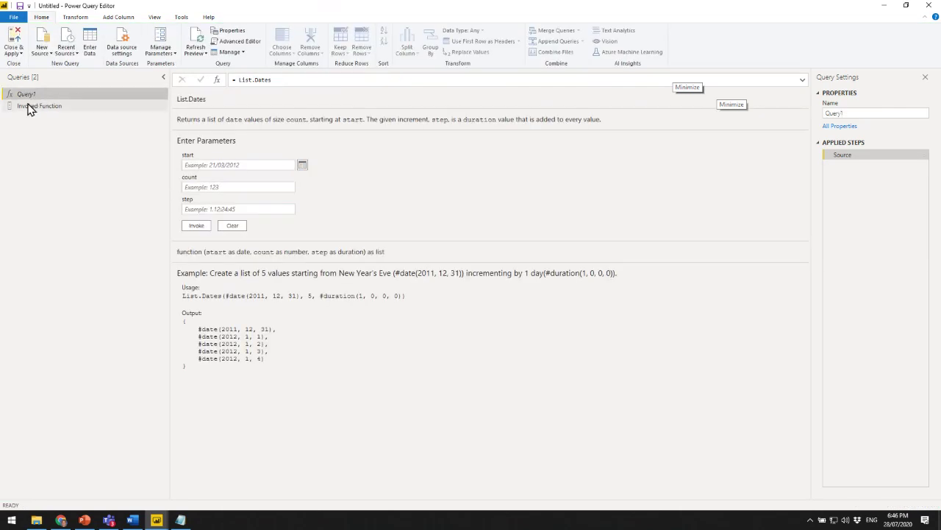
Copy the arguments (#date(2020, 1, 1), 10, #duration(1, 0, 0, 0)) from the Invoked Function query and append them to List.Dates in Query1's formula.
click(46, 106)
click(258, 80)
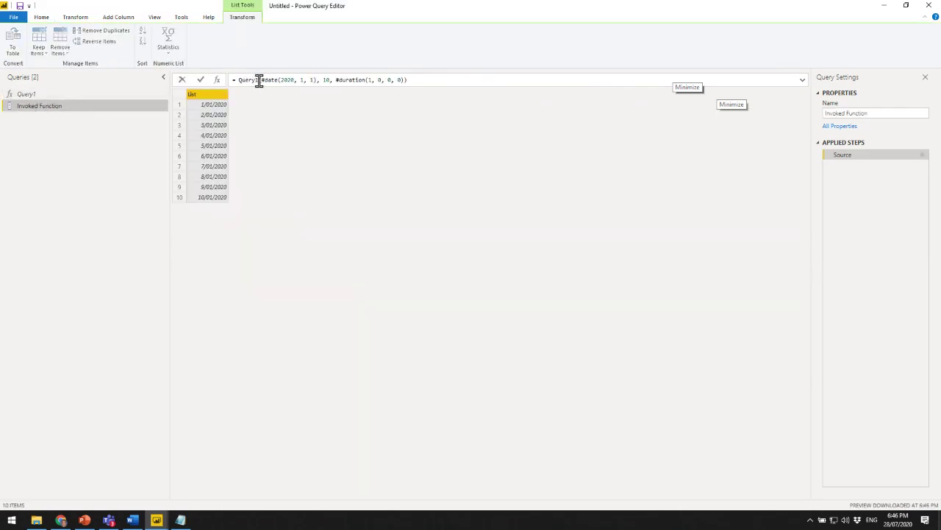
shift+click(410, 80)
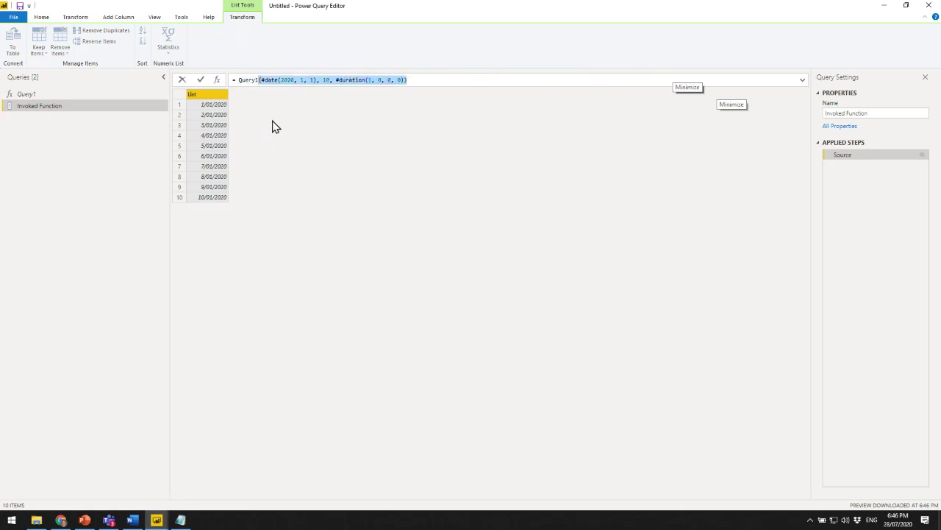
click(38, 94)
click(288, 79)
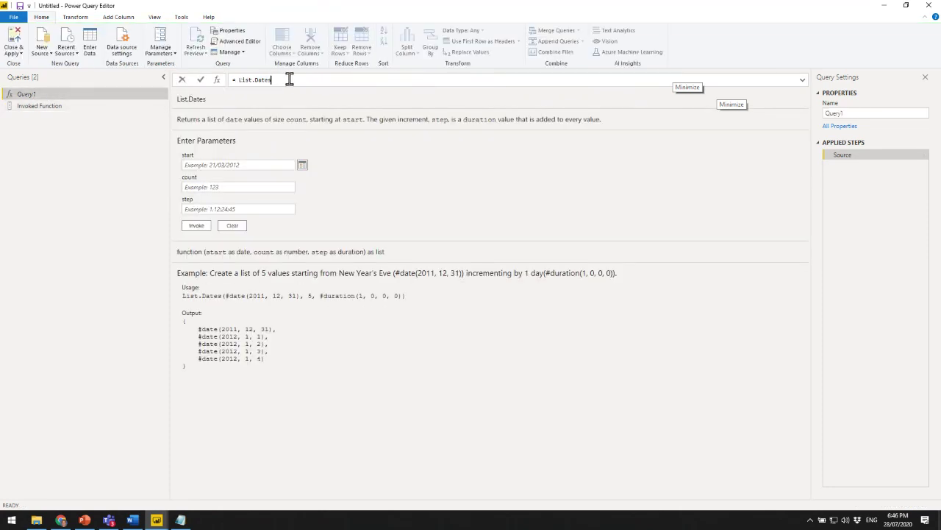
text((#date(2020, 1, 1), 10, #duration(1, 0, 0, 0)))
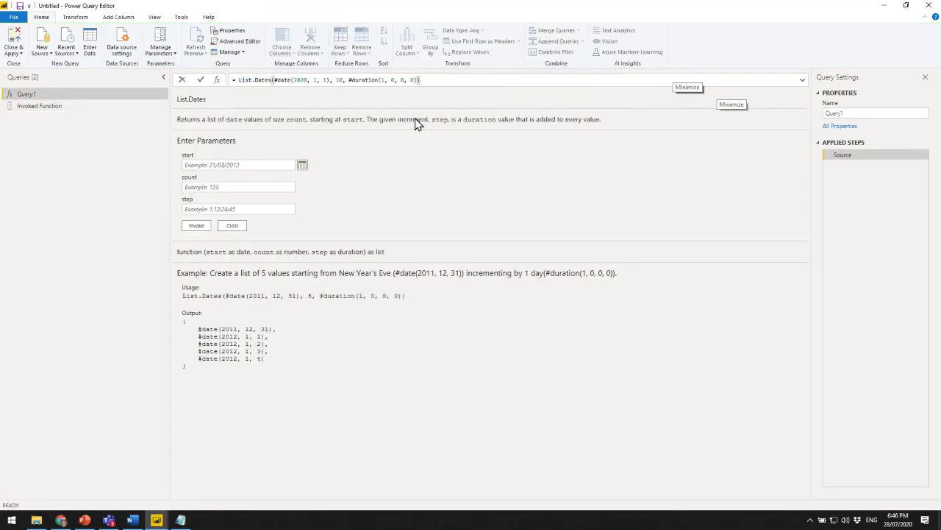
key(Return)
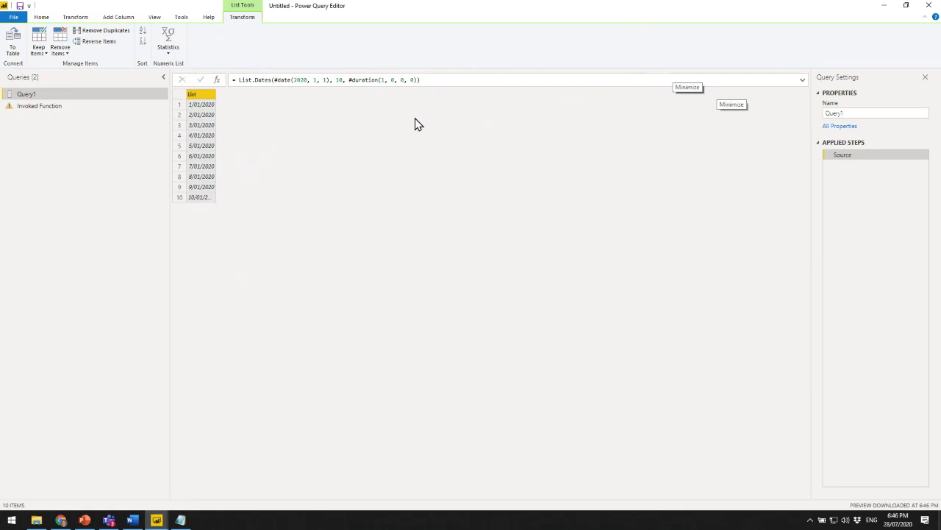
Delete the Invoked Function query and confirm the deletion.
right_click(58, 105)
click(82, 133)
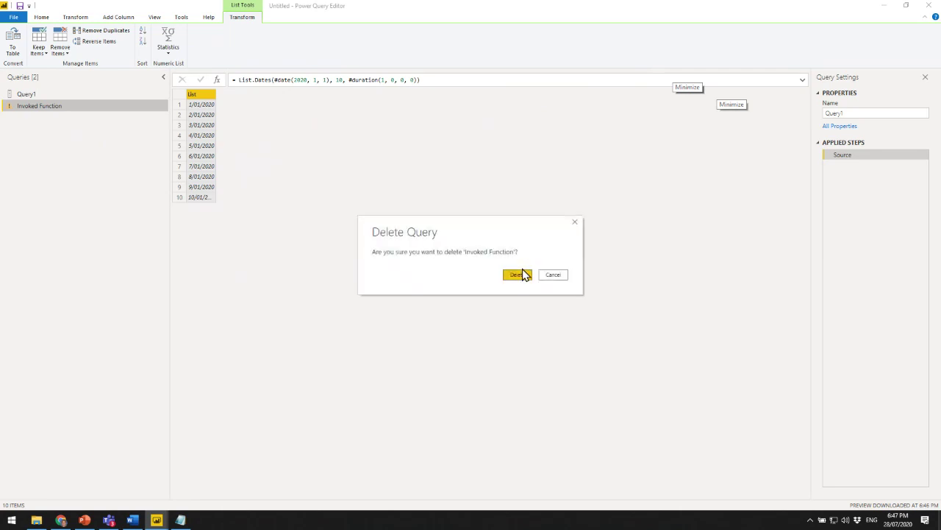
click(525, 276)
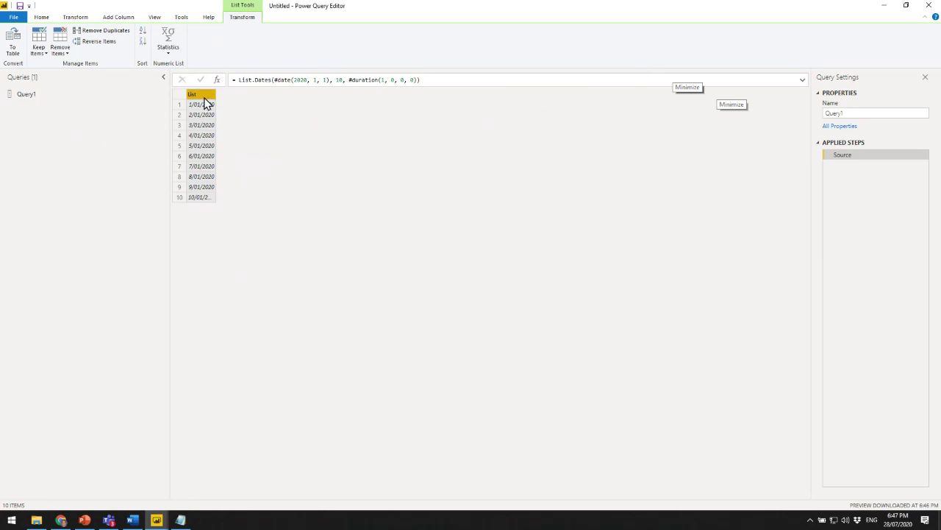
Convert the list of dates to a table with the default settings and set Column1's data type to Date.
click(13, 43)
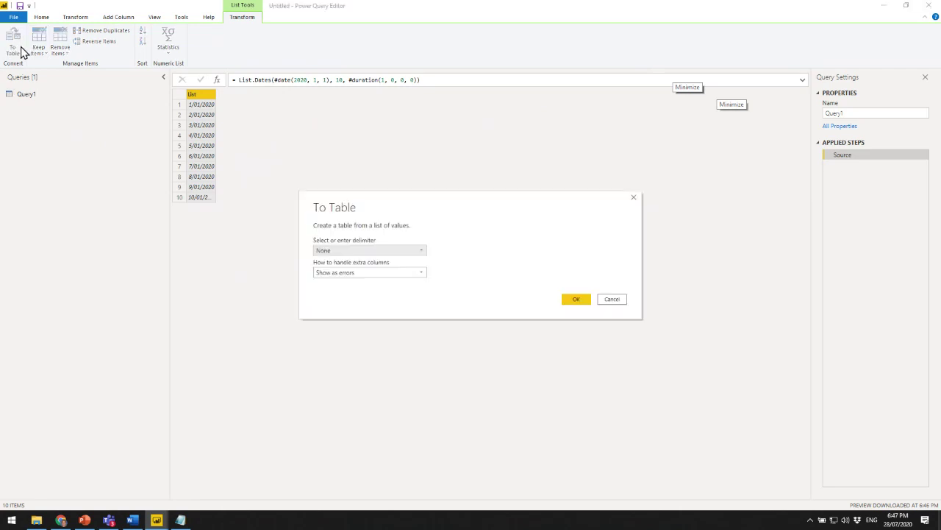
click(576, 298)
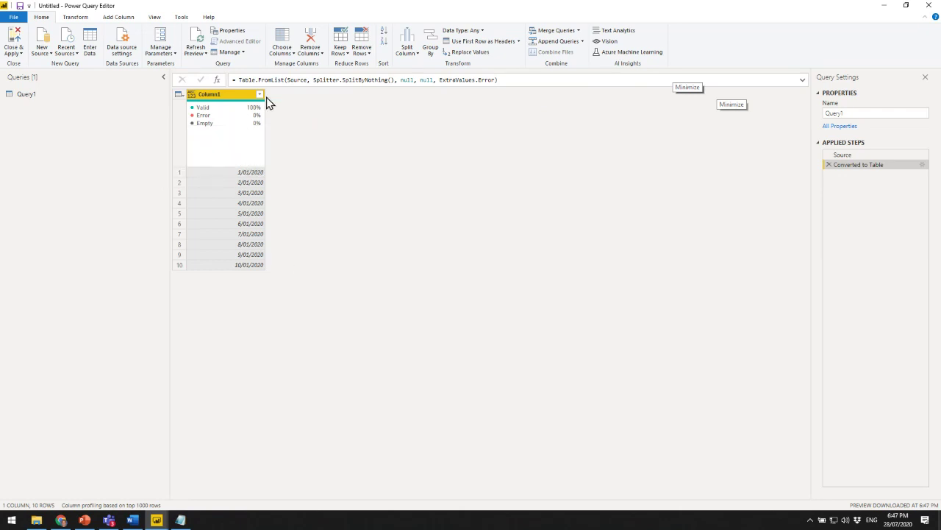
click(194, 97)
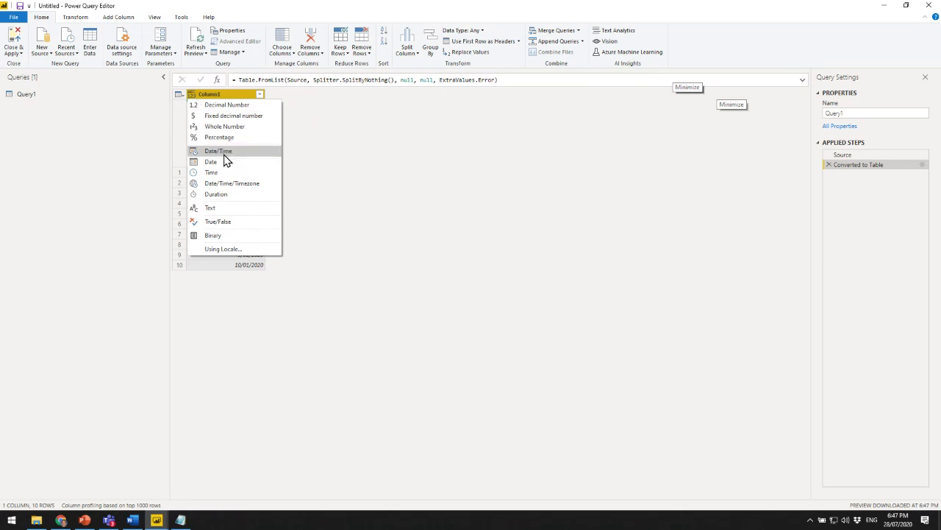
click(224, 162)
Rename Column1 as Date.
double_click(225, 96)
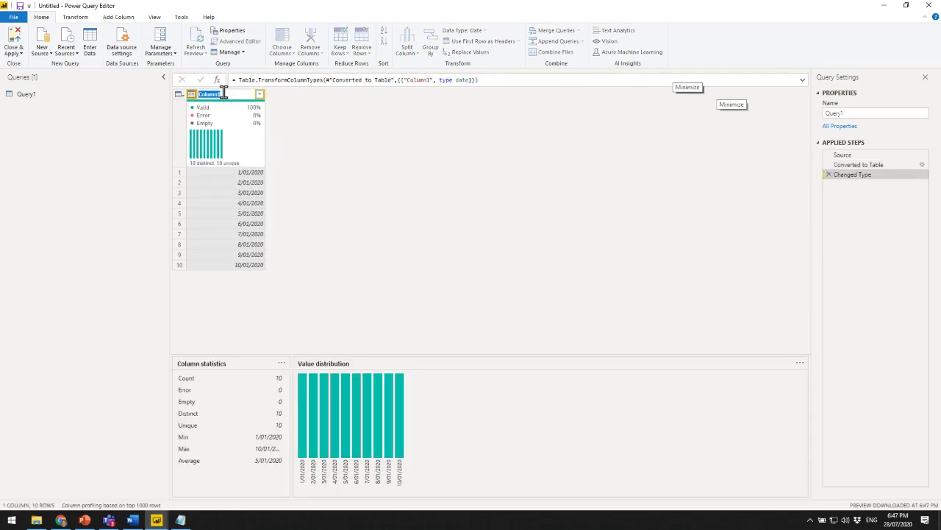
text(Date)
key(Return)
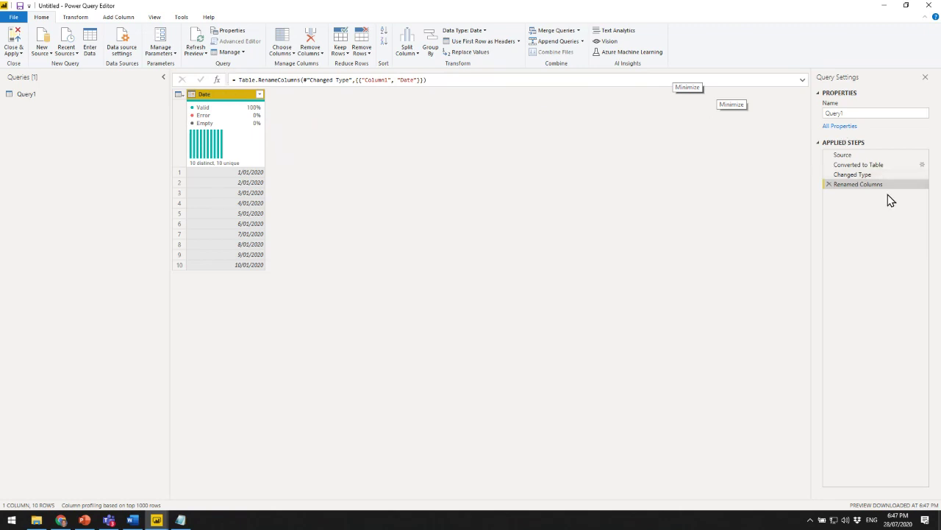
Review the start date and count arguments of the List.Dates formula in the Source step.
click(862, 159)
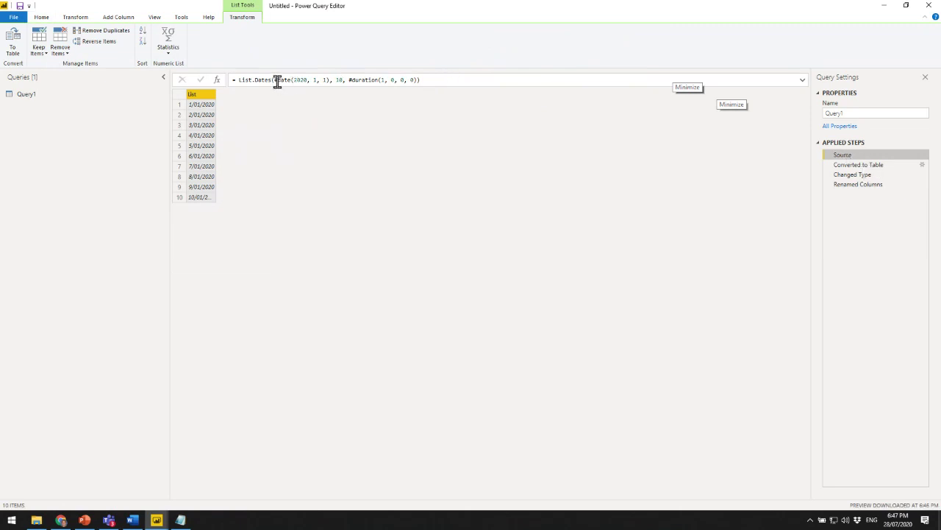
drag(274, 79, 336, 79)
double_click(338, 79)
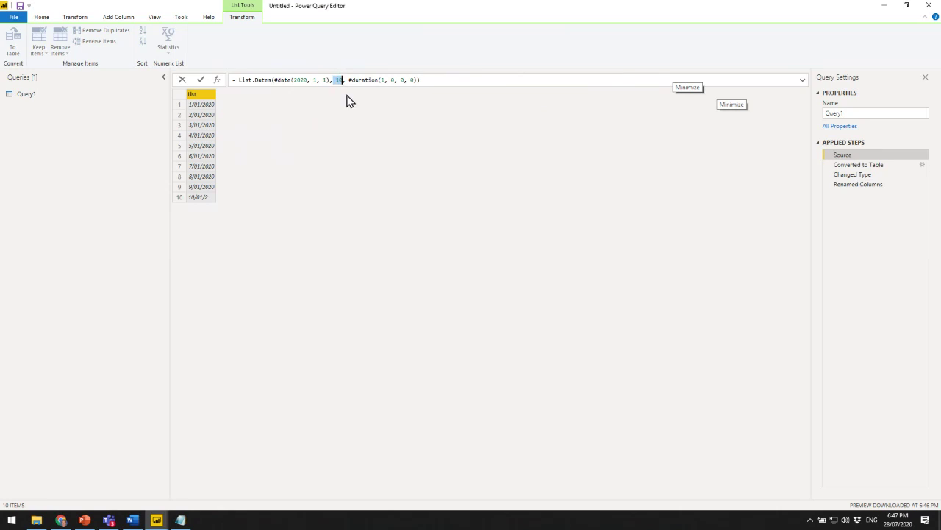
click(509, 83)
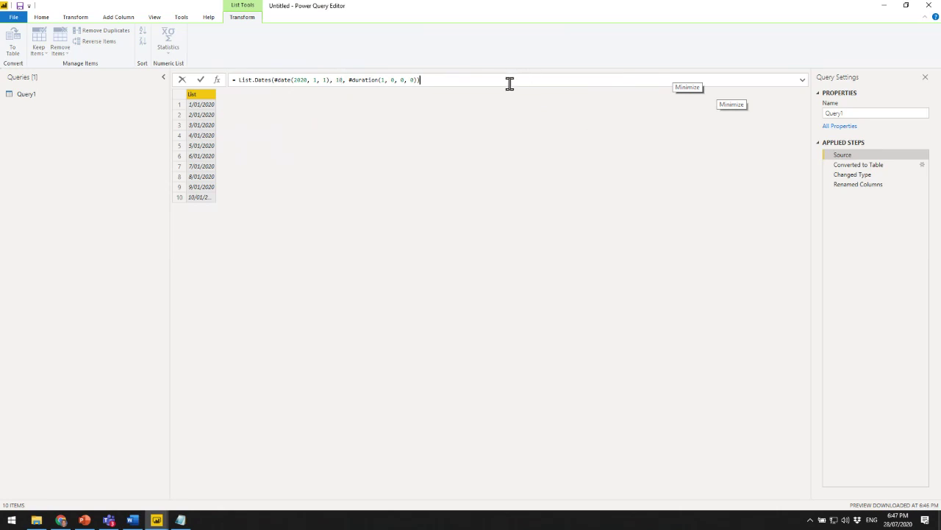
Add a custom step after Renamed Columns and rename it StartDate.
click(875, 186)
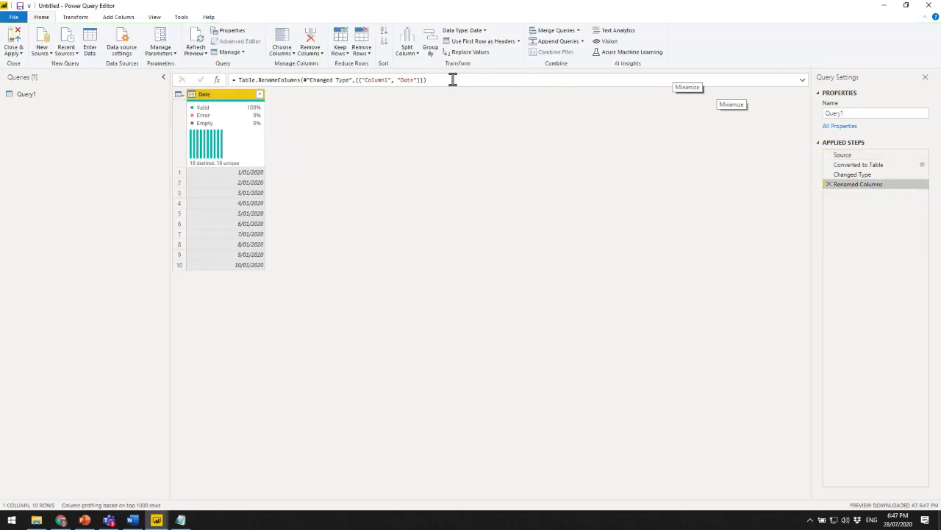
click(217, 80)
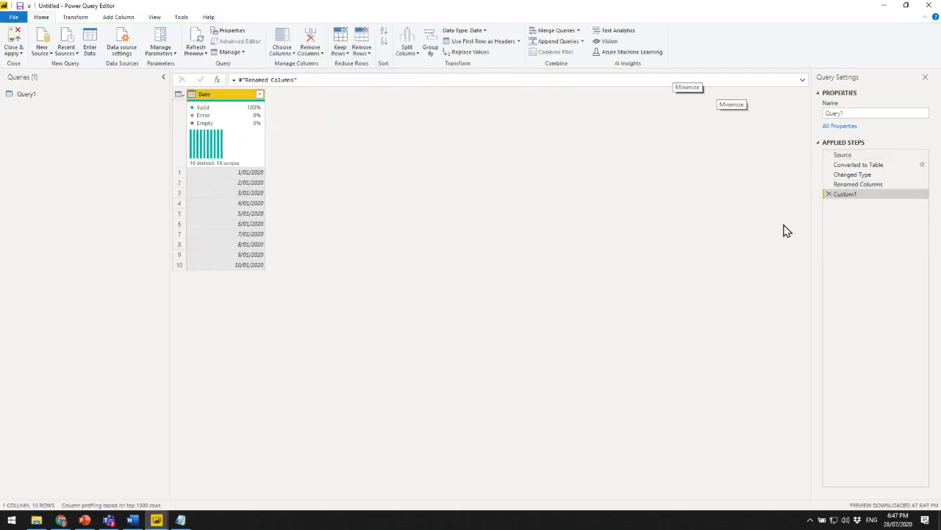
right_click(863, 194)
click(886, 215)
text(StartDate)
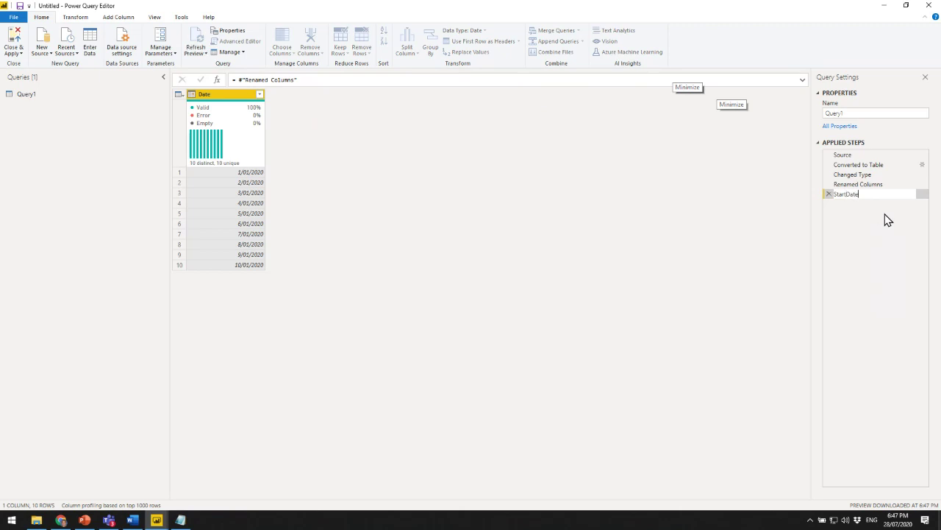
key(Return)
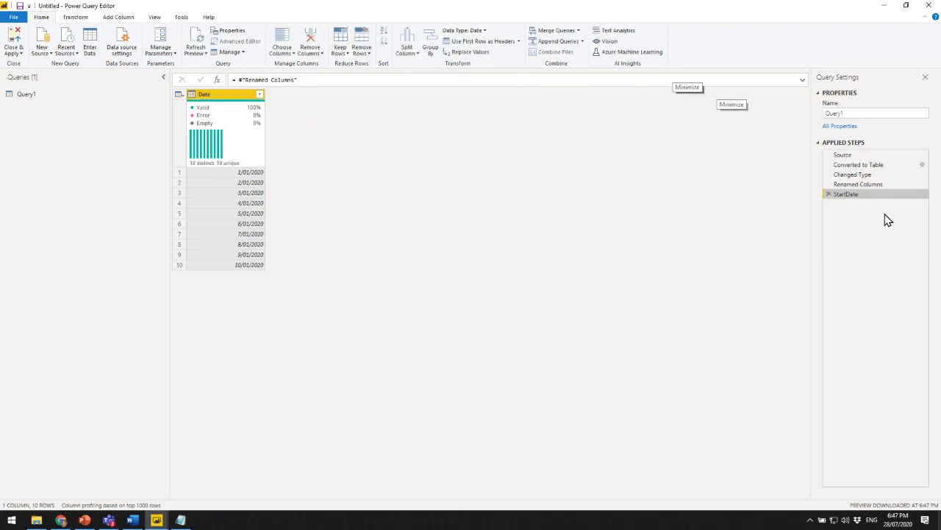
Replace the StartDate step's reference to Renamed Columns with the formula =1/1/2020.
click(242, 78)
shift+click(382, 80)
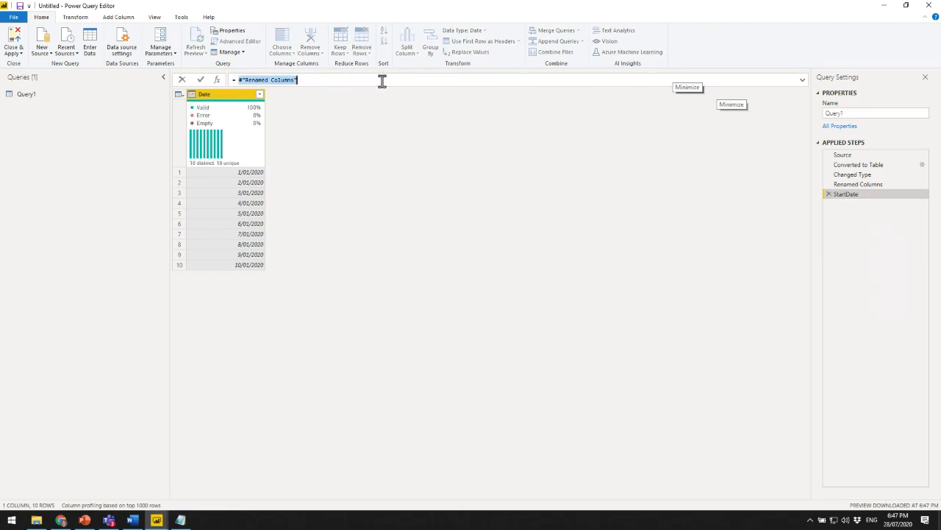
key(BackSpace)
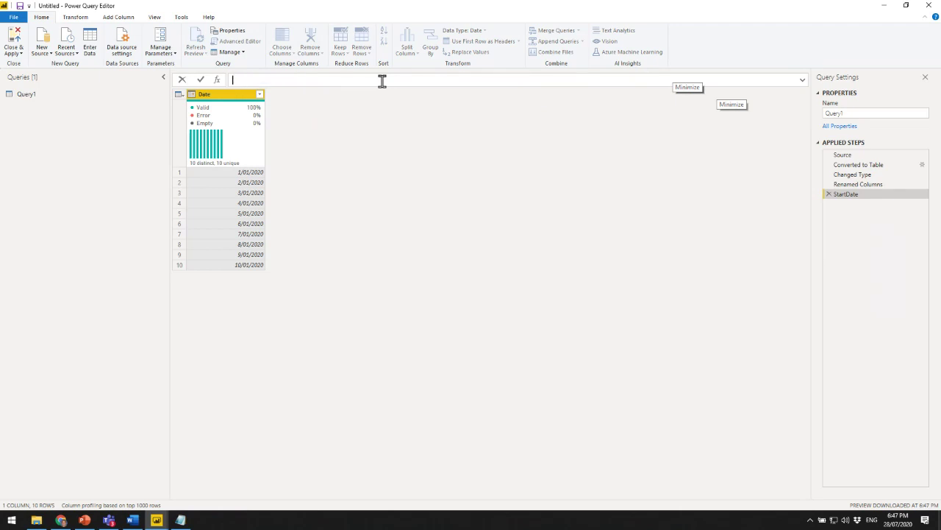
text(1/1/2020)
text(=)
key(Return)
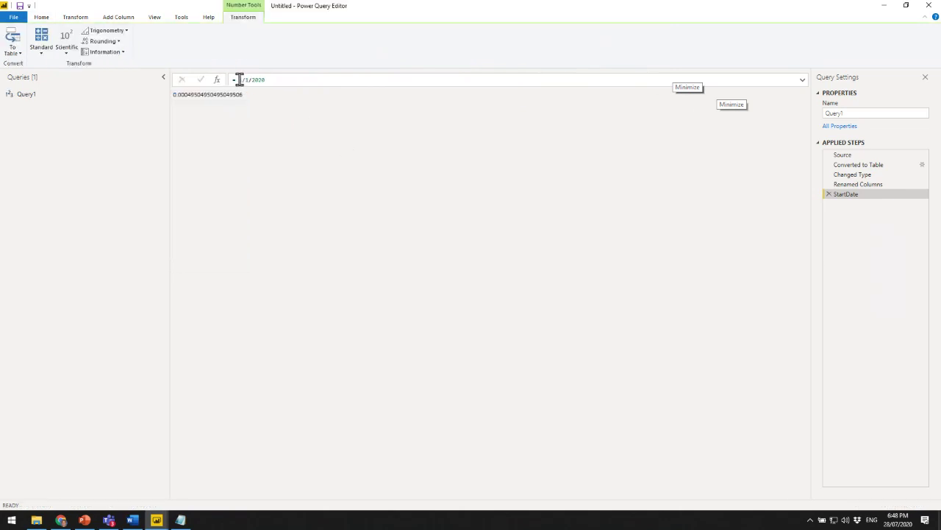
Remove the equals sign from the StartDate formula so that the entry is a plain date.
drag(237, 80, 220, 84)
key(Delete)
key(Return)
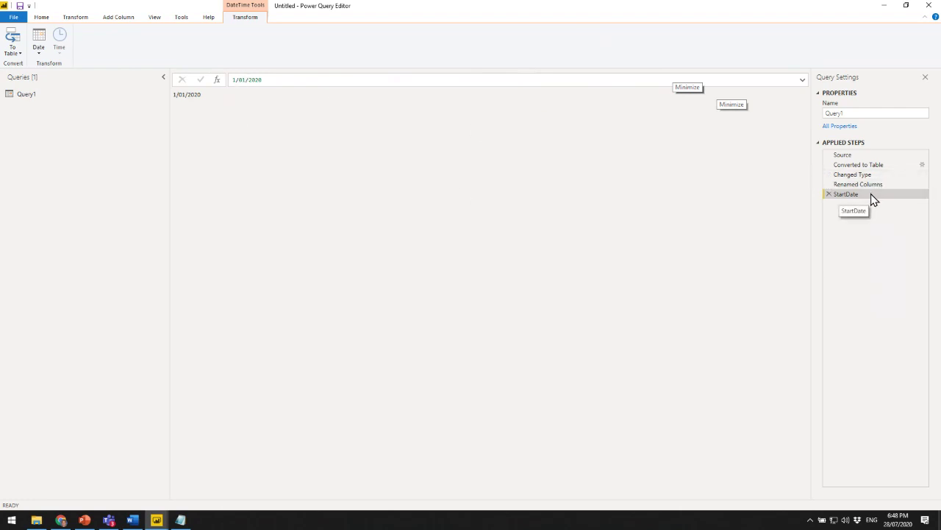
Add a custom step after StartDate and rename it EndDate.
click(218, 80)
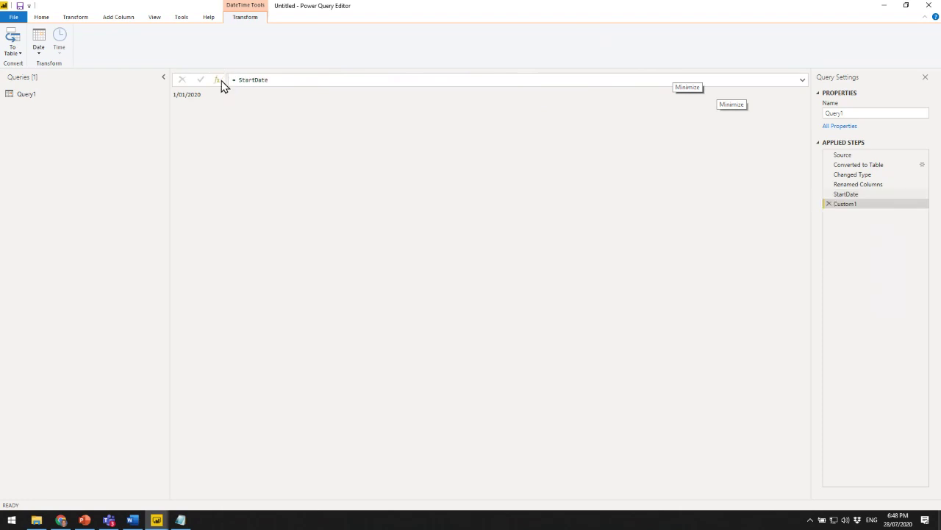
right_click(861, 208)
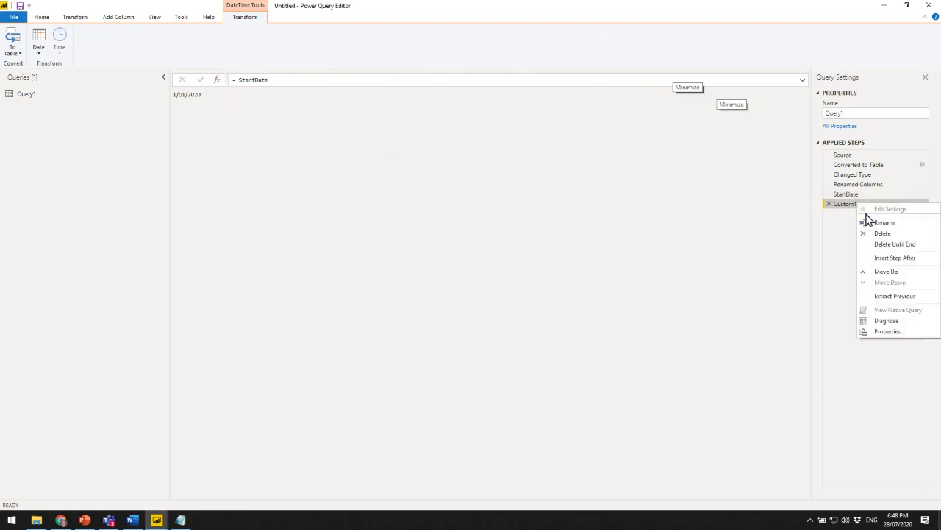
click(885, 230)
text(EndDate)
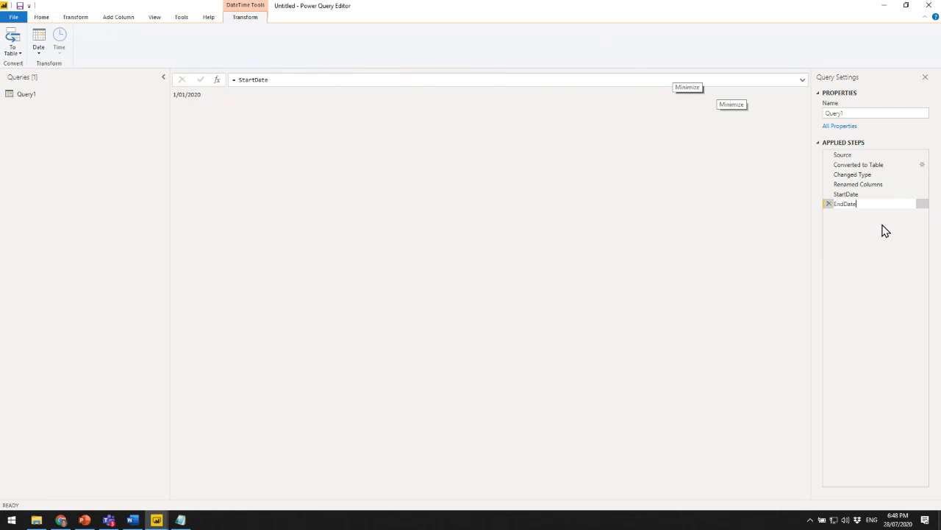
key(Return)
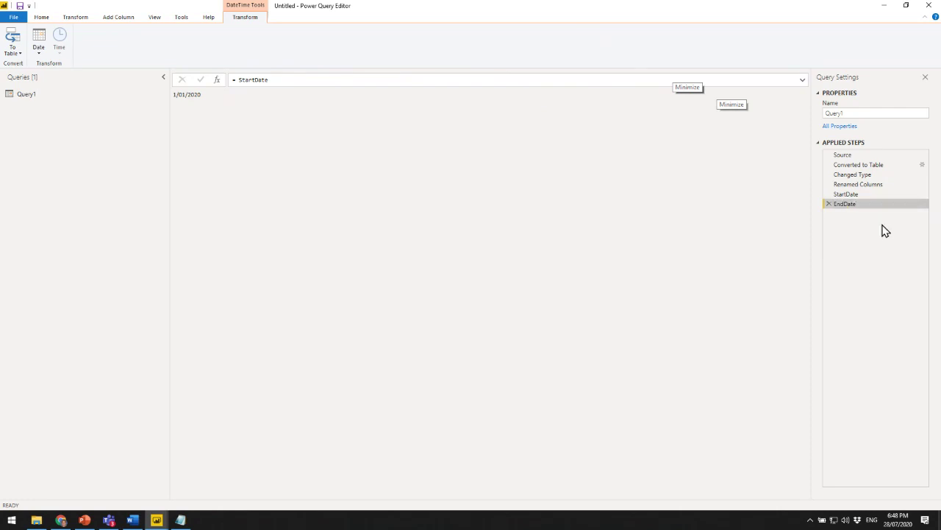
Clear the EndDate step's reference to StartDate down to an equals sign, checking the function suggestions for Today.
drag(269, 80, 214, 83)
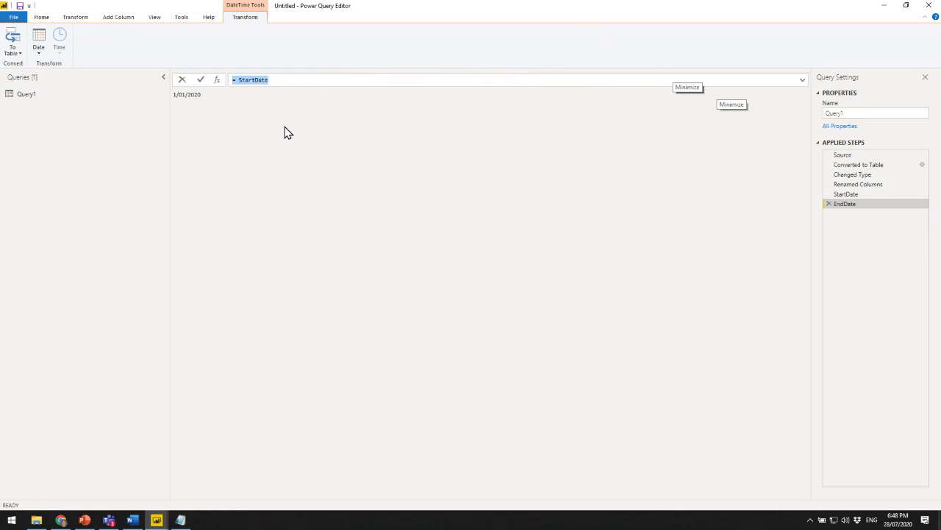
text(=)
text(Today)
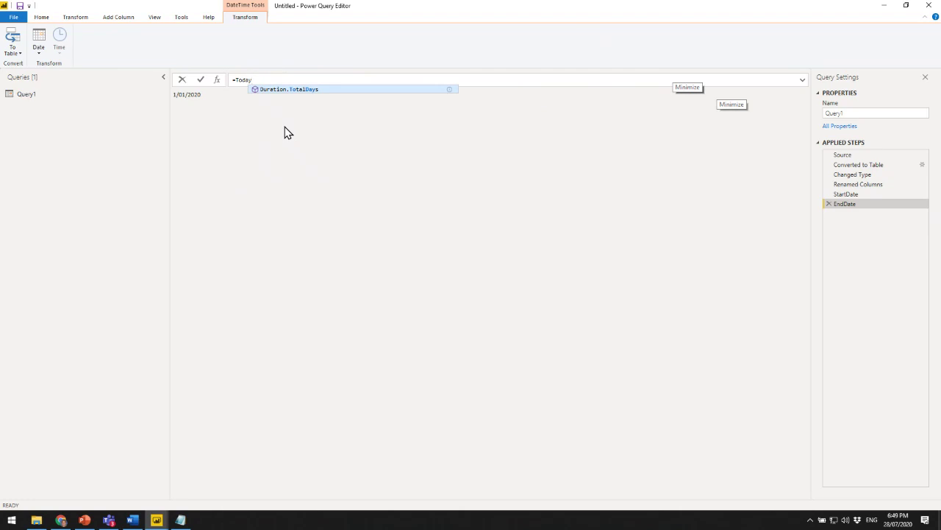
key(BackSpace)
key(BackSpace)
key(BackSpace)
key(BackSpace)
key(BackSpace)
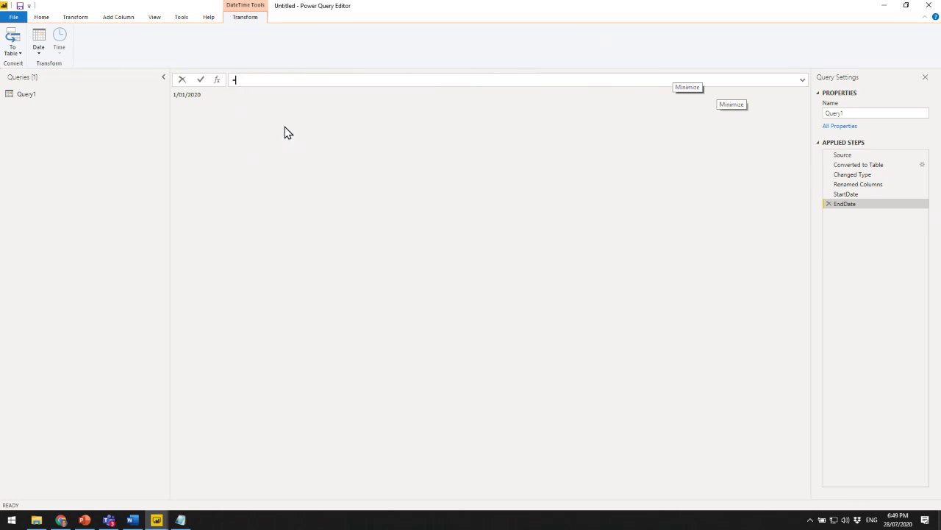
Look up the Now functions and enter DateTime.LocalNow as the EndDate formula.
text(Now)
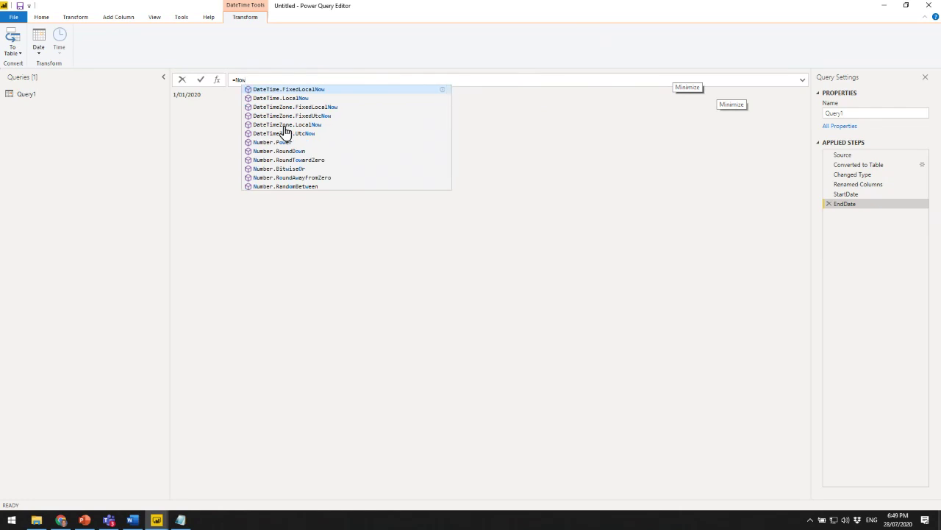
key(Down)
key(Down)
key(Down)
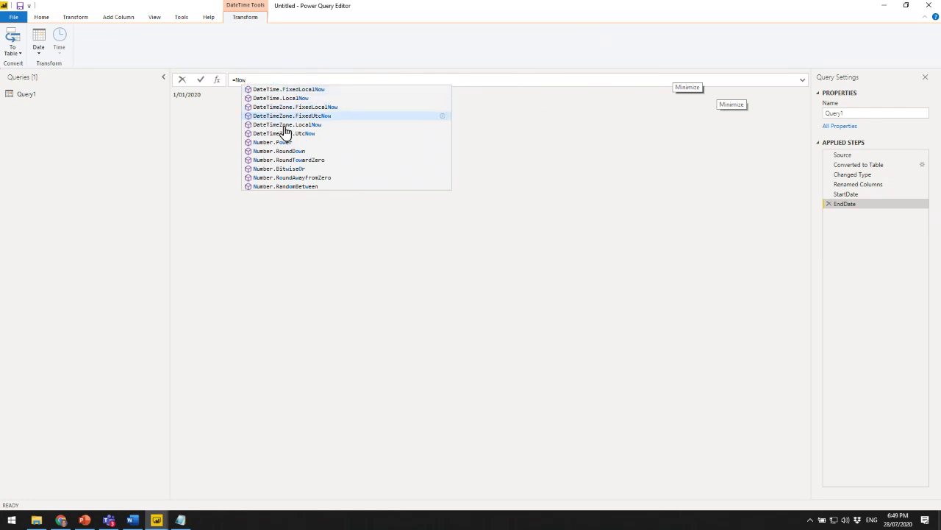
key(Up)
key(Up)
key(Down)
key(Down)
key(Down)
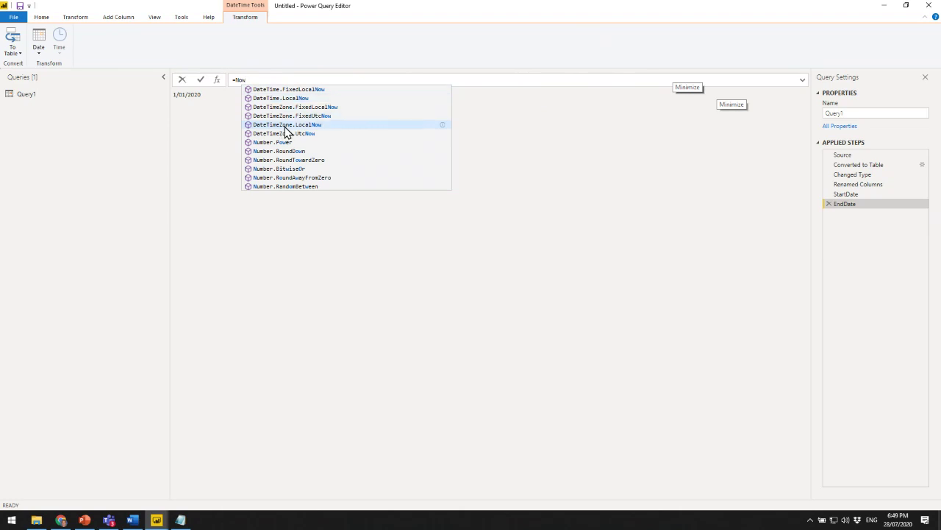
key(Up)
key(Up)
key(Up)
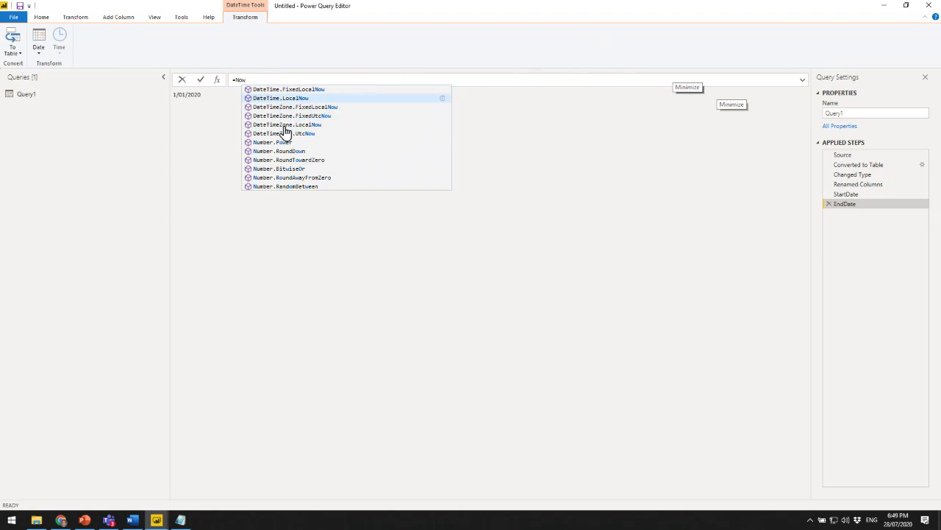
key(Tab)
key(Return)
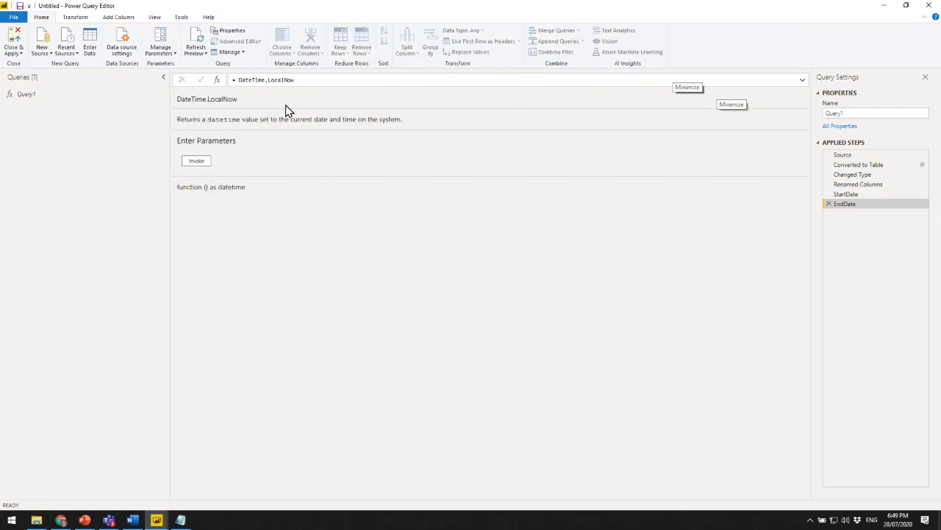
Append empty parentheses to DateTime.LocalNow in the EndDate formula and inspect the returned date and time value.
click(304, 82)
double_click(308, 76)
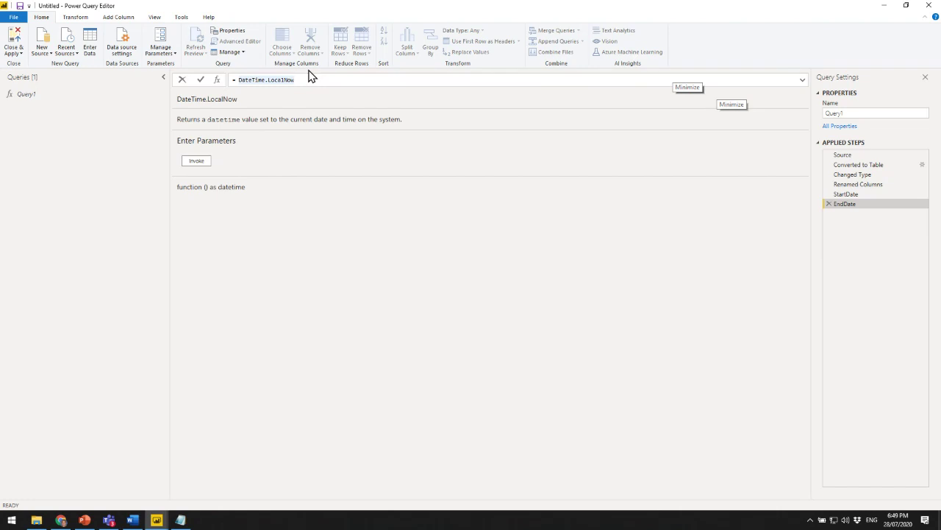
text(())
key(Return)
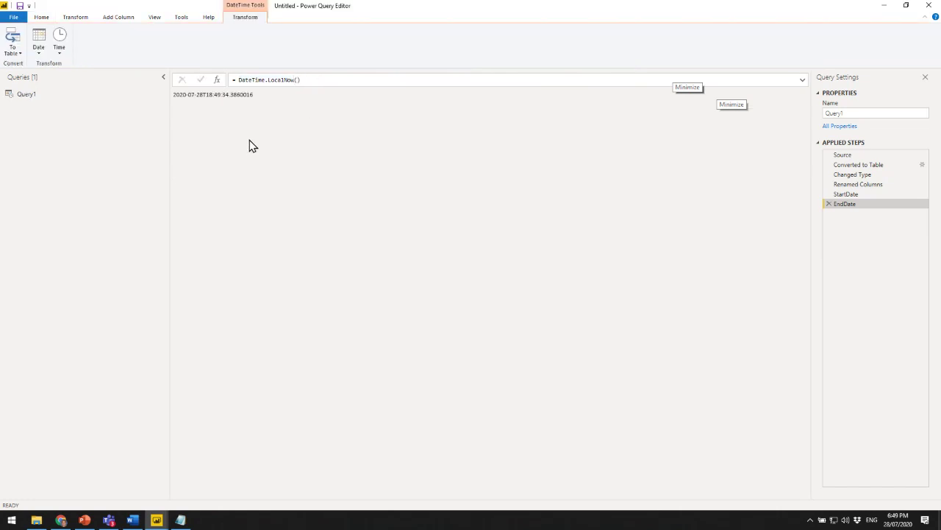
drag(261, 99, 176, 103)
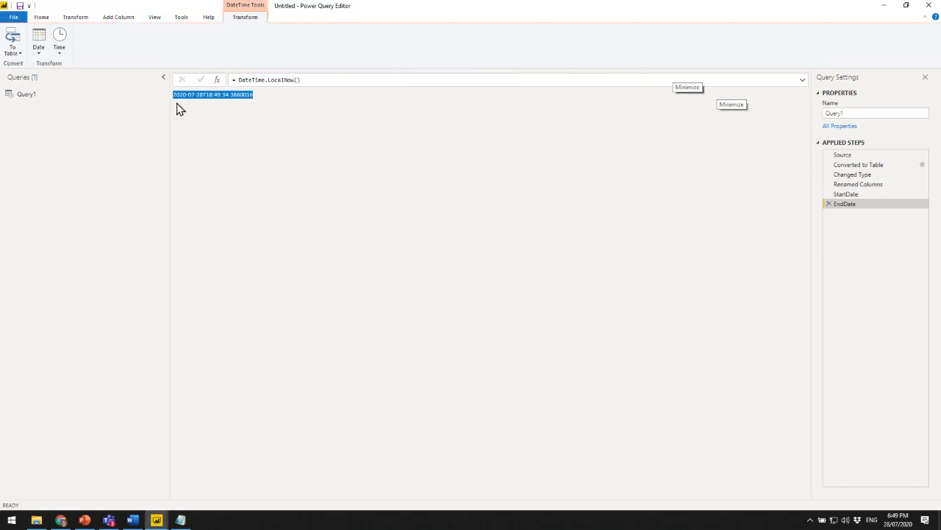
click(213, 129)
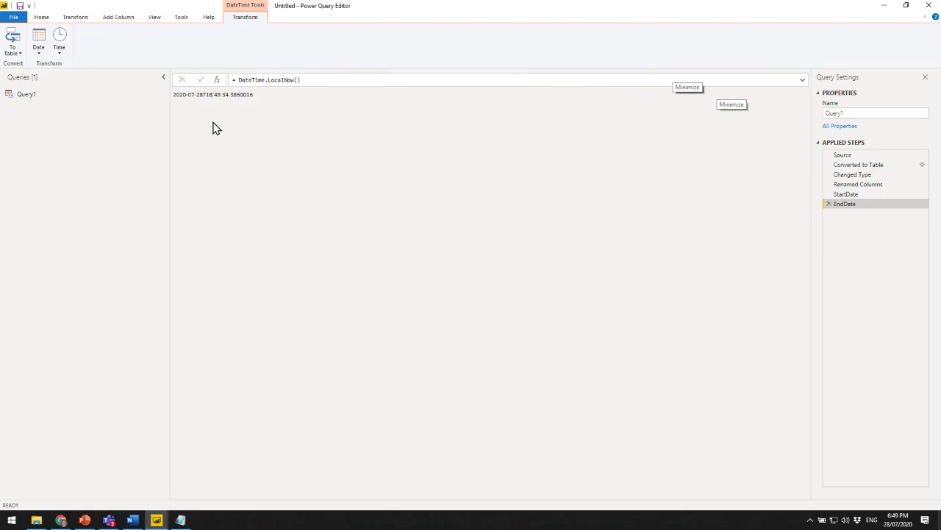
drag(174, 94, 265, 102)
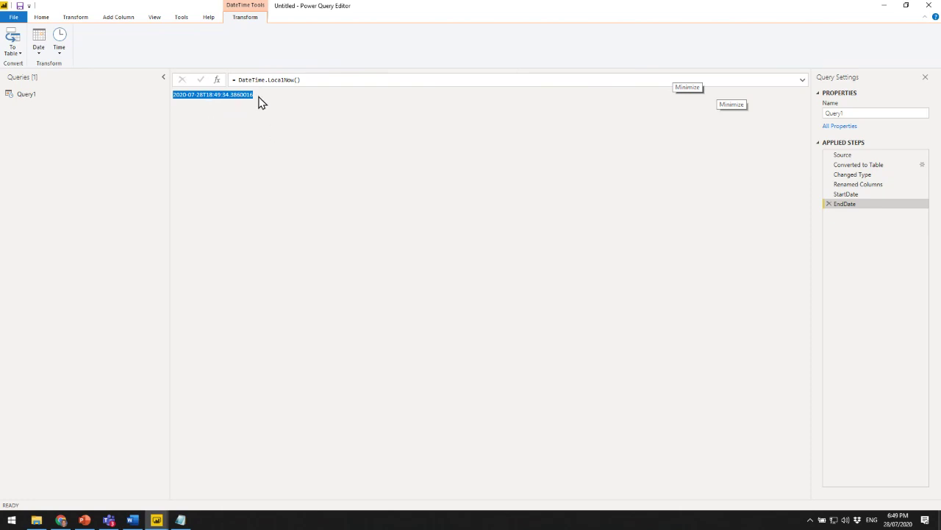
Wrap DateTime.LocalNow() in the DateTime.Date function so that EndDate returns only the date.
click(237, 79)
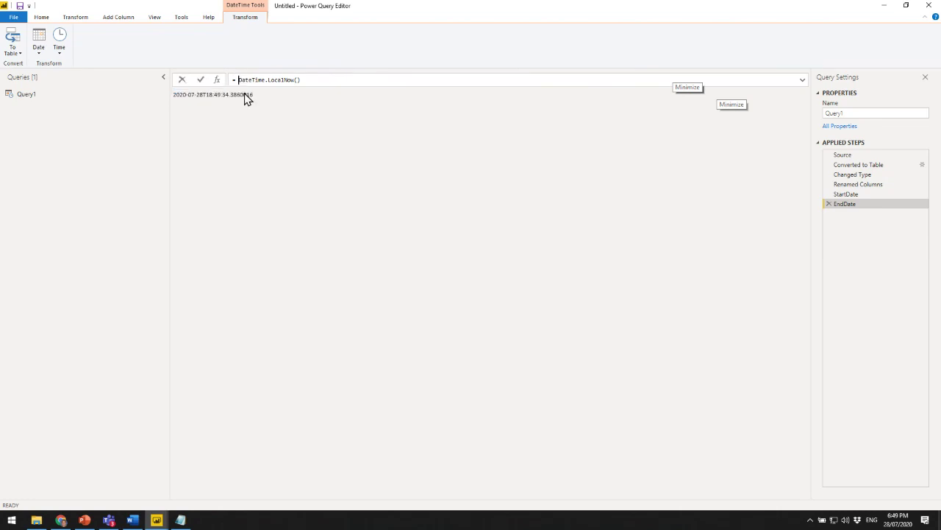
text(DateTime.Date)
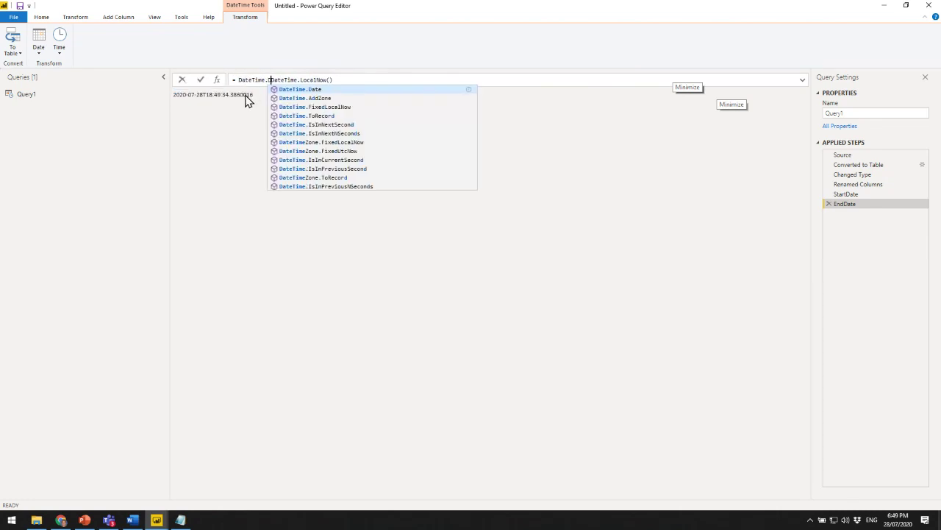
text(()
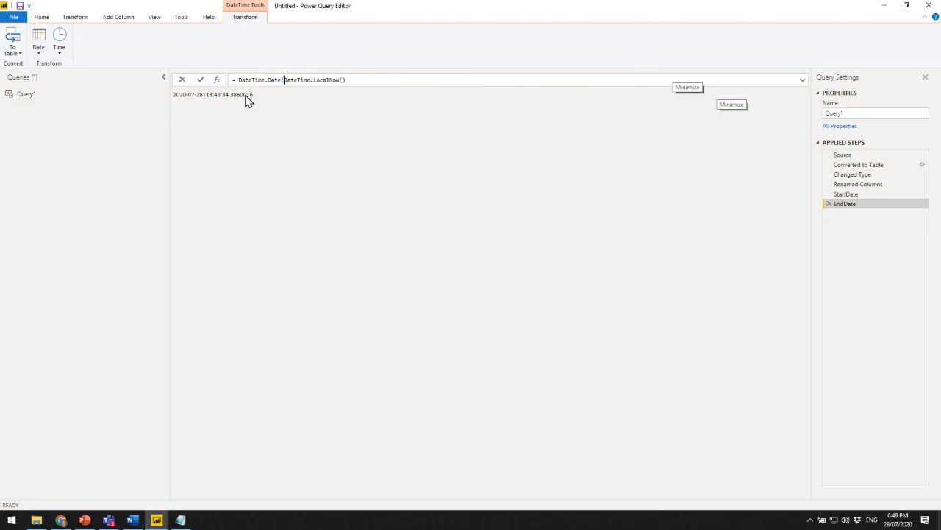
shift+click(354, 81)
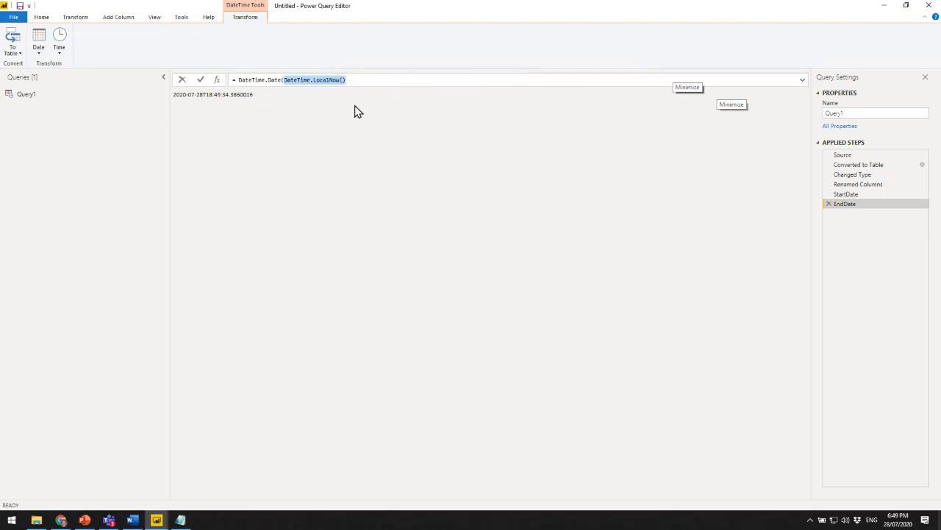
click(357, 79)
text())
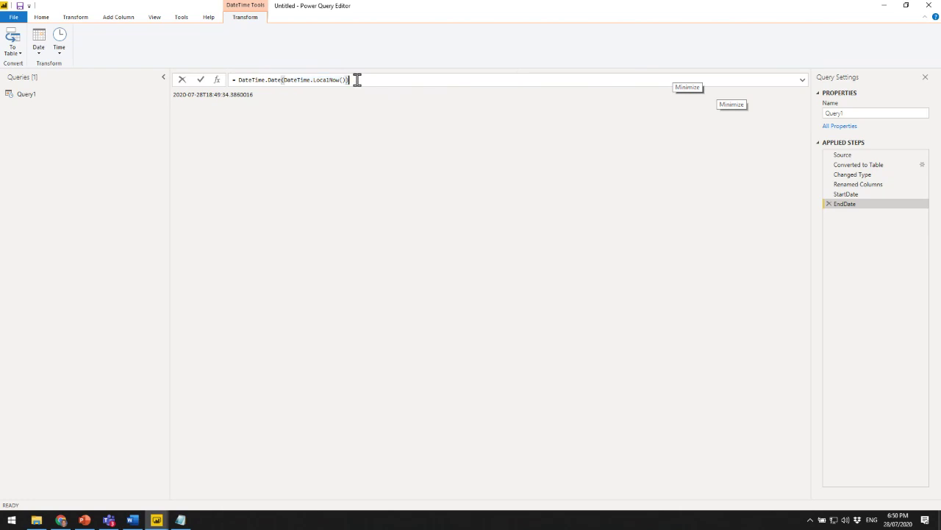
key(Return)
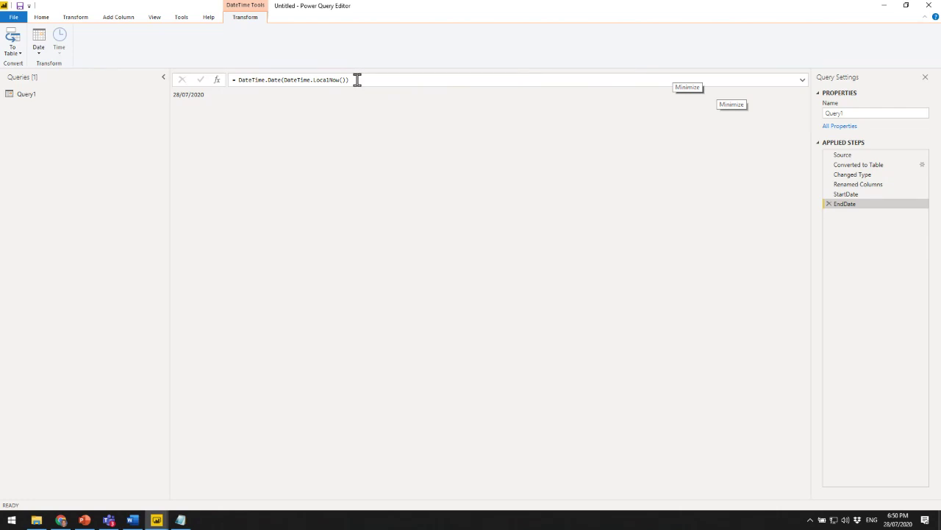
Enclose the whole EndDate expression after the equals sign in an extra pair of parentheses.
click(234, 79)
key(ctrl+shift+Right)
key(ctrl+shift+Right)
key(Left)
text(Endo)
key(BackSpace)
key(BackSpace)
key(BackSpace)
key(BackSpace)
text(Yer)
key(BackSpace)
key(BackSpace)
key(BackSpace)
text(()
click(356, 80)
text())
Put the Date.EndOfYear function in front of the outer parentheses of the EndDate formula and check the resulting date.
click(238, 79)
text(year)
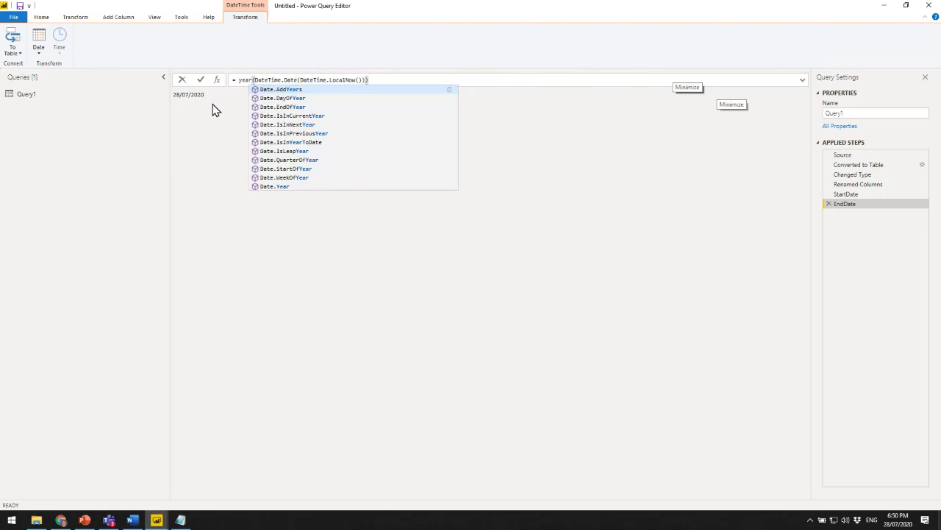
key(Down)
key(Down)
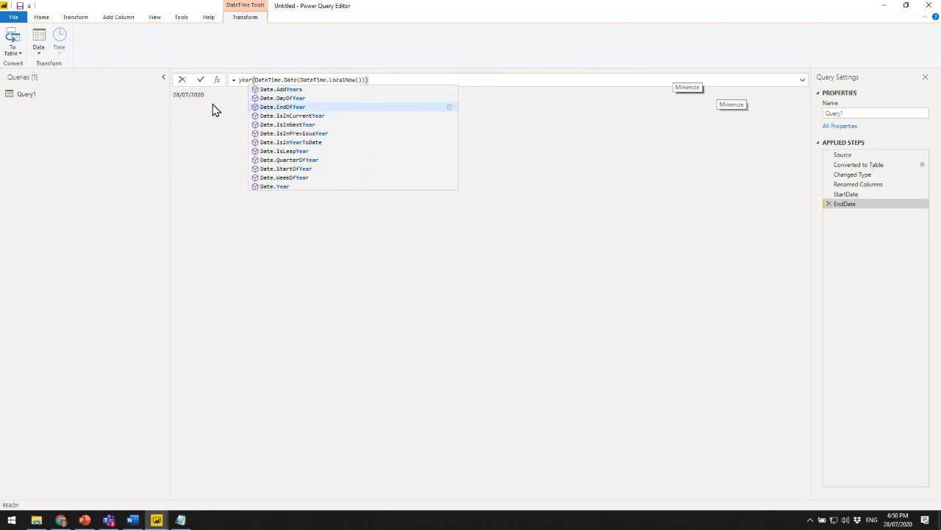
key(Tab)
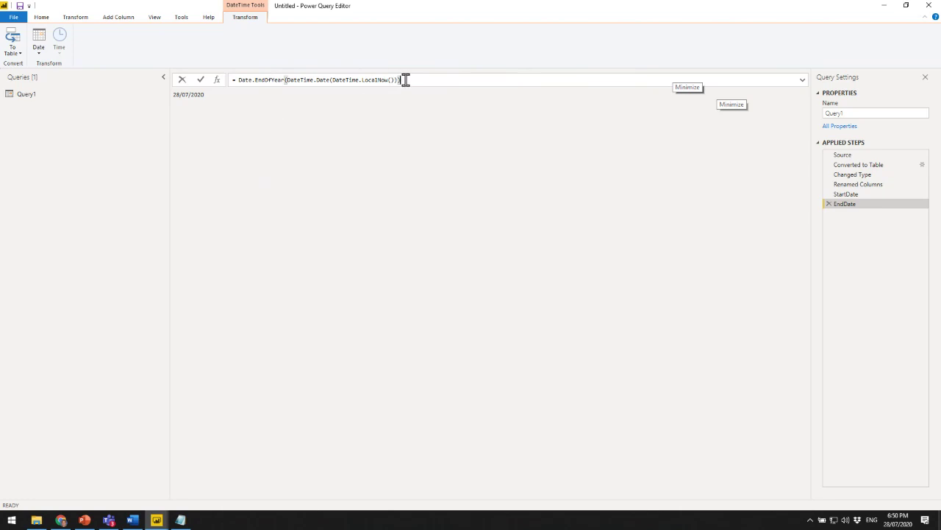
click(173, 98)
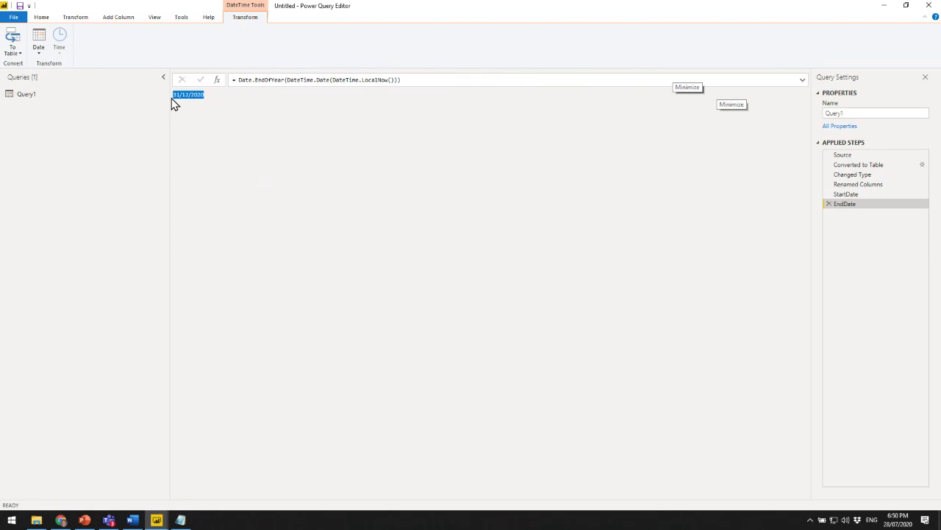
Add a custom step after EndDate with the formula = EndDate - StartDate.
click(849, 195)
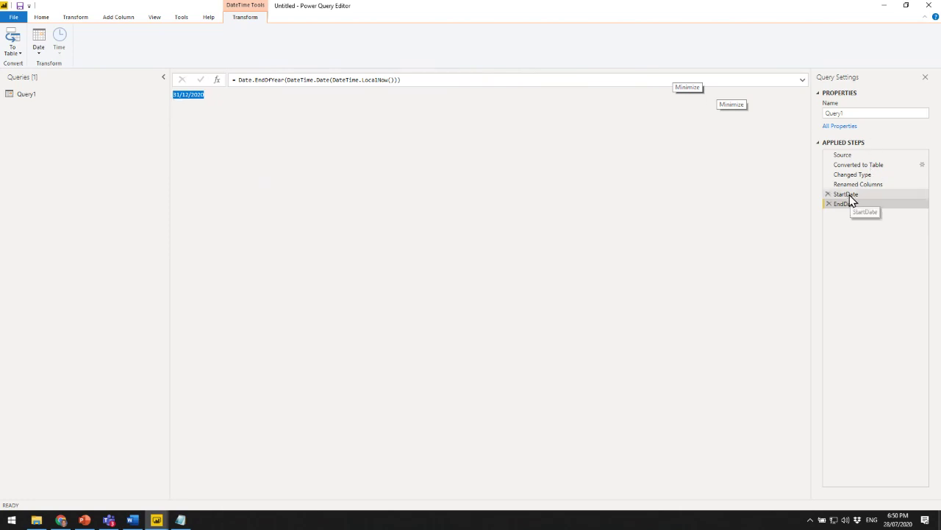
click(851, 204)
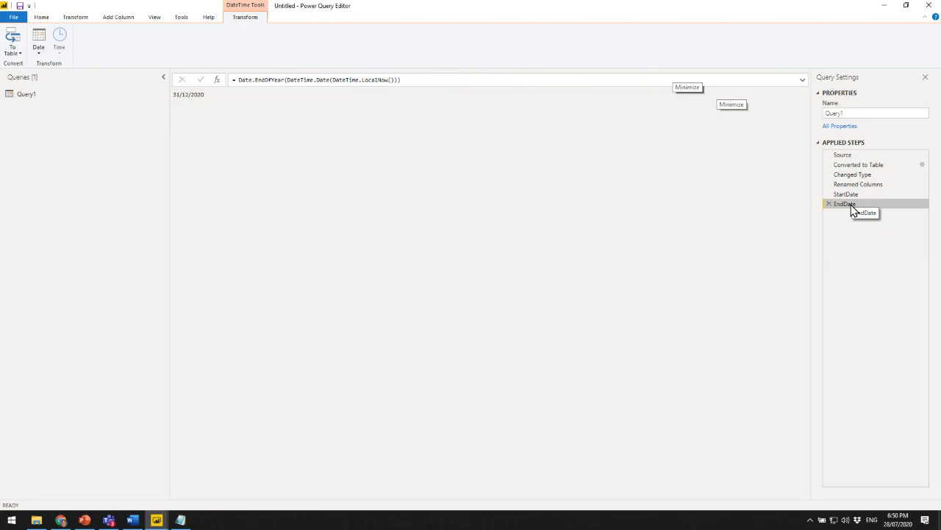
click(217, 80)
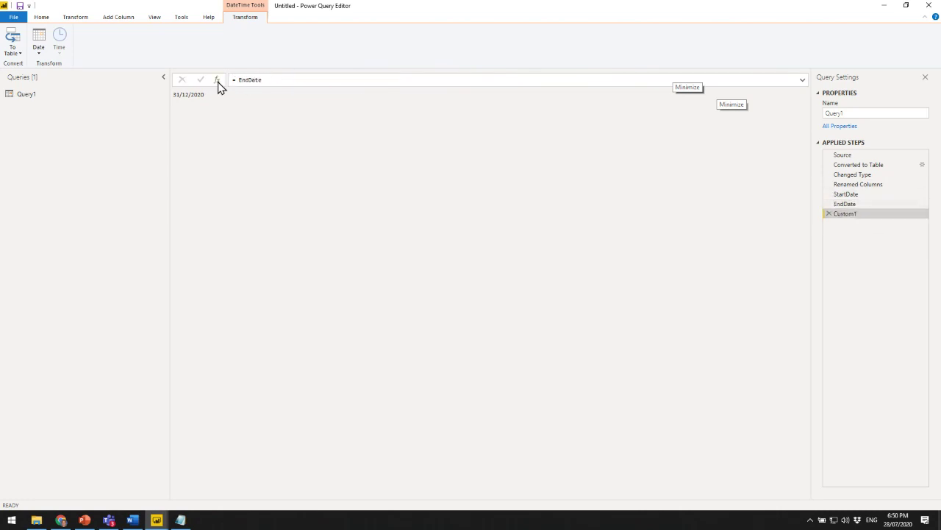
click(267, 80)
text(- StartDate)
click(201, 80)
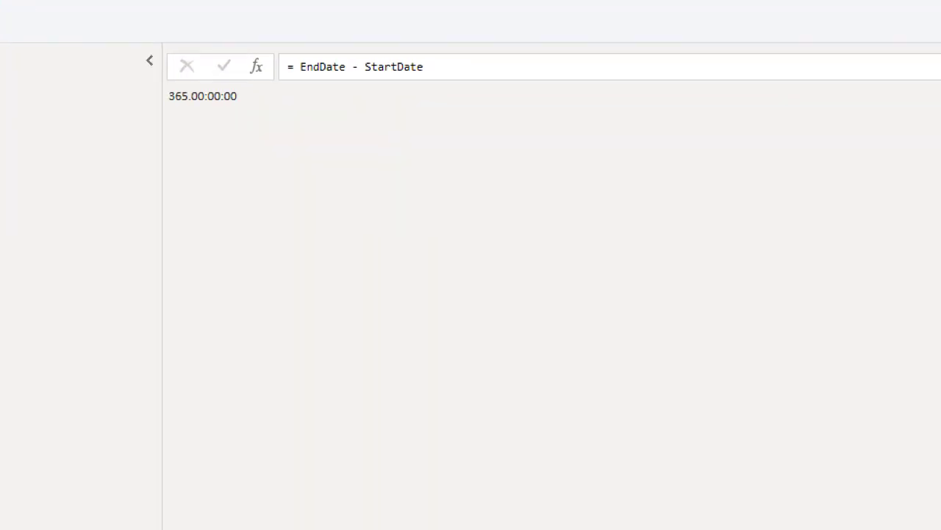
key(super)
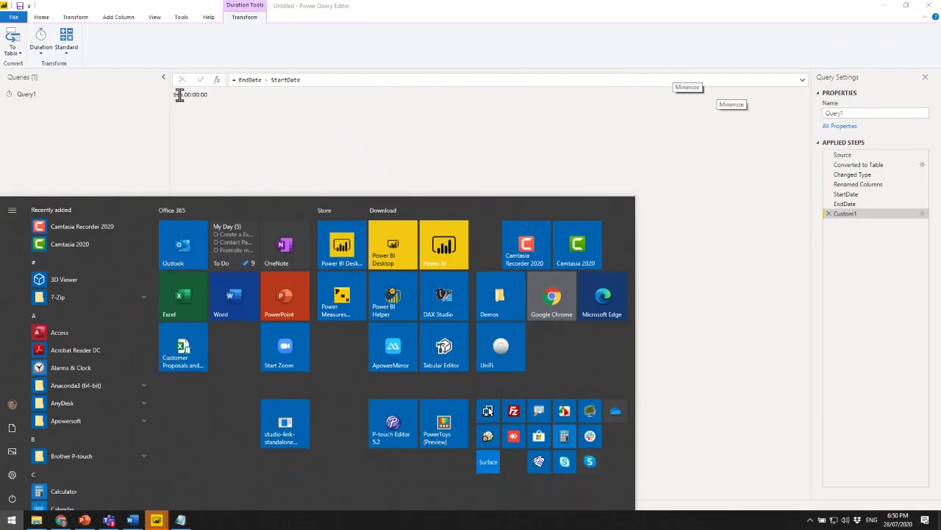
click(203, 145)
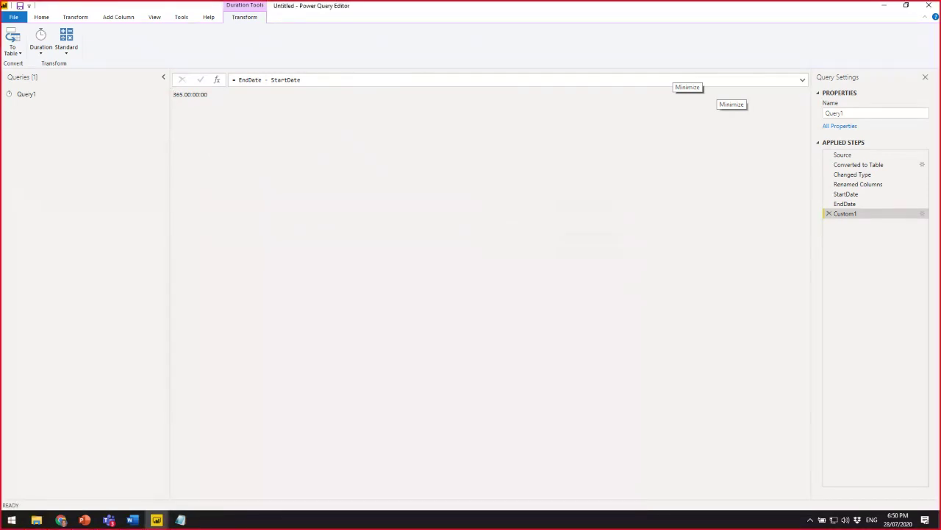
drag(170, 87, 214, 100)
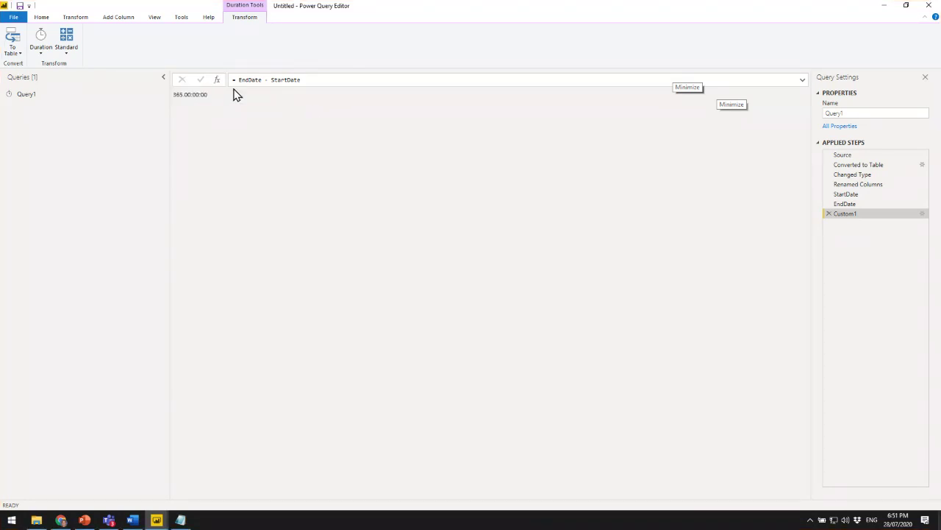
Put Days with an opening parenthesis in front of EndDate in the custom step's formula.
click(303, 79)
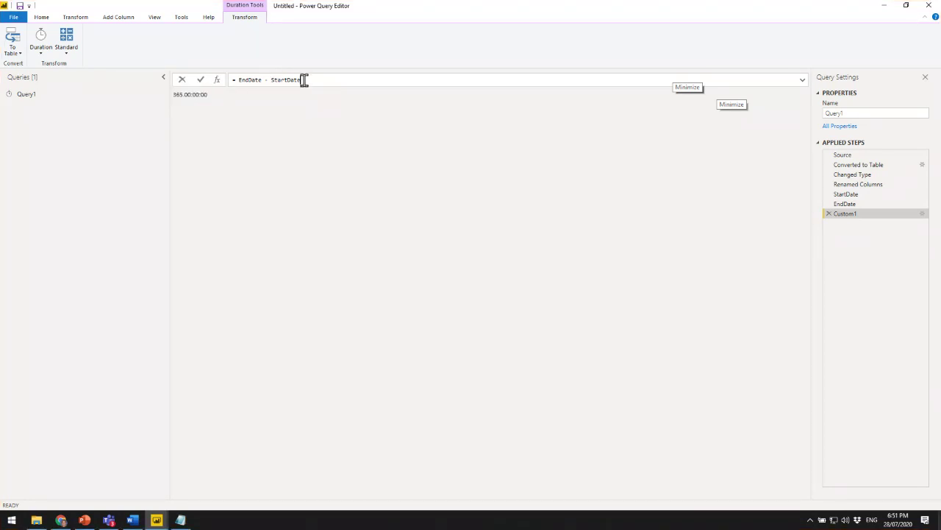
double_click(240, 79)
key(Left)
text(days()
key(BackSpace)
key(BackSpace)
key(BackSpace)
key(BackSpace)
key(BackSpace)
text((Days)
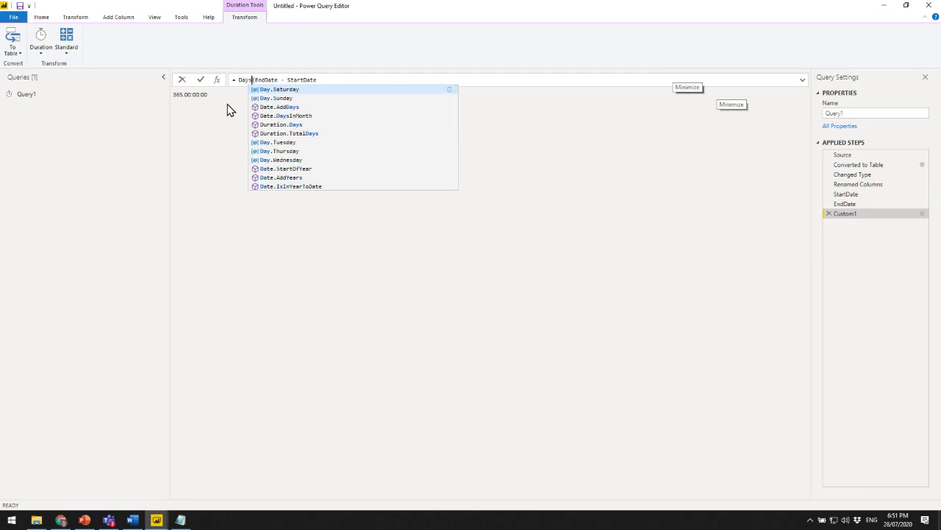
Complete the function name as Duration.Days and close the parenthesis after StartDate, giving = Duration.Days(EndDate - StartDate).
key(Down)
key(Down)
key(Down)
key(Down)
key(Down)
key(Up)
key(Up)
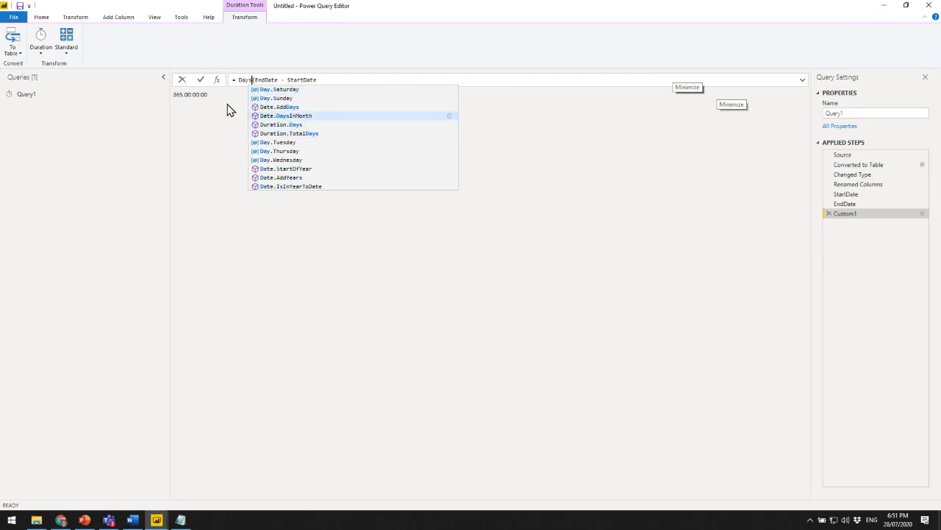
key(Down)
key(Down)
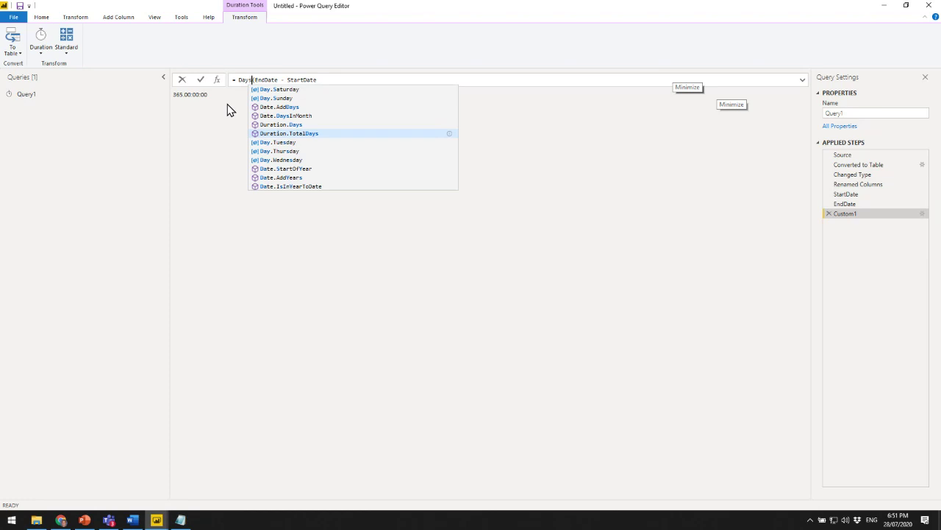
key(Up)
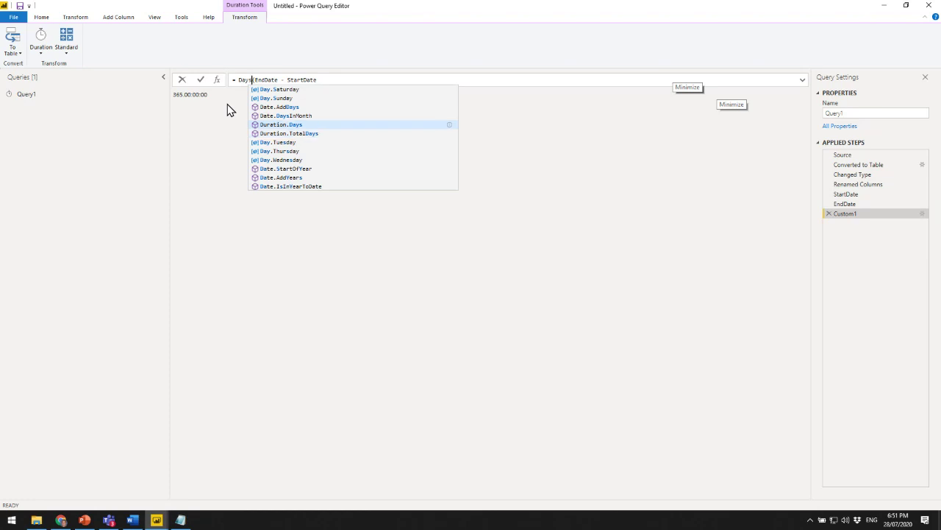
key(Down)
key(Up)
key(Down)
key(Up)
key(Tab)
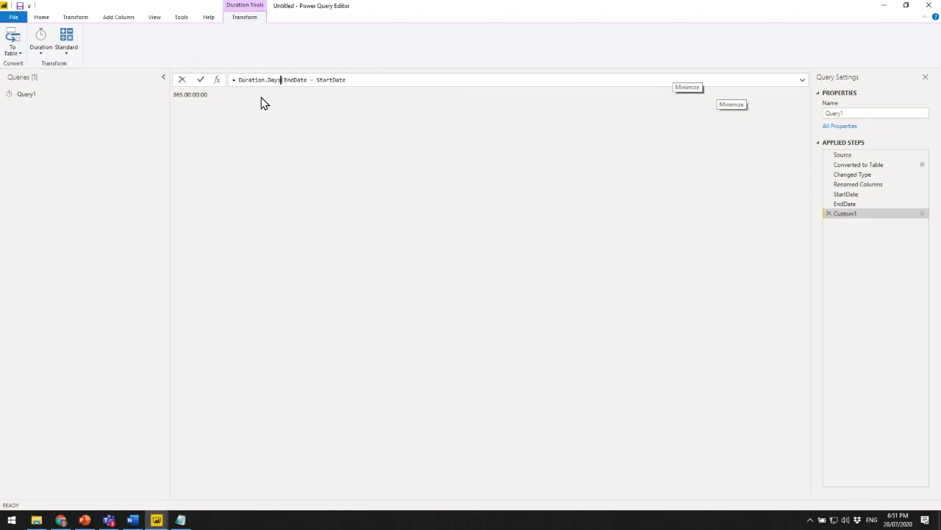
click(361, 79)
text())
key(Return)
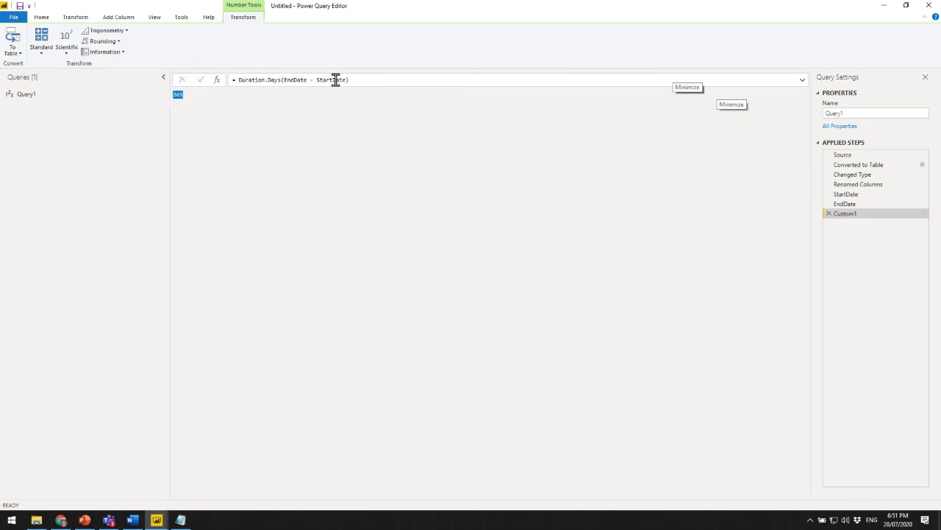
Try adding +1 after StartDate inside the Duration.Days parentheses.
click(345, 80)
click(345, 80)
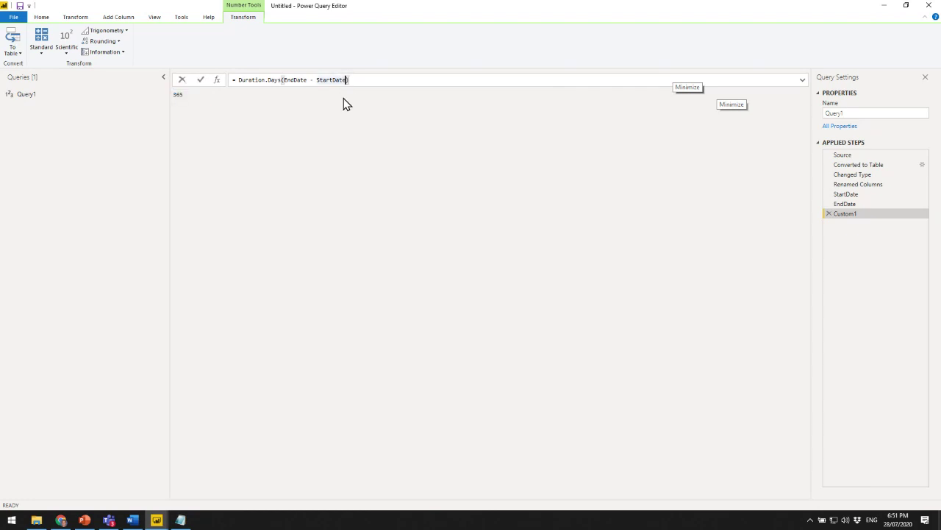
text(+1)
key(Return)
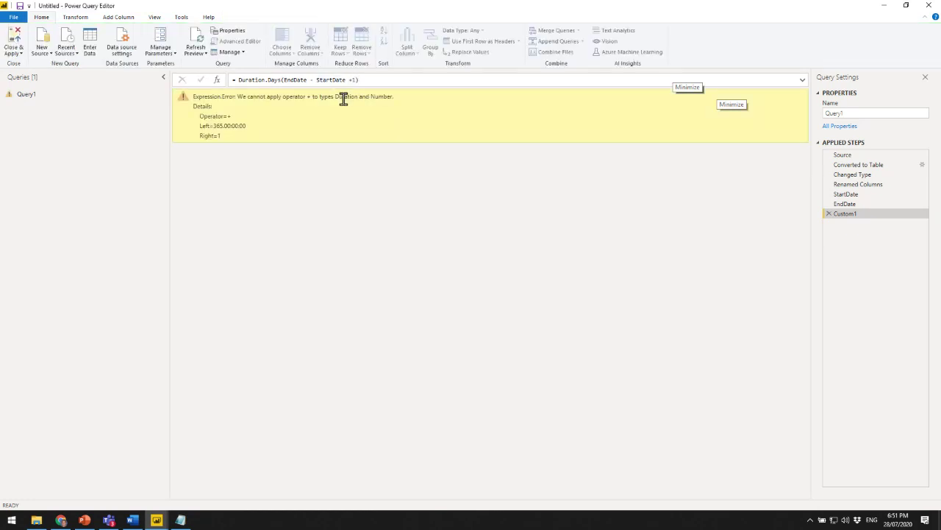
Move the + 1 outside the parentheses so the formula reads = Duration.Days(EndDate - StartDate) + 1.
click(357, 79)
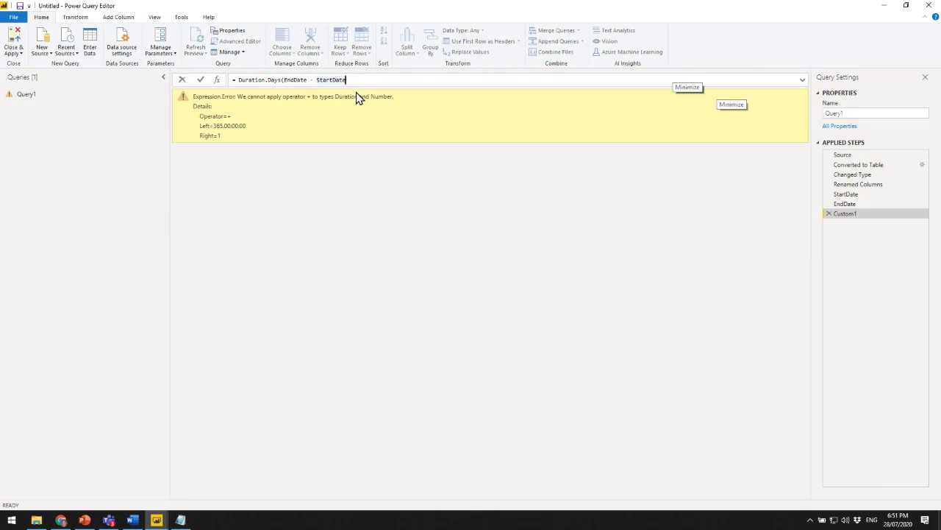
text() + 1)
key(Return)
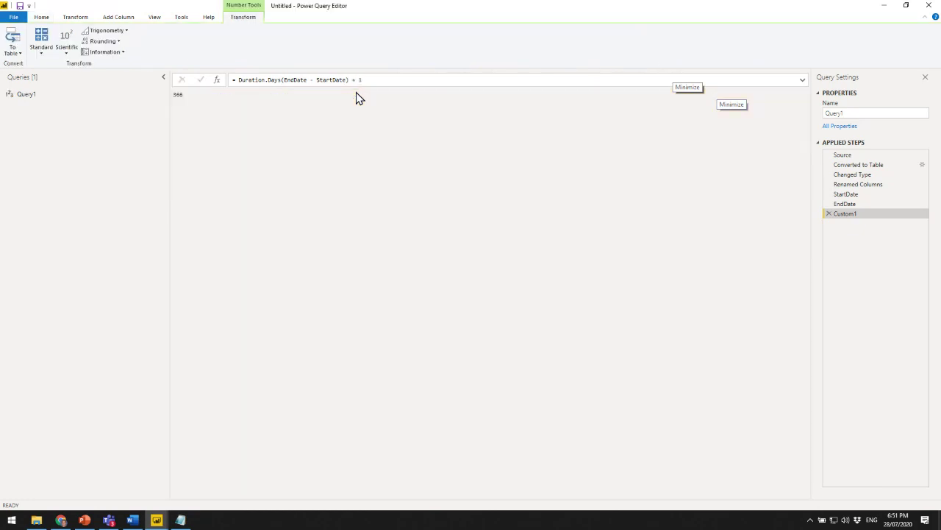
click(176, 95)
Rename the custom day-count step as Length.
right_click(846, 219)
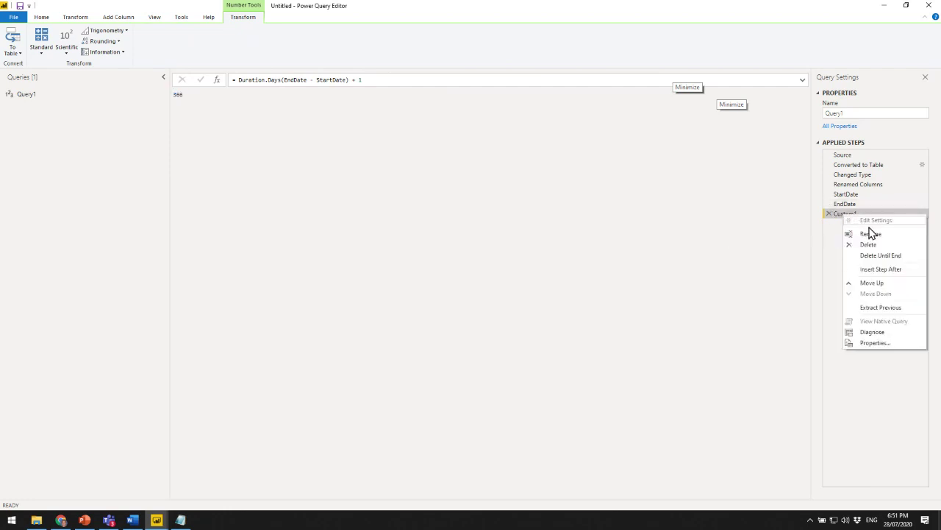
click(873, 232)
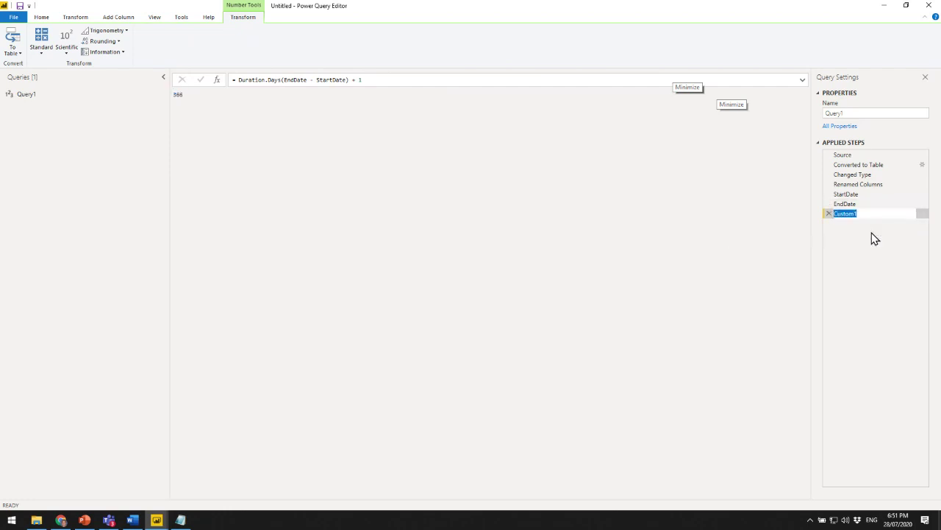
text(Length)
key(Return)
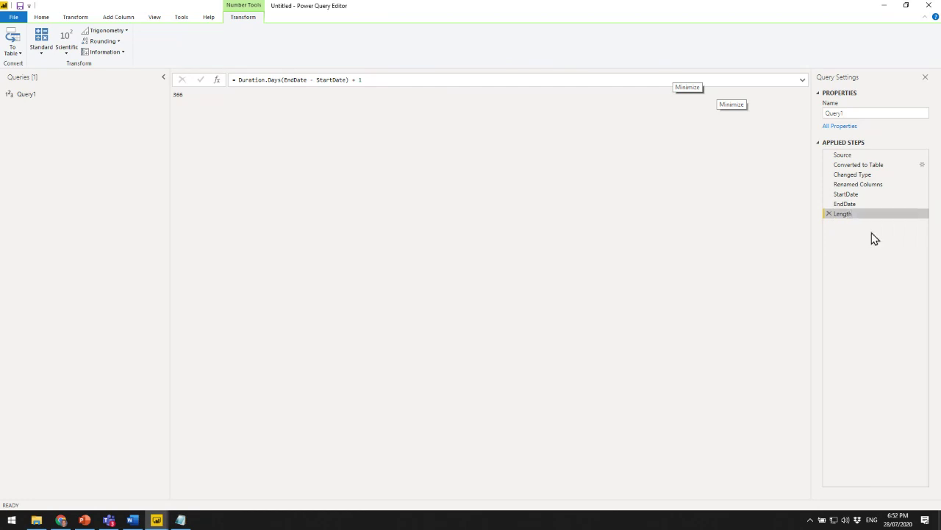
In the Source step's List.Dates formula, replace #date(2020, 1, 1) with StartDate and the count 10 with Length.
click(858, 155)
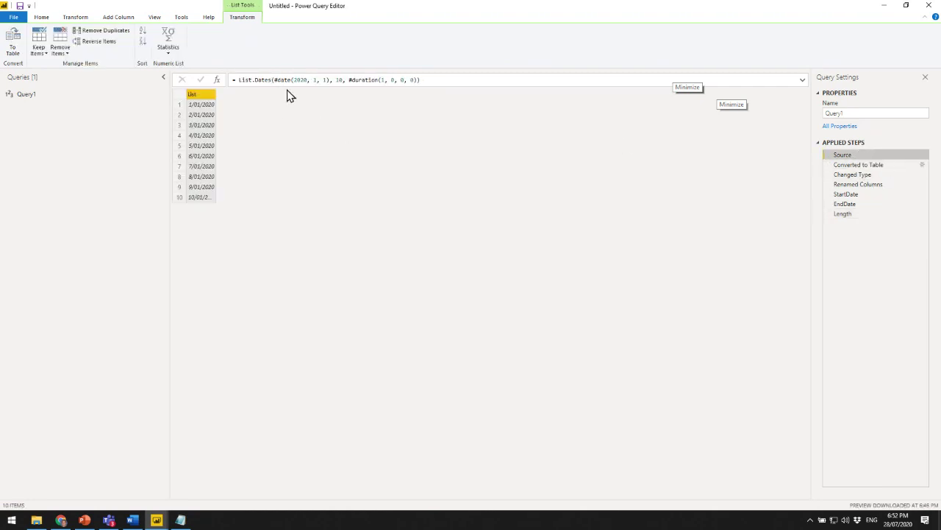
drag(274, 79, 330, 79)
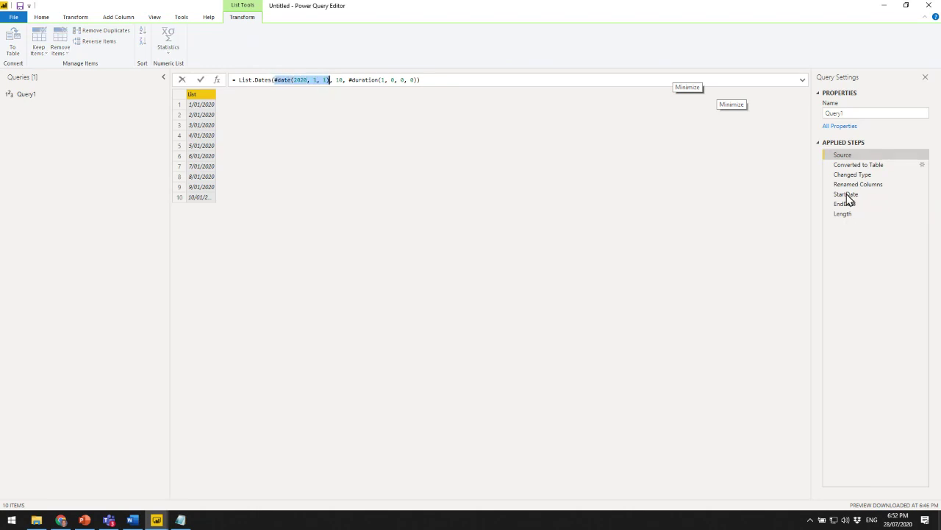
text(StartDate)
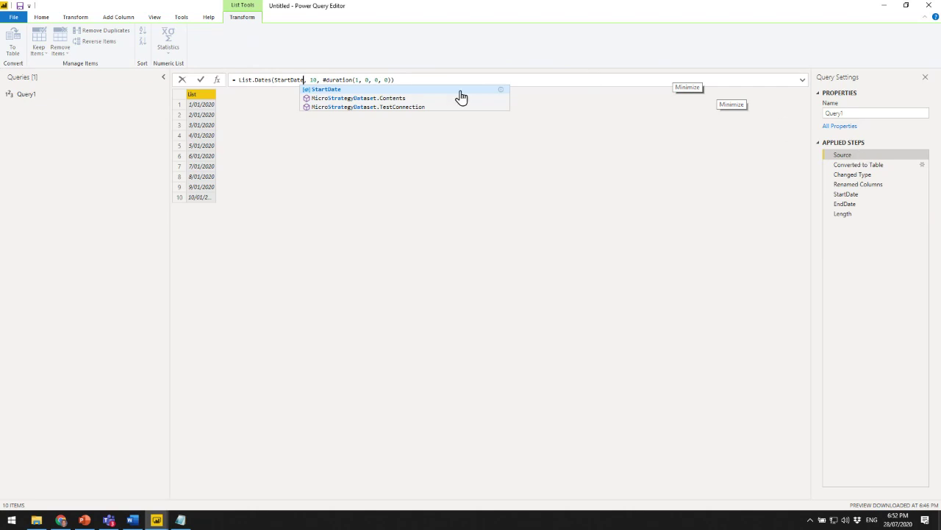
click(316, 80)
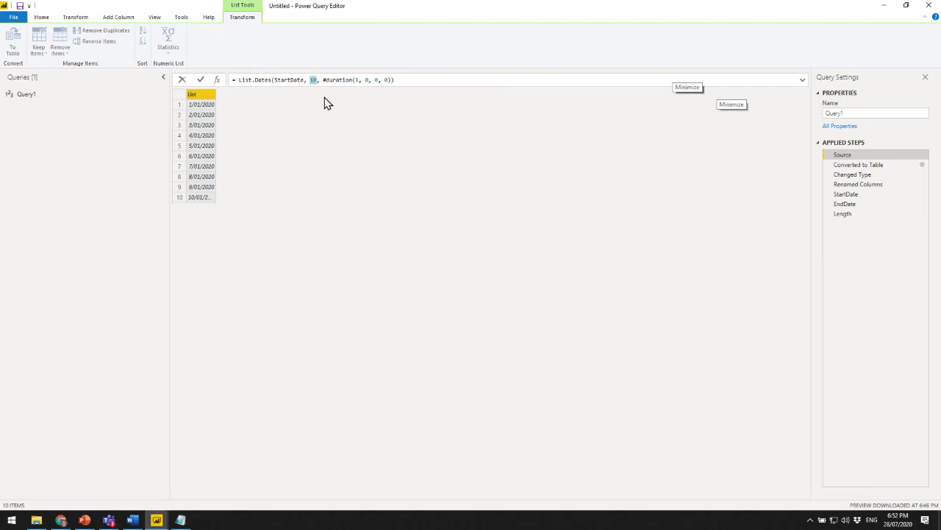
text(Length)
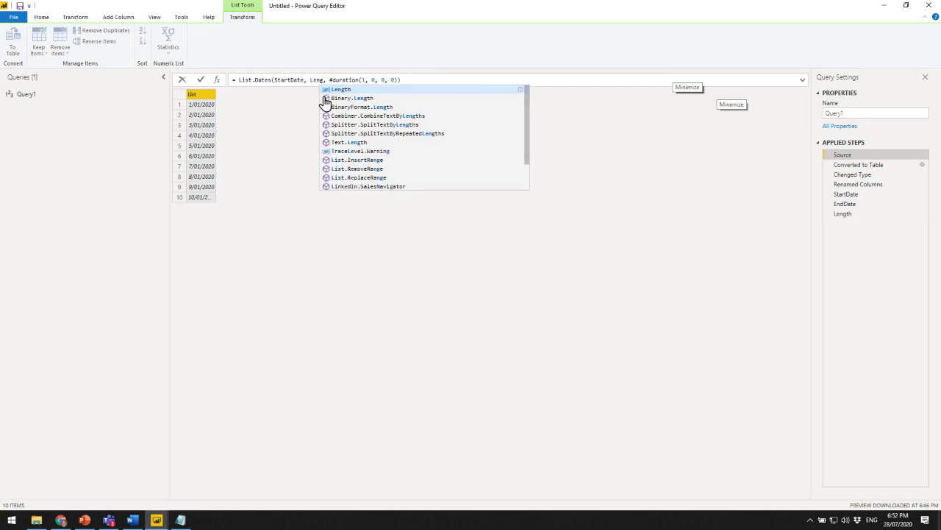
click(433, 80)
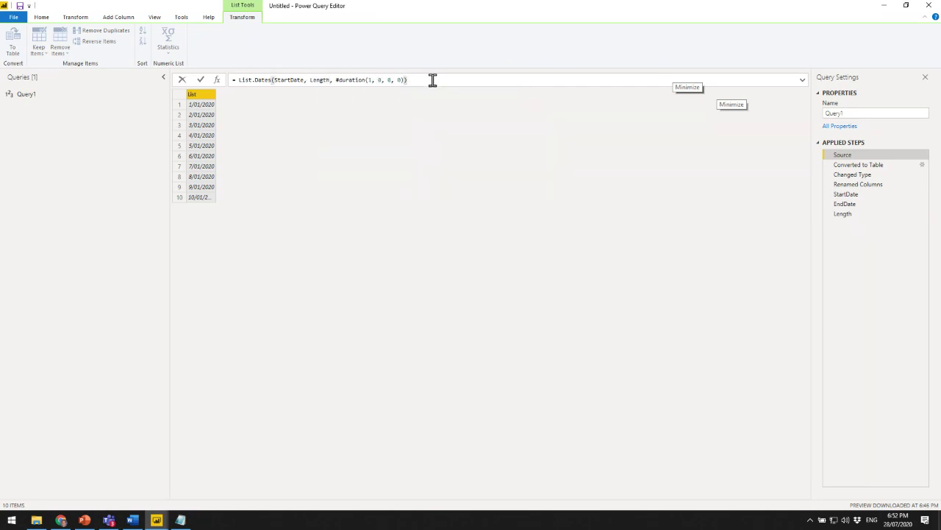
key(Return)
Check the Renamed Columns result and add a custom step after Length with the formula = #"Renamed Columns".
click(845, 214)
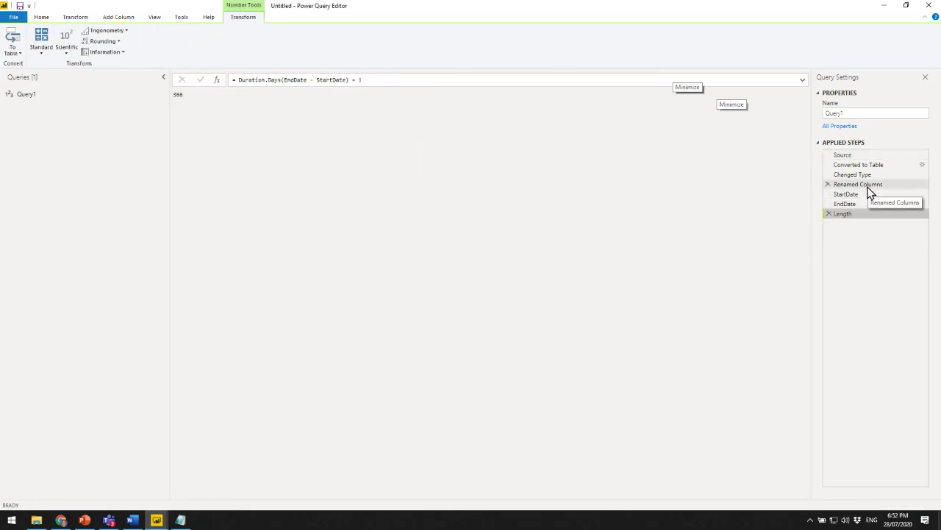
click(870, 186)
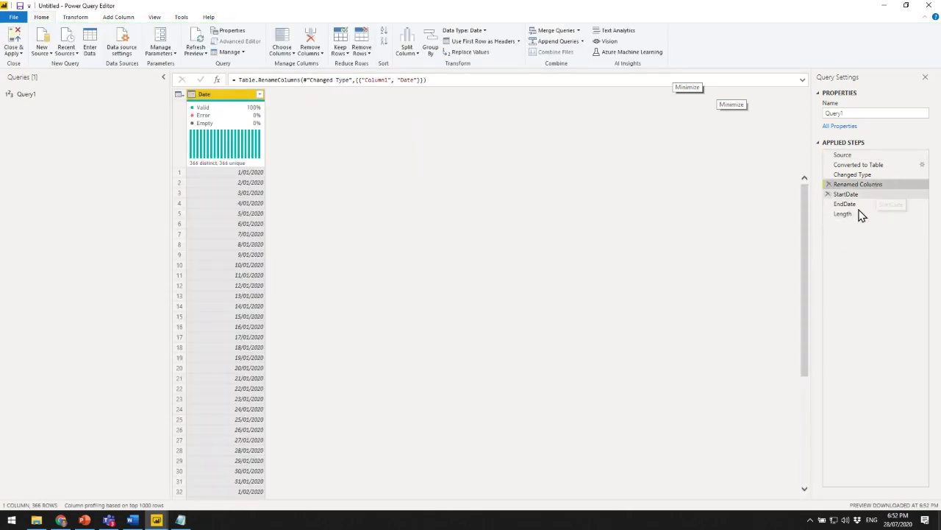
click(851, 212)
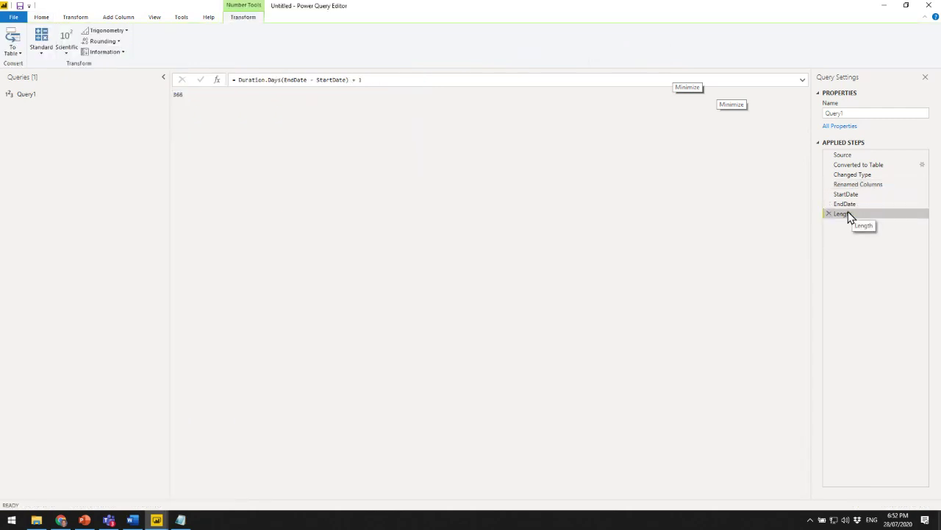
click(217, 80)
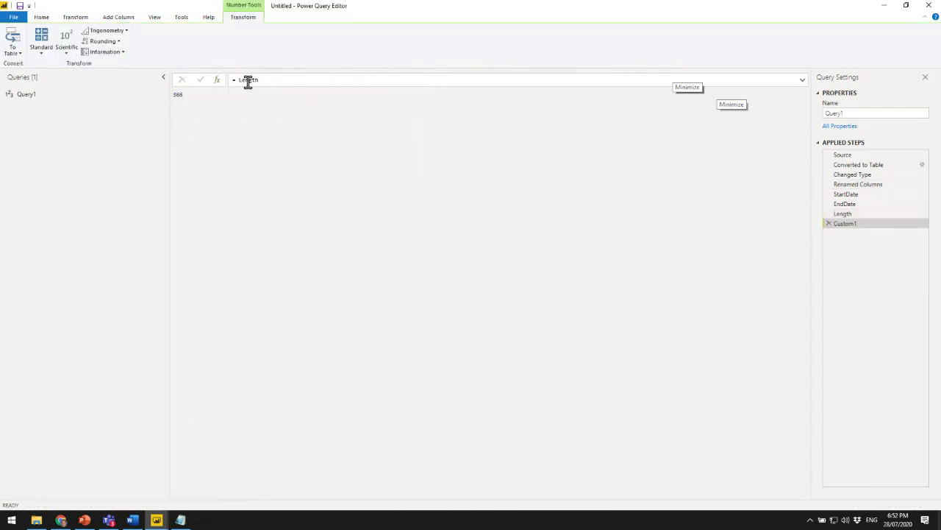
double_click(248, 80)
text(#"Rena)
key(Tab)
click(199, 81)
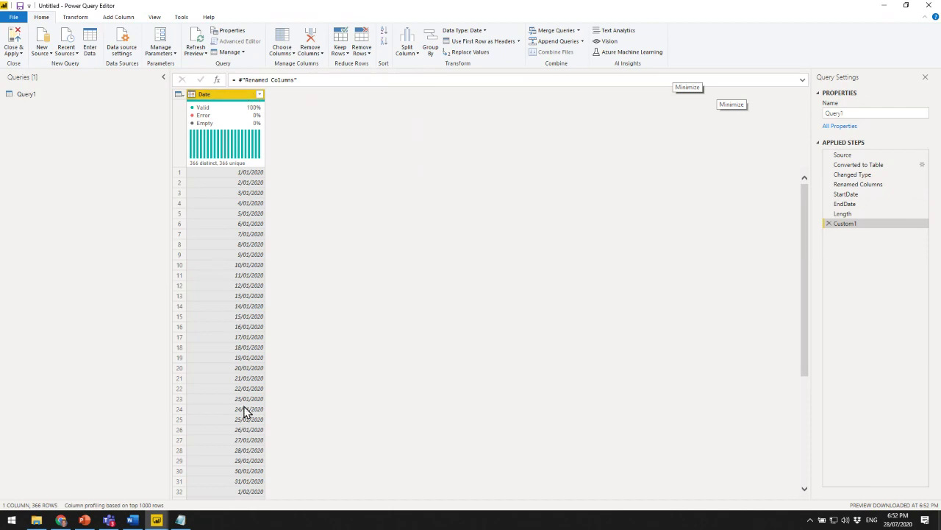
Review the StartDate step and add a Month Name column from the Date column after the last custom step.
click(857, 194)
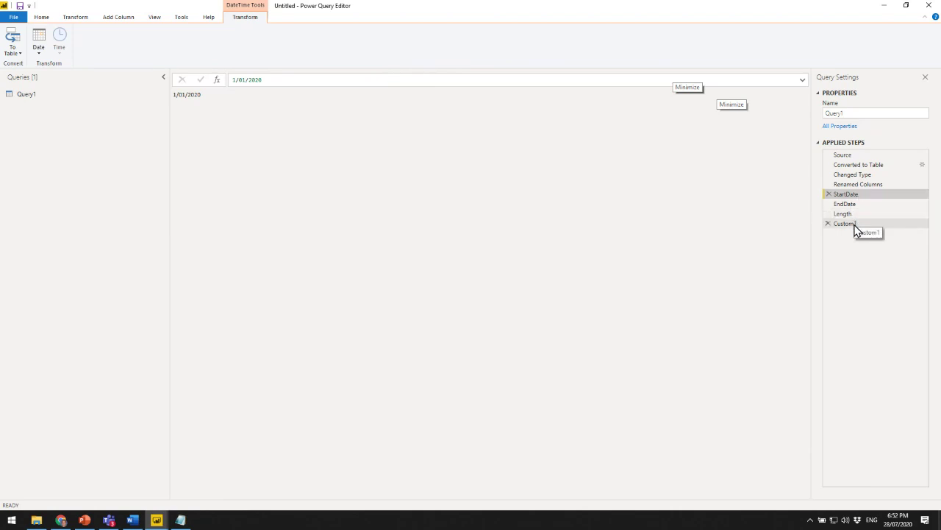
click(856, 225)
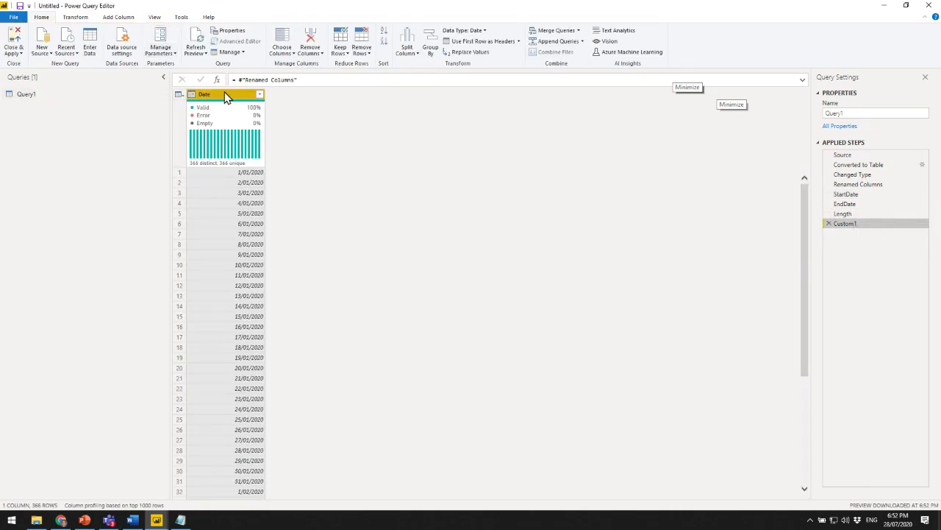
click(119, 17)
click(390, 48)
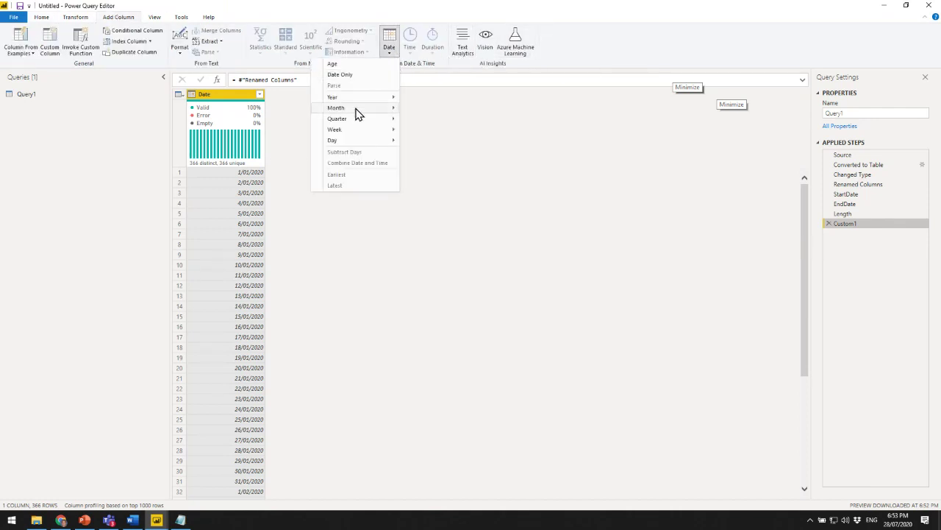
mouse_move(357, 108)
click(278, 152)
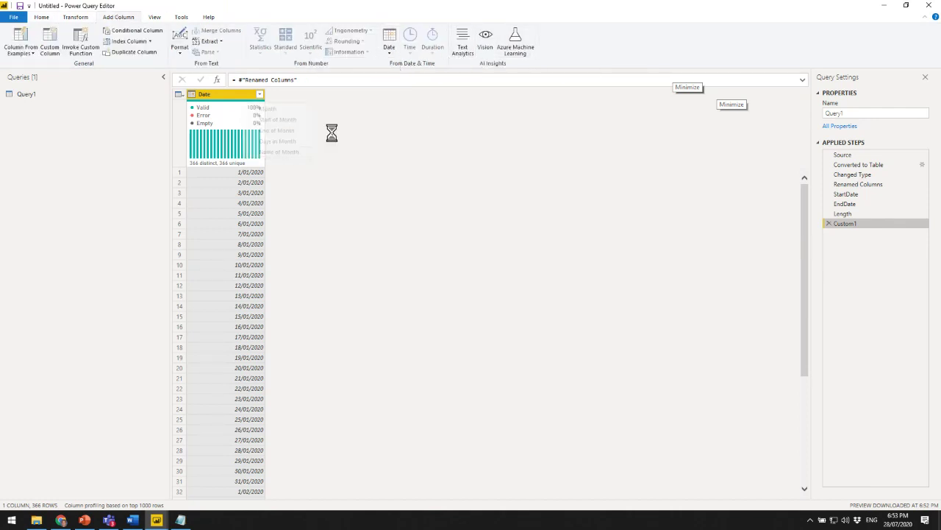
Add a Year column extracted from the Date column.
click(390, 50)
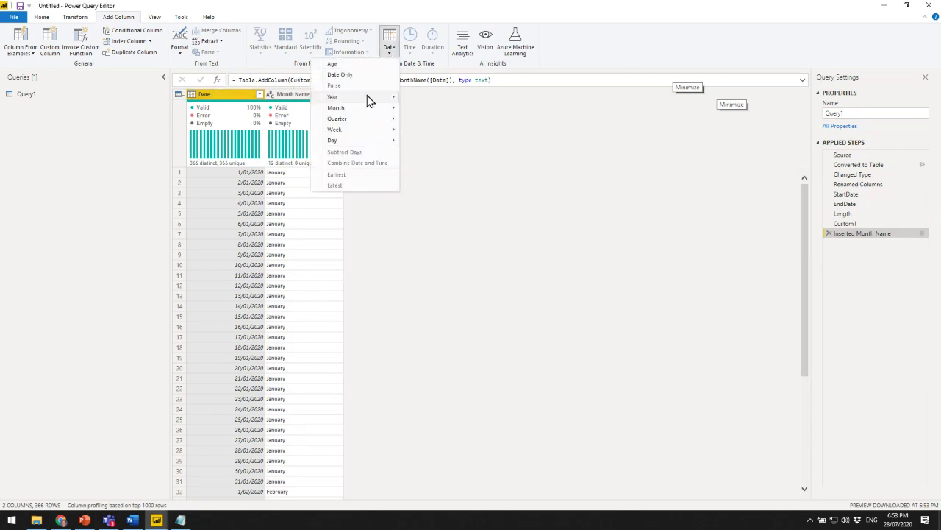
mouse_move(329, 100)
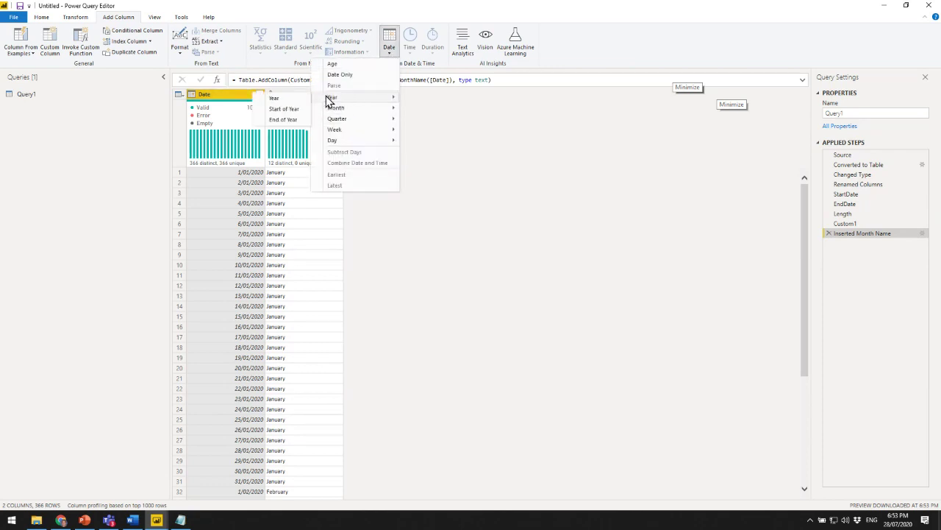
click(275, 98)
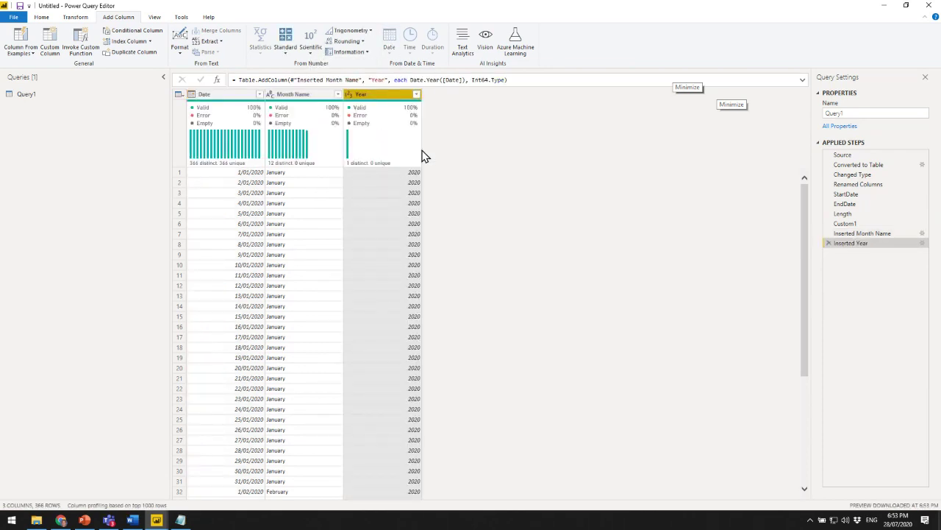
click(184, 17)
click(154, 17)
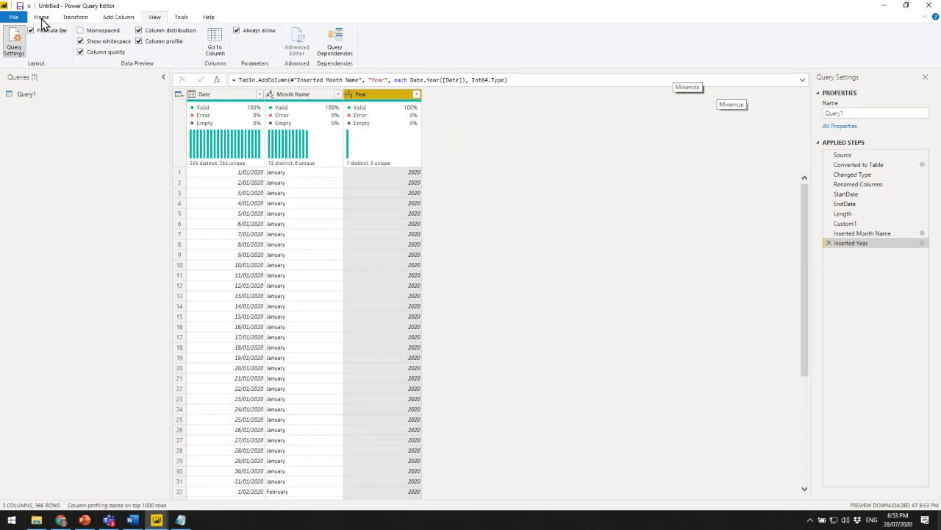
click(418, 203)
click(42, 18)
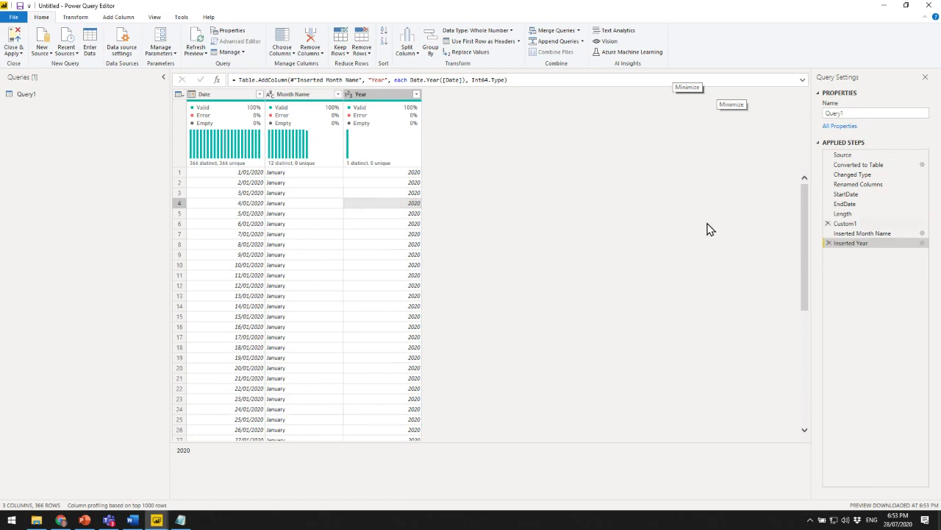
click(331, 254)
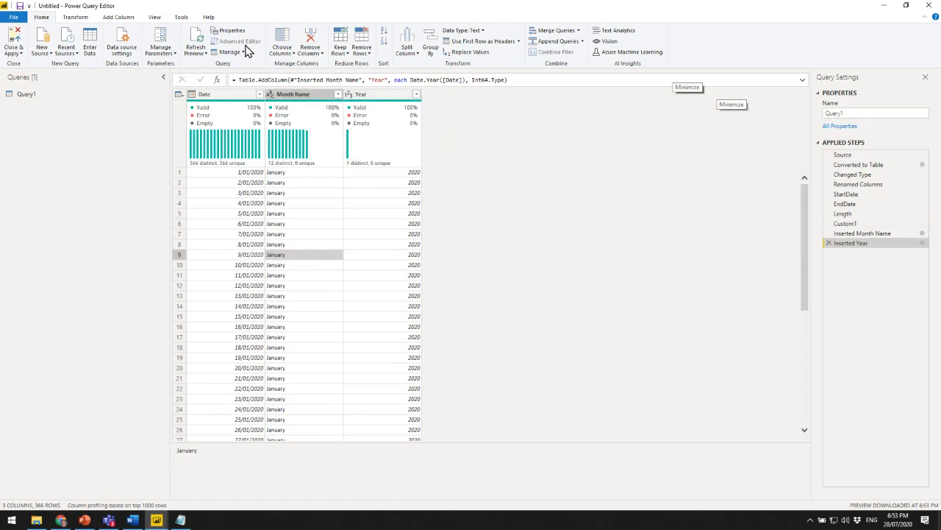
Review the full M code of Query1 in the Advanced Editor from let through the Inserted Year step, and close it without changes.
click(380, 244)
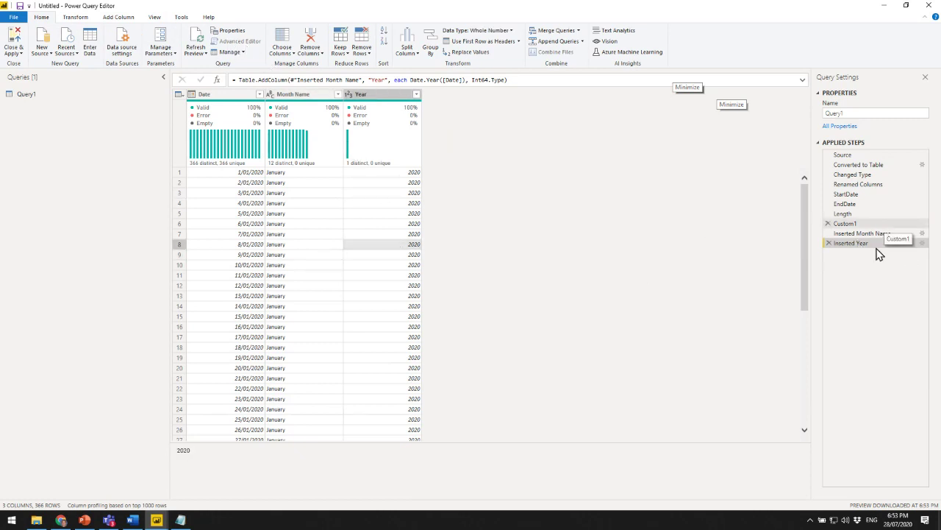
click(876, 245)
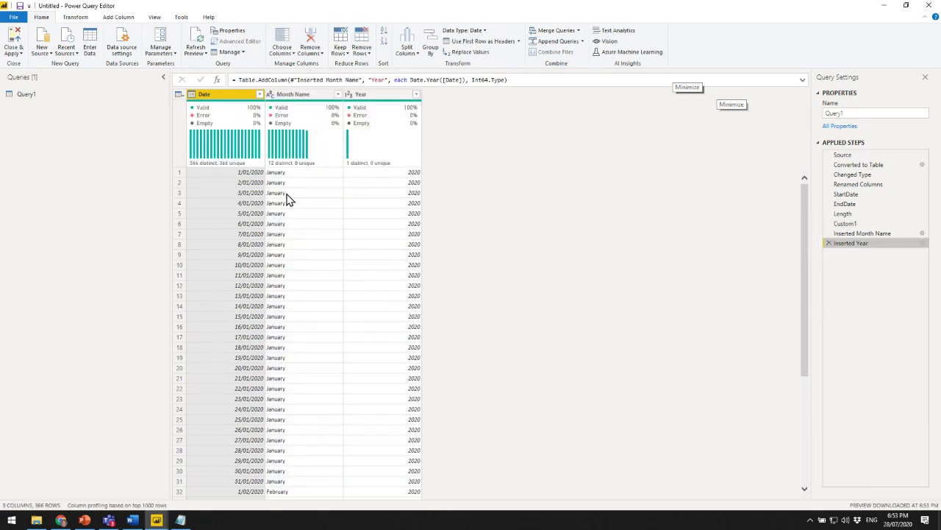
click(309, 214)
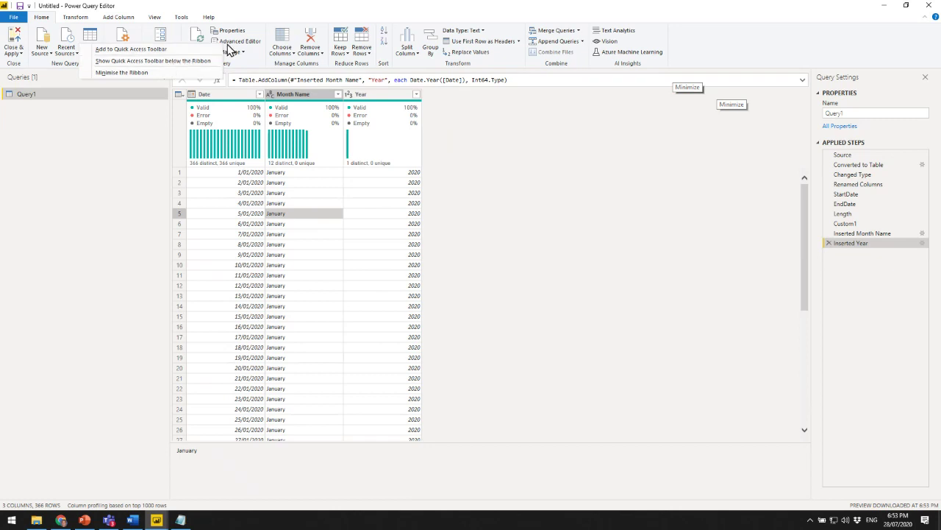
click(250, 42)
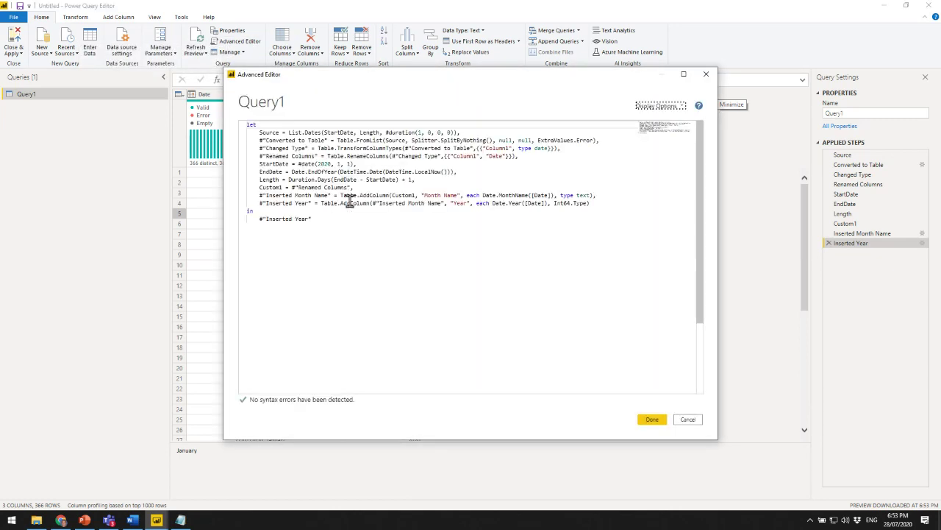
drag(356, 233, 213, 108)
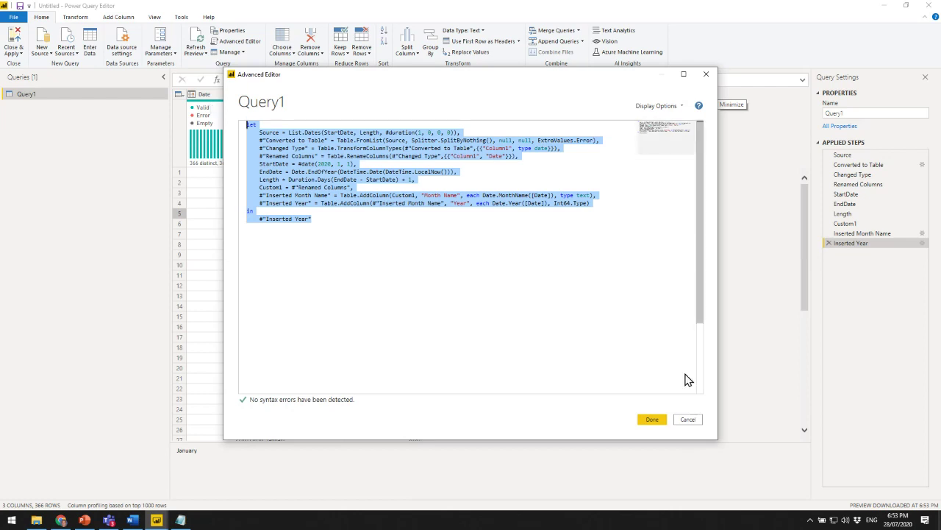
click(686, 420)
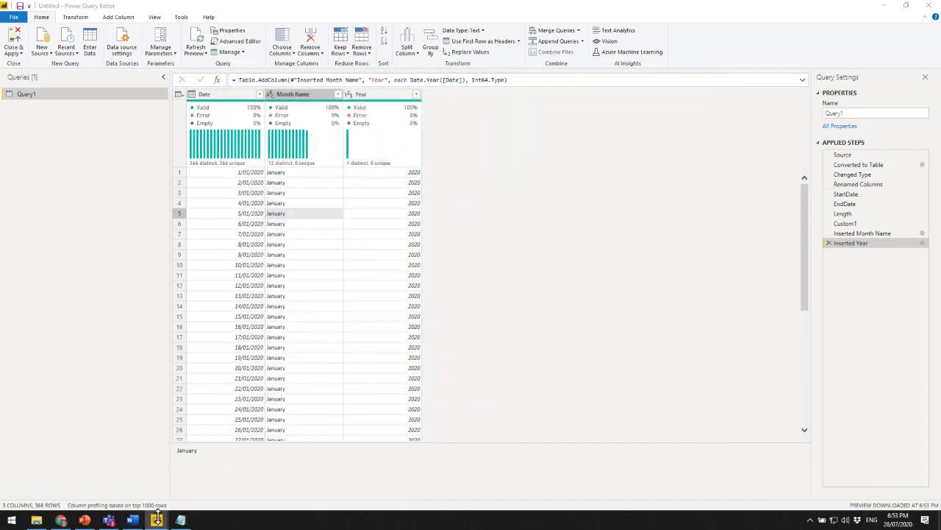
Switch to the PowerPoint presentation, present slide 12, Summary Points, as a slide show and advance to the Questions & Discussion slide.
click(84, 518)
click(109, 429)
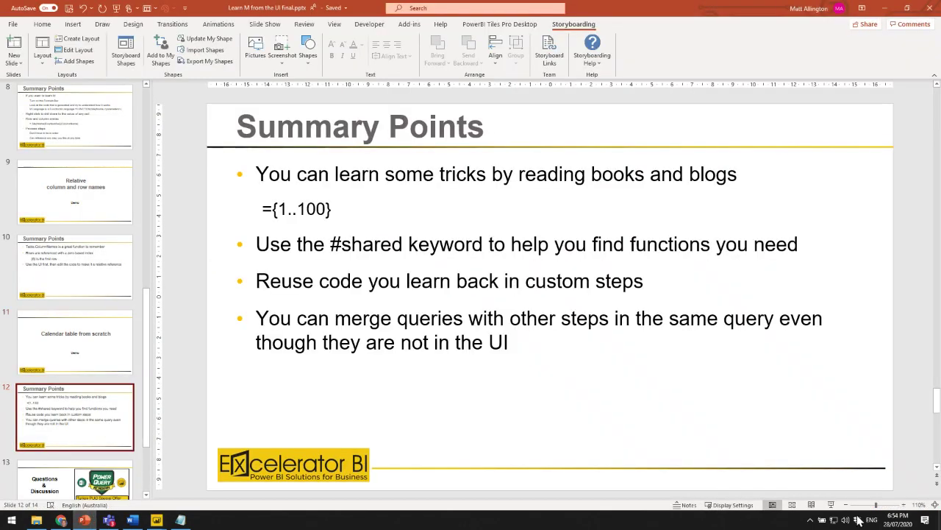
click(834, 506)
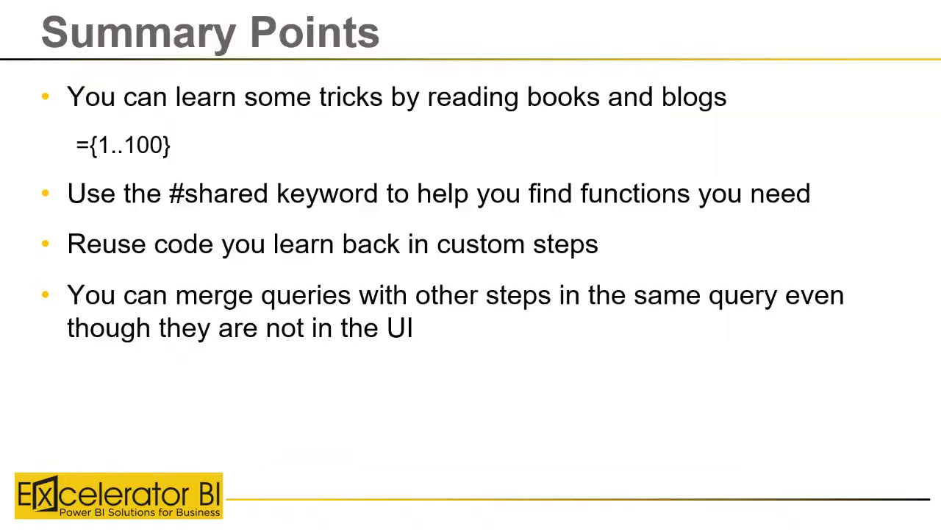
click(833, 506)
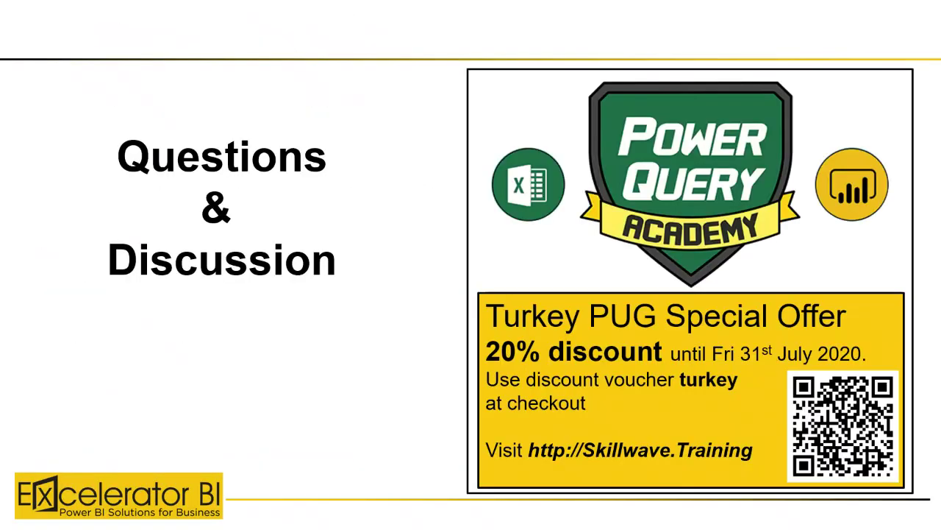
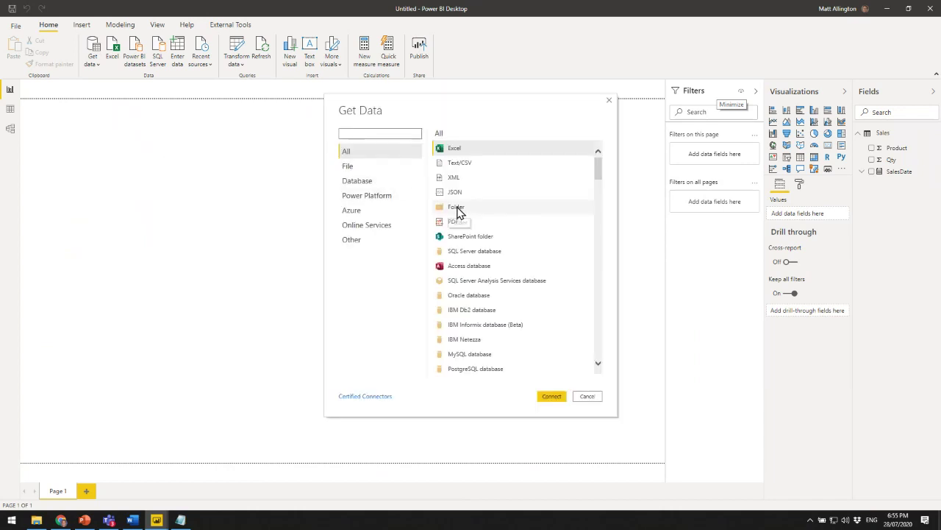
In Power BI Desktop, connect to a Folder data source using the copied path of the Extract Values From Cells folder.
click(457, 206)
click(552, 396)
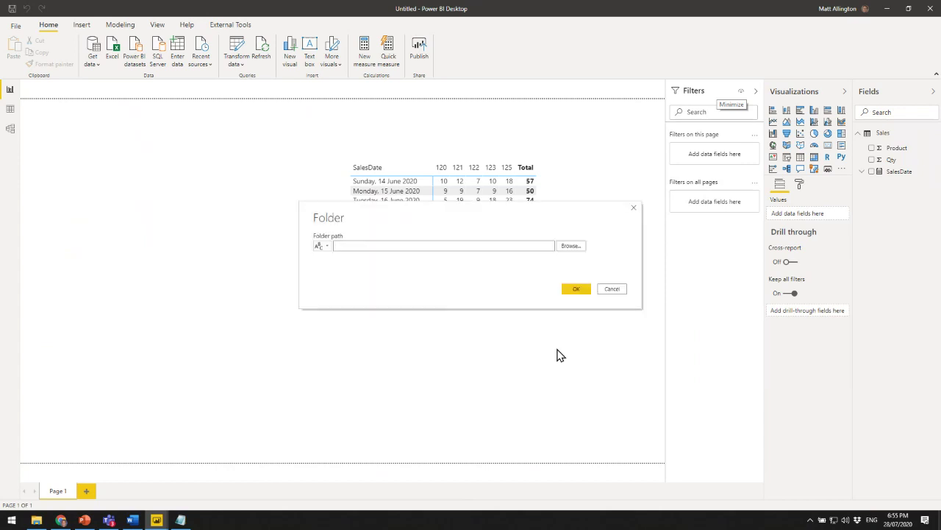
click(36, 520)
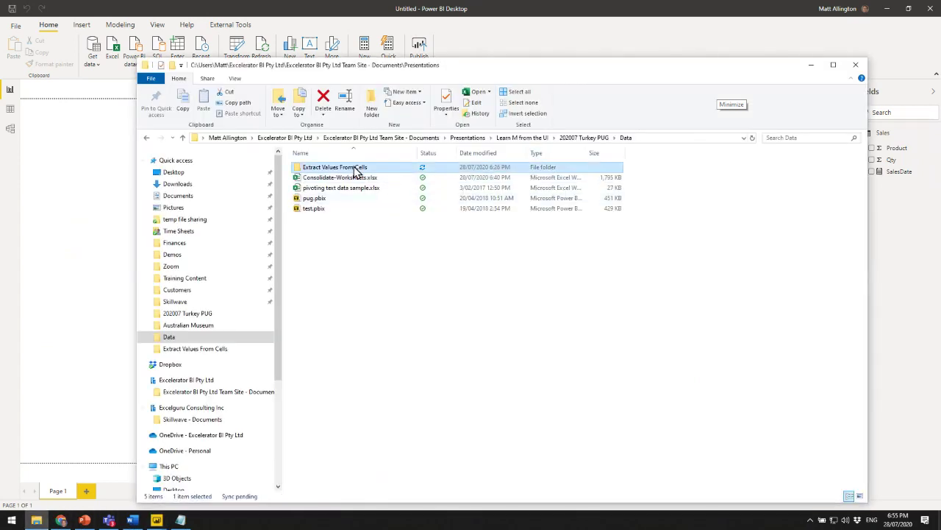
double_click(463, 168)
click(740, 140)
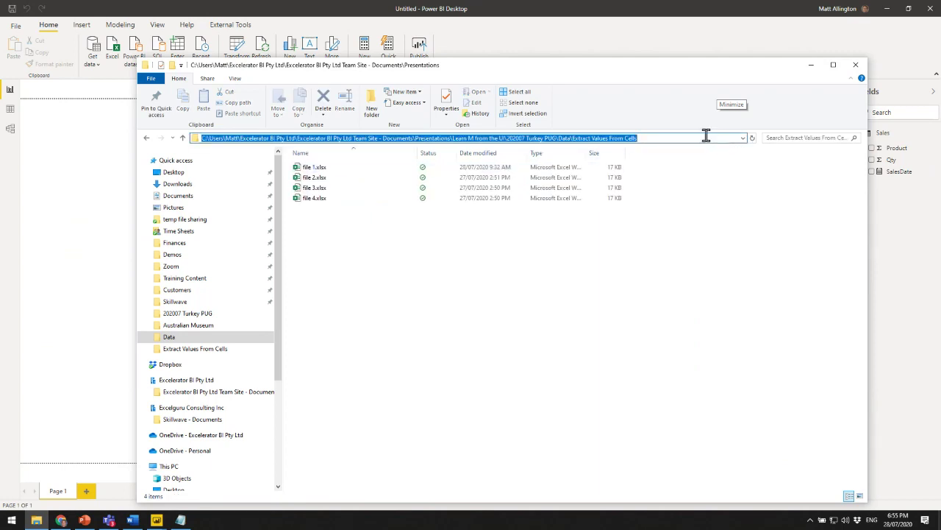
key(ctrl+c)
key(alt+Tab)
key(ctrl+v)
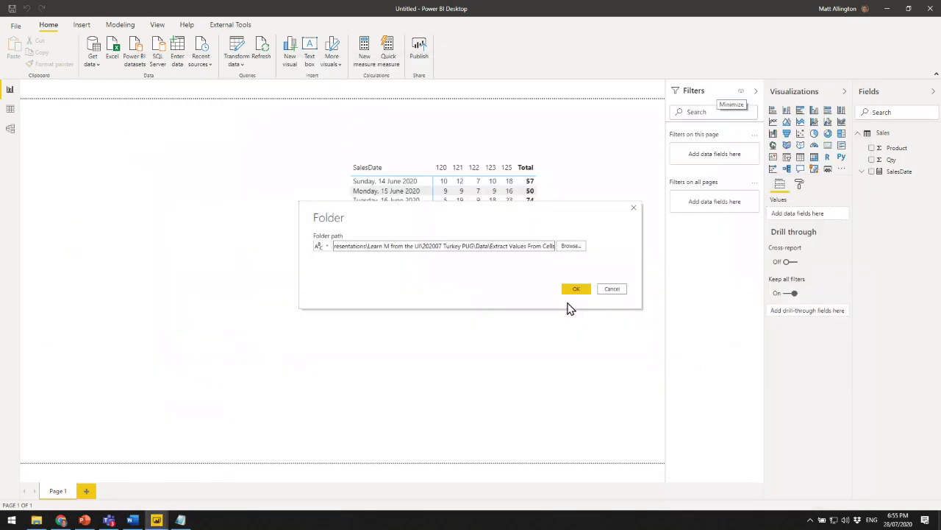
click(576, 291)
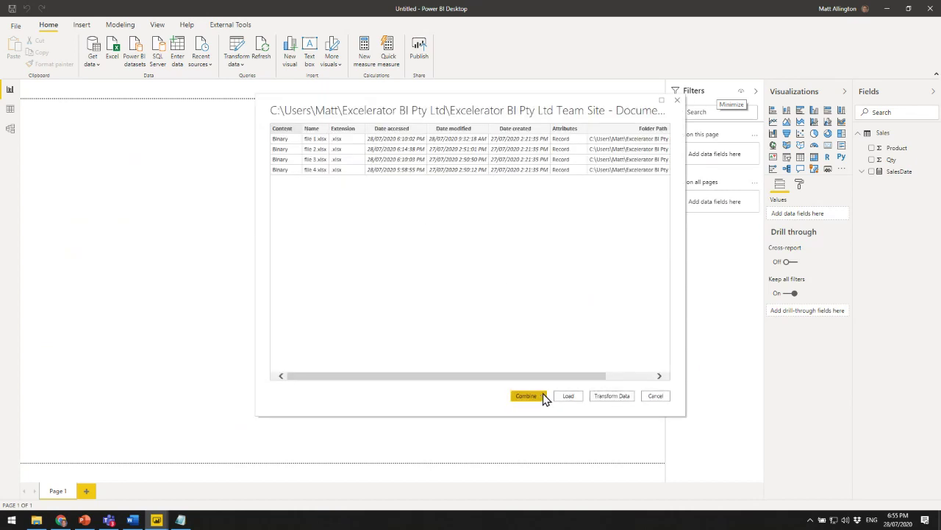
Start combining the folder's files and try file 1.xlsx as the sample file before restoring the First file option.
click(545, 397)
key(Escape)
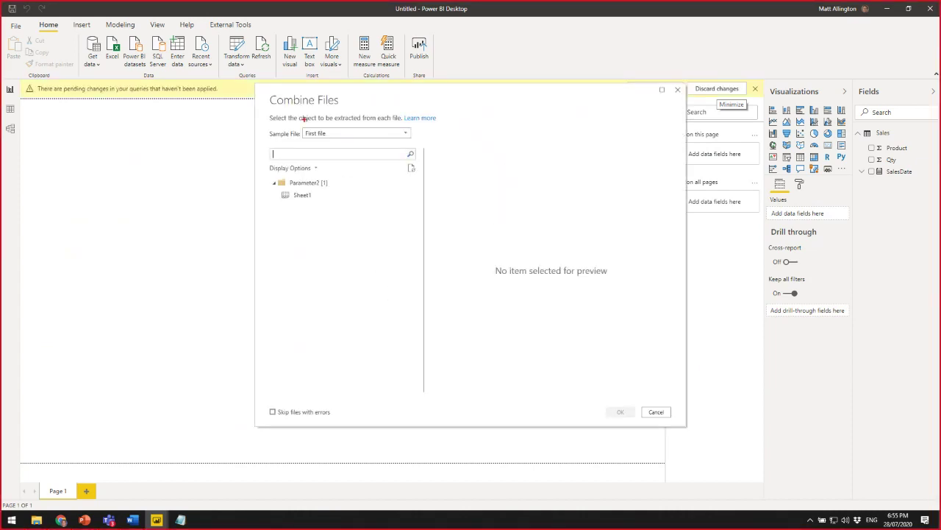
drag(261, 123, 431, 139)
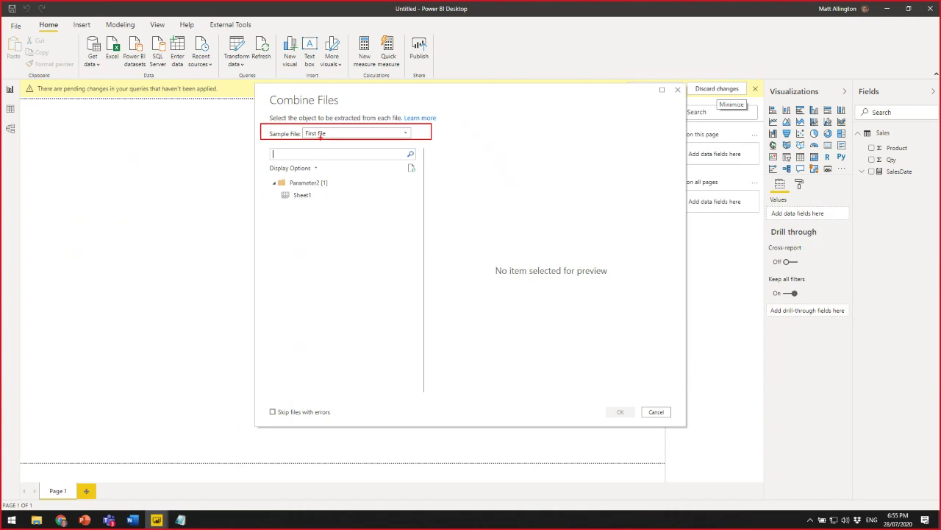
drag(321, 137, 345, 172)
key(Escape)
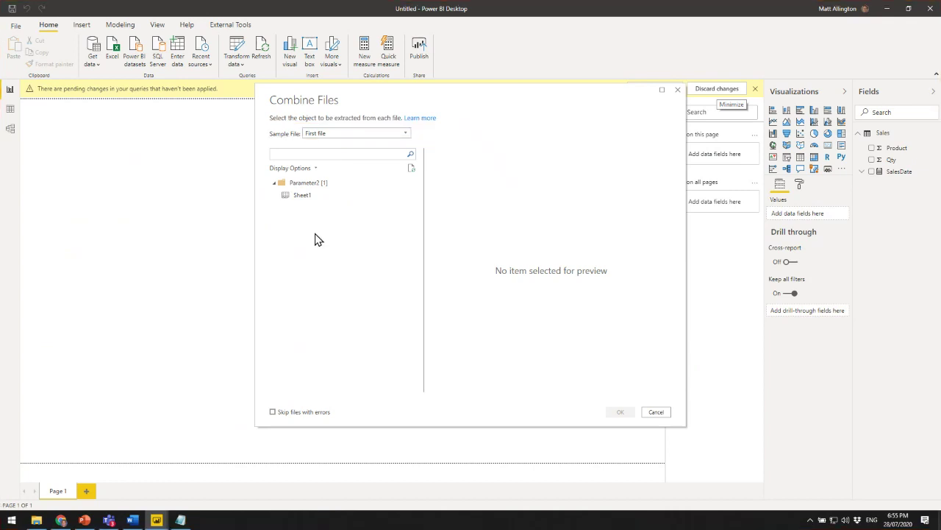
click(404, 134)
click(336, 153)
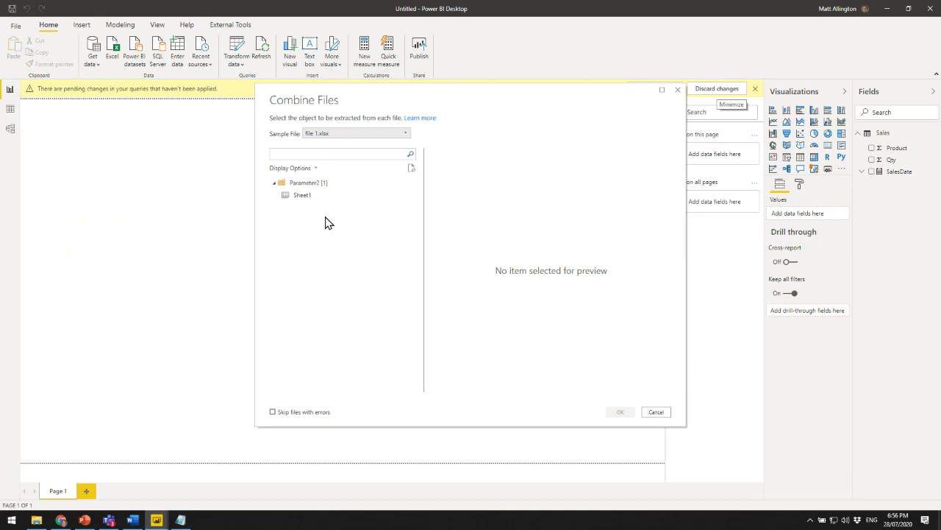
click(408, 131)
click(359, 145)
Open file 4.xlsx from the Extract Values From Cells folder and save a copy as an Excel Binary Workbook (*.xlsb).
key(alt+Tab)
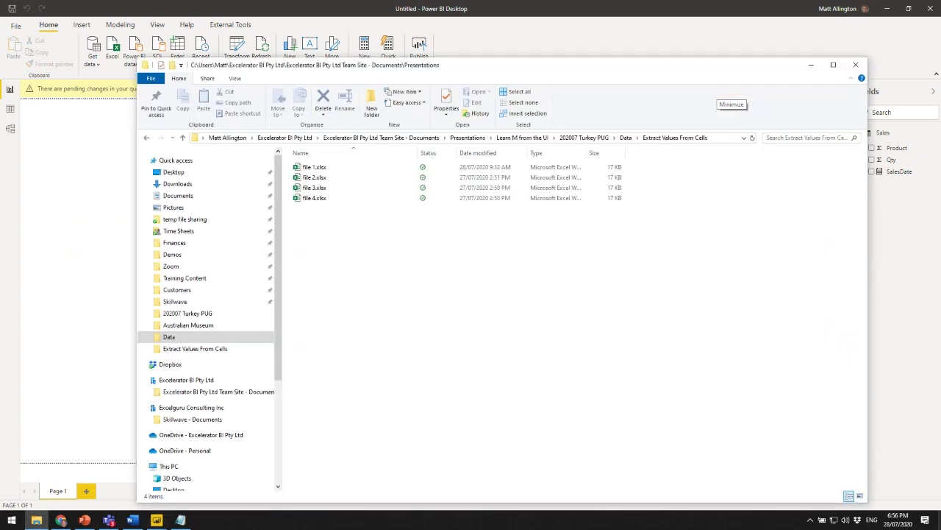
double_click(328, 199)
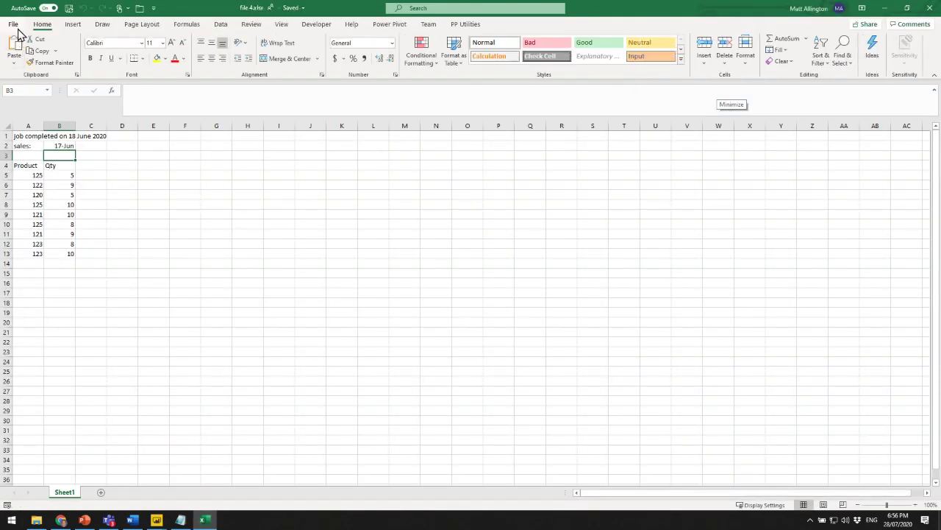
click(14, 23)
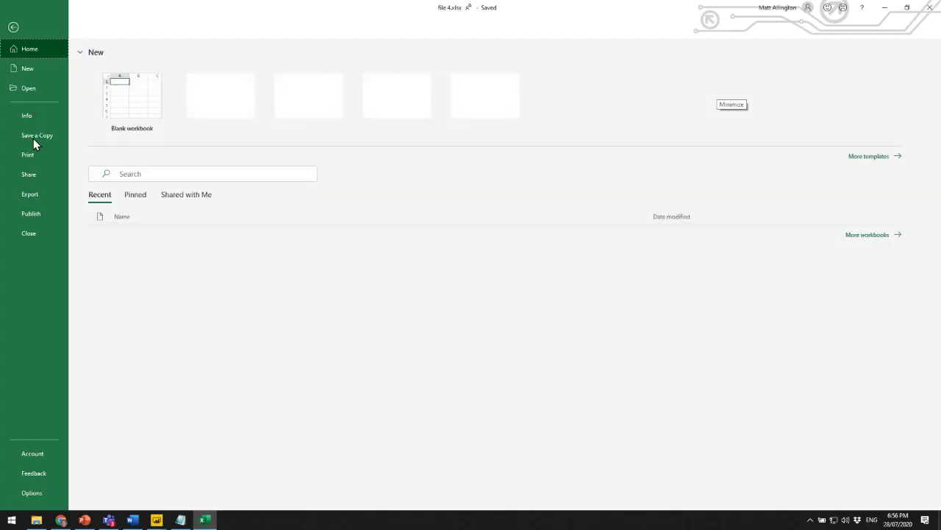
click(33, 136)
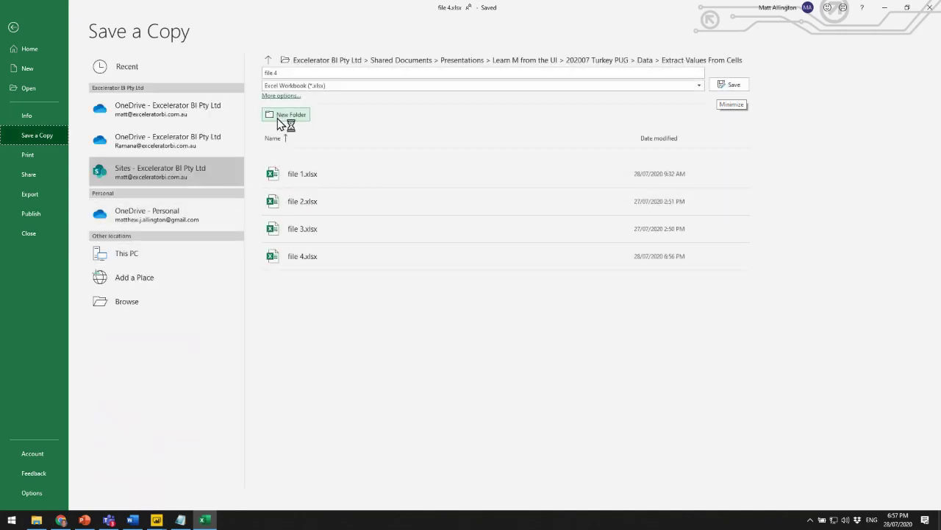
click(332, 86)
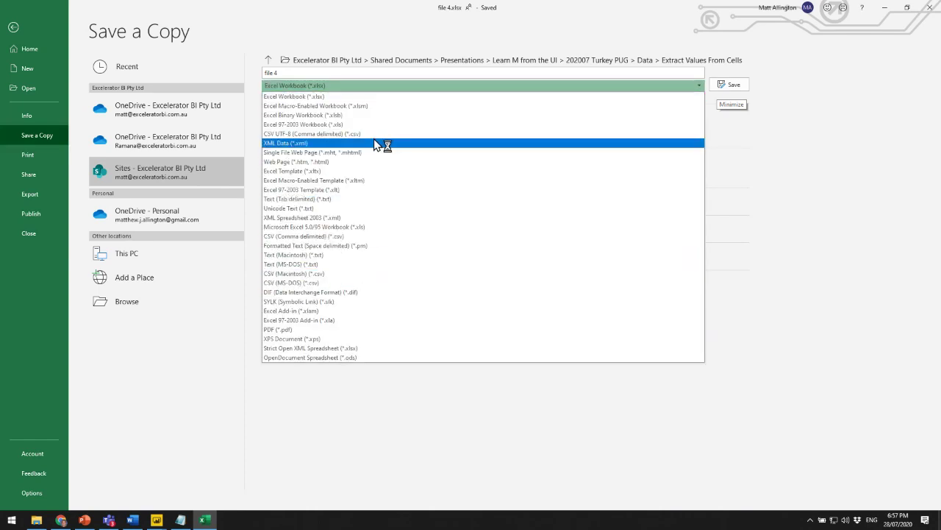
click(359, 115)
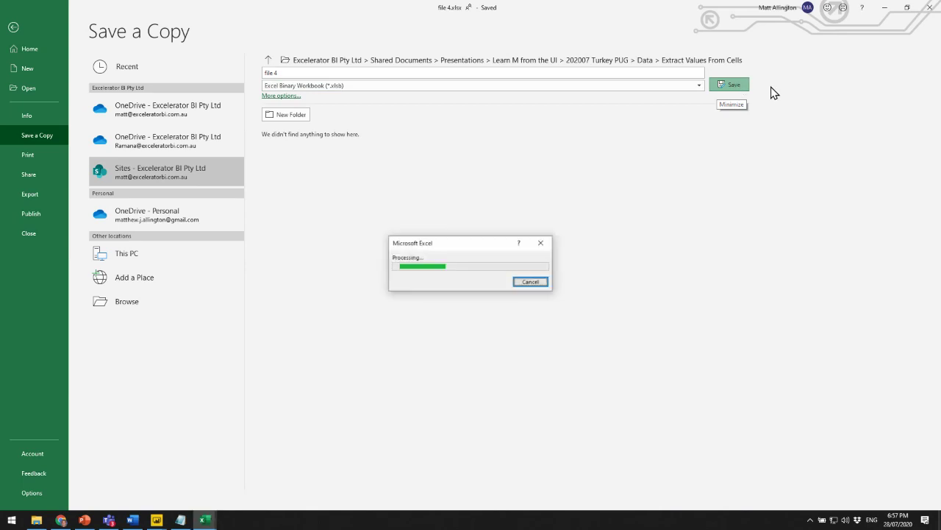
Reopen the Extract Values From Cells folder in File Explorer to check for the binary copy of file 4.
key(alt+Tab)
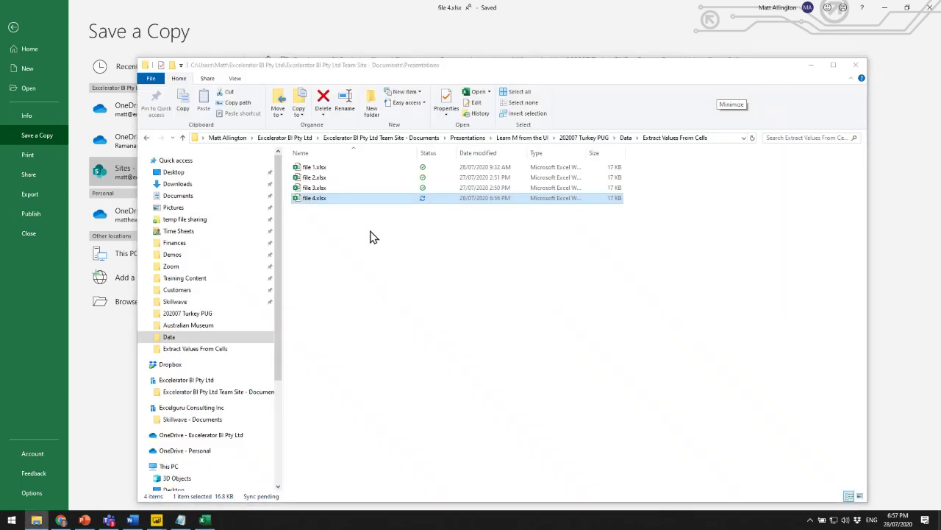
click(625, 138)
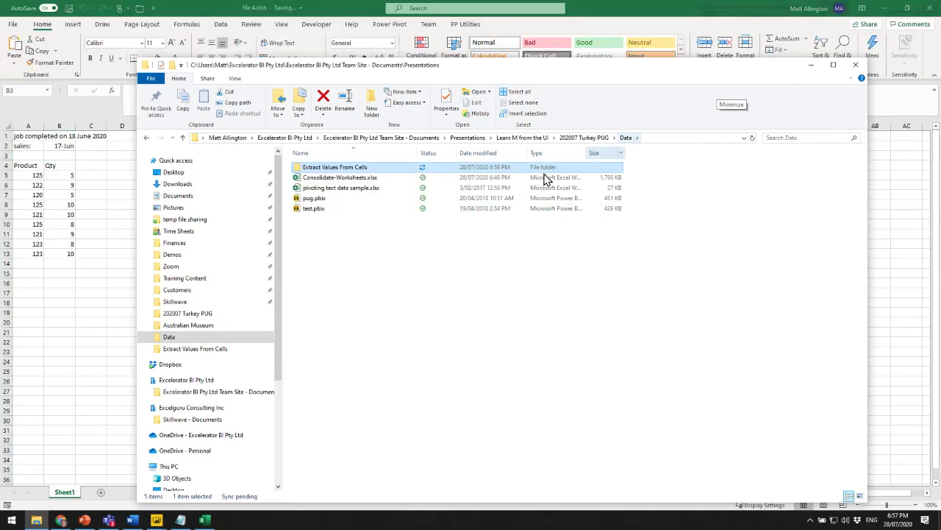
double_click(359, 168)
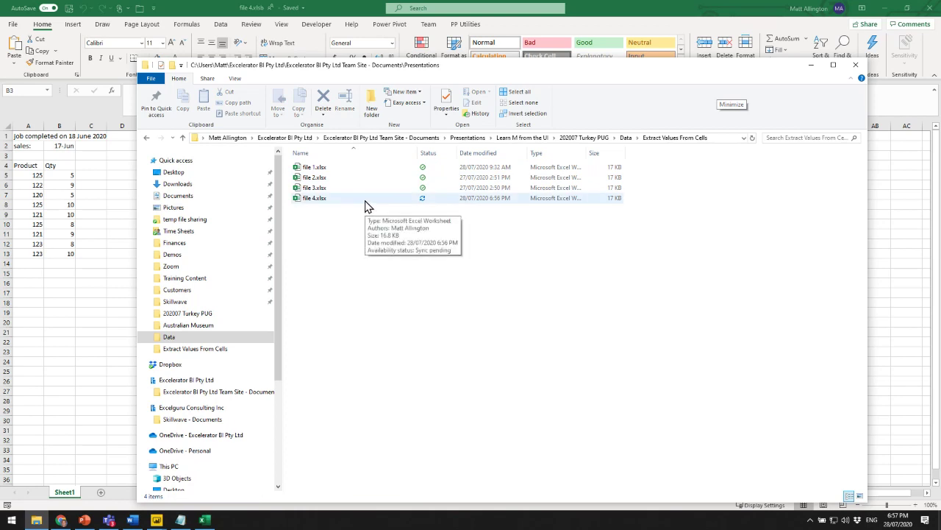
Save the Excel Binary Workbook copy of file 4 again, replacing the existing file, and return to Power BI Desktop.
key(alt+Tab)
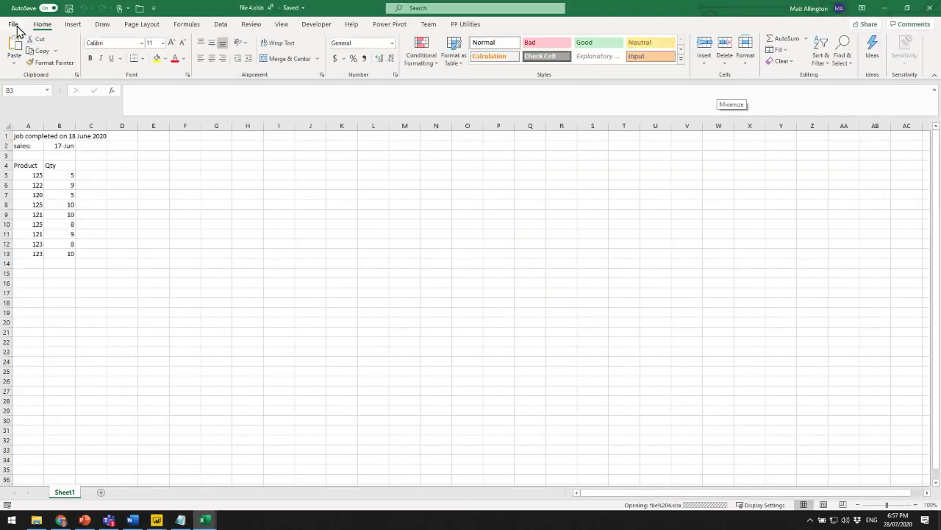
click(15, 27)
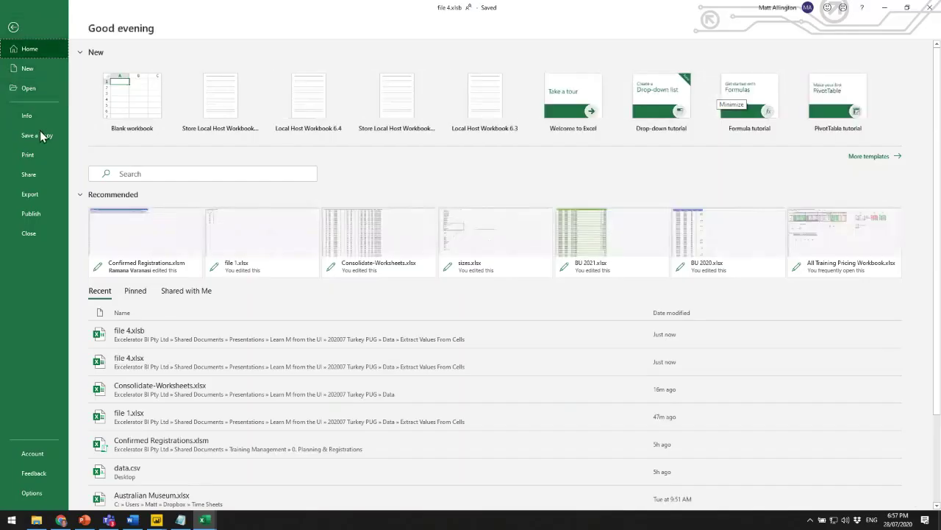
click(39, 135)
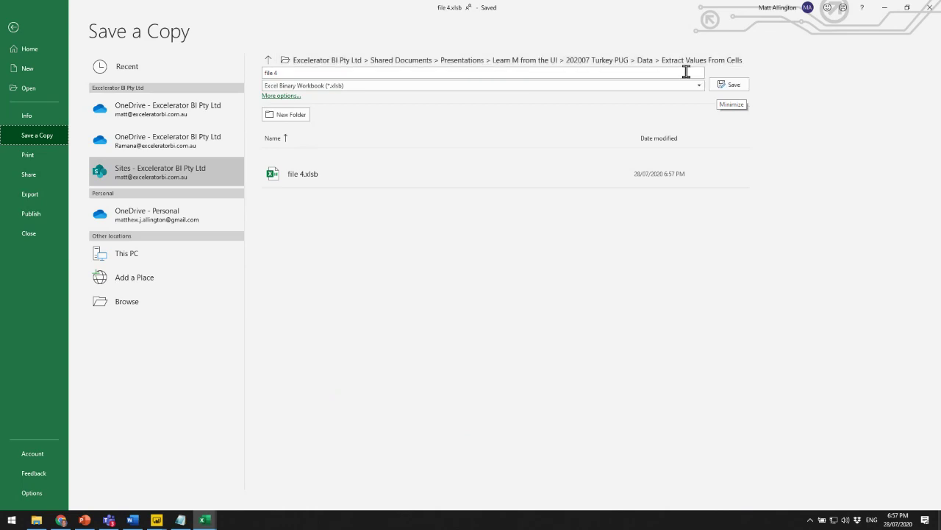
click(742, 83)
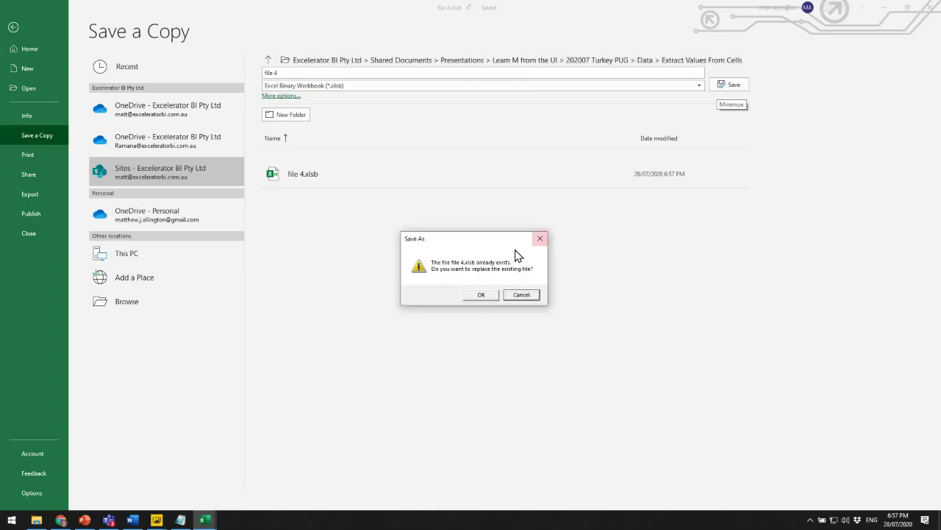
click(482, 295)
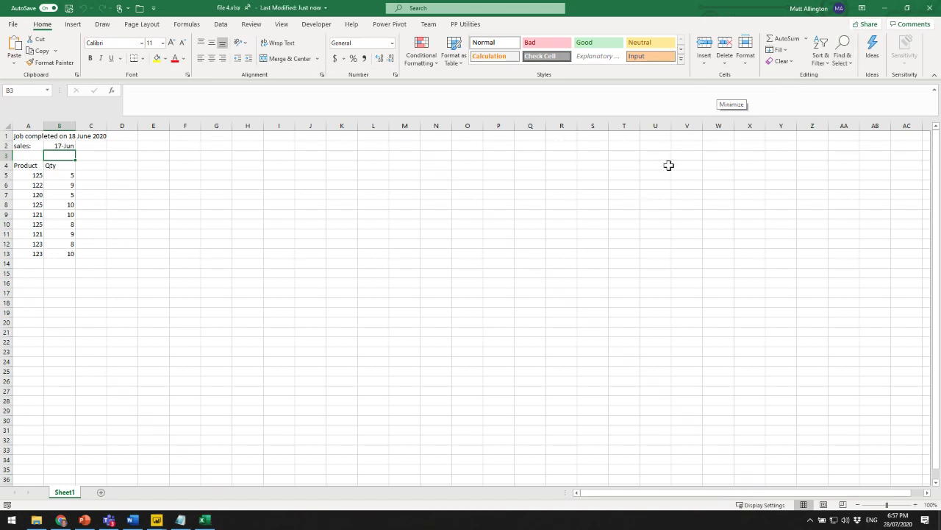
click(886, 8)
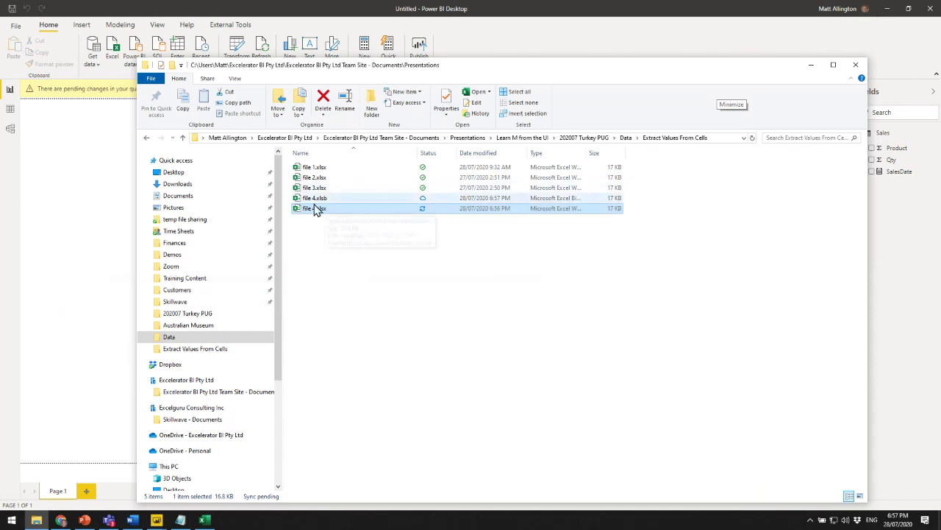
click(59, 183)
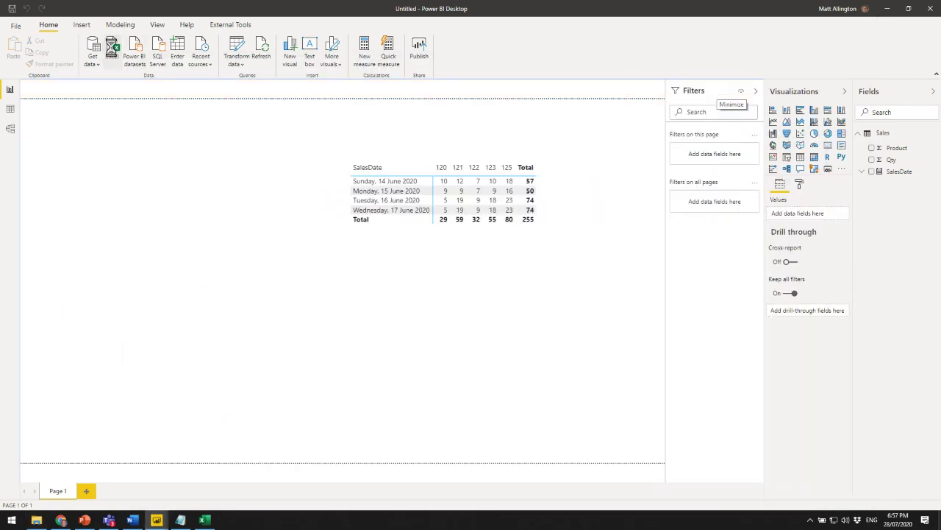
Connect to file 4.xlsb in the Extract Values From Cells folder as an Excel data source.
click(159, 77)
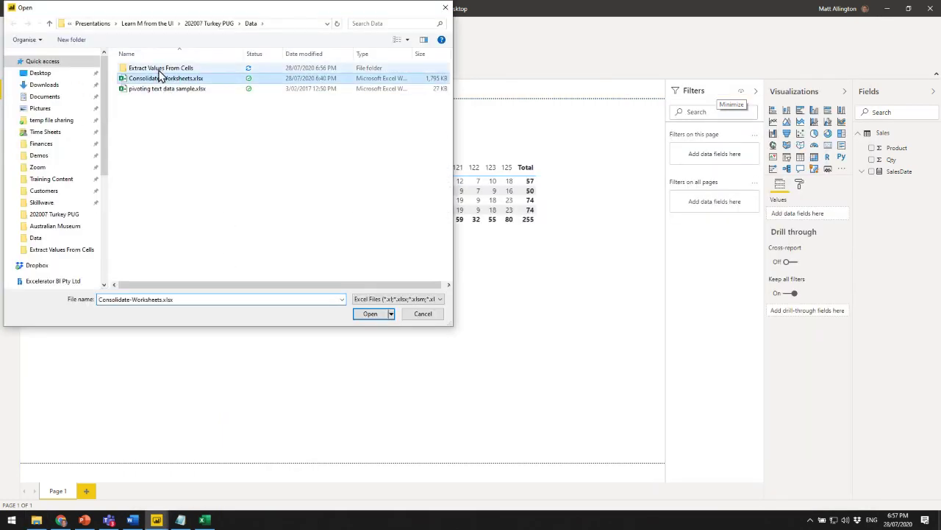
double_click(160, 68)
click(151, 98)
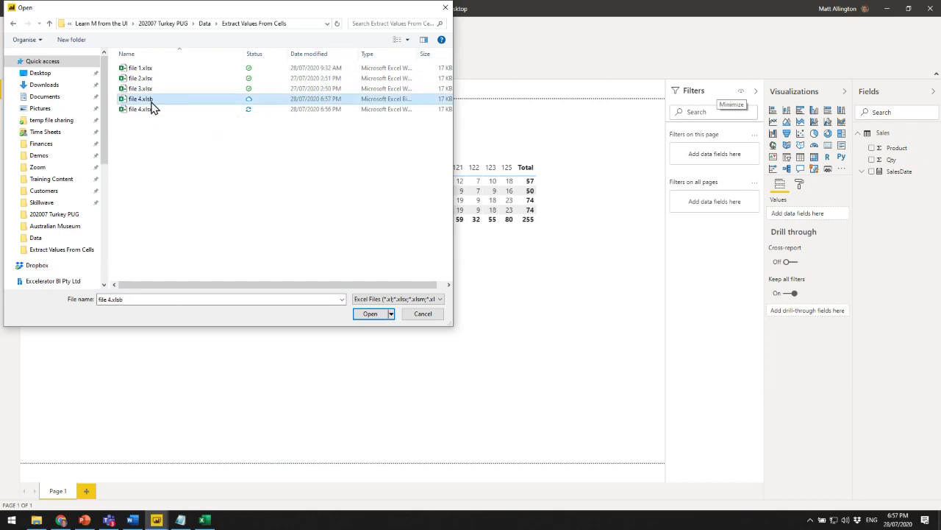
click(370, 313)
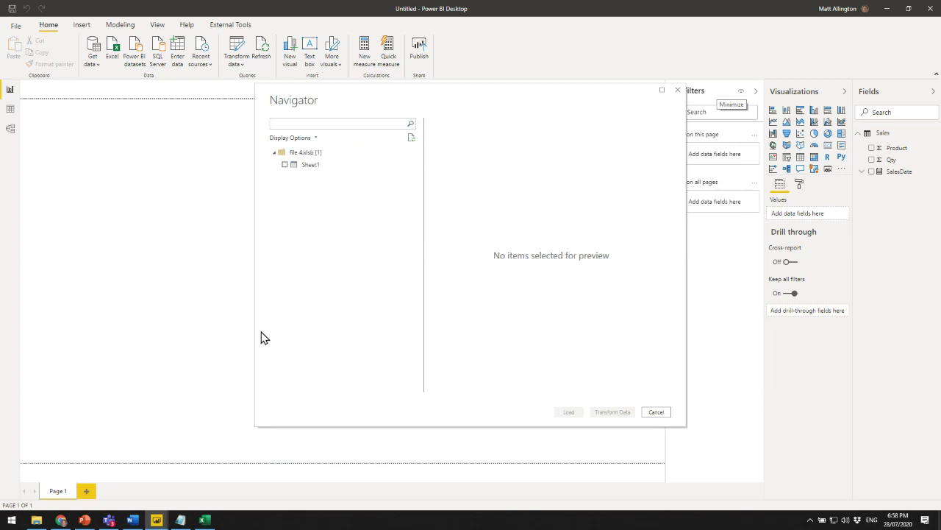
Switch to Chrome and search the web for "microsoft access data provider".
click(61, 520)
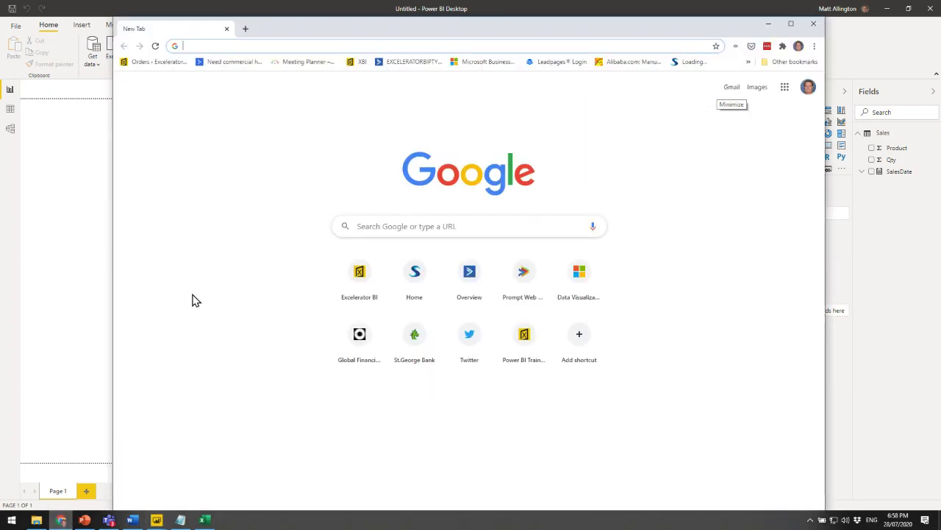
click(269, 45)
text(access ol)
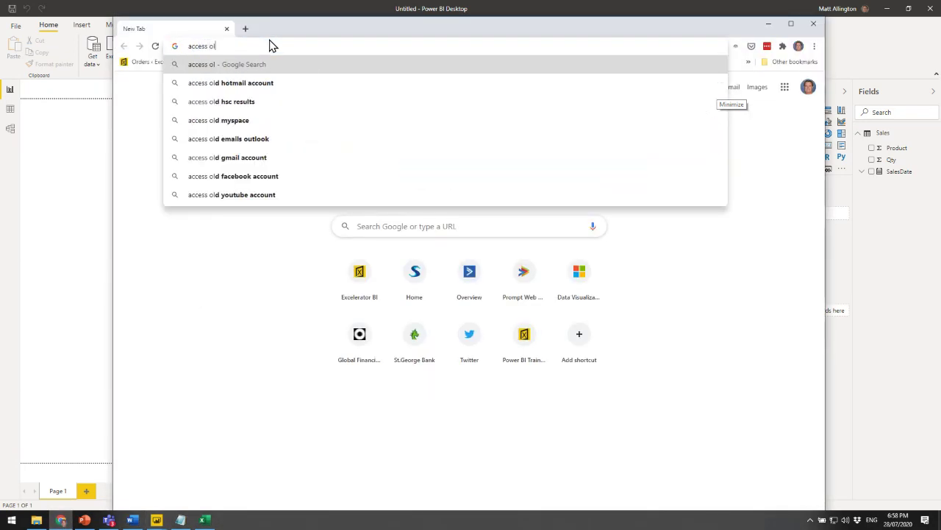
key(BackSpace)
key(BackSpace)
text(data)
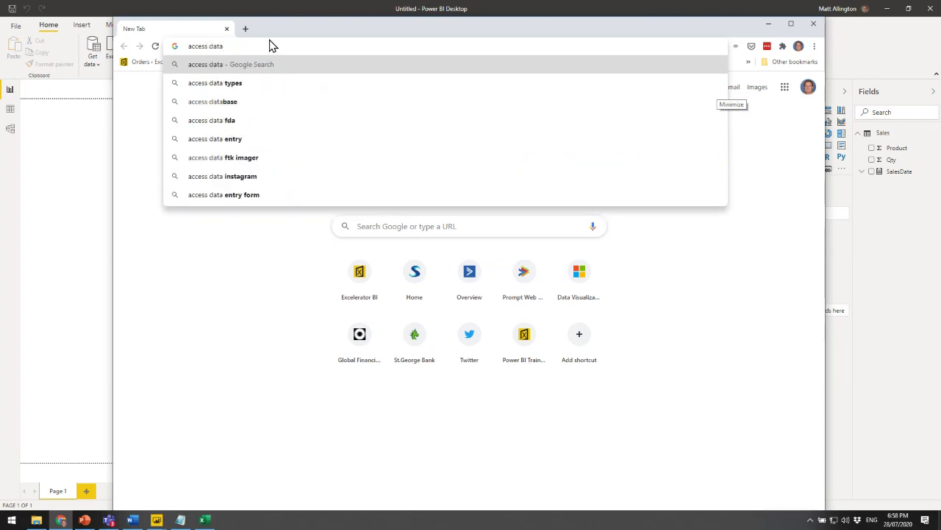
text( provider)
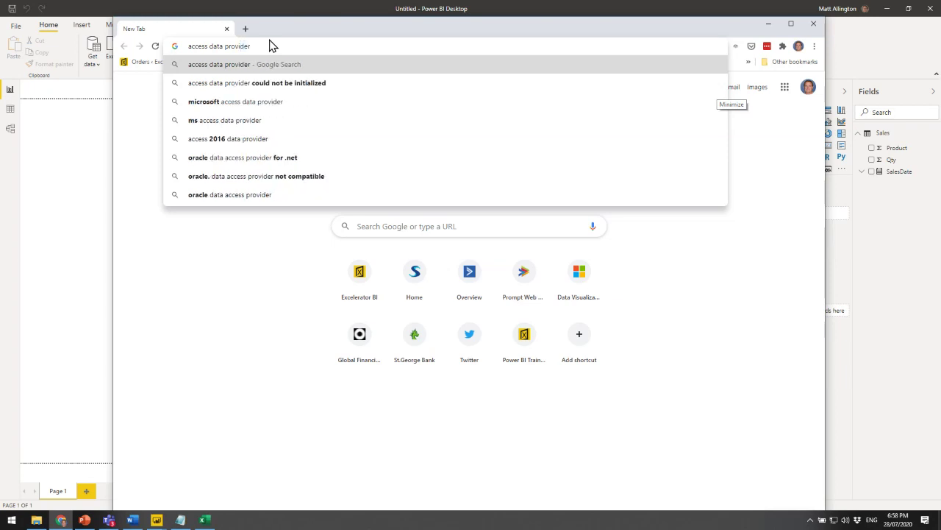
key(Down)
key(Down)
key(Return)
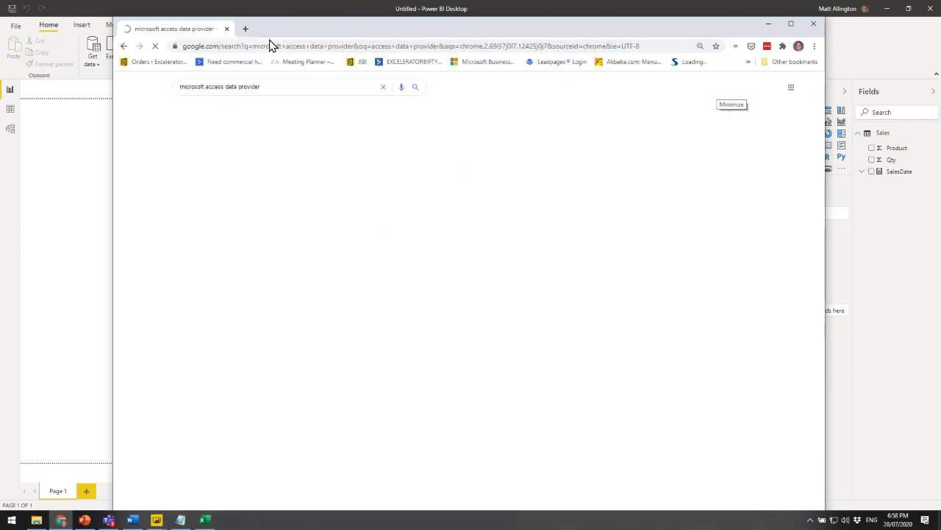
Look through the data provider search results, return to Power BI Desktop and cancel the file 4.xlsb import.
scroll(272, 254, down, 1)
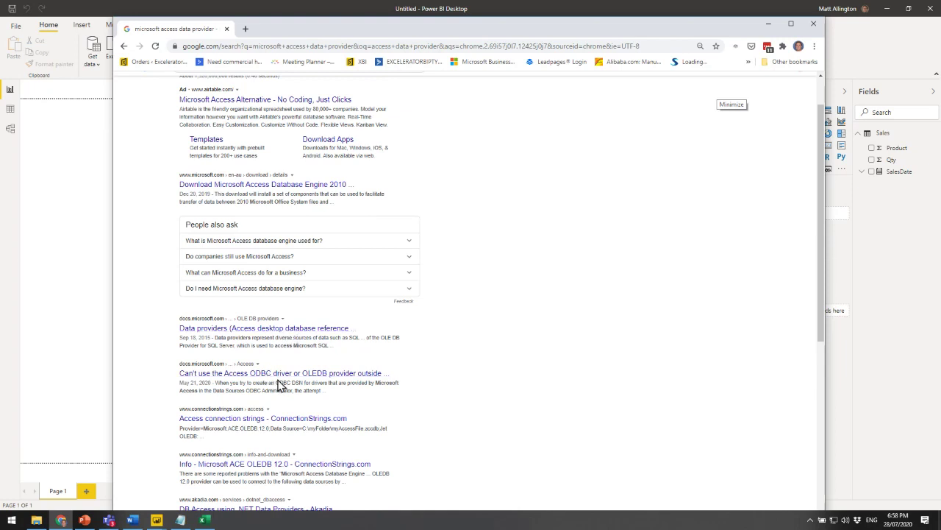
scroll(278, 465, down, 2)
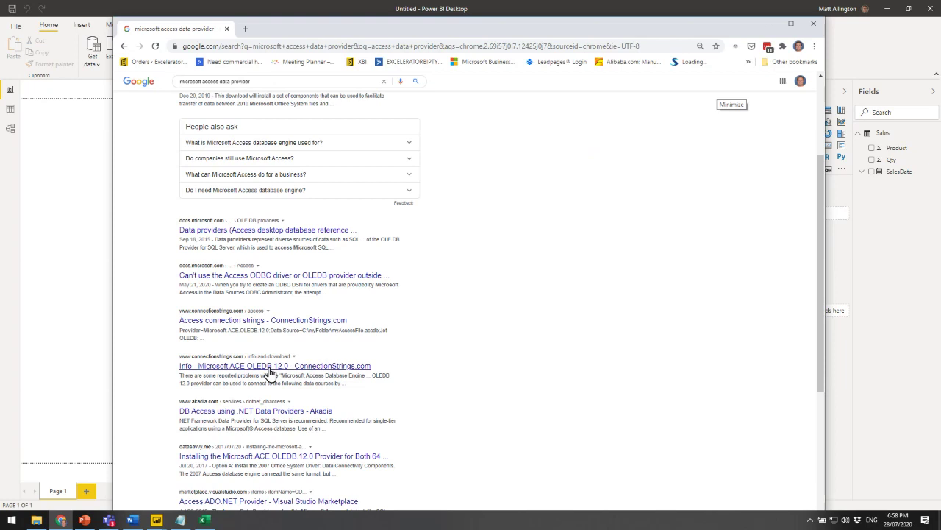
click(769, 27)
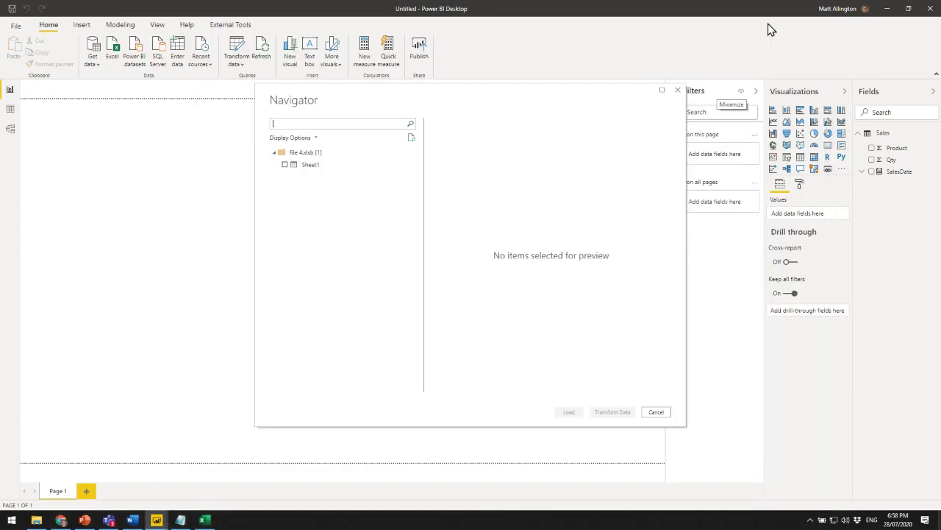
click(655, 412)
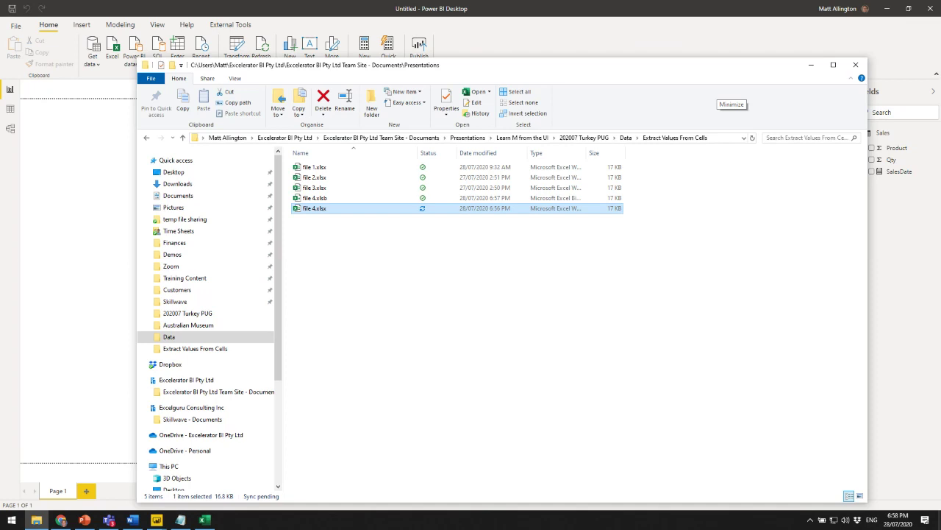
Search the Excelerator BI website in Chrome for "multiple sheets multiple workbooks" and return to the Power BI report.
click(62, 521)
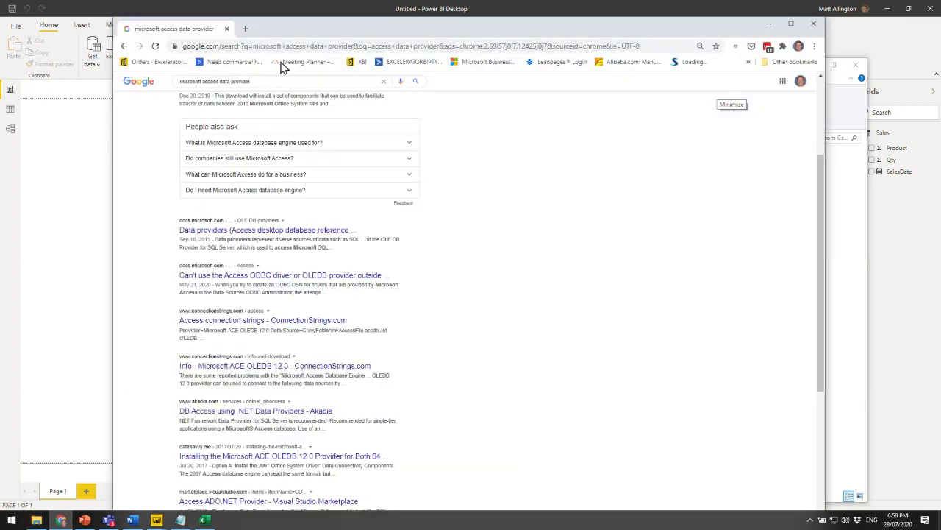
click(355, 63)
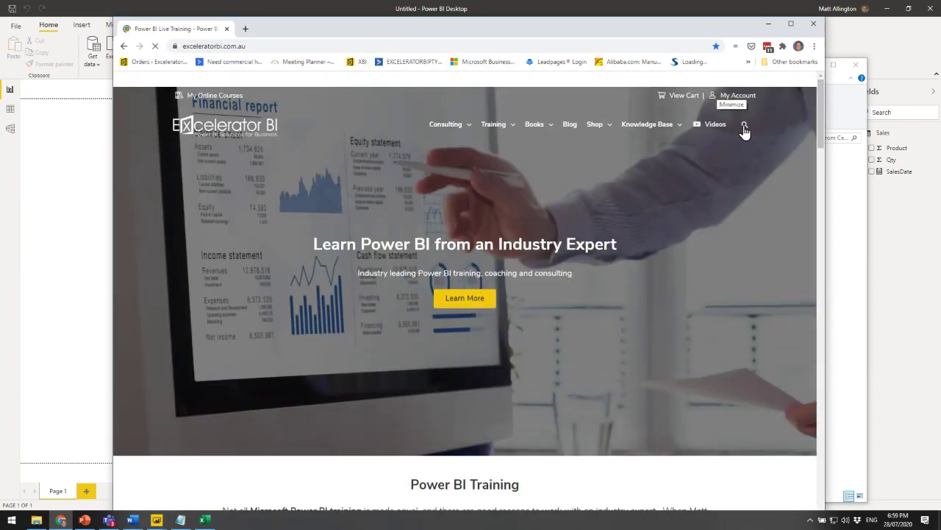
click(744, 129)
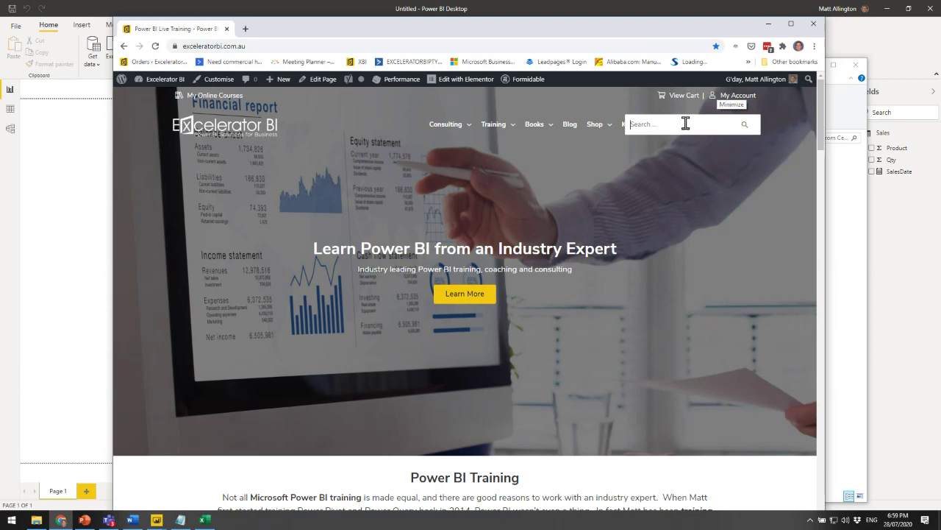
text(multiple sheets u)
key(BackSpace)
text(multiple workbooks)
key(Return)
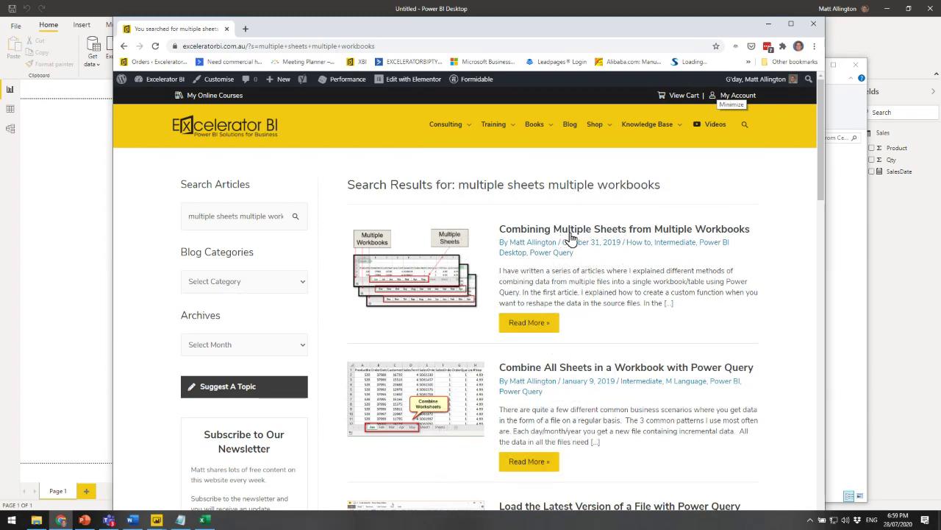
click(73, 317)
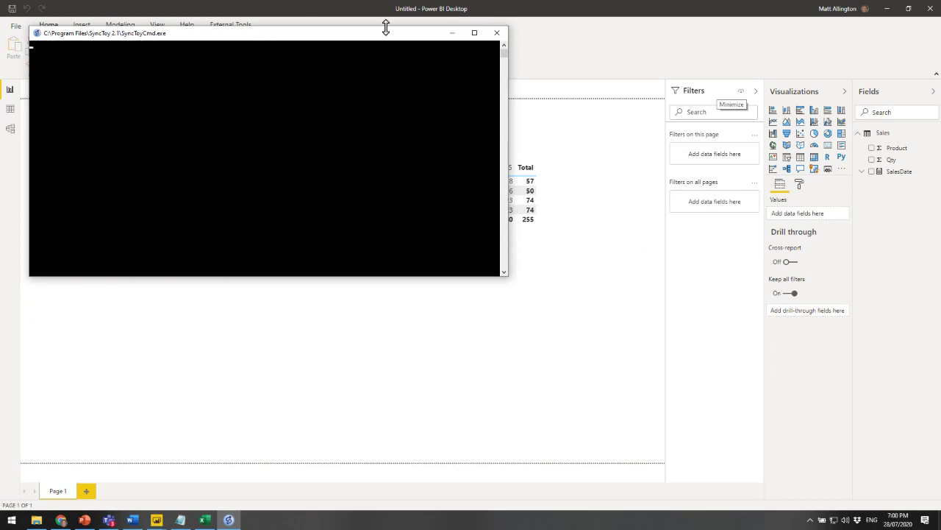
click(452, 33)
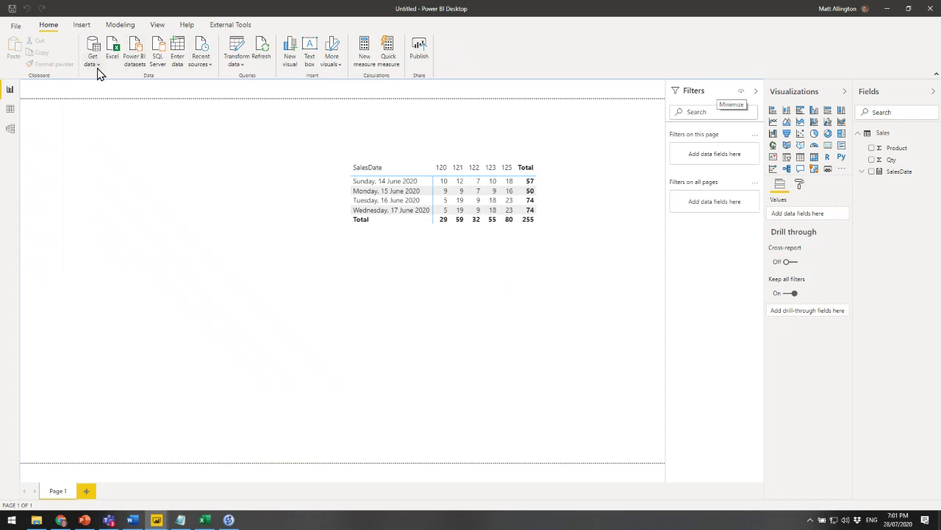
Create a calculated table with the formula Table = CALENDARAUTO() and select its Date column.
click(81, 24)
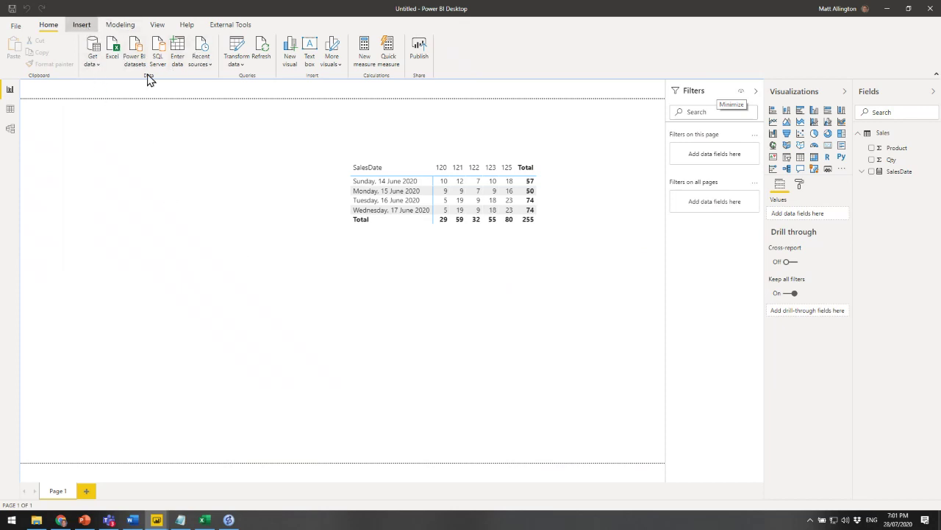
click(127, 25)
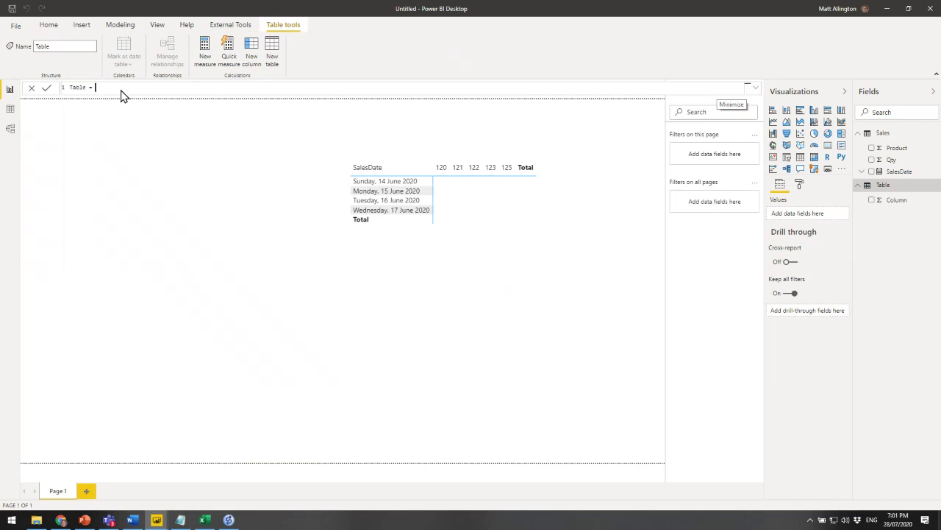
text(cal)
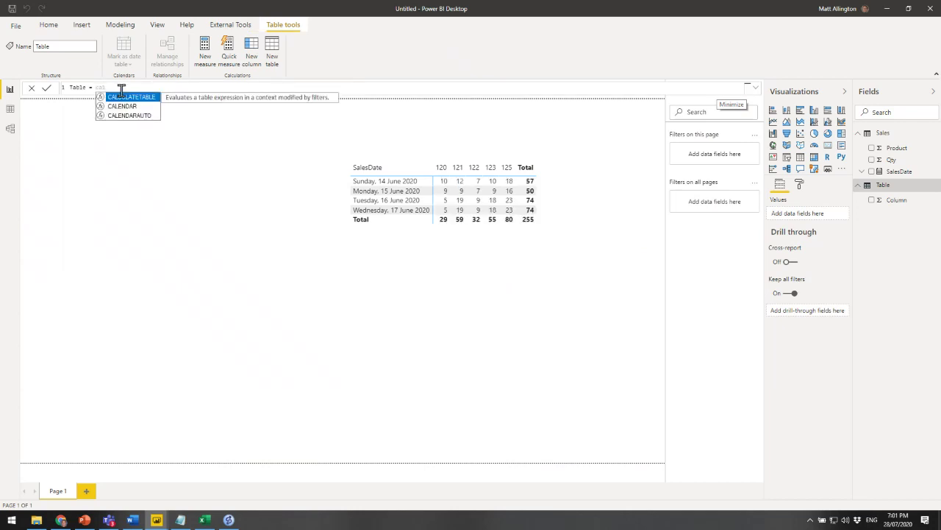
key(Down)
key(Down)
key(Down)
key(Up)
key(Tab)
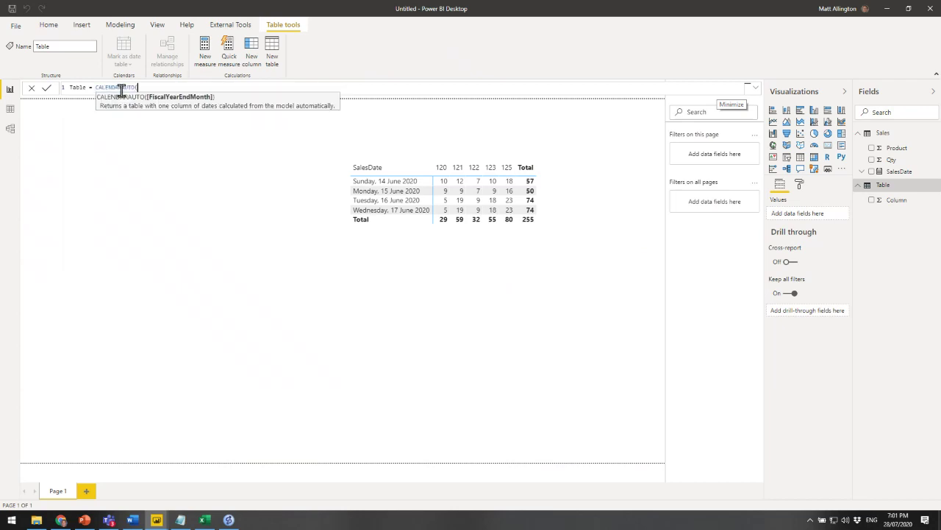
text())
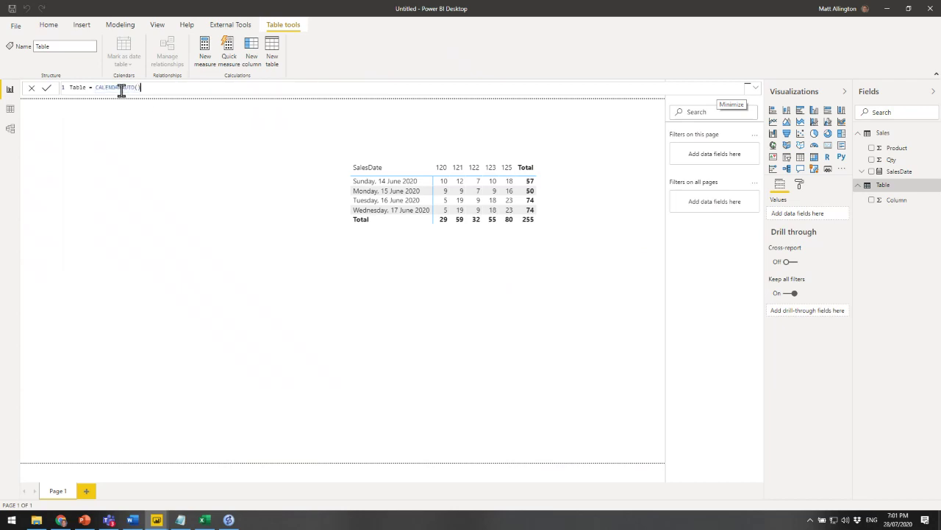
key(Return)
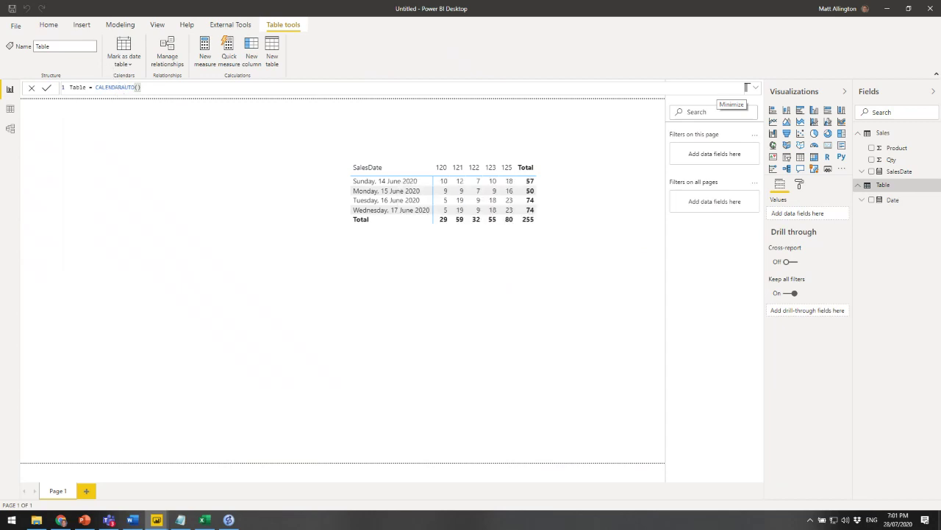
click(909, 200)
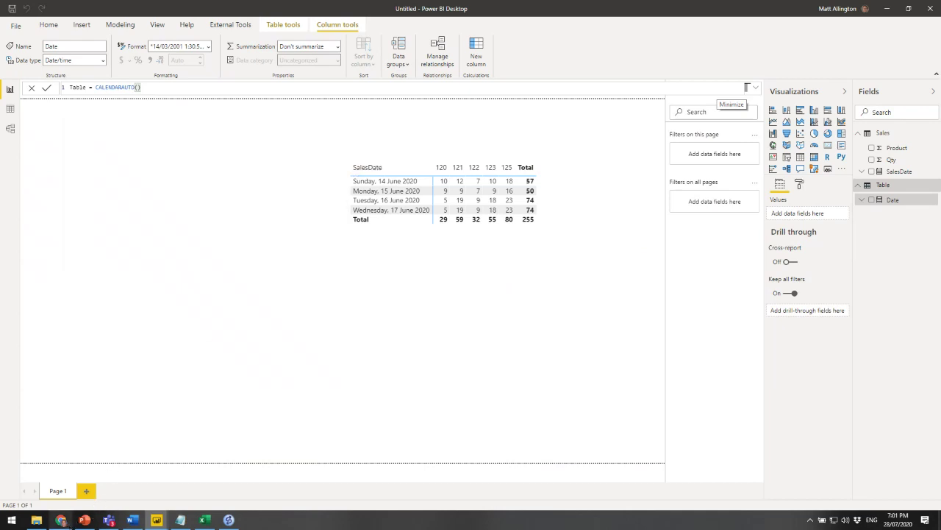
Switch to the PowerPoint presentation and start the slide show from the Questions & Discussion slide.
mouse_move(64, 521)
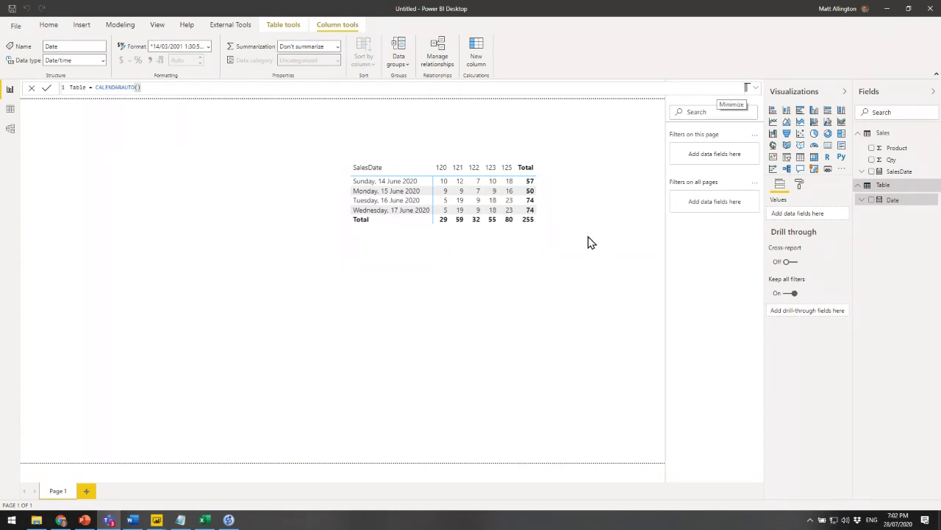
click(499, 238)
click(85, 520)
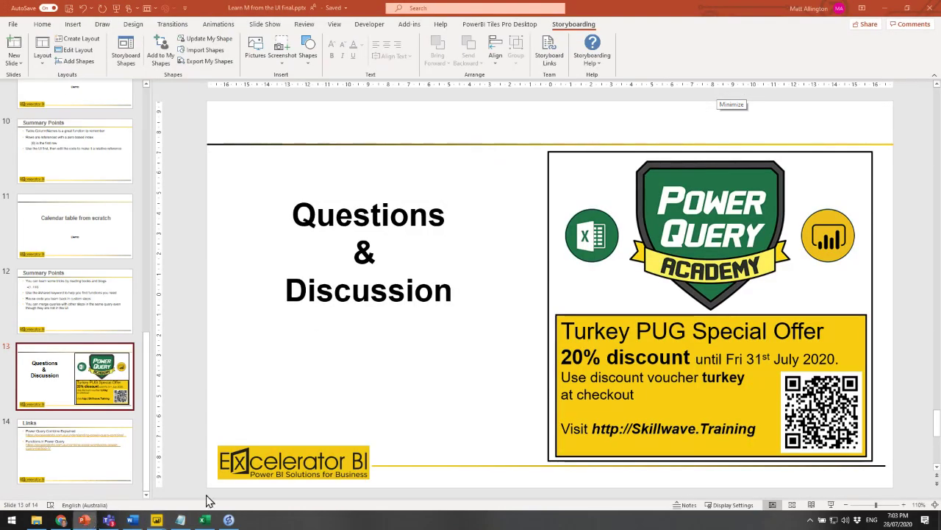
click(831, 504)
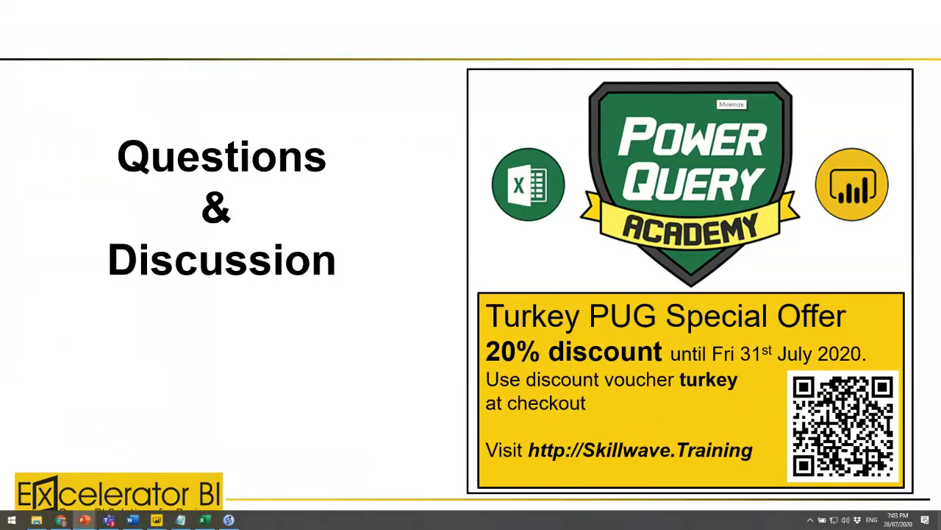